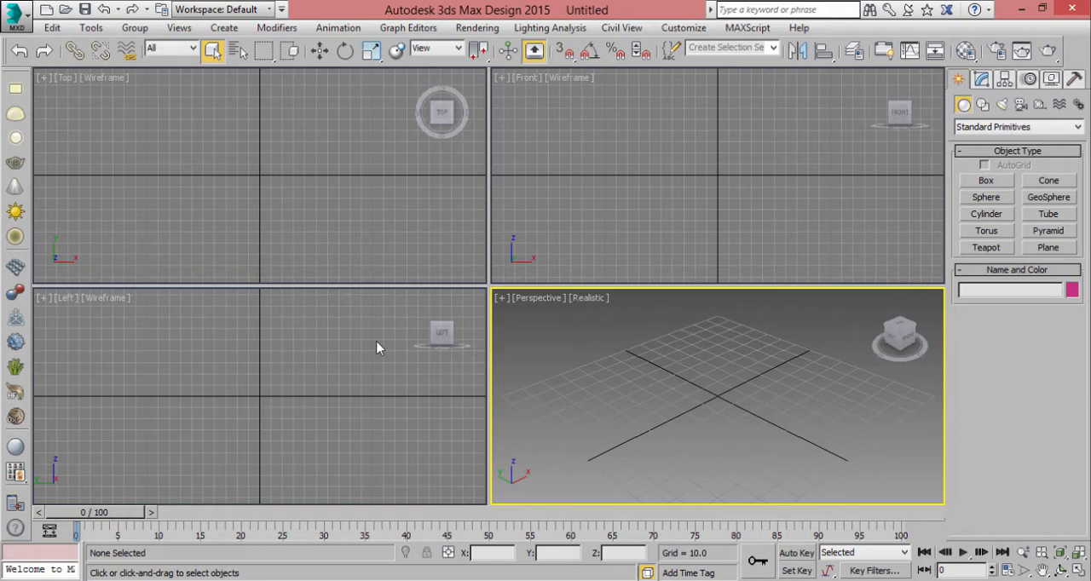
{"action": "left_click", "coordinate": [392, 215]}
{"action": "left_click", "coordinate": [512, 238]}
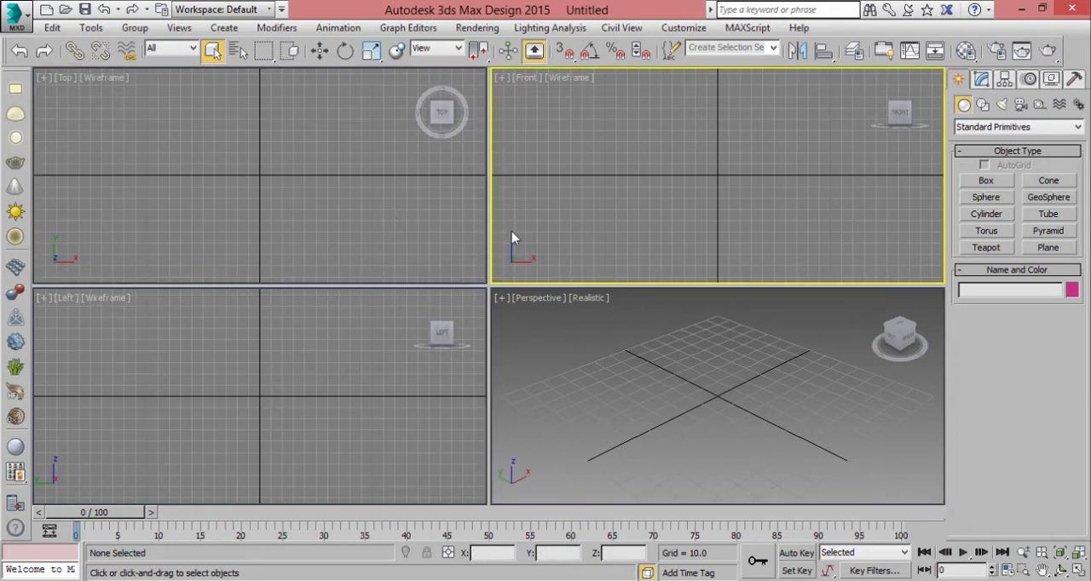
{"action": "left_click", "coordinate": [21, 20]}
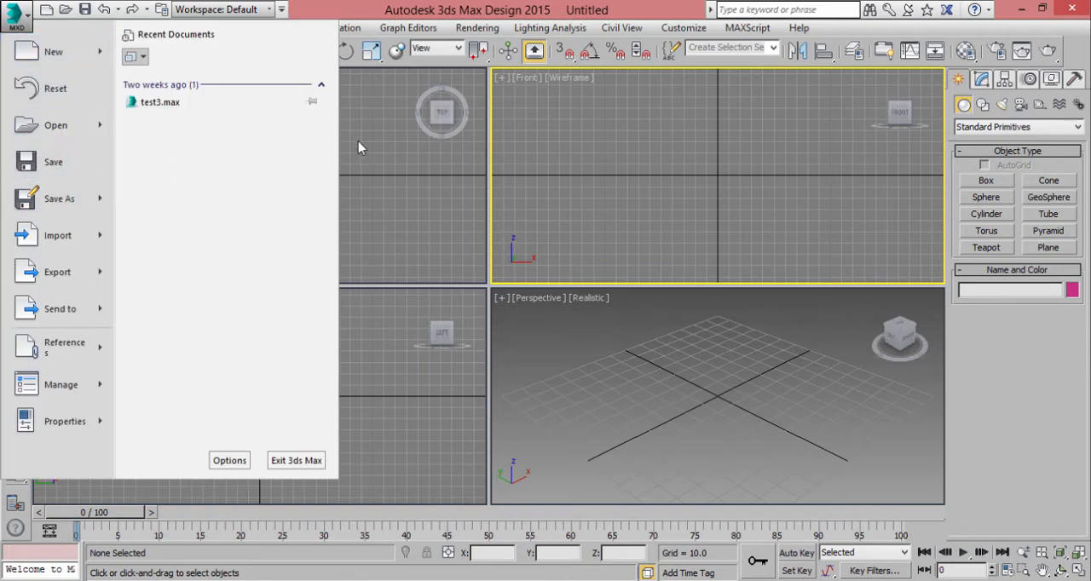
{"action": "left_click", "coordinate": [373, 172]}
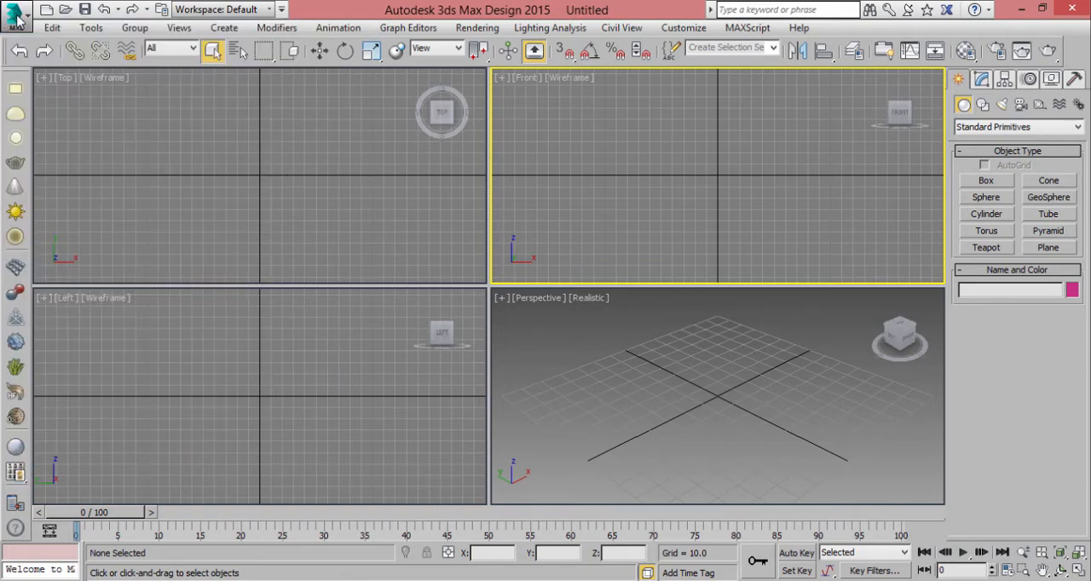
{"action": "left_click", "coordinate": [17, 16]}
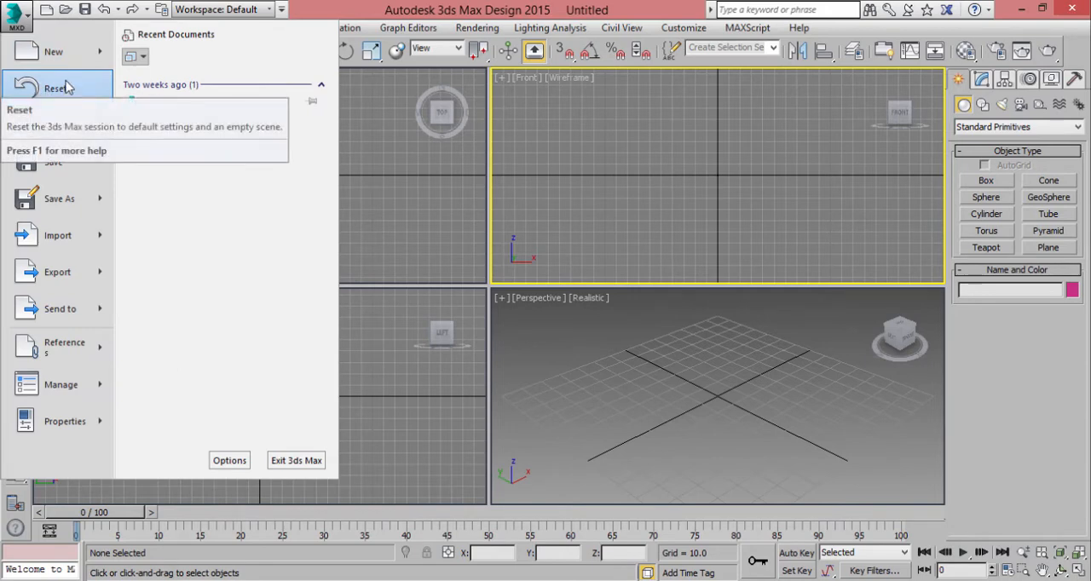
{"action": "left_click", "coordinate": [695, 349]}
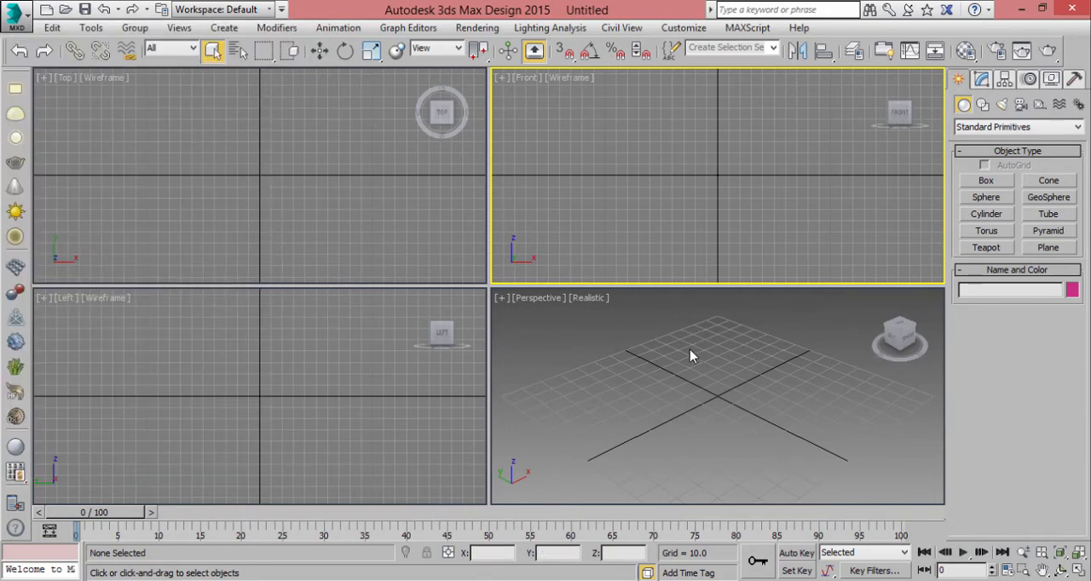
- Draw two boxes in the Perspective viewport, one about 41 by 70 at the base and one about 32 by 28 by 23
{"action": "left_click", "coordinate": [986, 180]}
{"action": "left_click_drag", "start_coordinate": [844, 316], "coordinate": [788, 371]}
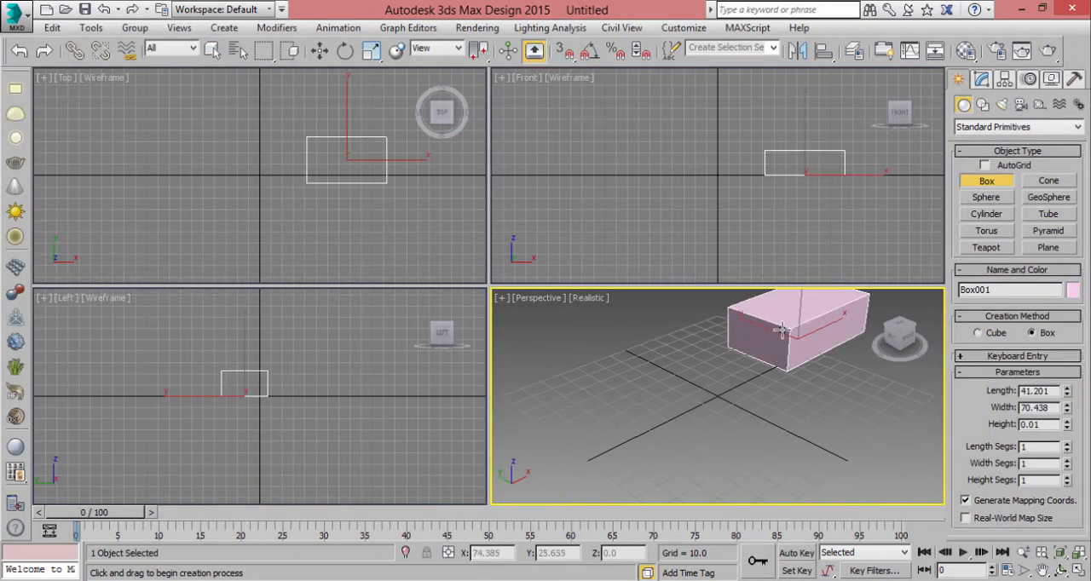
{"action": "left_click", "coordinate": [784, 329]}
{"action": "left_click_drag", "start_coordinate": [664, 347], "coordinate": [665, 384]}
{"action": "left_click", "coordinate": [651, 349]}
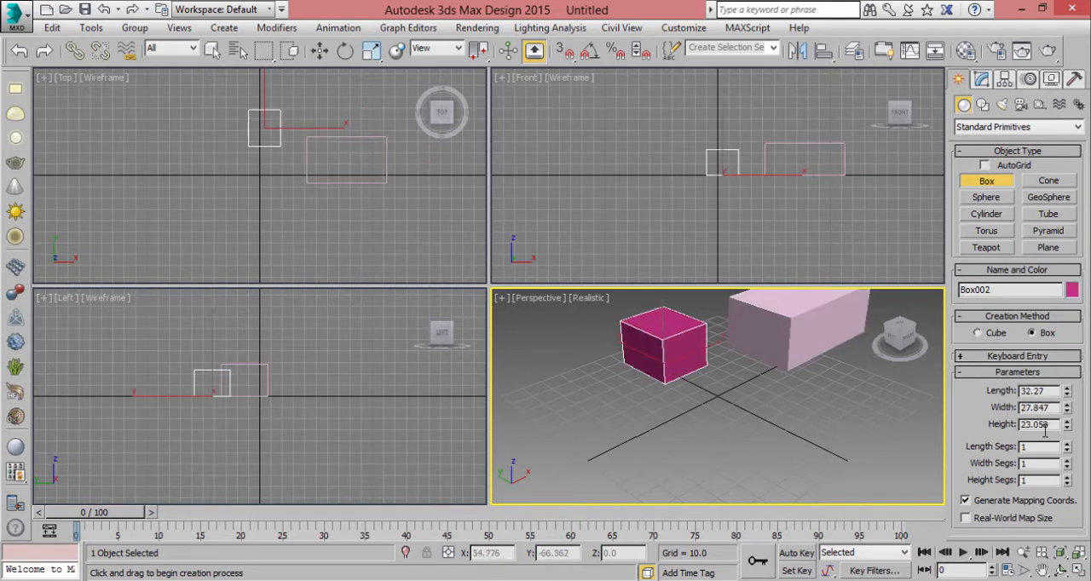
{"action": "right_click", "coordinate": [737, 375]}
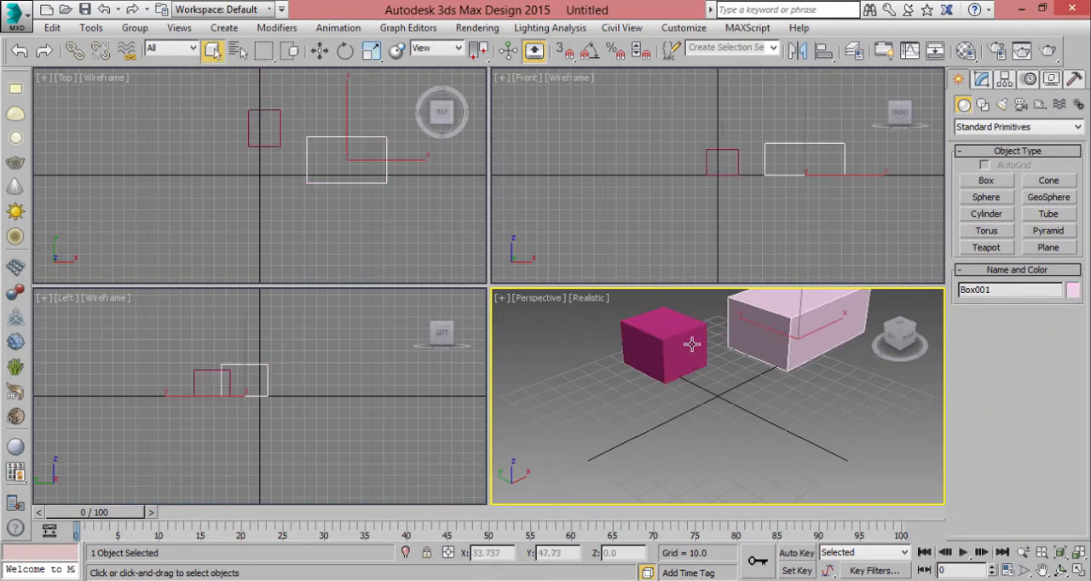
- Start a new scene with New All without saving the current one, and close the Render Setup window
{"action": "left_click", "coordinate": [20, 25]}
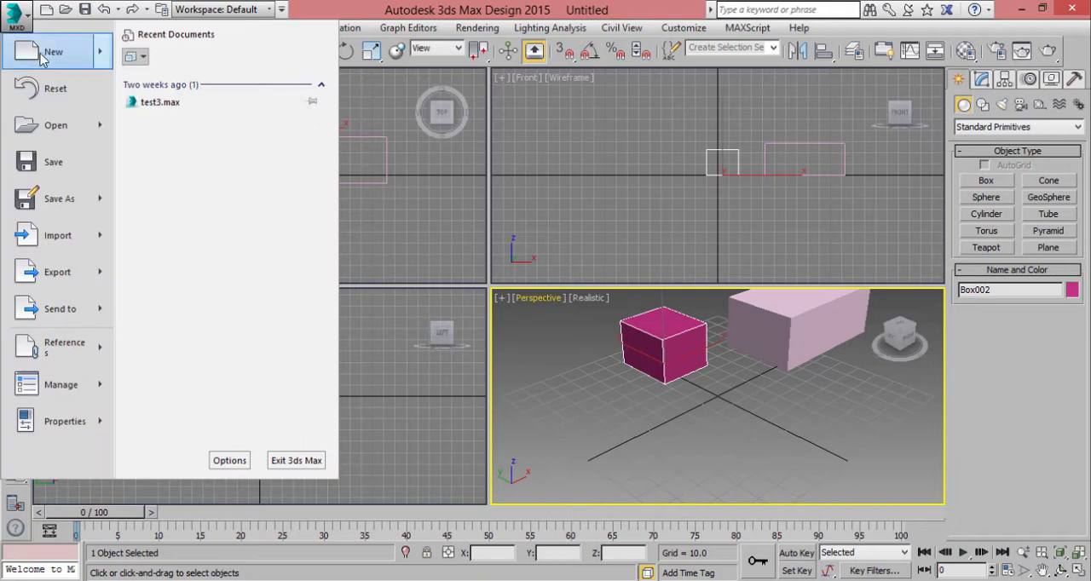
{"action": "mouse_move", "coordinate": [34, 61]}
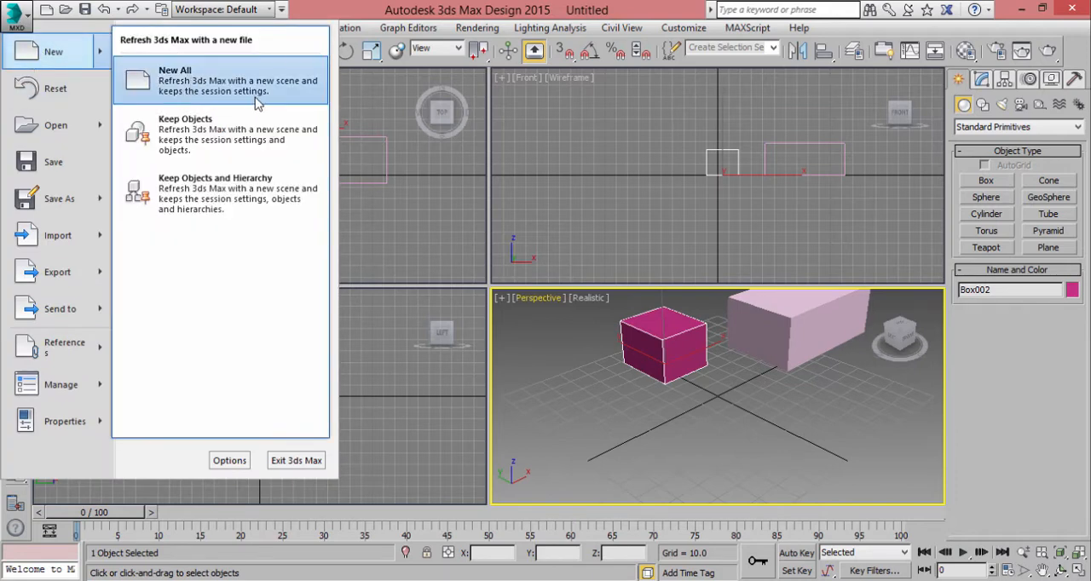
{"action": "left_click", "coordinate": [139, 81]}
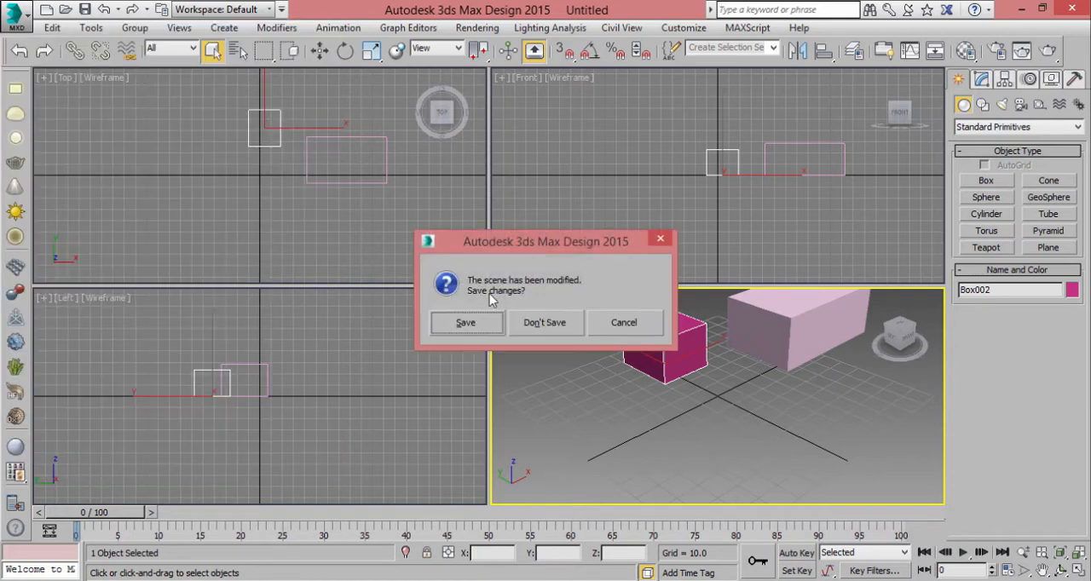
{"action": "left_click", "coordinate": [534, 323]}
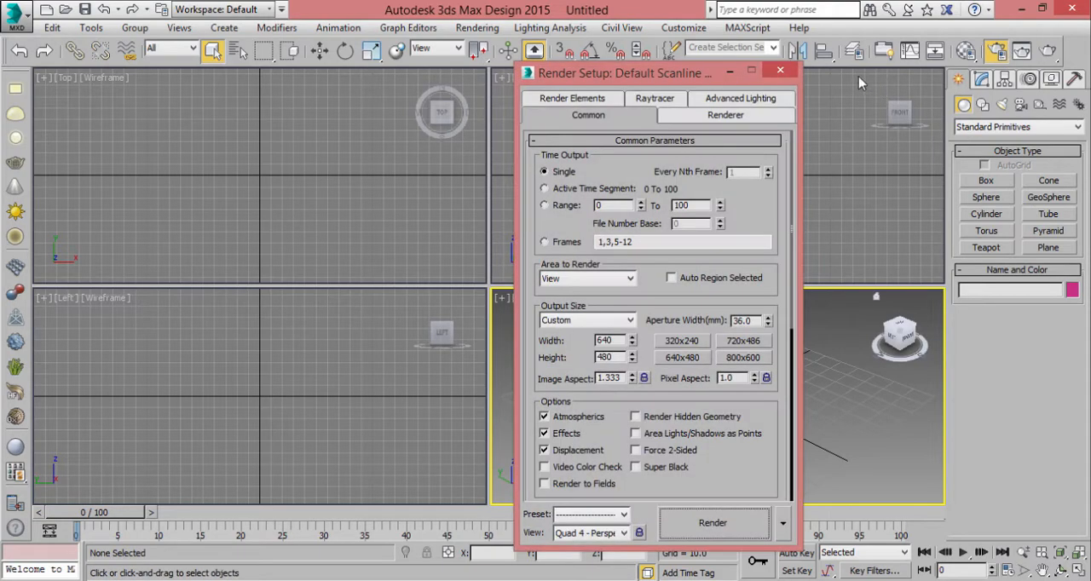
{"action": "left_click", "coordinate": [777, 73]}
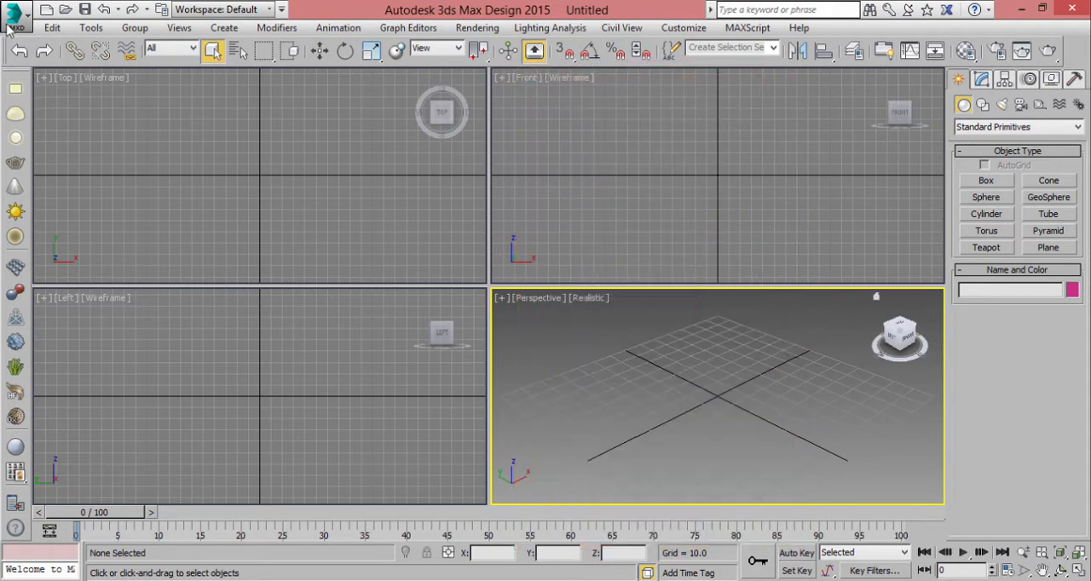
- Reset the session to default settings and an empty scene without saving changes
{"action": "left_click", "coordinate": [13, 19]}
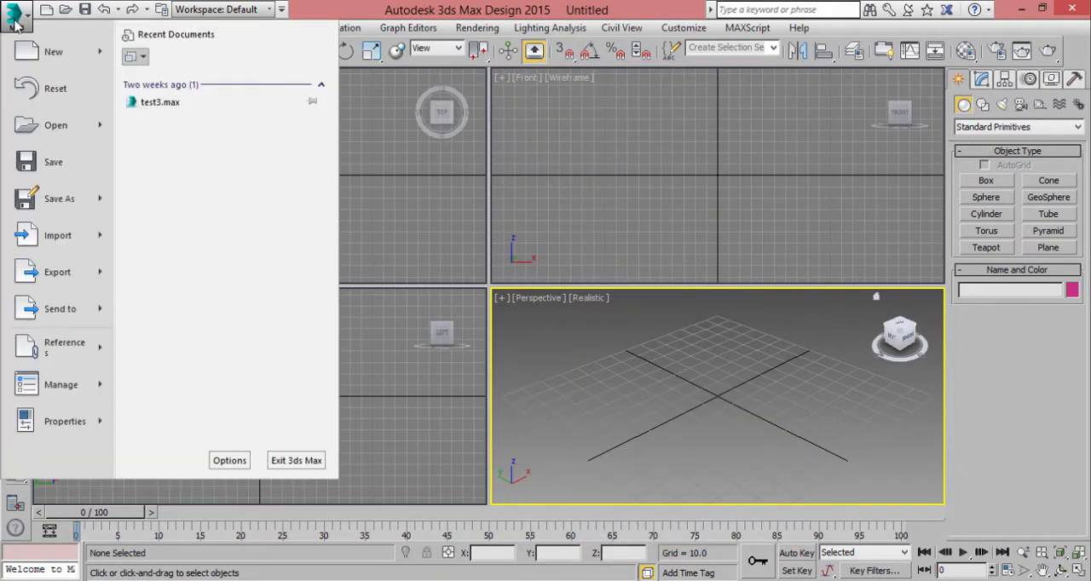
{"action": "left_click", "coordinate": [56, 91]}
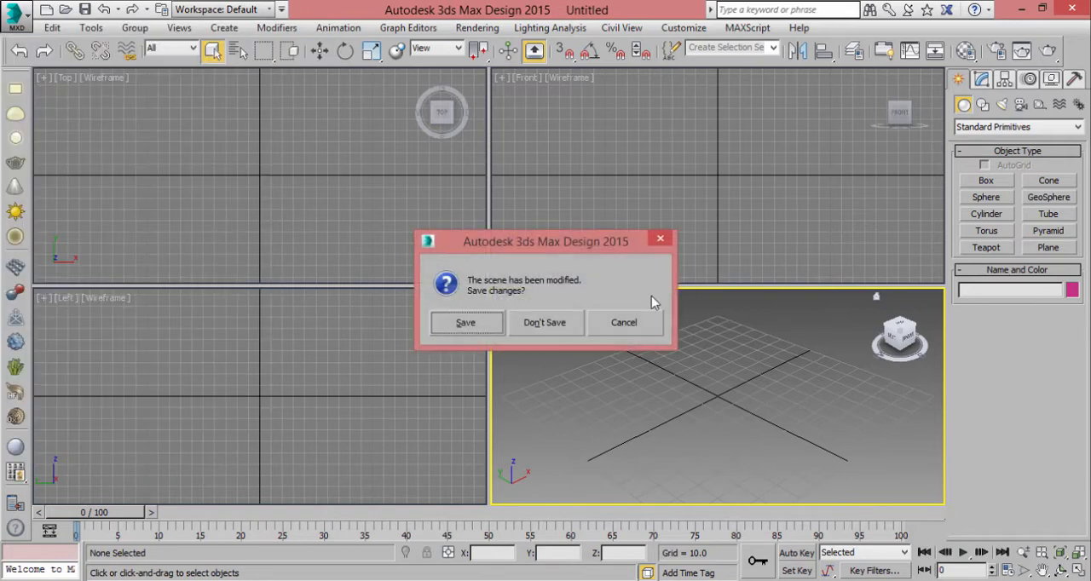
{"action": "left_click", "coordinate": [545, 324]}
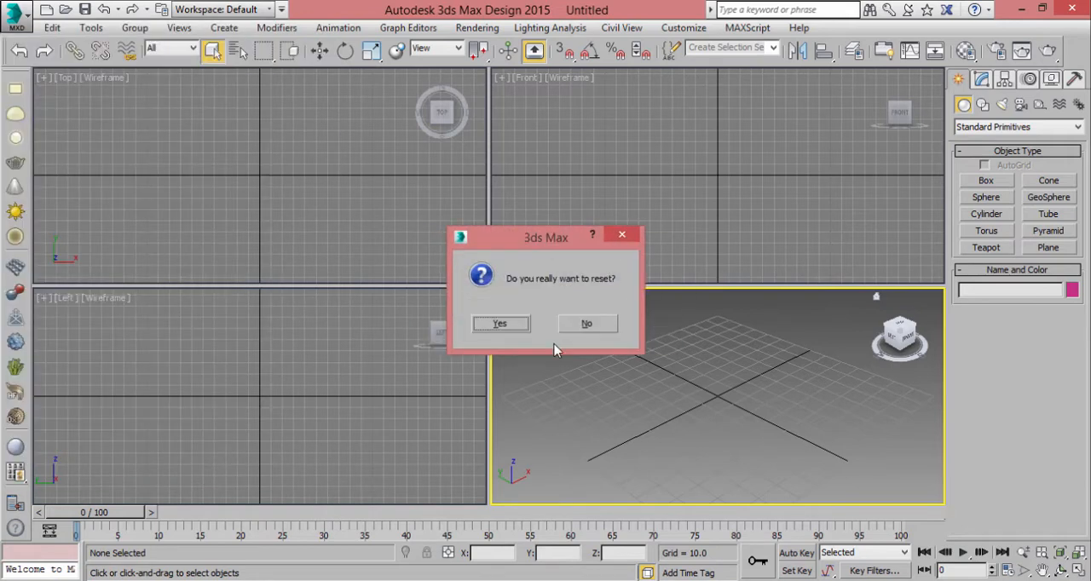
{"action": "left_click", "coordinate": [511, 324]}
{"action": "left_click", "coordinate": [17, 25]}
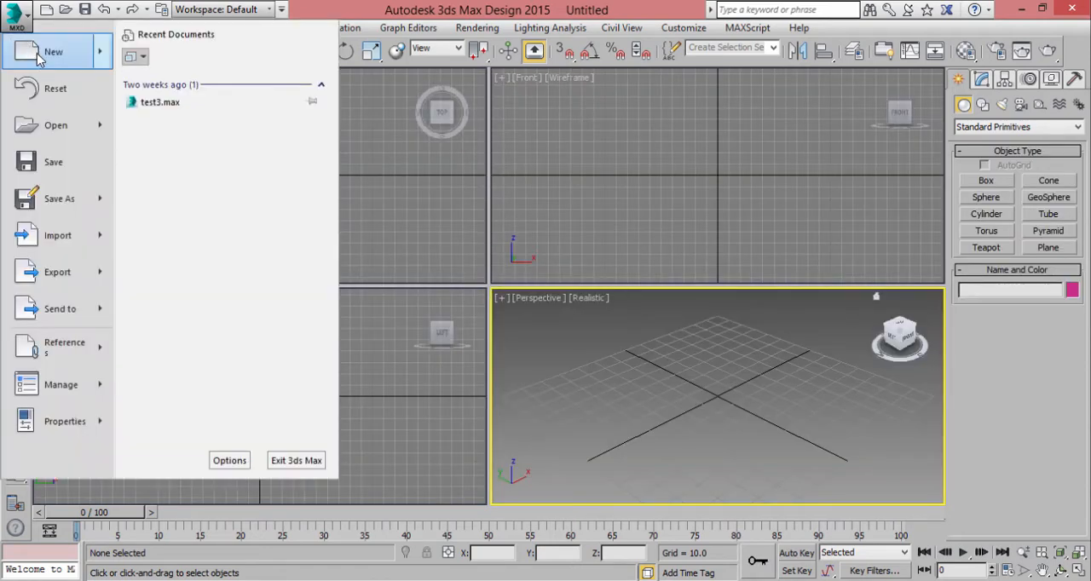
{"action": "left_click", "coordinate": [611, 365]}
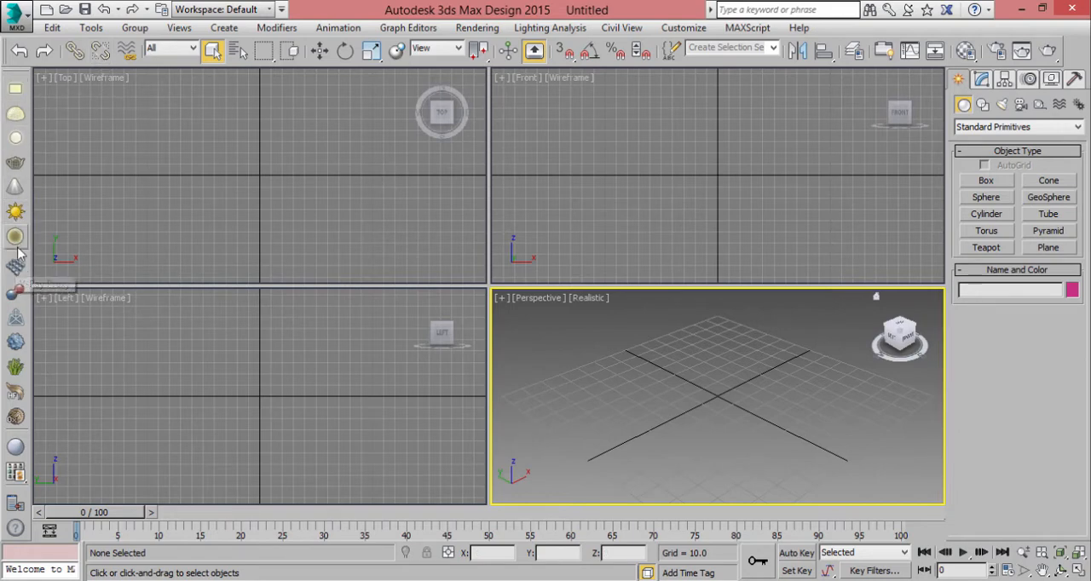
{"action": "left_click_drag", "start_coordinate": [16, 252], "coordinate": [2, 477]}
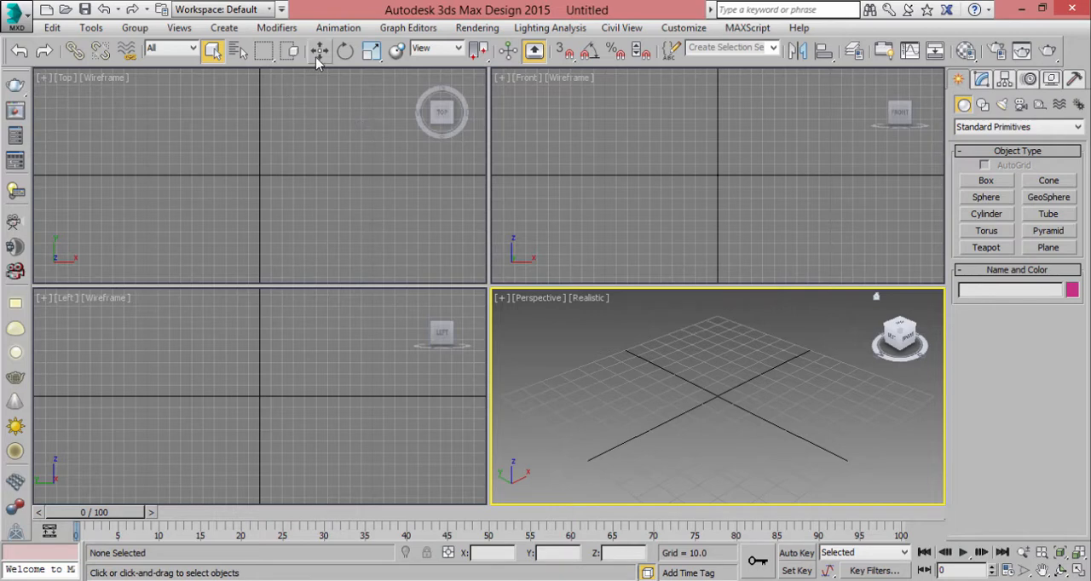
- Draw a box about 91 long, 105 wide and 89 high at the centre of the grid in the Perspective viewport
{"action": "left_click", "coordinate": [986, 181]}
{"action": "left_click_drag", "start_coordinate": [718, 326], "coordinate": [704, 473]}
{"action": "left_click", "coordinate": [715, 316]}
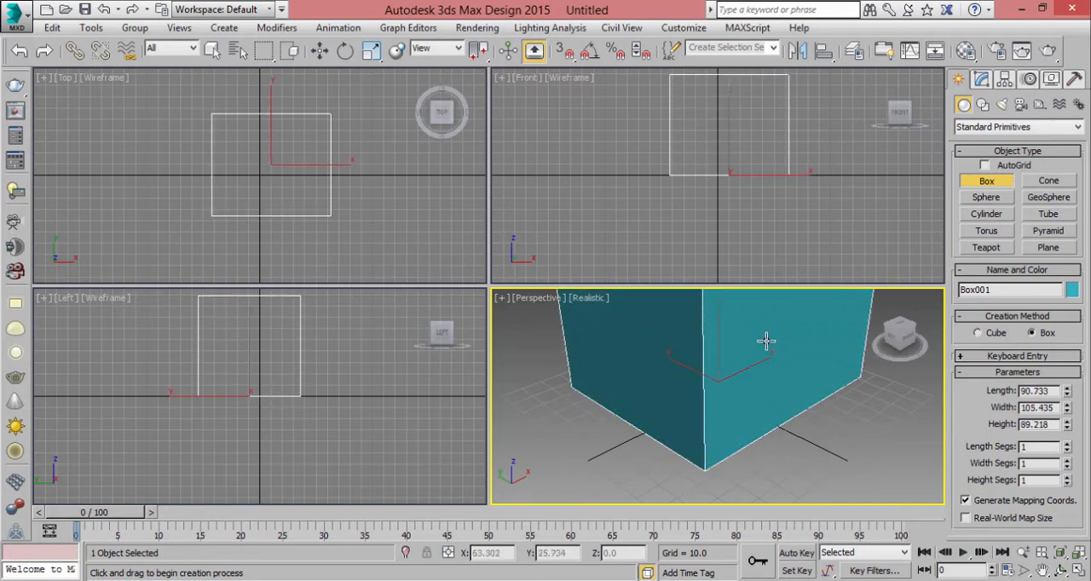
{"action": "scroll", "coordinate": [750, 392], "scroll_direction": "up", "scroll_amount": 2}
{"action": "scroll", "coordinate": [749, 394], "scroll_direction": "down", "scroll_amount": 4}
{"action": "middle_click_drag", "start_coordinate": [744, 396], "coordinate": [719, 417]}
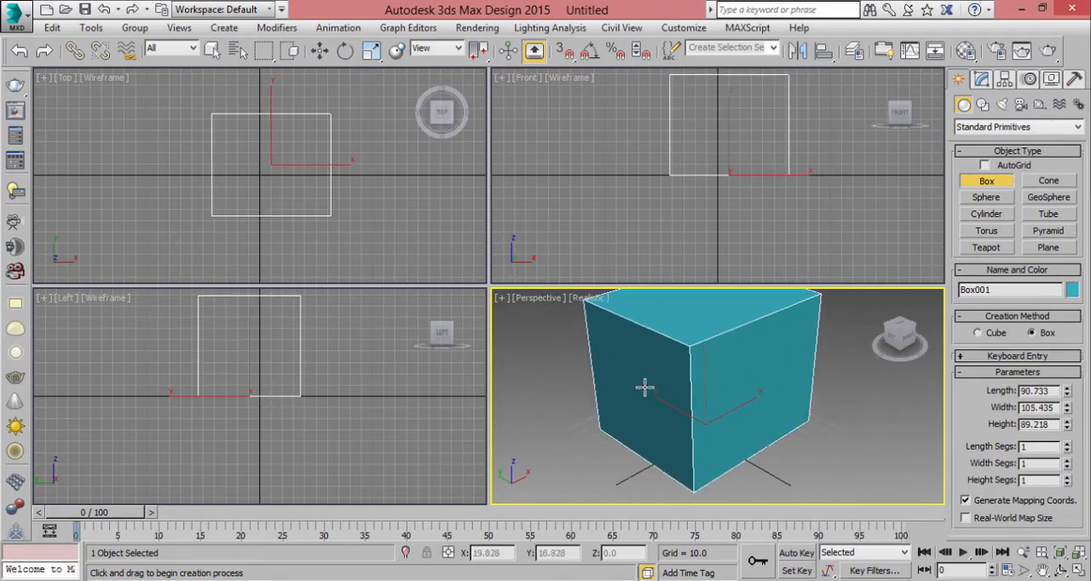
- Move the box freely in the Perspective viewport along its axes and planes to about X 9.3, Y 16.8, Z 0.8
{"action": "left_click", "coordinate": [323, 56]}
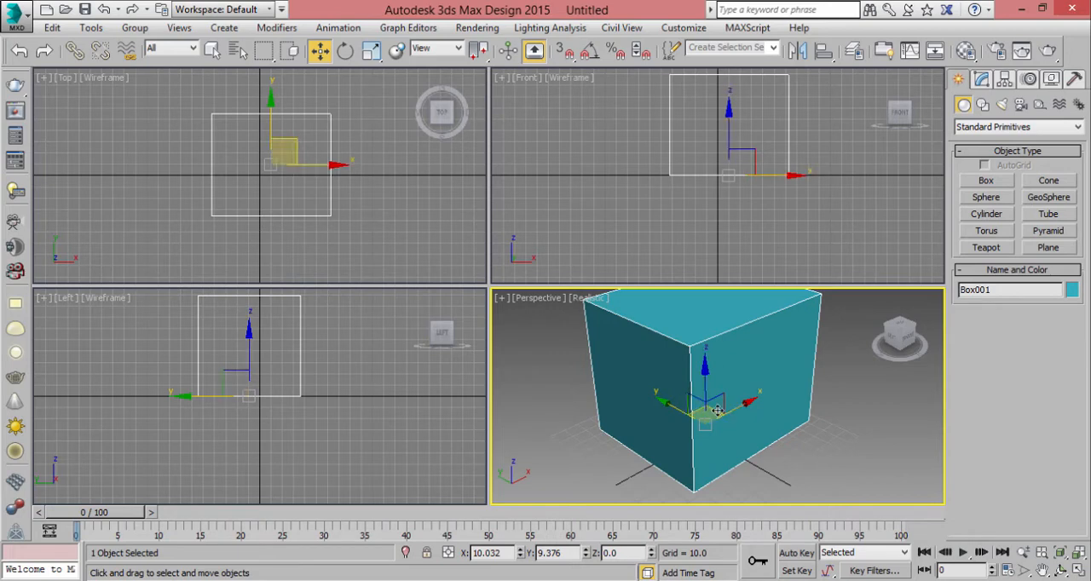
{"action": "left_click_drag", "start_coordinate": [718, 412], "coordinate": [703, 460]}
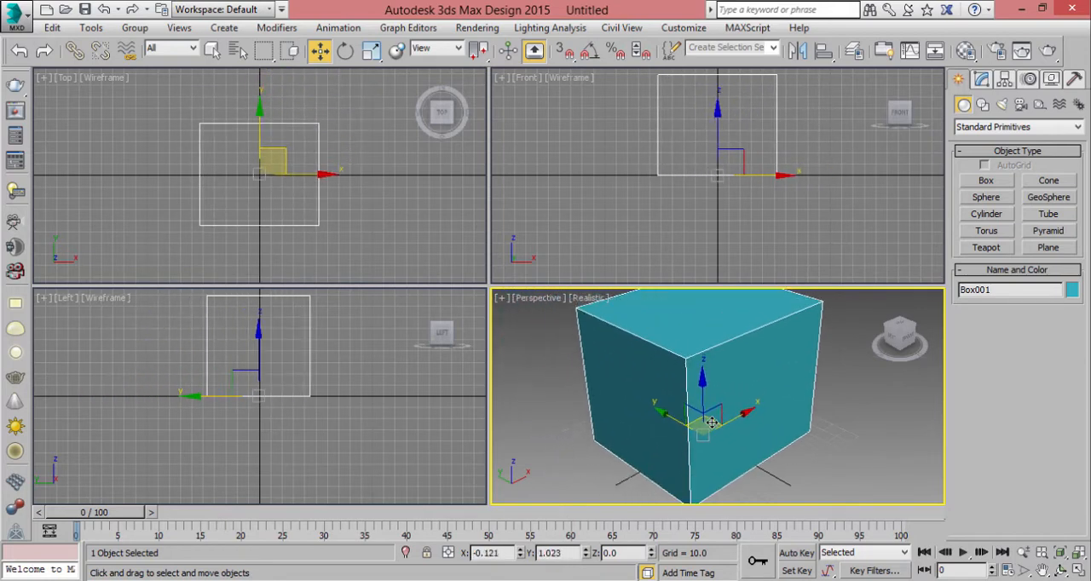
{"action": "left_click_drag", "start_coordinate": [715, 420], "coordinate": [627, 418]}
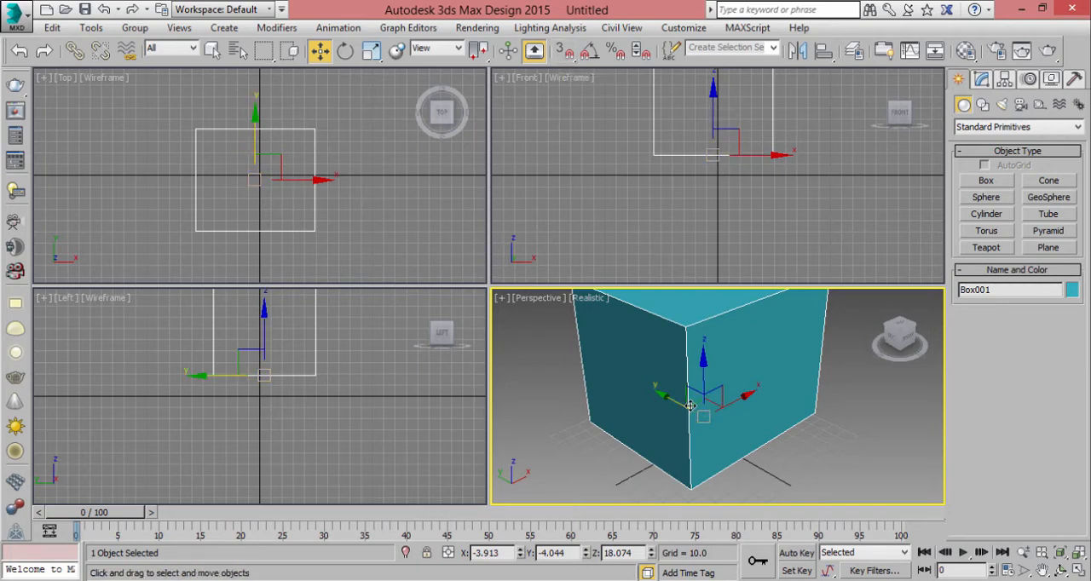
{"action": "left_click_drag", "start_coordinate": [704, 416], "coordinate": [705, 365]}
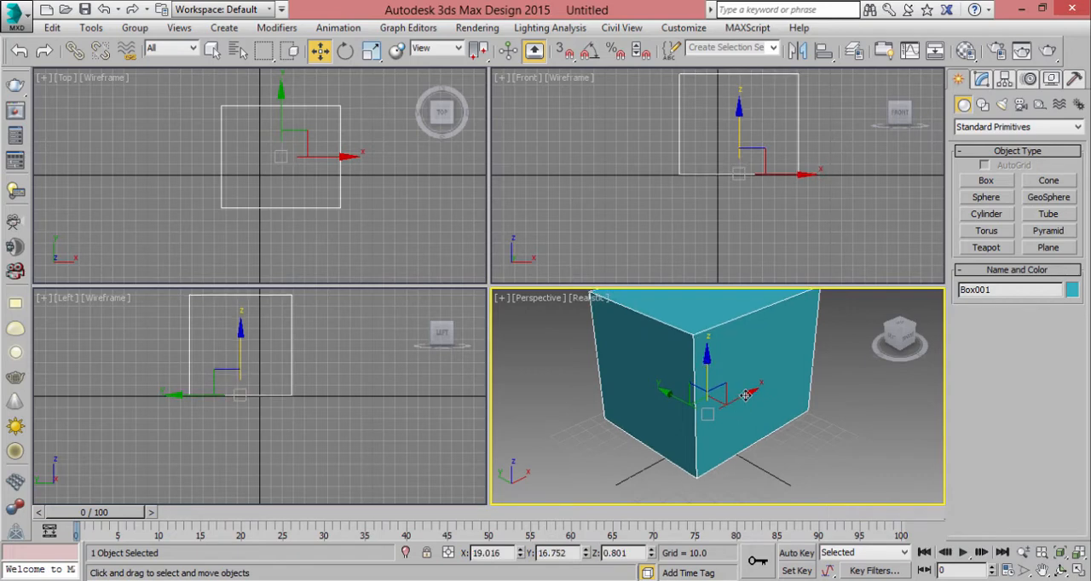
{"action": "mouse_move", "coordinate": [735, 400]}
{"action": "left_mouse_down"}
{"action": "mouse_move", "coordinate": [703, 418]}
{"action": "mouse_move", "coordinate": [724, 405]}
{"action": "left_mouse_up"}
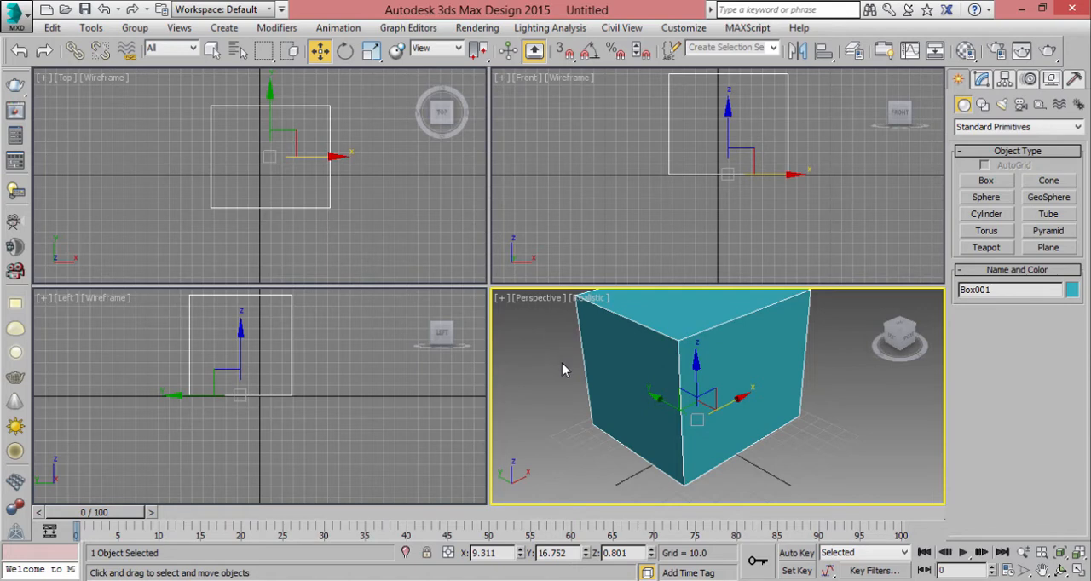
- Switch to the Select Object tool and cycle through the selection region shapes, finishing with the Perspective viewport active
{"action": "key", "text": "q"}
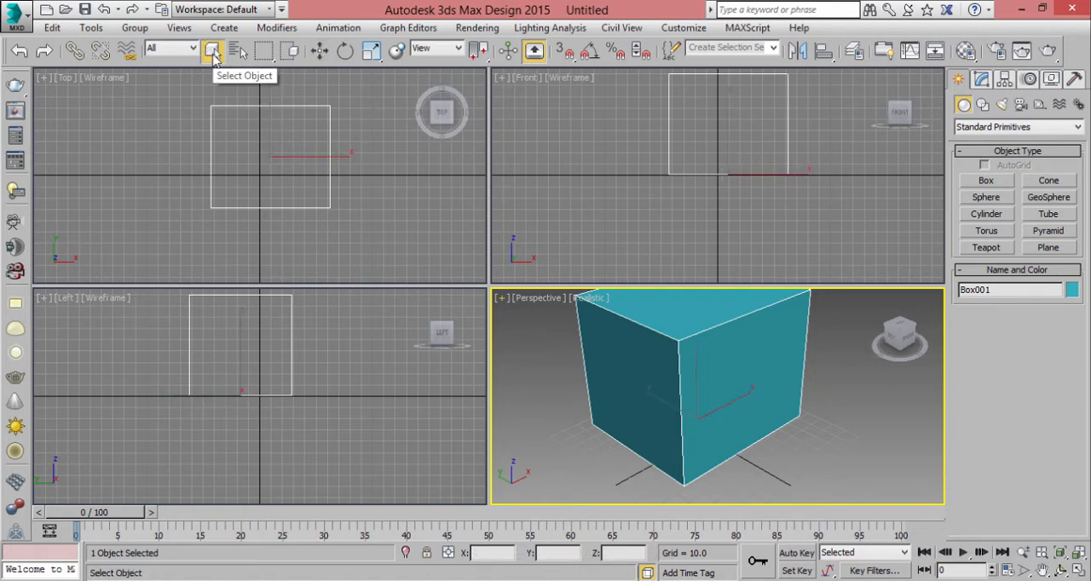
{"action": "right_click", "coordinate": [251, 89]}
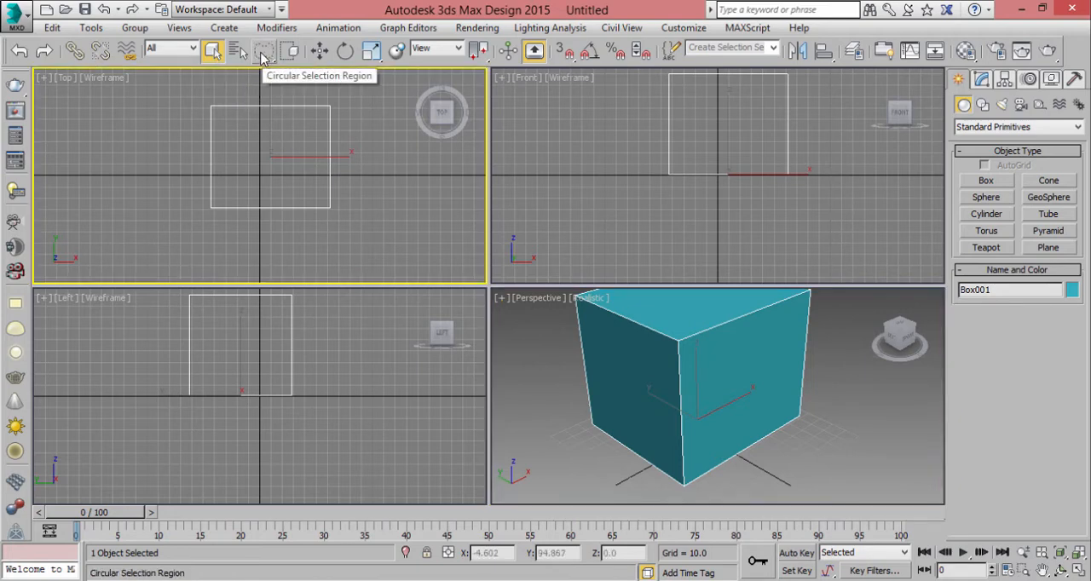
{"action": "key", "text": "q"}
{"action": "key", "text": "q"}
{"action": "key", "text": "q"}
{"action": "key", "text": "q"}
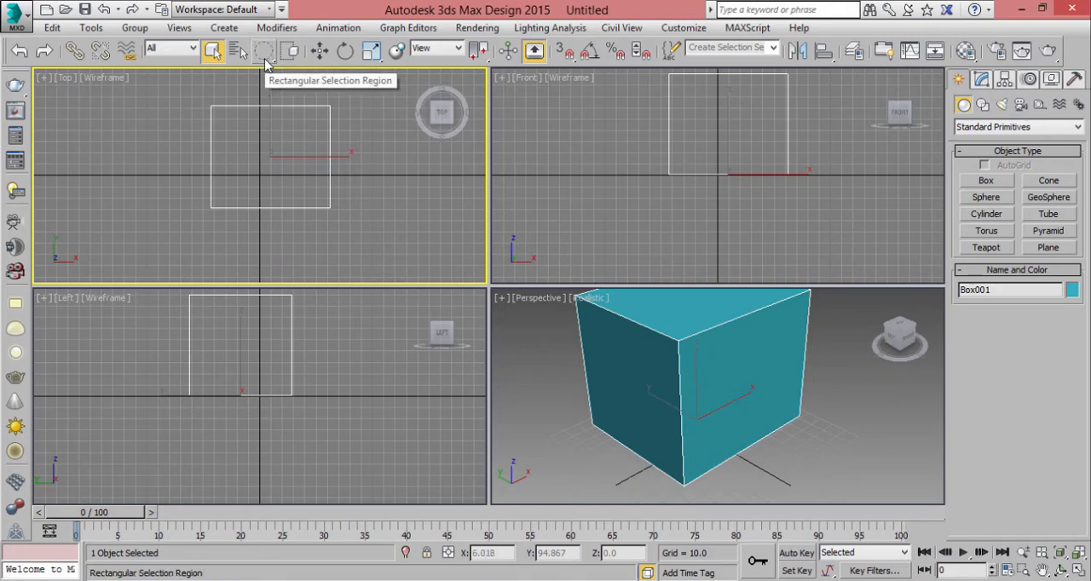
{"action": "key", "text": "q"}
{"action": "right_click", "coordinate": [604, 384]}
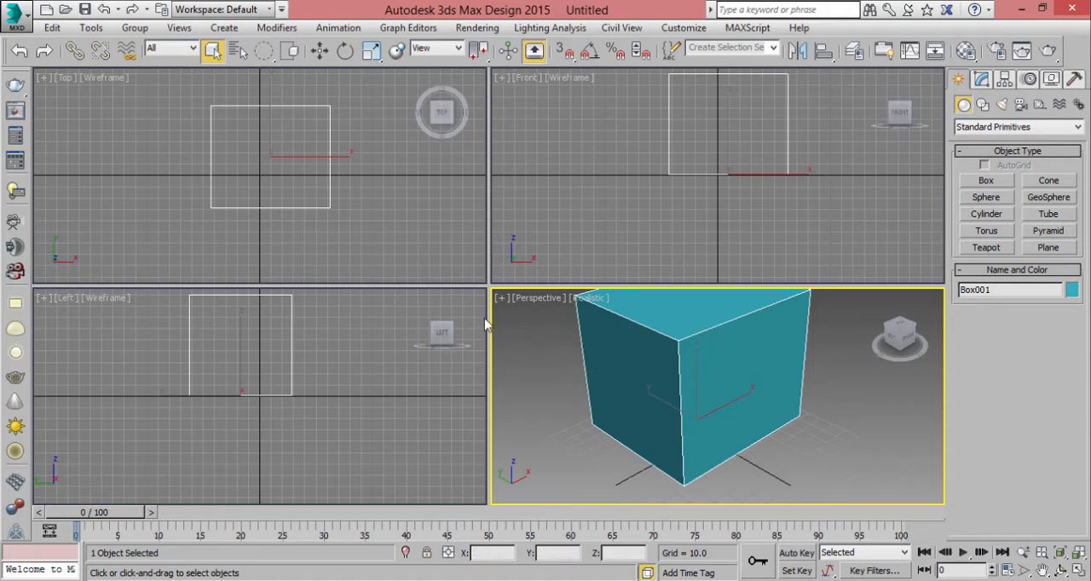
- Switch the box's transform tool to Select and Move, followed by Select and Rotate, and make the Top viewport active
{"action": "key", "text": "w"}
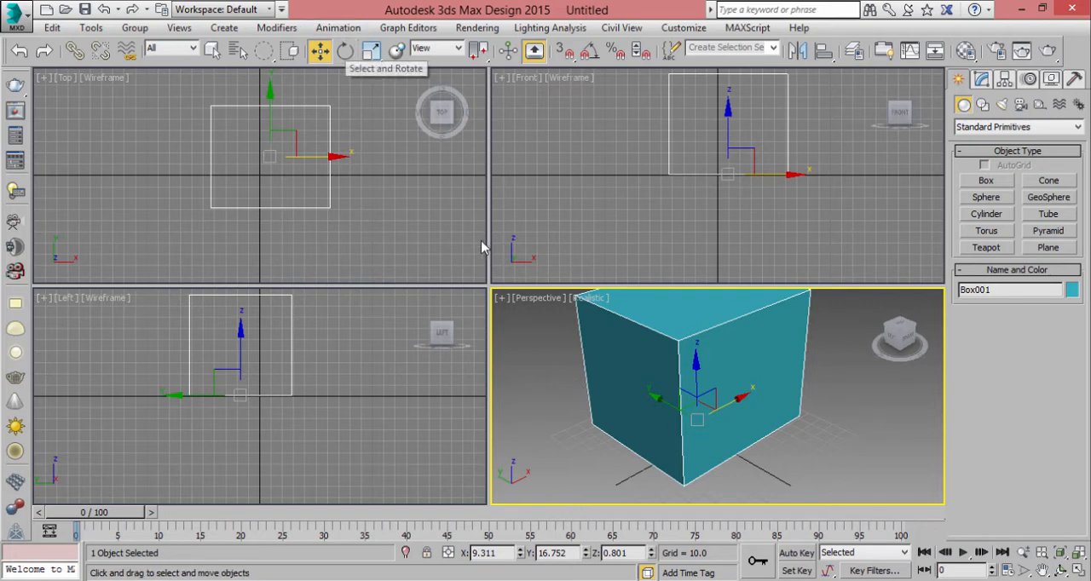
{"action": "key", "text": "e"}
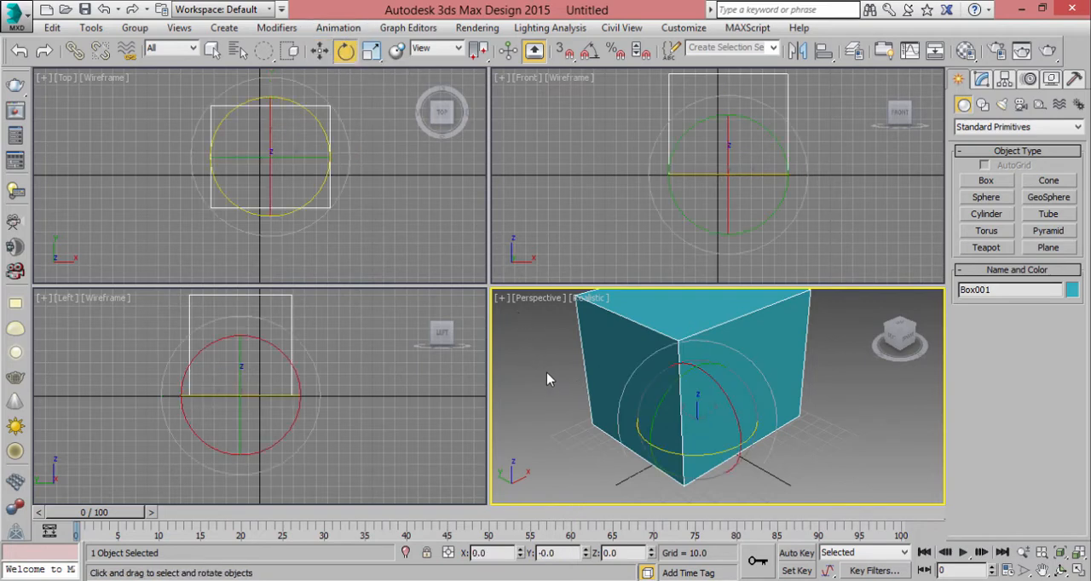
{"action": "right_click", "coordinate": [405, 186]}
- Activate the Scale tool for the box and cycle through its scale modes, ending on Select and Uniform Scale
{"action": "key", "text": "r"}
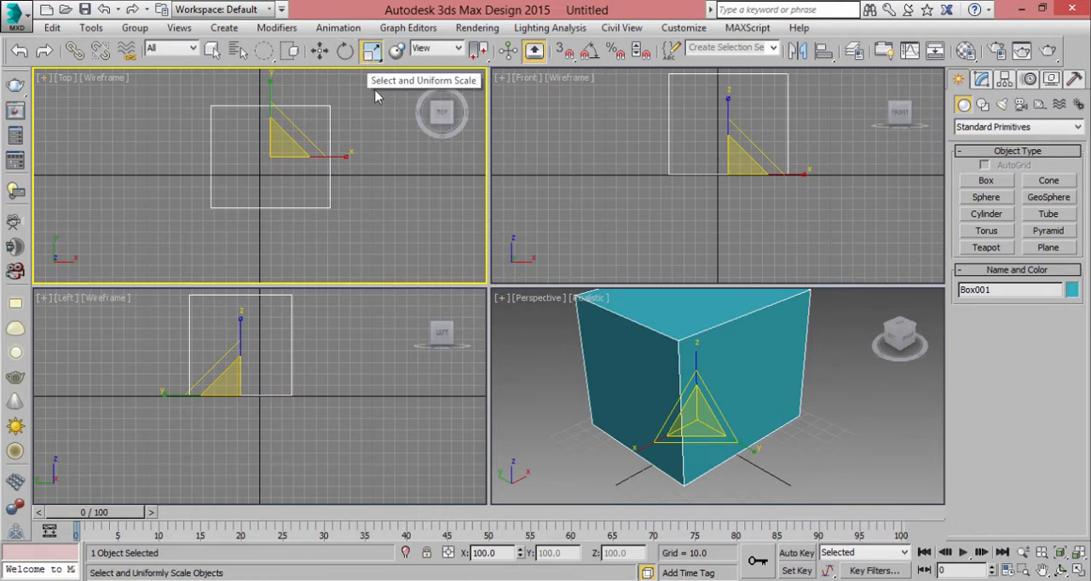
{"action": "key", "text": "r"}
{"action": "key", "text": "r"}
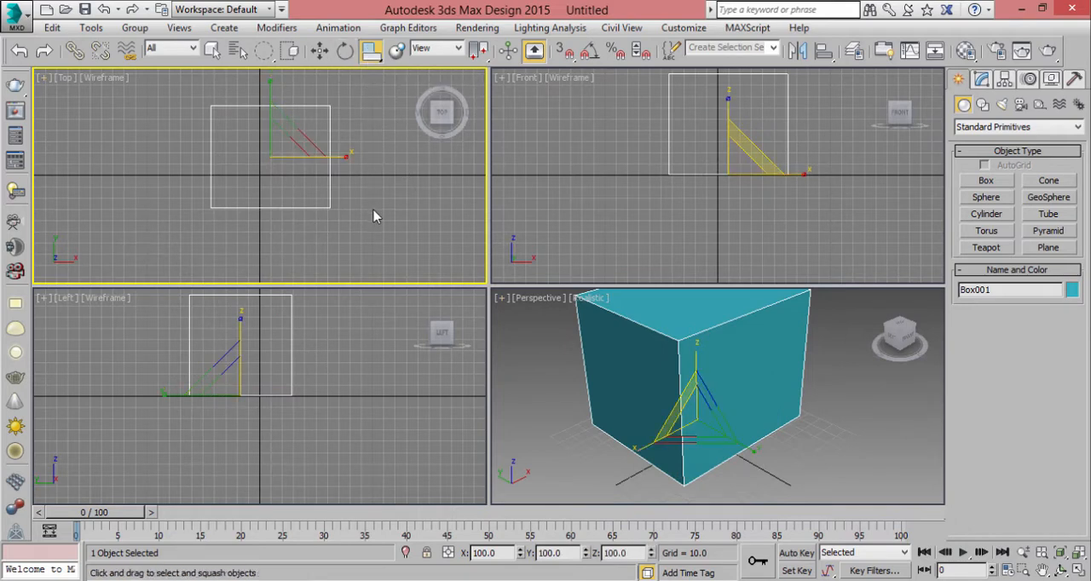
{"action": "key", "text": "r"}
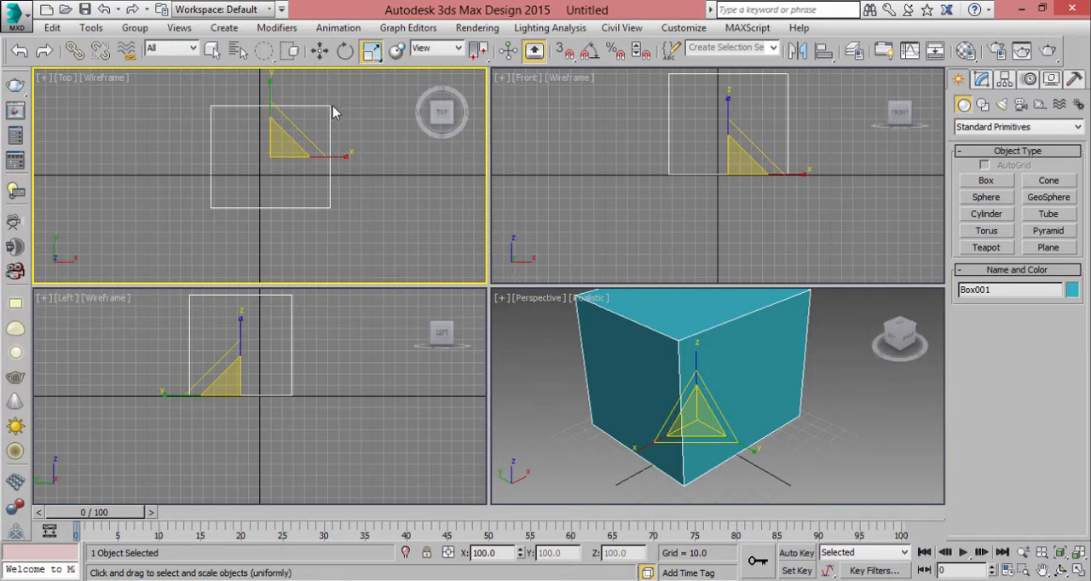
- Switch the box's active tool between Select Object, Rotate and Scale, ending on Select and Move
{"action": "key", "text": "q"}
{"action": "key", "text": "e"}
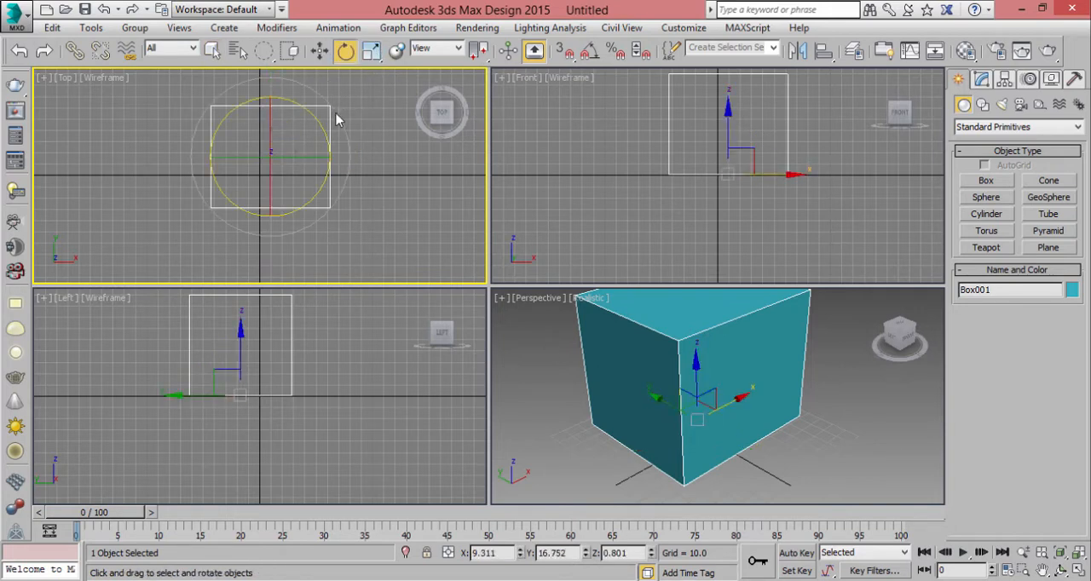
{"action": "key", "text": "r"}
{"action": "key", "text": "e"}
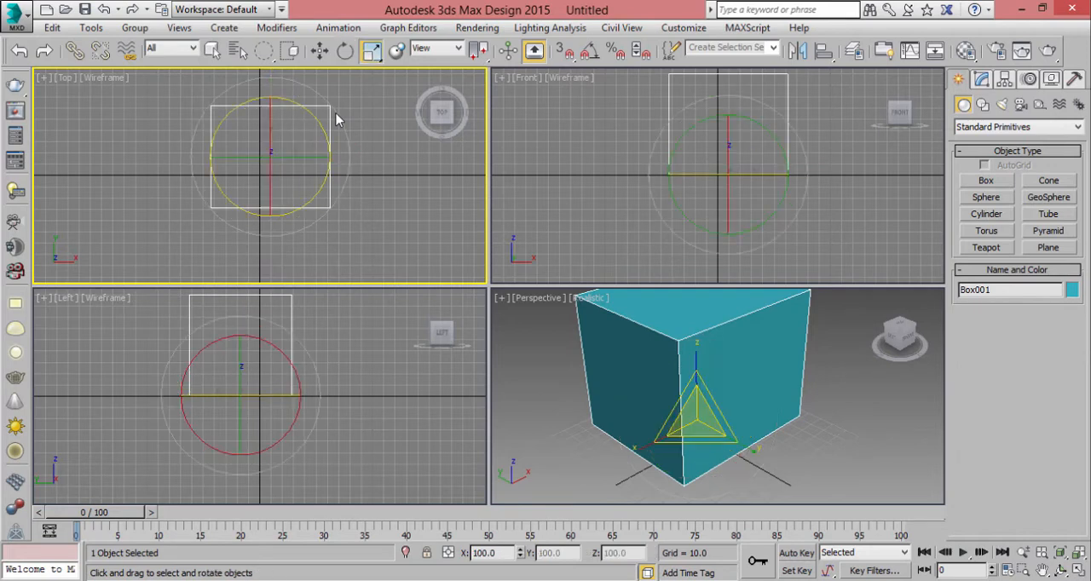
{"action": "key", "text": "w"}
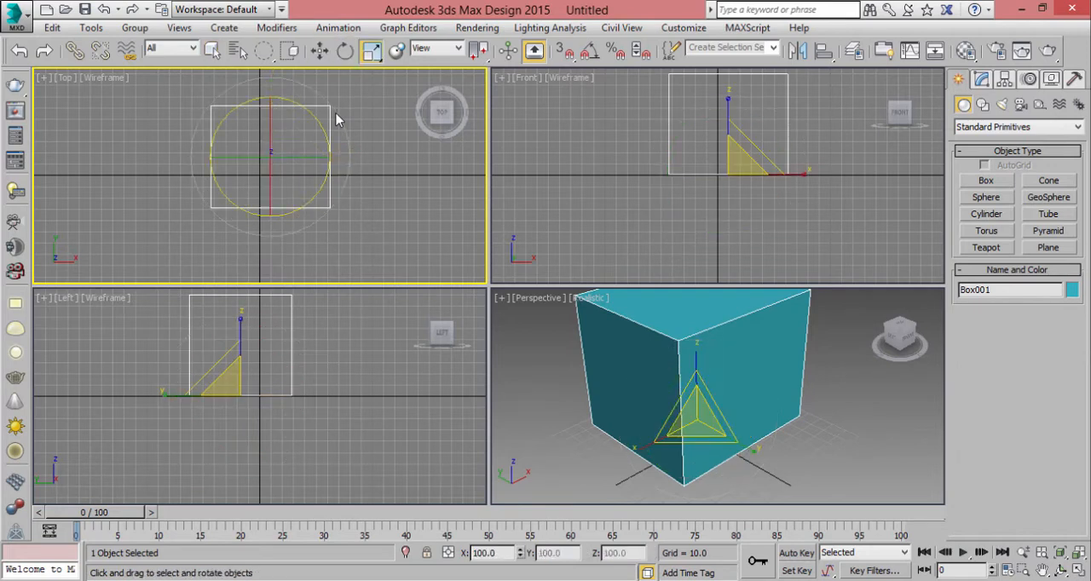
{"action": "key", "text": "w"}
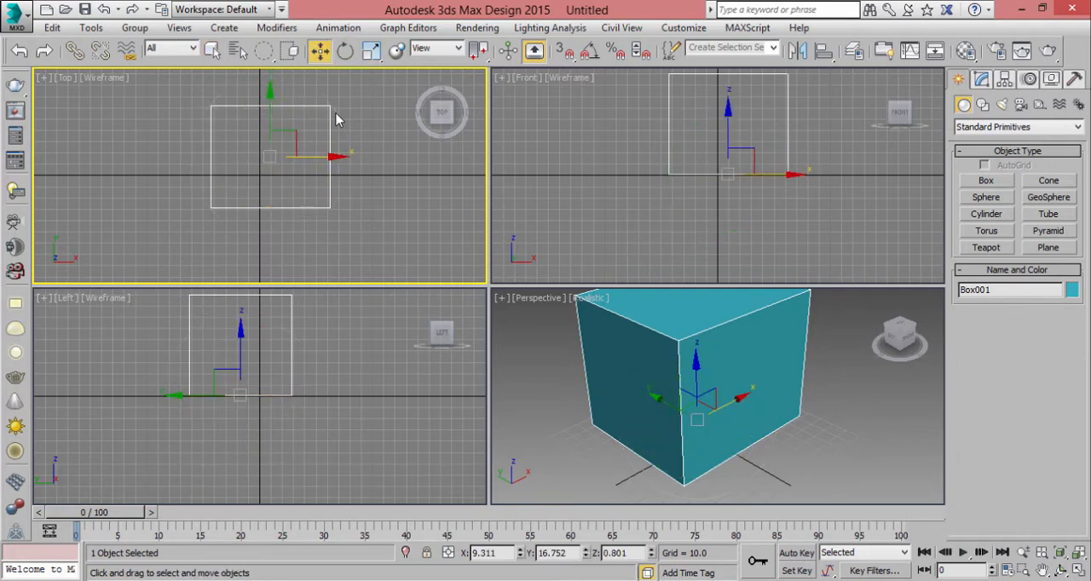
- Activate the Select Object tool and cycle its selection region through the Fence, Paint and Rectangular shapes
{"action": "key", "text": "q"}
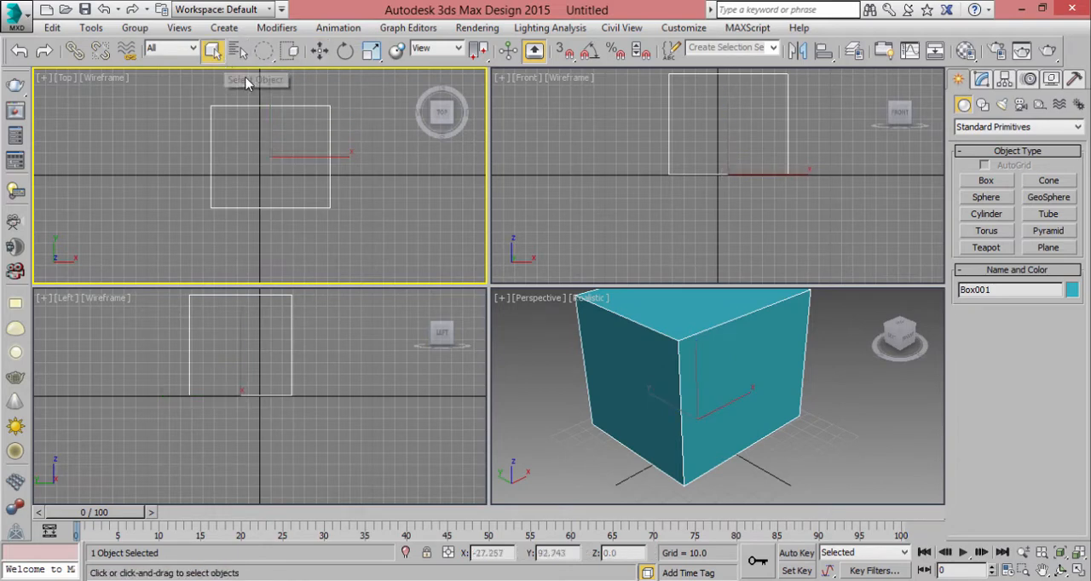
{"action": "key", "text": "q"}
{"action": "key", "text": "q"}
{"action": "key", "text": "q"}
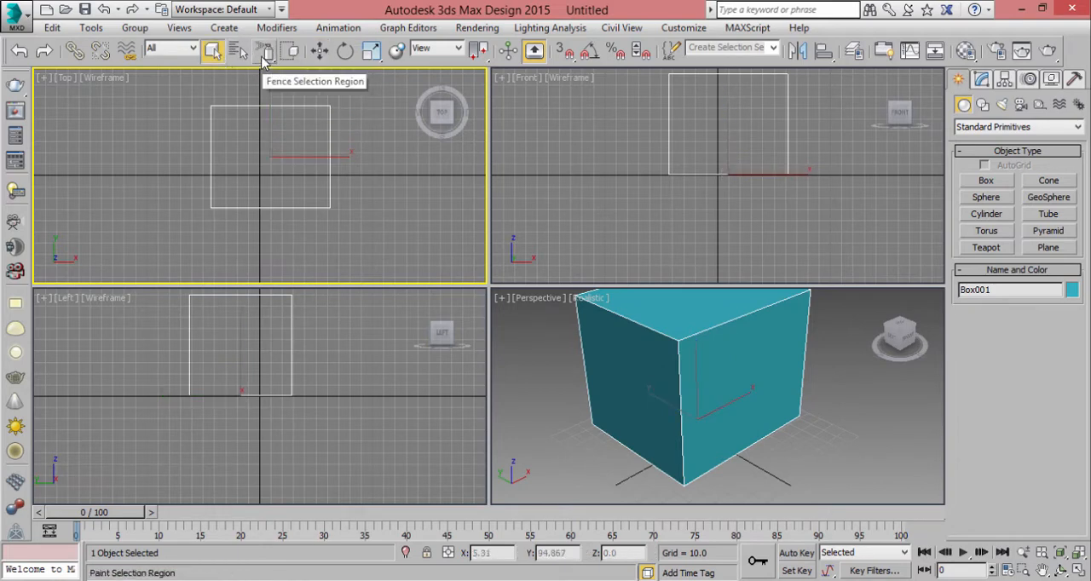
{"action": "left_click", "coordinate": [261, 56]}
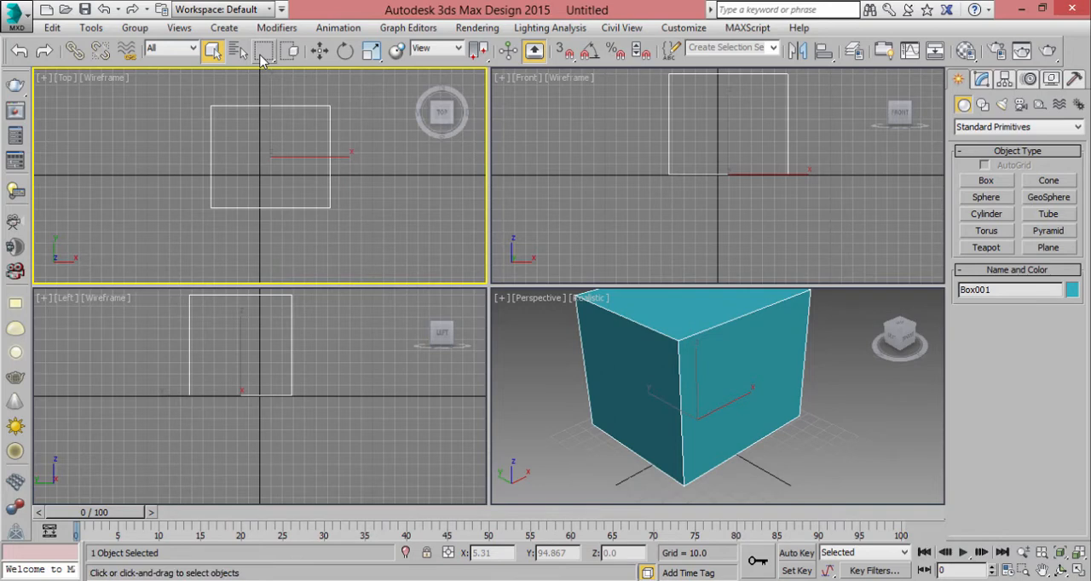
{"action": "left_click_drag", "start_coordinate": [261, 56], "coordinate": [262, 56]}
- Test region selection on the box in the Front viewport, leaving it selected, and cycle the selection region shape again
{"action": "left_click_drag", "start_coordinate": [801, 226], "coordinate": [666, 163]}
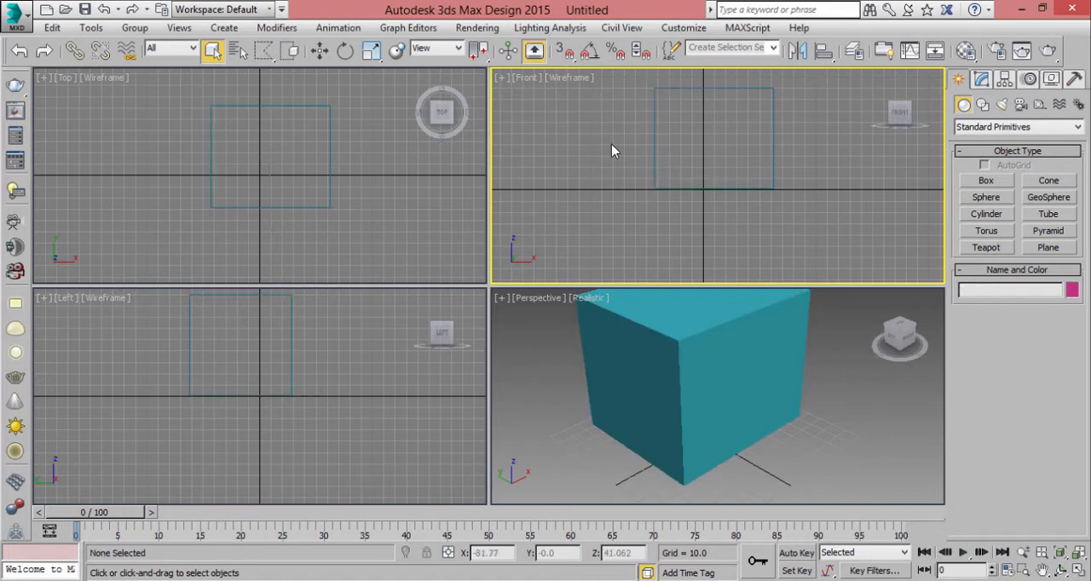
{"action": "mouse_move", "coordinate": [604, 112]}
{"action": "left_mouse_down"}
{"action": "mouse_move", "coordinate": [636, 214]}
{"action": "mouse_move", "coordinate": [793, 194]}
{"action": "mouse_move", "coordinate": [787, 109]}
{"action": "mouse_move", "coordinate": [620, 107]}
{"action": "mouse_move", "coordinate": [604, 114]}
{"action": "mouse_move", "coordinate": [627, 167]}
{"action": "left_mouse_up"}
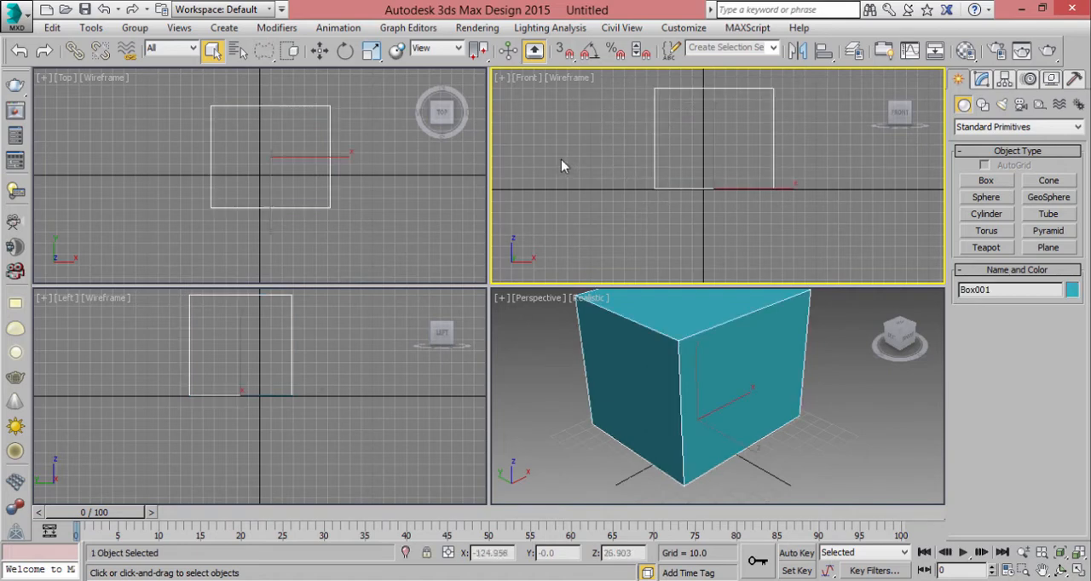
{"action": "mouse_move", "coordinate": [601, 122]}
{"action": "left_mouse_down"}
{"action": "mouse_move", "coordinate": [641, 238]}
{"action": "mouse_move", "coordinate": [826, 101]}
{"action": "mouse_move", "coordinate": [761, 187]}
{"action": "mouse_move", "coordinate": [600, 115]}
{"action": "mouse_move", "coordinate": [564, 203]}
{"action": "mouse_move", "coordinate": [571, 183]}
{"action": "left_mouse_up"}
{"action": "left_click", "coordinate": [264, 60]}
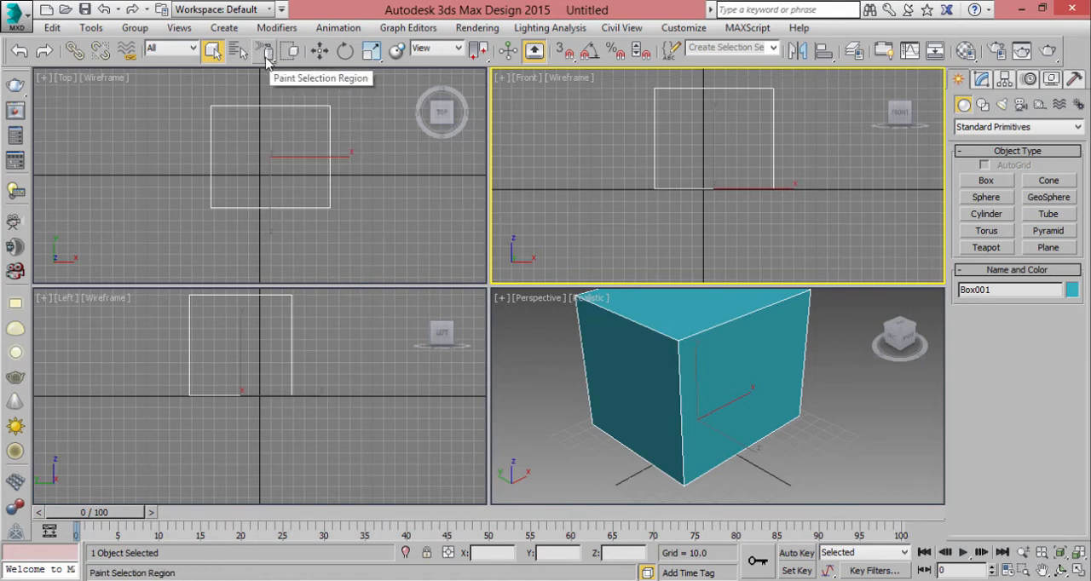
{"action": "left_click", "coordinate": [266, 58]}
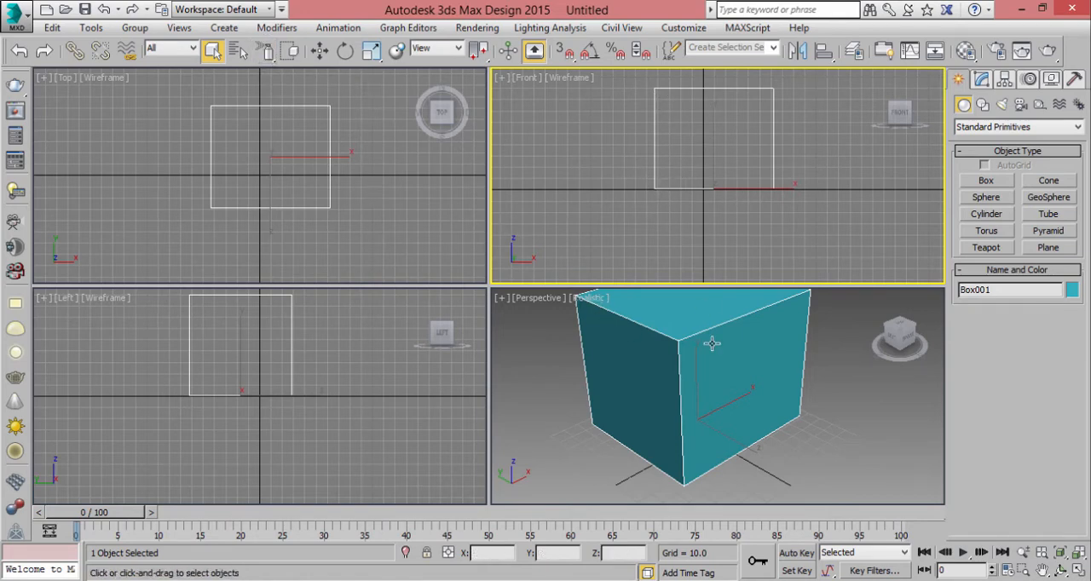
- Maximize the Perspective viewport and bring the whole box into view
{"action": "left_click", "coordinate": [656, 298]}
{"action": "key", "text": "alt+w"}
{"action": "middle_click_drag", "start_coordinate": [669, 222], "coordinate": [629, 278], "text": "alt"}
{"action": "right_click", "coordinate": [628, 278]}
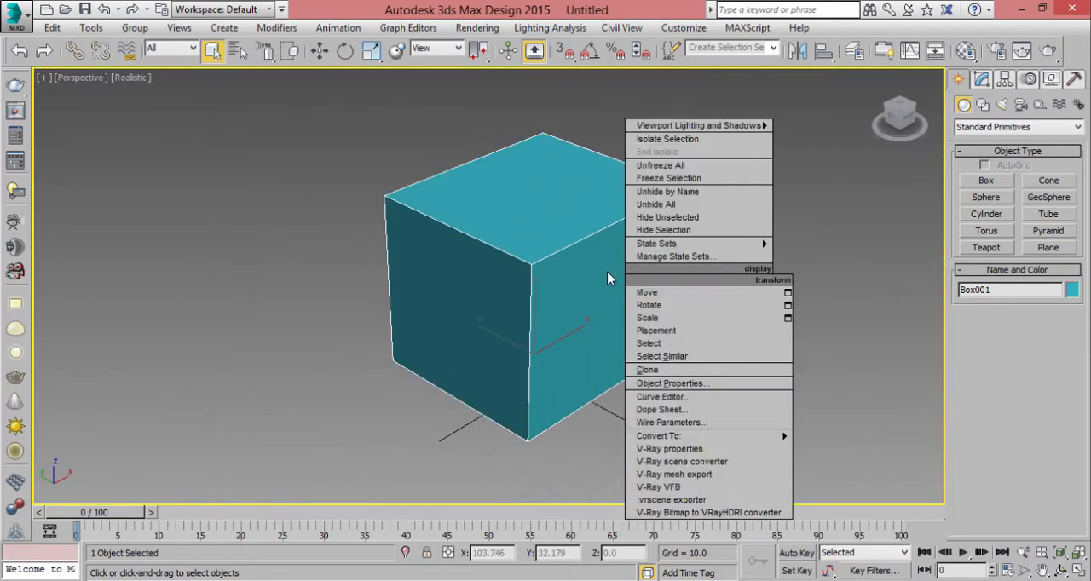
{"action": "left_click", "coordinate": [548, 130]}
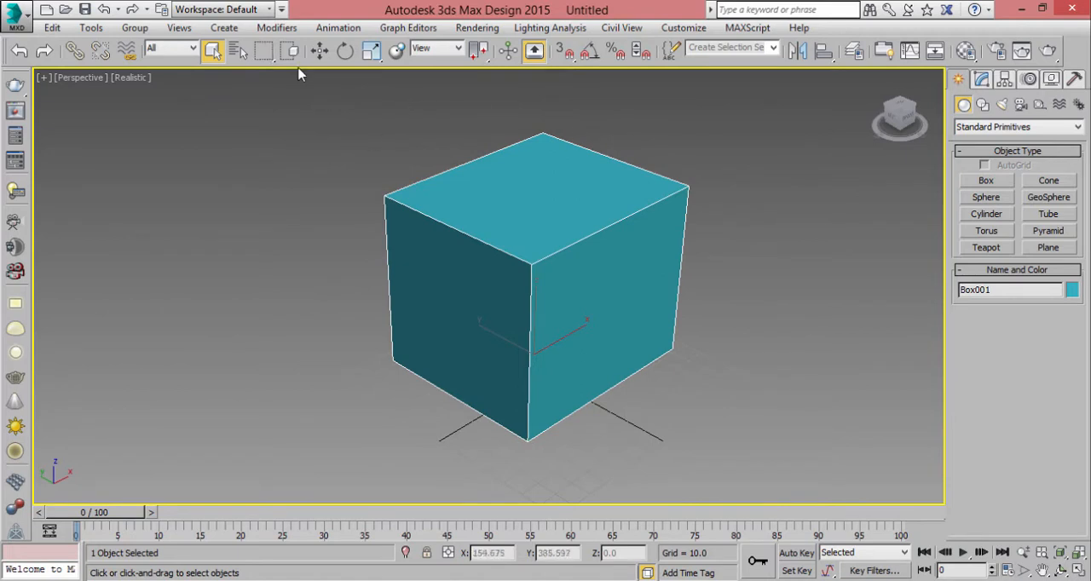
{"action": "mouse_move", "coordinate": [248, 131]}
{"action": "left_mouse_down"}
{"action": "mouse_move", "coordinate": [509, 378]}
{"action": "mouse_move", "coordinate": [491, 431]}
{"action": "mouse_move", "coordinate": [356, 156]}
{"action": "mouse_move", "coordinate": [266, 131]}
{"action": "left_mouse_up"}
- Move the box freely along its X axis and rotate it freely with the Rotate tool
{"action": "key", "text": "w"}
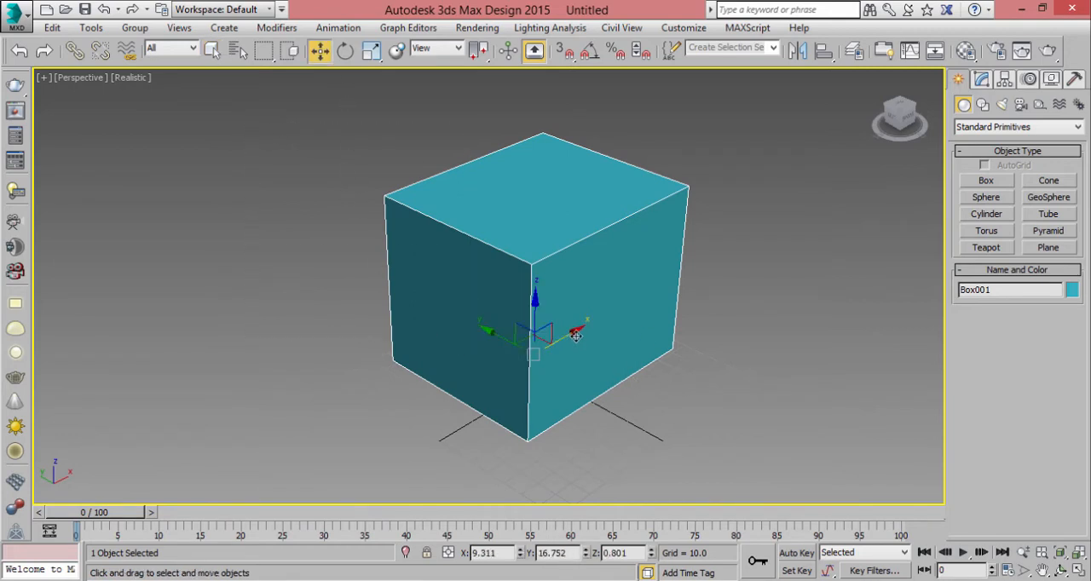
{"action": "left_click_drag", "start_coordinate": [576, 336], "coordinate": [606, 333]}
{"action": "key", "text": "e"}
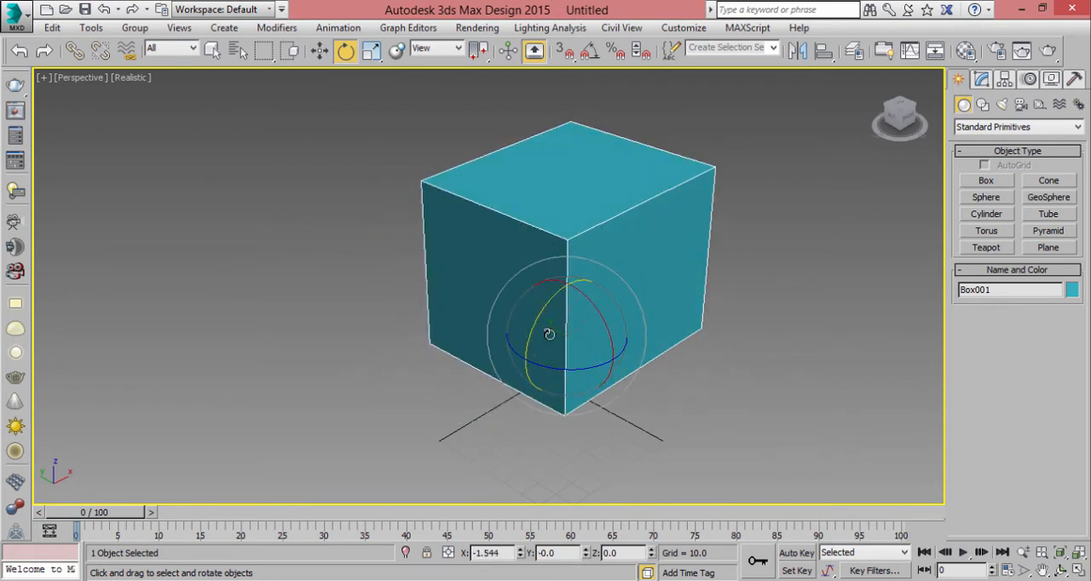
{"action": "mouse_move", "coordinate": [600, 320]}
{"action": "left_mouse_down"}
{"action": "mouse_move", "coordinate": [558, 362]}
{"action": "mouse_move", "coordinate": [608, 333]}
{"action": "left_mouse_up"}
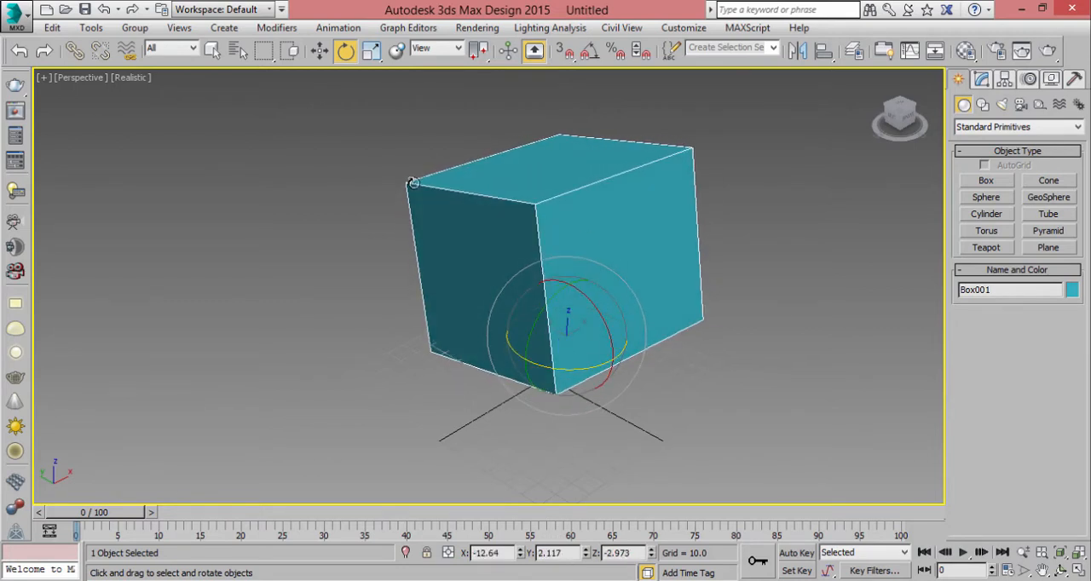
- Scale the box uniformly to about 102 percent
{"action": "key", "text": "r"}
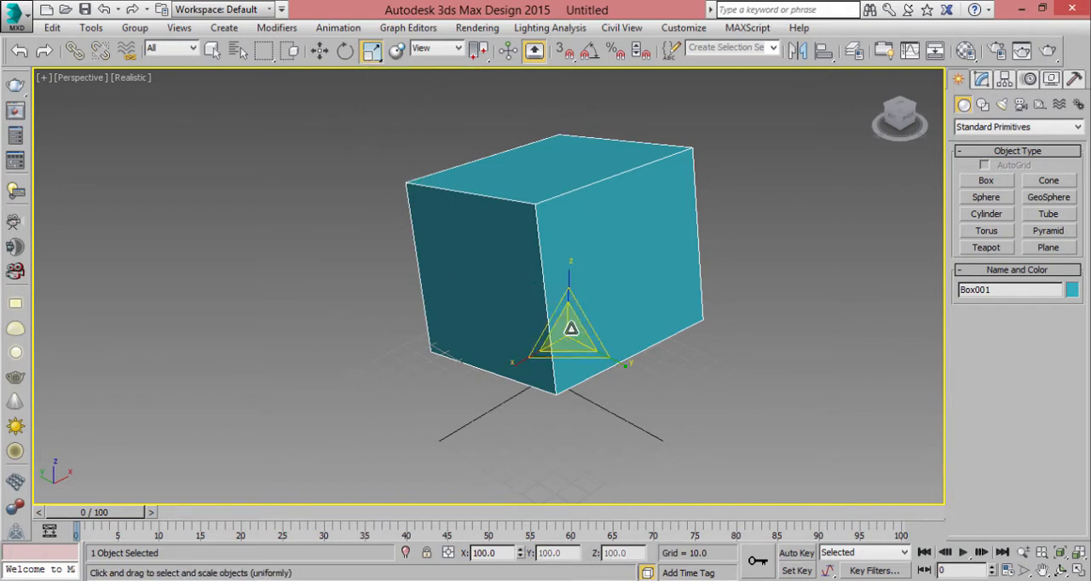
{"action": "left_click_drag", "start_coordinate": [571, 329], "coordinate": [433, 202]}
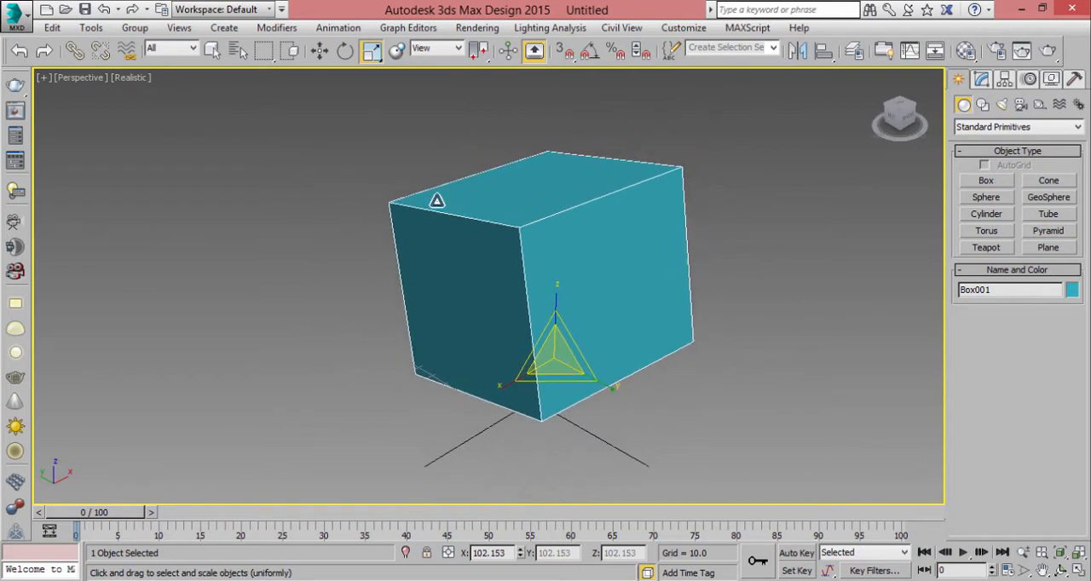
- Create a cylinder beside the box with a radius of about 15.6 and a height of about 106.3
{"action": "left_click", "coordinate": [397, 52]}
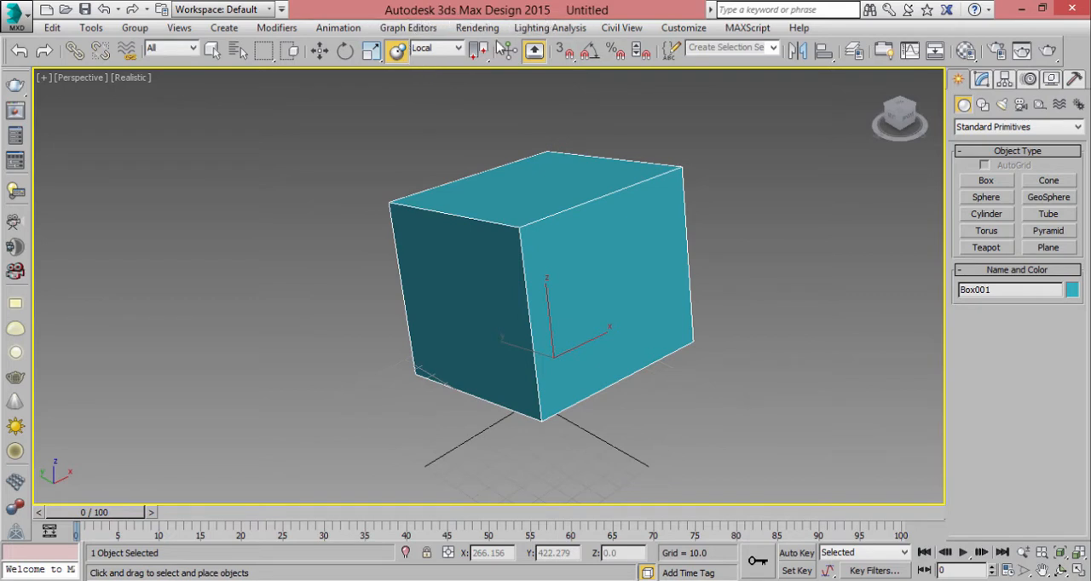
{"action": "left_click", "coordinate": [987, 196]}
{"action": "left_click", "coordinate": [986, 216]}
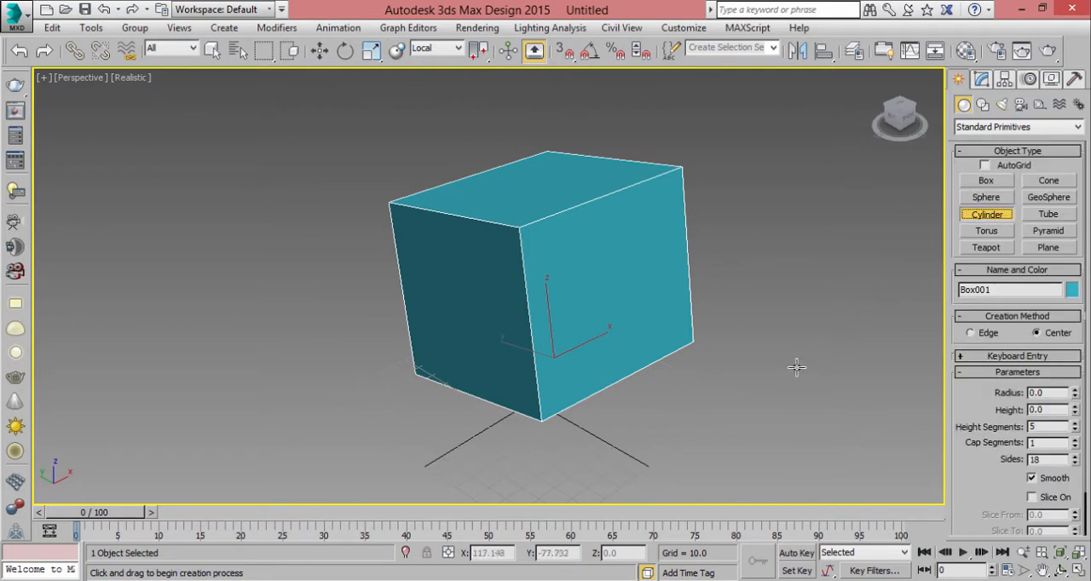
{"action": "left_click_drag", "start_coordinate": [780, 362], "coordinate": [810, 367]}
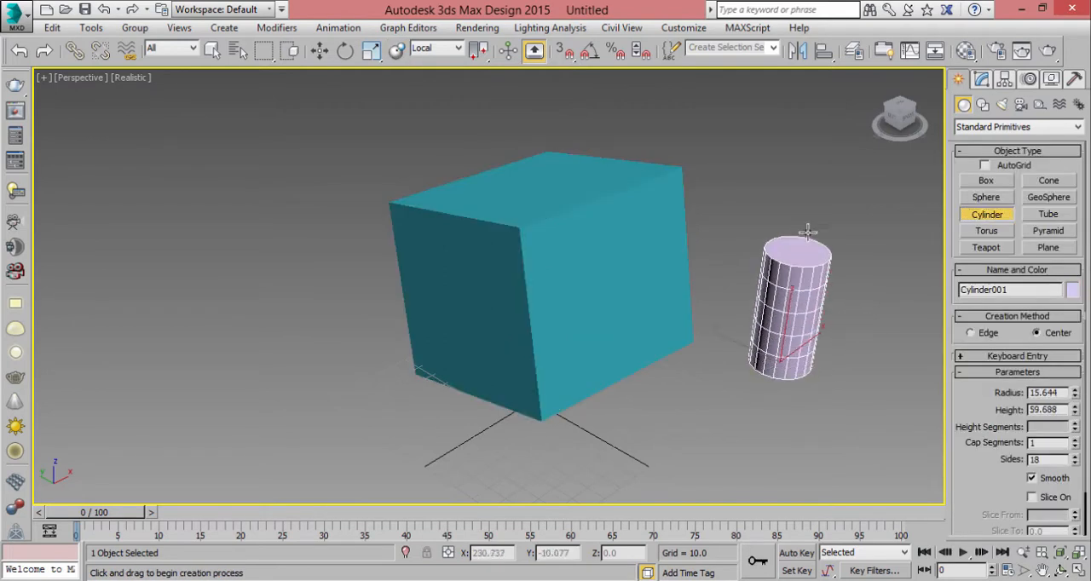
{"action": "middle_click_drag", "start_coordinate": [733, 210], "coordinate": [674, 231]}
- Place the cylinder on the box's side face with Select and Place, try copies on other faces and undo them
{"action": "left_click", "coordinate": [397, 50]}
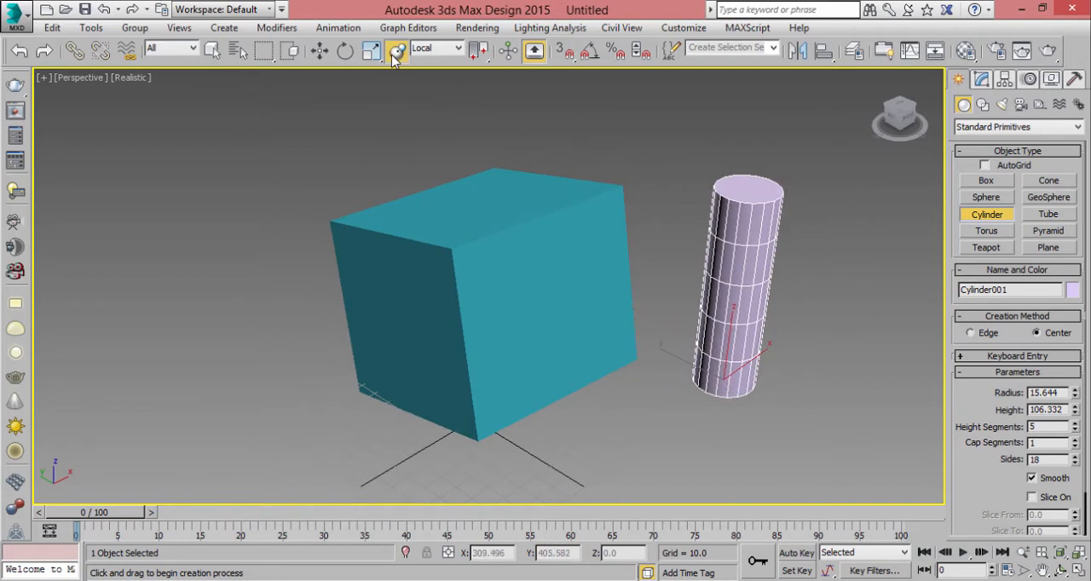
{"action": "mouse_move", "coordinate": [705, 373]}
{"action": "left_mouse_down"}
{"action": "mouse_move", "coordinate": [504, 243]}
{"action": "mouse_move", "coordinate": [551, 187]}
{"action": "mouse_move", "coordinate": [451, 209]}
{"action": "mouse_move", "coordinate": [390, 241]}
{"action": "mouse_move", "coordinate": [433, 331]}
{"action": "mouse_move", "coordinate": [504, 347]}
{"action": "mouse_move", "coordinate": [560, 242]}
{"action": "mouse_move", "coordinate": [600, 254]}
{"action": "mouse_move", "coordinate": [571, 434]}
{"action": "mouse_move", "coordinate": [552, 317]}
{"action": "mouse_move", "coordinate": [507, 341]}
{"action": "mouse_move", "coordinate": [418, 302]}
{"action": "mouse_move", "coordinate": [365, 253]}
{"action": "mouse_move", "coordinate": [340, 269]}
{"action": "mouse_move", "coordinate": [388, 336]}
{"action": "mouse_move", "coordinate": [358, 375]}
{"action": "mouse_move", "coordinate": [341, 315]}
{"action": "mouse_move", "coordinate": [198, 293]}
{"action": "mouse_move", "coordinate": [170, 272]}
{"action": "mouse_move", "coordinate": [183, 345]}
{"action": "mouse_move", "coordinate": [239, 333]}
{"action": "mouse_move", "coordinate": [220, 284]}
{"action": "mouse_move", "coordinate": [178, 304]}
{"action": "mouse_move", "coordinate": [273, 298]}
{"action": "mouse_move", "coordinate": [267, 287]}
{"action": "mouse_move", "coordinate": [452, 237]}
{"action": "mouse_move", "coordinate": [424, 206]}
{"action": "mouse_move", "coordinate": [473, 217]}
{"action": "mouse_move", "coordinate": [478, 201]}
{"action": "left_mouse_up"}
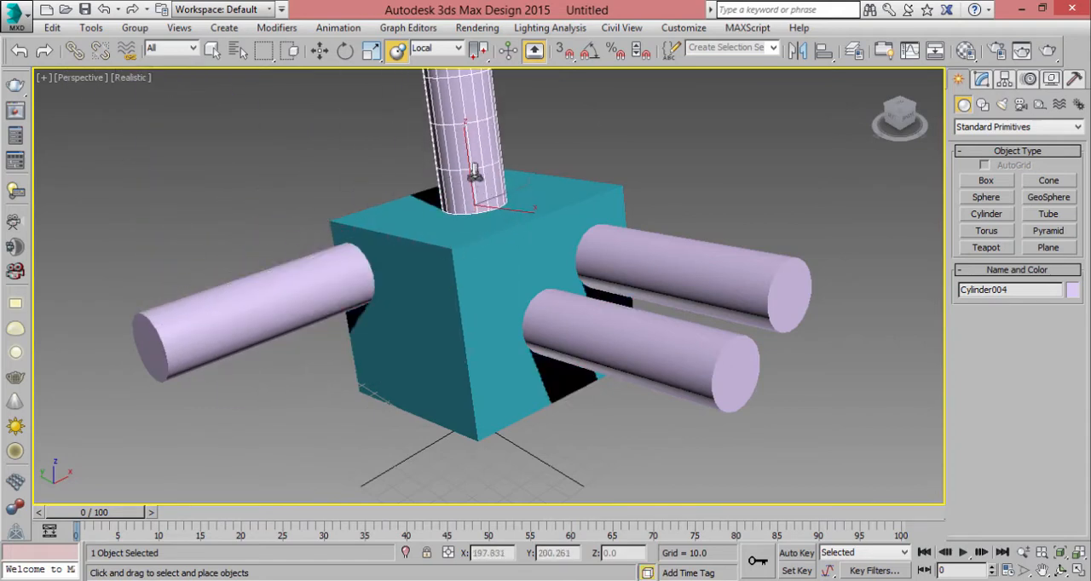
{"action": "middle_click_drag", "start_coordinate": [555, 213], "coordinate": [567, 222]}
{"action": "key", "text": "ctrl+z"}
{"action": "key", "text": "ctrl+z"}
{"action": "key", "text": "ctrl+z"}
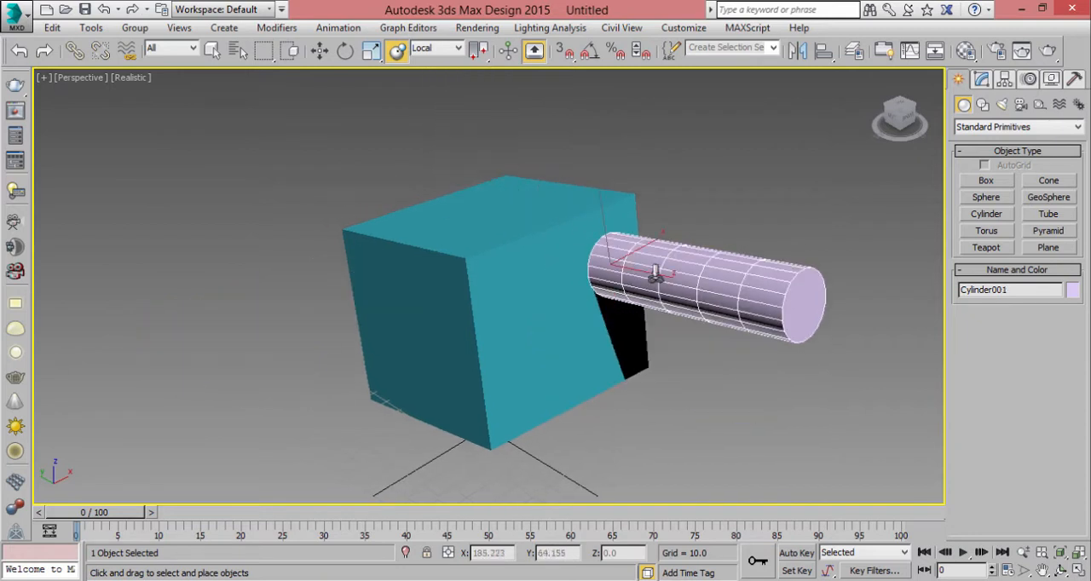
- Clone the cylinder along the X axis to about X 15.6 as one independent Copy
{"action": "key", "text": "w"}
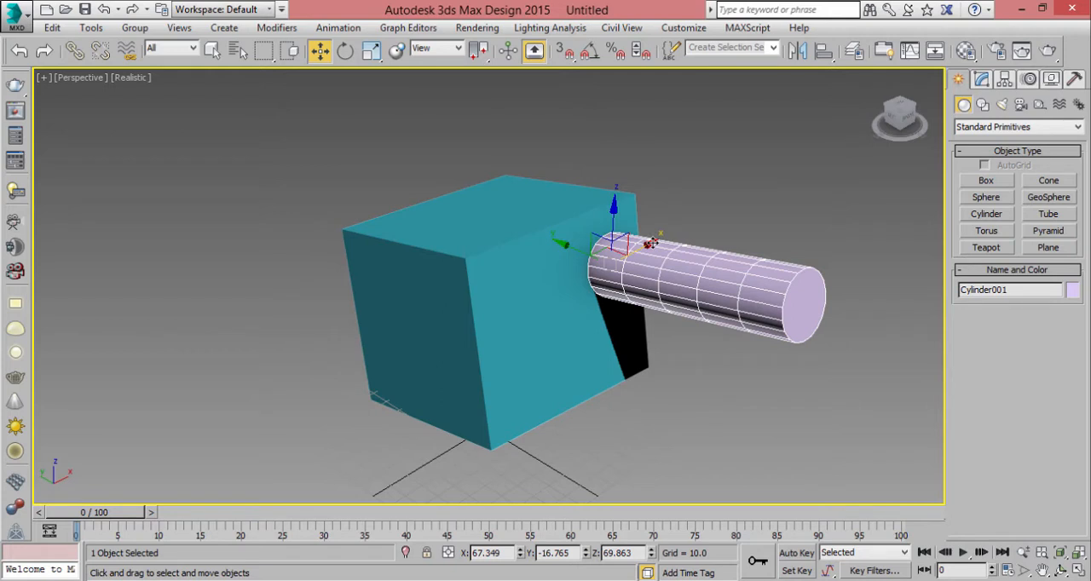
{"action": "mouse_move", "coordinate": [650, 243]}
{"action": "left_mouse_down", "text": "shift"}
{"action": "mouse_move", "coordinate": [573, 288]}
{"action": "mouse_move", "coordinate": [577, 277]}
{"action": "left_mouse_up", "text": "shift"}
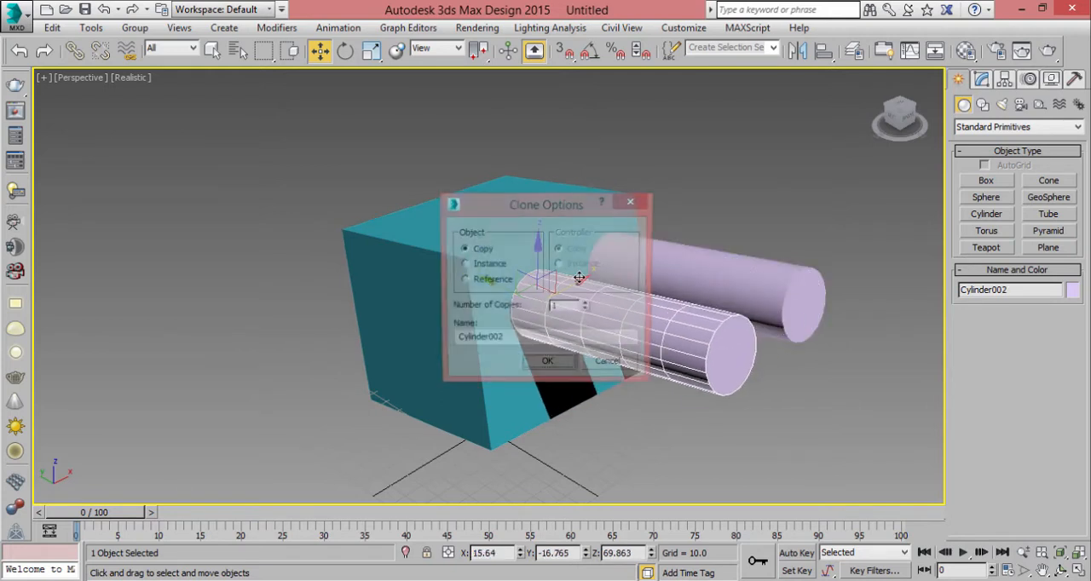
{"action": "mouse_move", "coordinate": [497, 212]}
{"action": "left_mouse_down"}
{"action": "mouse_move", "coordinate": [326, 191]}
{"action": "mouse_move", "coordinate": [315, 171]}
{"action": "left_mouse_up"}
{"action": "left_click", "coordinate": [281, 222]}
{"action": "left_click", "coordinate": [281, 237]}
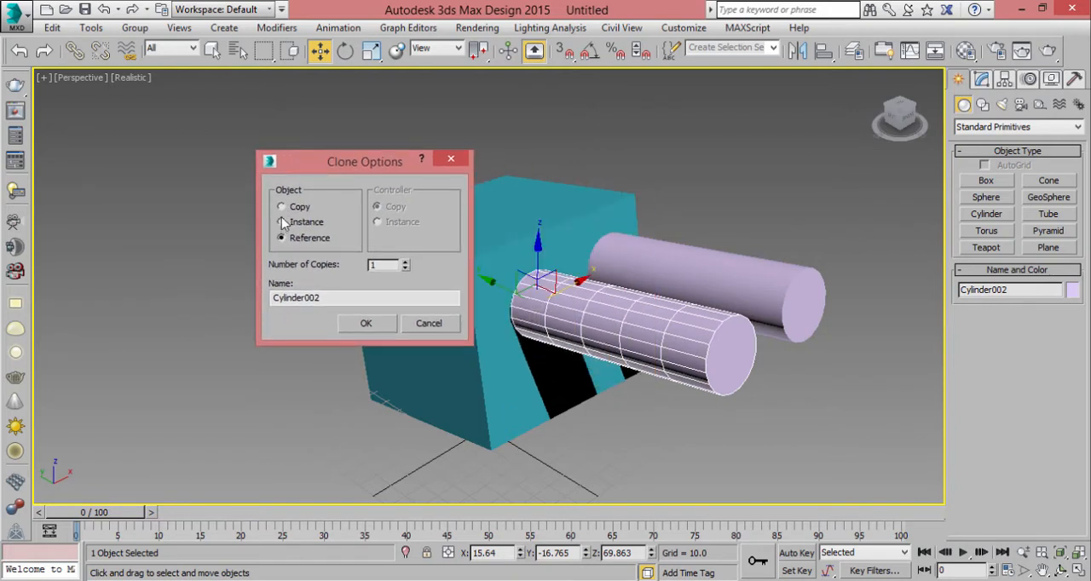
{"action": "left_click", "coordinate": [281, 208]}
{"action": "left_click", "coordinate": [366, 323]}
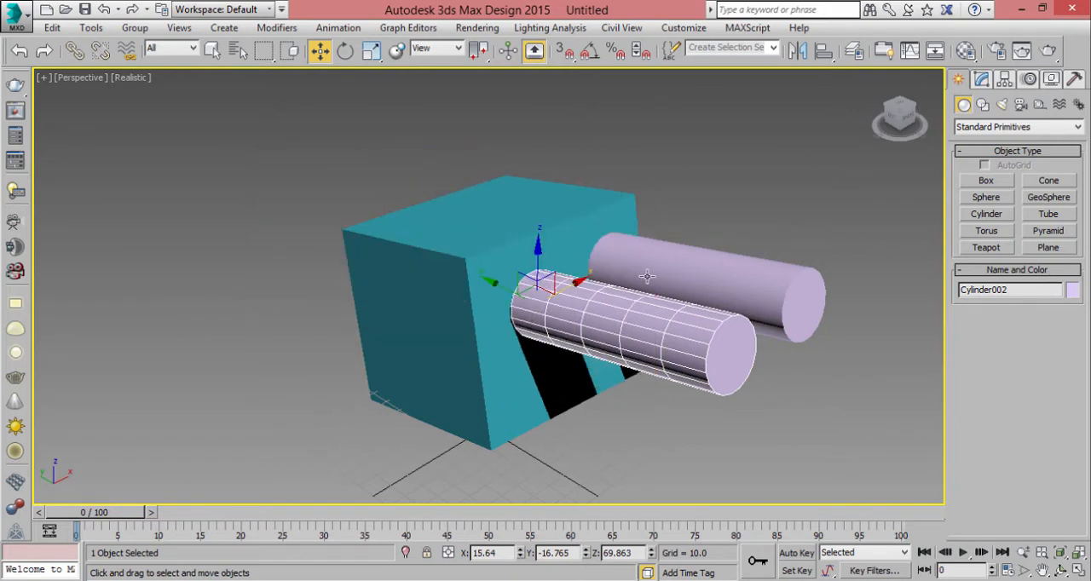
- Select the original cylinder and its copy alternately to compare the two objects
{"action": "left_click", "coordinate": [648, 276]}
{"action": "left_click", "coordinate": [636, 305]}
{"action": "left_click", "coordinate": [658, 281]}
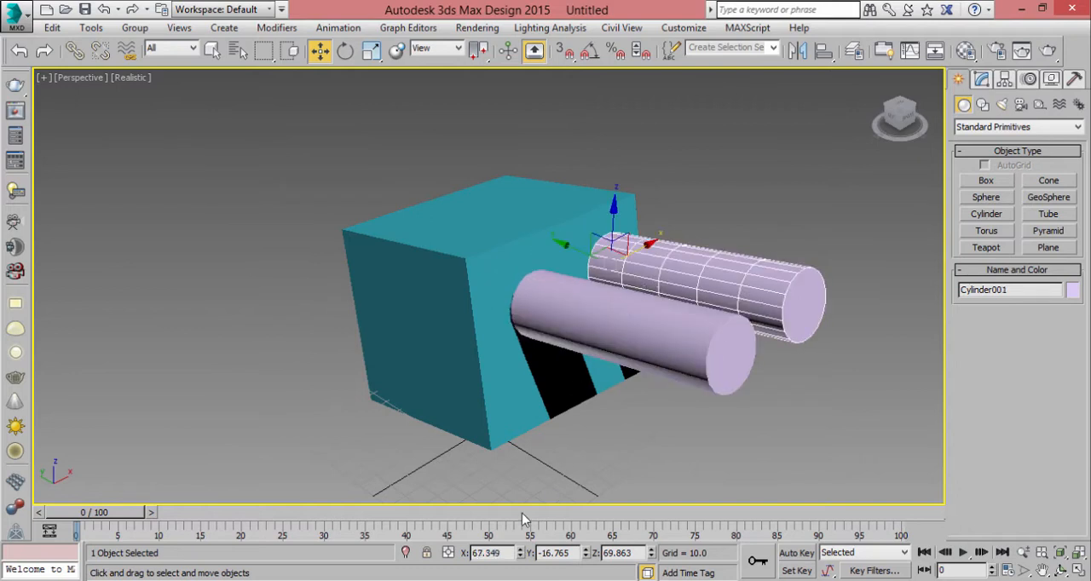
{"action": "left_click", "coordinate": [585, 319]}
{"action": "left_click", "coordinate": [701, 271]}
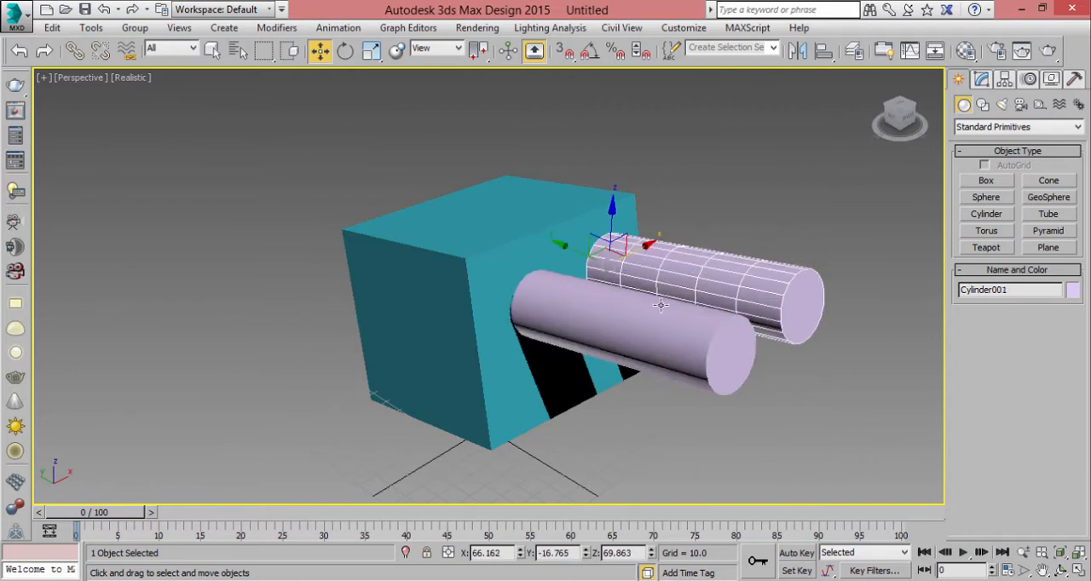
{"action": "left_click", "coordinate": [630, 333]}
{"action": "left_click", "coordinate": [733, 308]}
{"action": "left_click", "coordinate": [679, 327]}
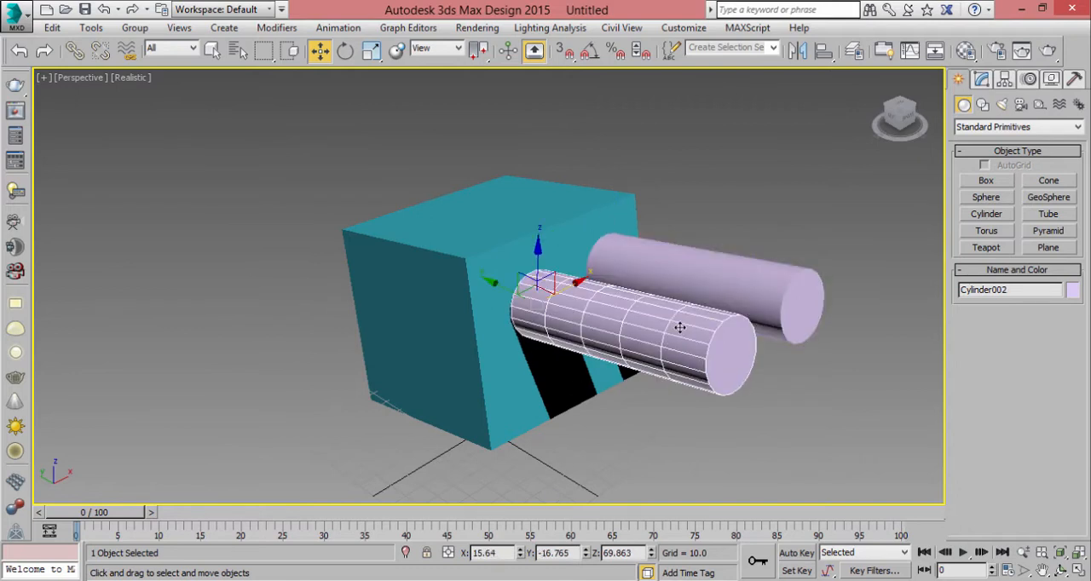
{"action": "left_click", "coordinate": [695, 272]}
{"action": "left_click", "coordinate": [654, 315]}
{"action": "left_click", "coordinate": [720, 281]}
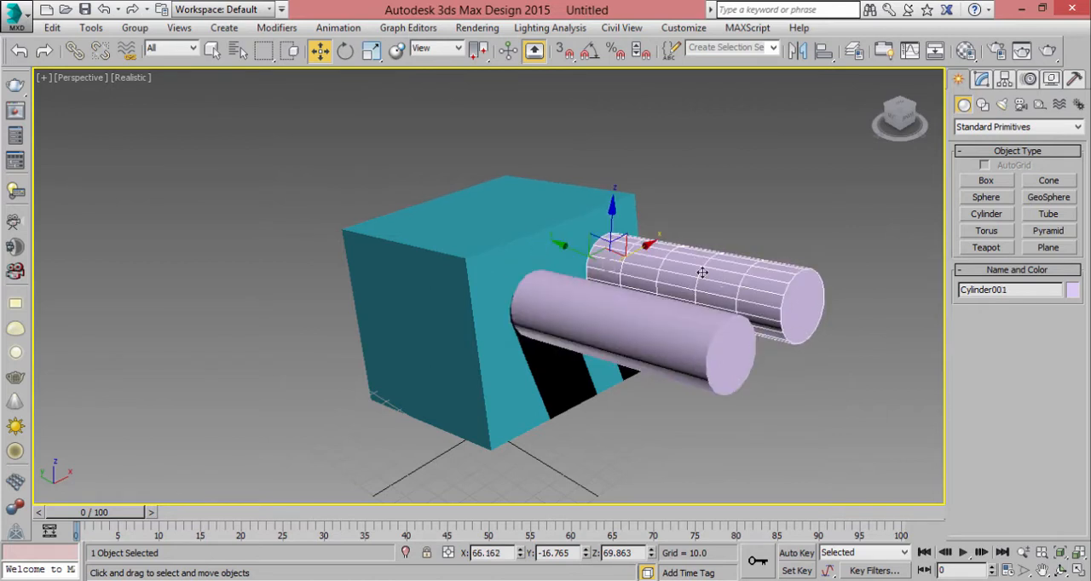
{"action": "left_click", "coordinate": [696, 327]}
- Clone the original cylinder upward along Z to about Z 117.2 as one Instance
{"action": "left_click", "coordinate": [674, 281]}
{"action": "left_click_drag", "start_coordinate": [614, 226], "coordinate": [619, 143], "text": "shift"}
{"action": "left_click", "coordinate": [494, 265]}
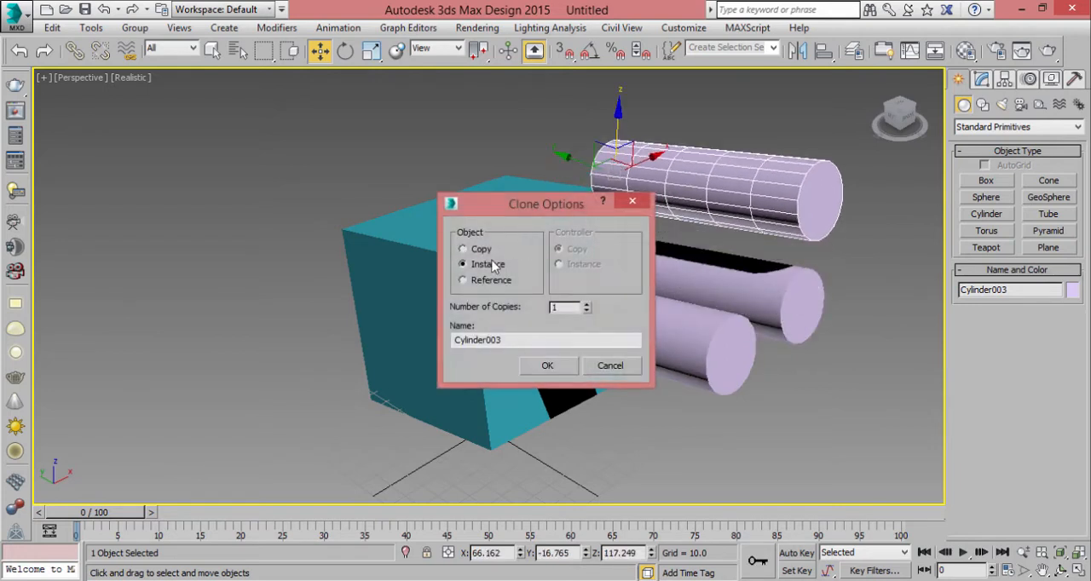
{"action": "left_click", "coordinate": [543, 374]}
- Convert the uppermost cylinder, the instance, to an Editable Poly
{"action": "middle_click_drag", "start_coordinate": [744, 160], "coordinate": [681, 189]}
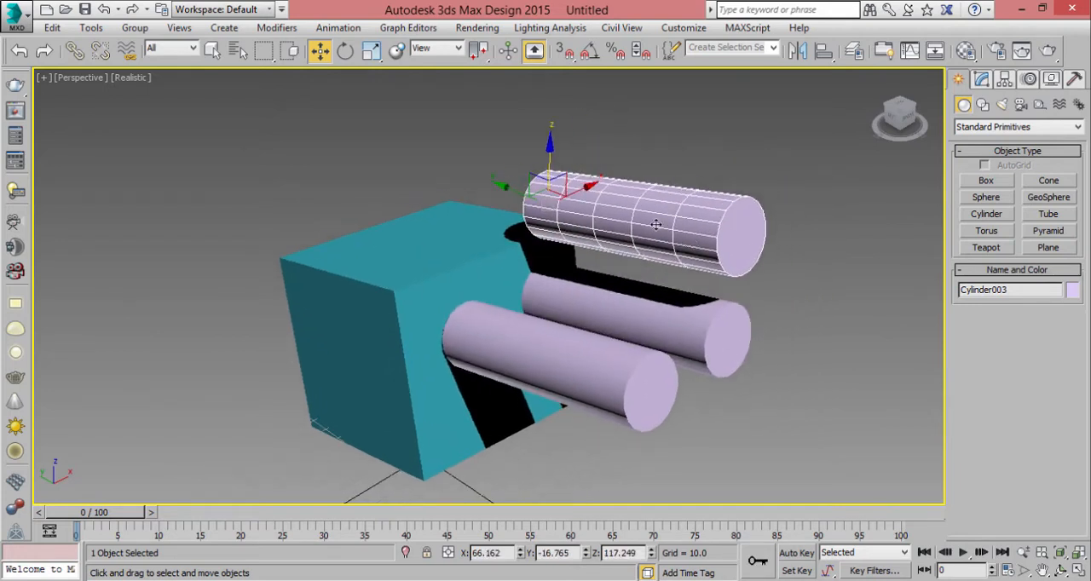
{"action": "key", "text": "e"}
{"action": "key", "text": "r"}
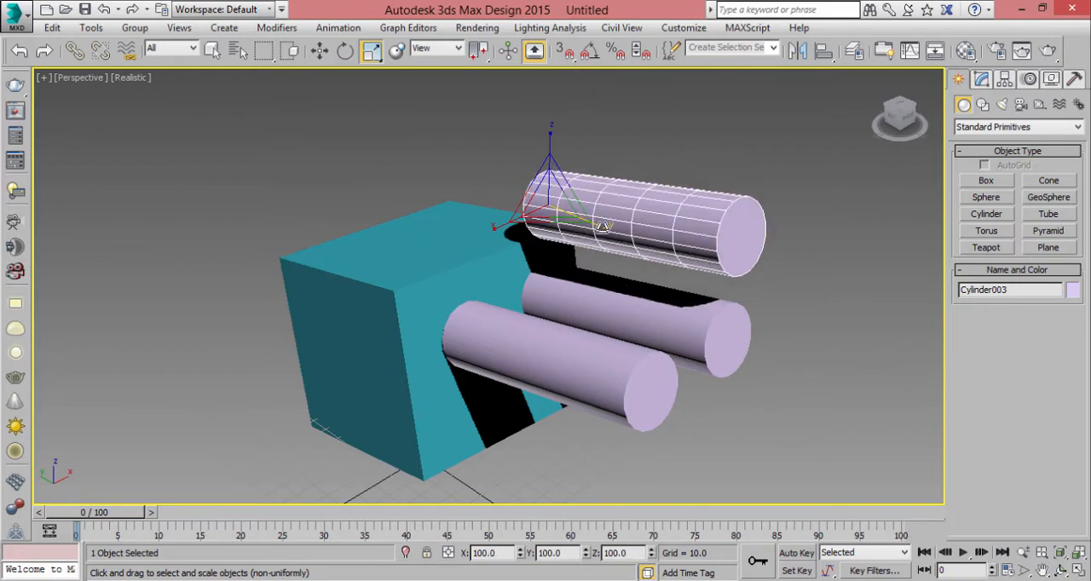
{"action": "right_click", "coordinate": [731, 195]}
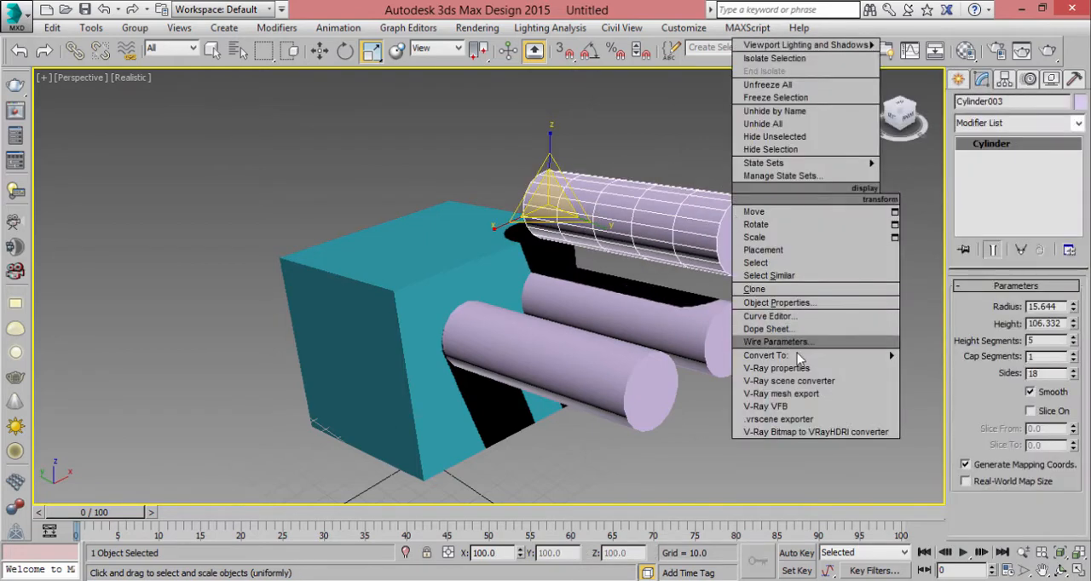
{"action": "mouse_move", "coordinate": [800, 358]}
{"action": "left_click", "coordinate": [934, 369]}
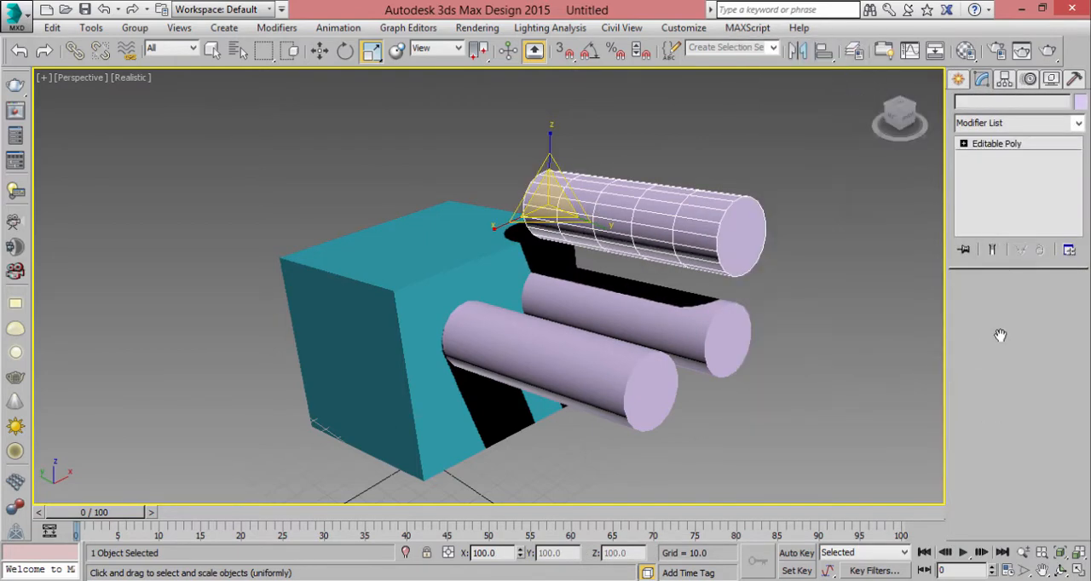
- Try raising one rim vertex on the uppermost cylinder at Vertex level, and undo the change
{"action": "left_click", "coordinate": [976, 306]}
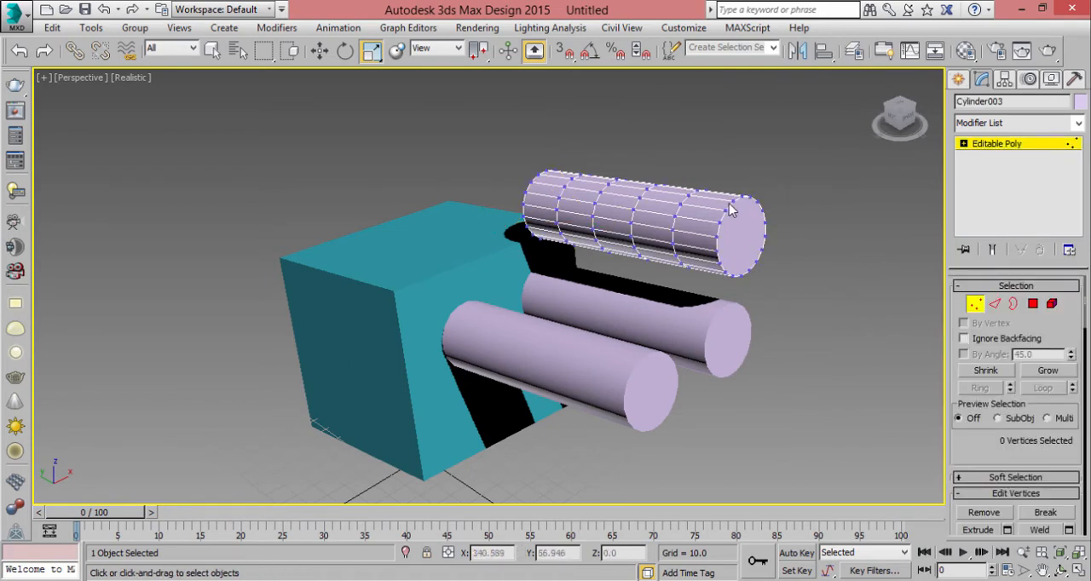
{"action": "left_click", "coordinate": [731, 211]}
{"action": "key", "text": "w"}
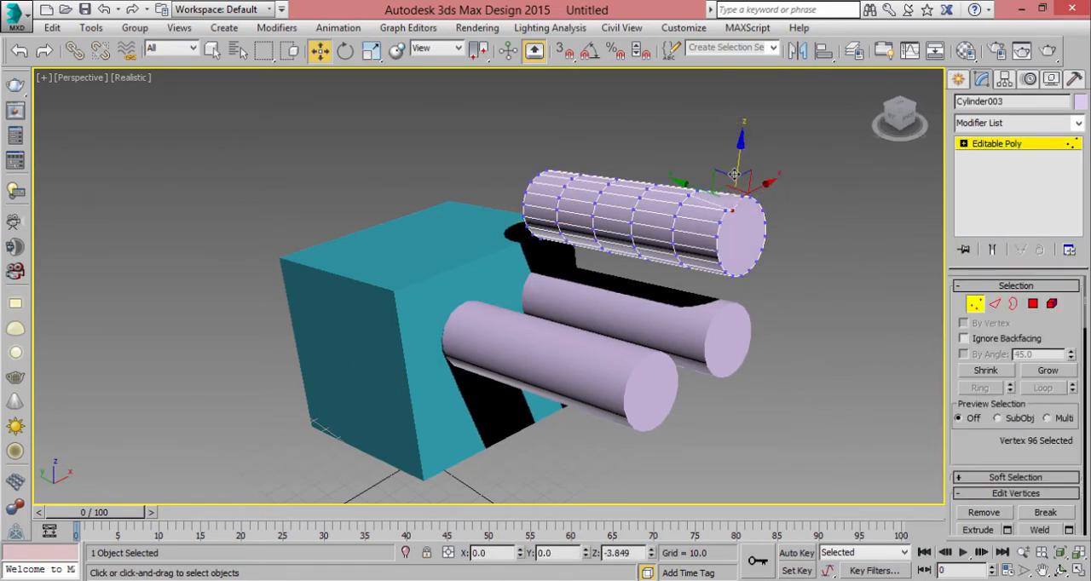
{"action": "left_click_drag", "start_coordinate": [735, 175], "coordinate": [739, 144]}
{"action": "mouse_move", "coordinate": [804, 326]}
{"action": "middle_mouse_down", "text": "alt"}
{"action": "mouse_move", "coordinate": [740, 281]}
{"action": "mouse_move", "coordinate": [816, 310]}
{"action": "middle_mouse_up", "text": "alt"}
{"action": "key", "text": "shift+z"}
{"action": "key", "text": "ctrl+z"}
- Try moving the end-cap polygon of the uppermost cylinder, undo the move and leave Polygon level
{"action": "middle_click_drag", "start_coordinate": [751, 292], "coordinate": [929, 286]}
{"action": "left_click", "coordinate": [1033, 305]}
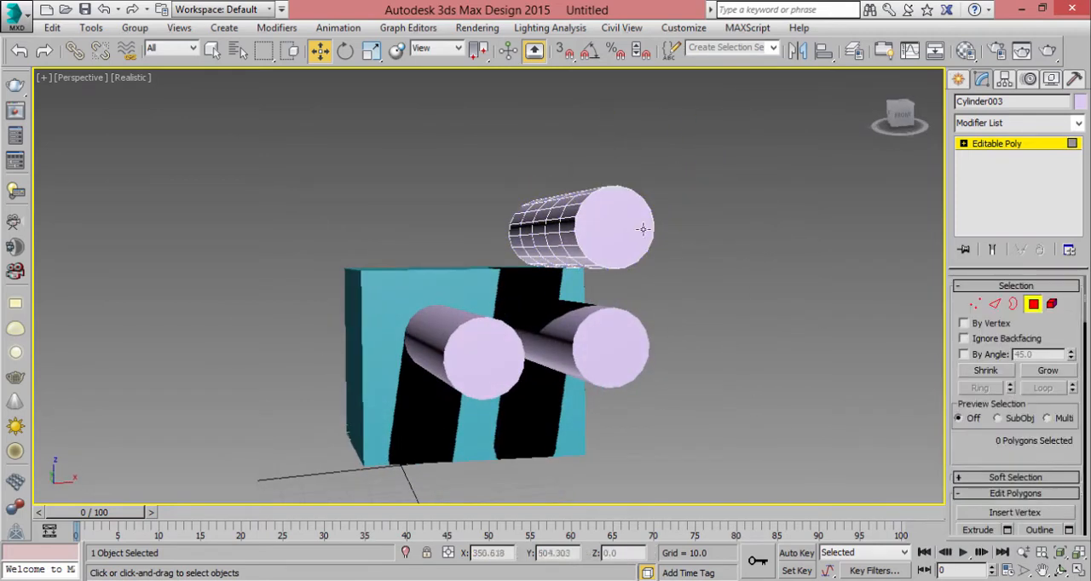
{"action": "left_click", "coordinate": [637, 216]}
{"action": "middle_click_drag", "start_coordinate": [637, 217], "coordinate": [614, 226], "text": "alt"}
{"action": "left_click_drag", "start_coordinate": [571, 205], "coordinate": [535, 194]}
{"action": "key", "text": "ctrl+z"}
{"action": "left_click", "coordinate": [1032, 304]}
- Select the original cylinder and the uppermost cylinder alternately to compare their object types in the modifier stack
{"action": "middle_click_drag", "start_coordinate": [750, 292], "coordinate": [592, 349], "text": "alt"}
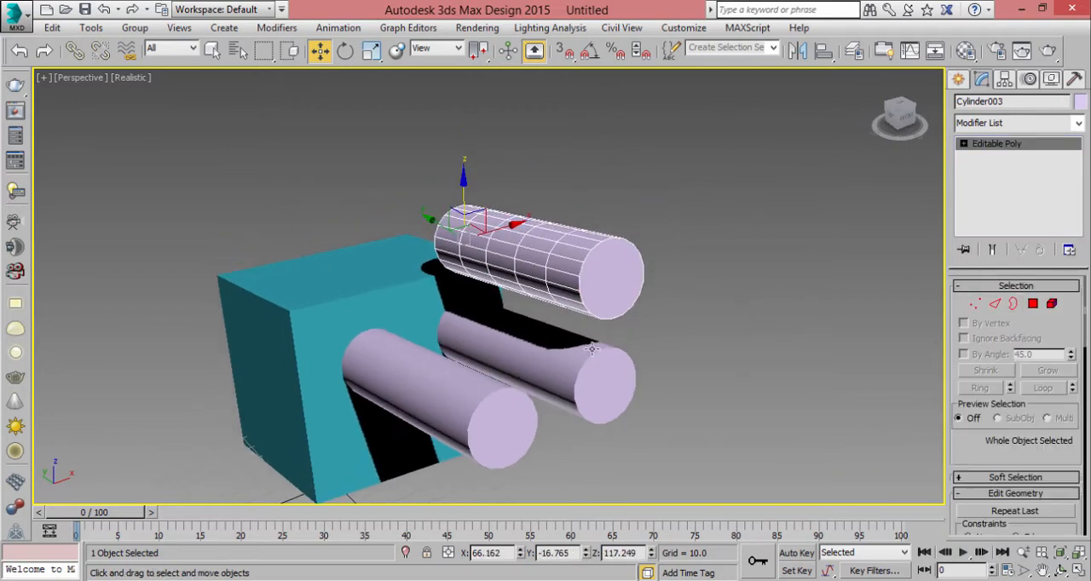
{"action": "left_click", "coordinate": [577, 361]}
{"action": "left_click", "coordinate": [583, 290]}
{"action": "left_click", "coordinate": [595, 347]}
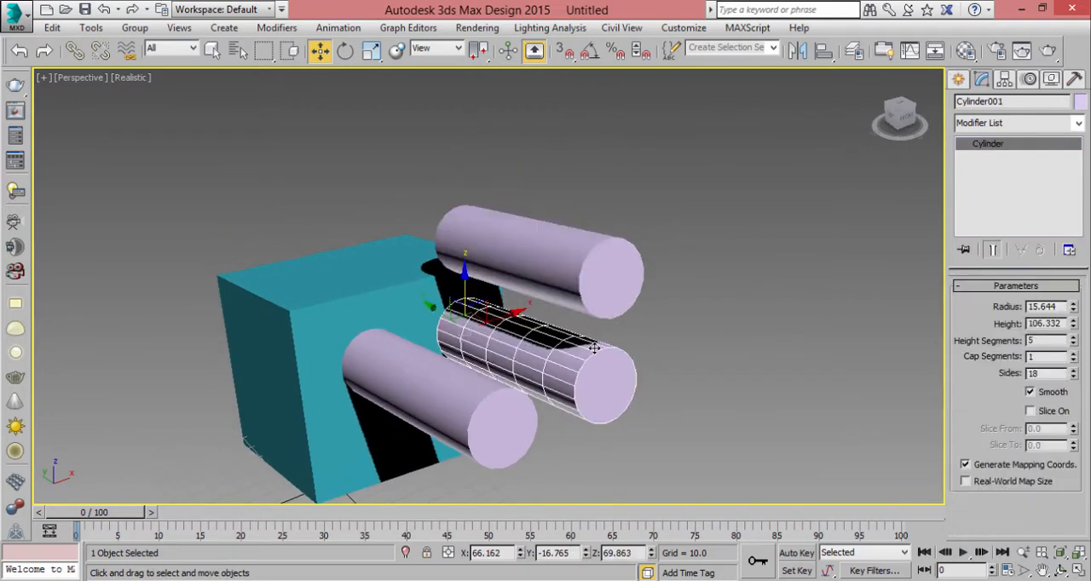
{"action": "left_click", "coordinate": [583, 290]}
{"action": "middle_click_drag", "start_coordinate": [552, 309], "coordinate": [636, 363], "text": "alt"}
{"action": "left_click", "coordinate": [625, 391]}
{"action": "scroll", "coordinate": [453, 372], "scroll_direction": "up", "scroll_amount": 4}
{"action": "middle_click_drag", "start_coordinate": [559, 290], "coordinate": [543, 326]}
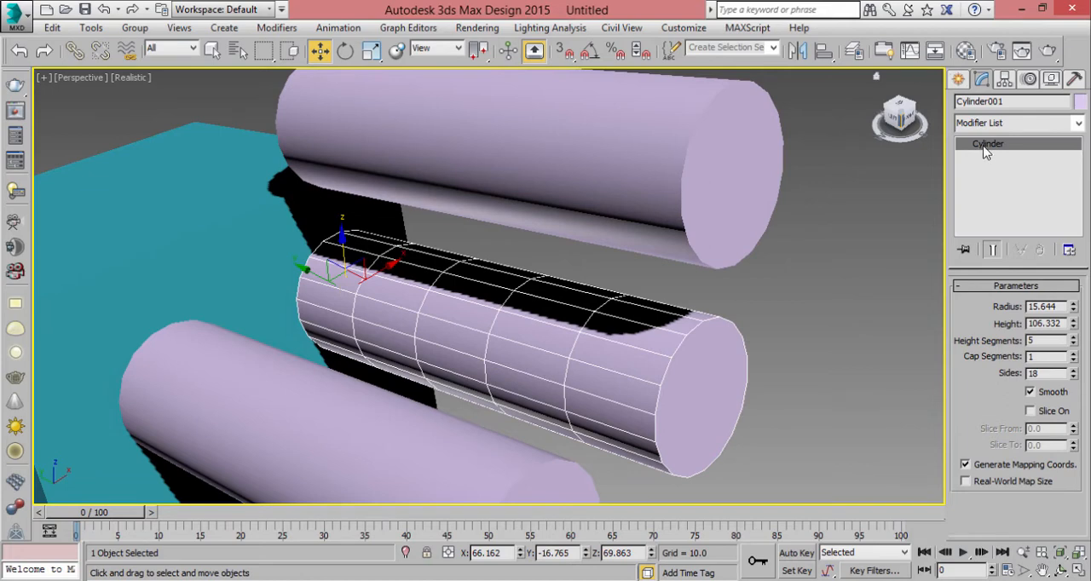
{"action": "left_click", "coordinate": [672, 173]}
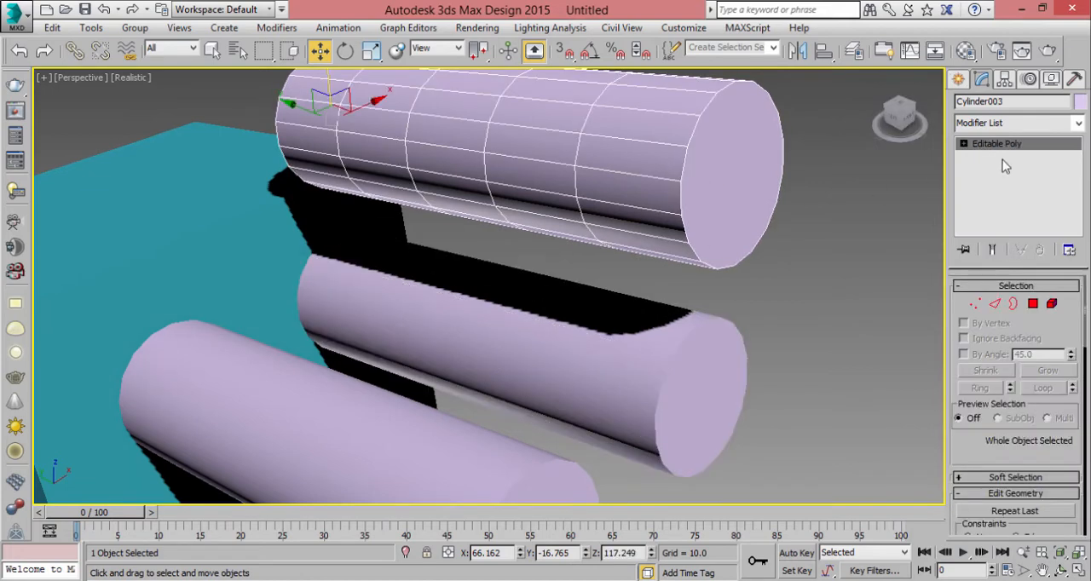
- Clone the Editable Poly cylinder upward along Z to about Z 152.2 as one Instance
{"action": "key", "text": "z"}
{"action": "left_click_drag", "start_coordinate": [245, 254], "coordinate": [246, 121], "text": "shift"}
{"action": "left_click", "coordinate": [535, 363]}
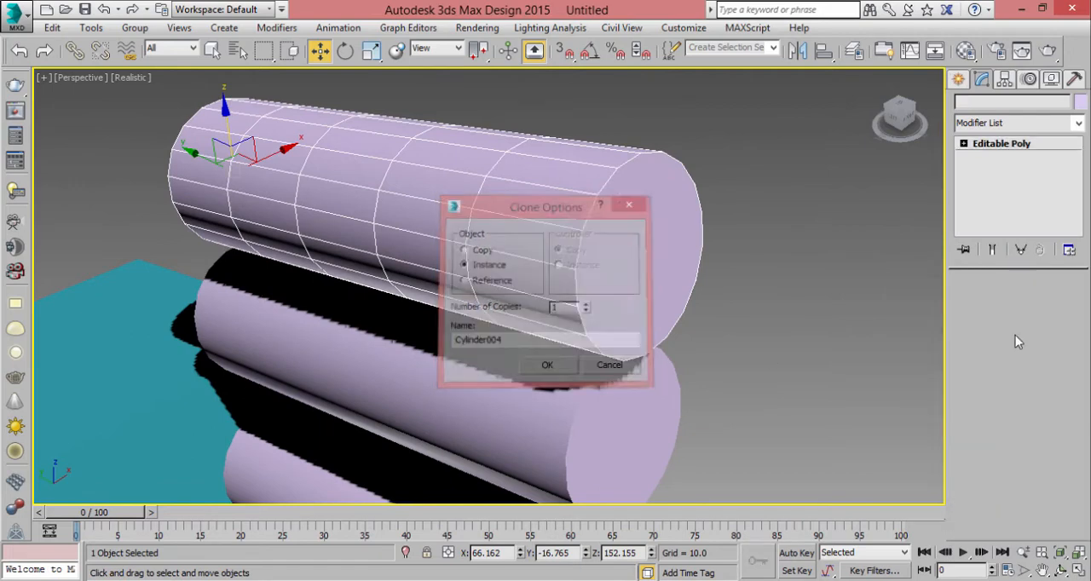
- Bend the new top cylinder by moving its end-cap polygon outward and up to about Y -162.9, Z 215.4
{"action": "left_click", "coordinate": [1033, 303]}
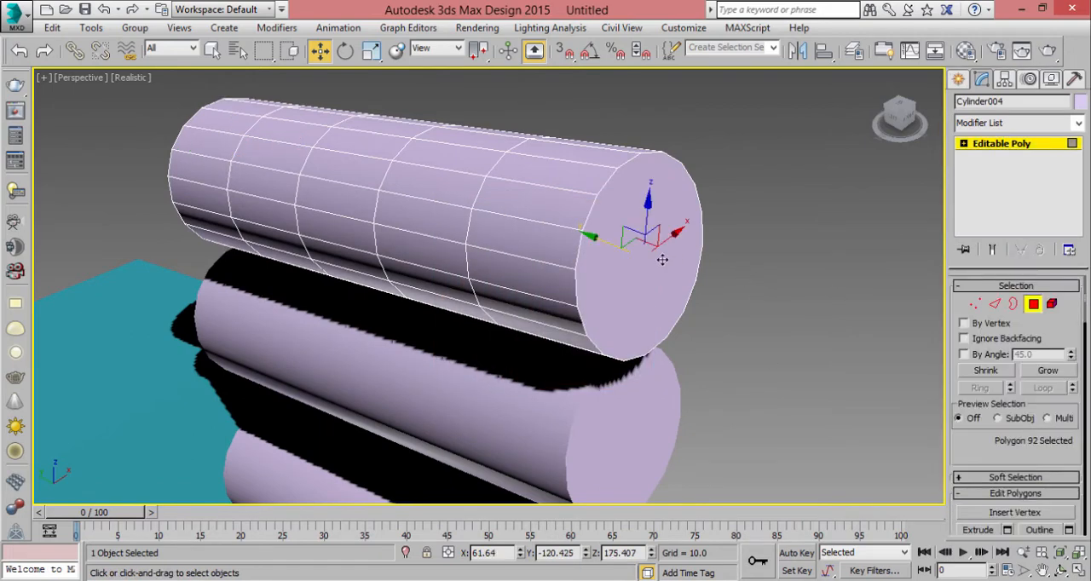
{"action": "left_click", "coordinate": [793, 281]}
{"action": "left_click", "coordinate": [547, 229]}
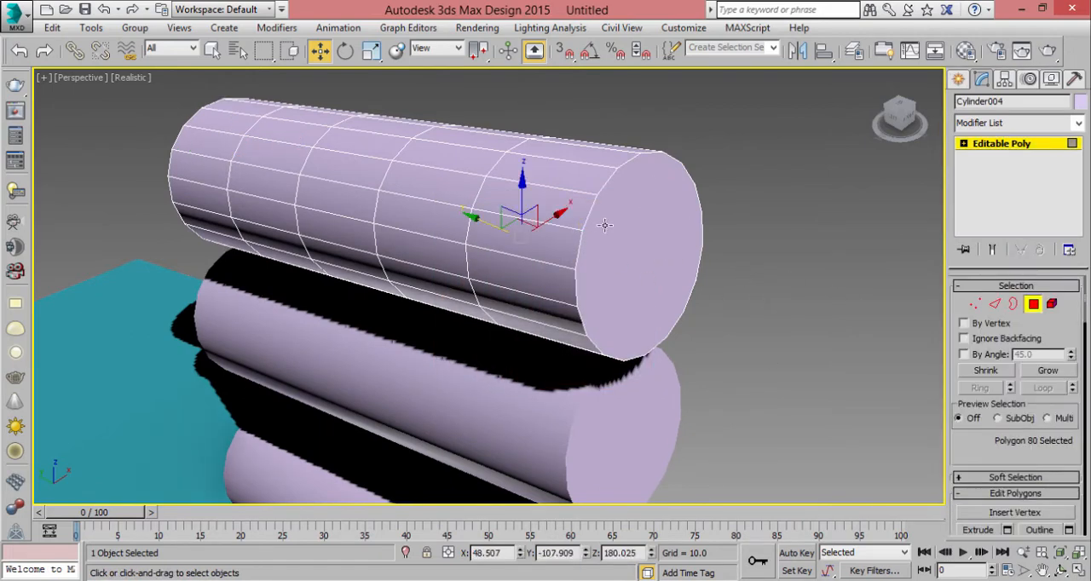
{"action": "left_click", "coordinate": [605, 227]}
{"action": "middle_click_drag", "start_coordinate": [725, 237], "coordinate": [510, 269], "text": "alt"}
{"action": "left_click_drag", "start_coordinate": [505, 257], "coordinate": [544, 254]}
{"action": "left_click_drag", "start_coordinate": [601, 210], "coordinate": [599, 191]}
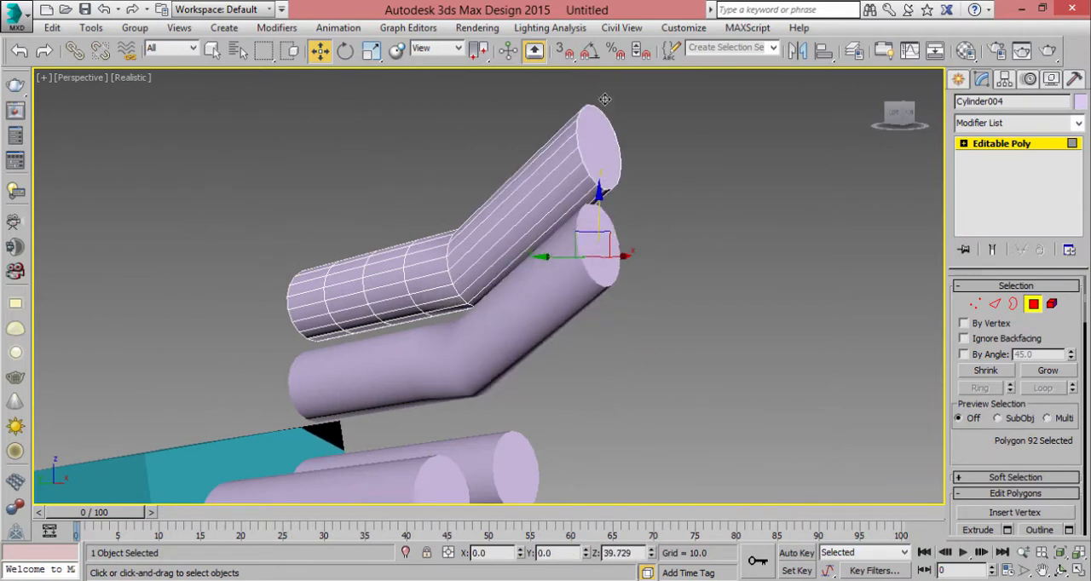
{"action": "middle_click_drag", "start_coordinate": [599, 191], "coordinate": [668, 262], "text": "alt"}
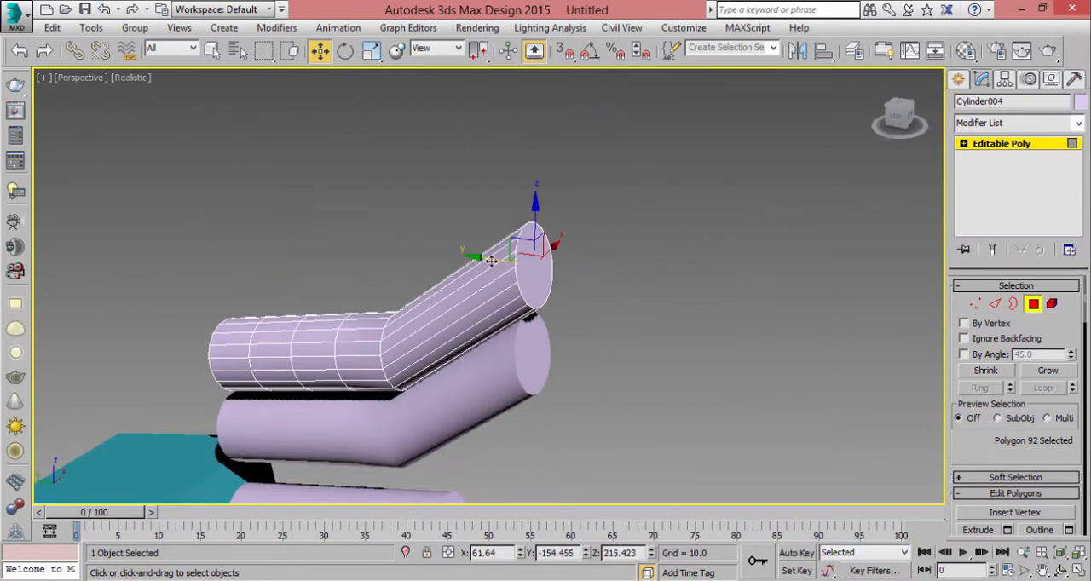
{"action": "left_click_drag", "start_coordinate": [495, 260], "coordinate": [518, 264]}
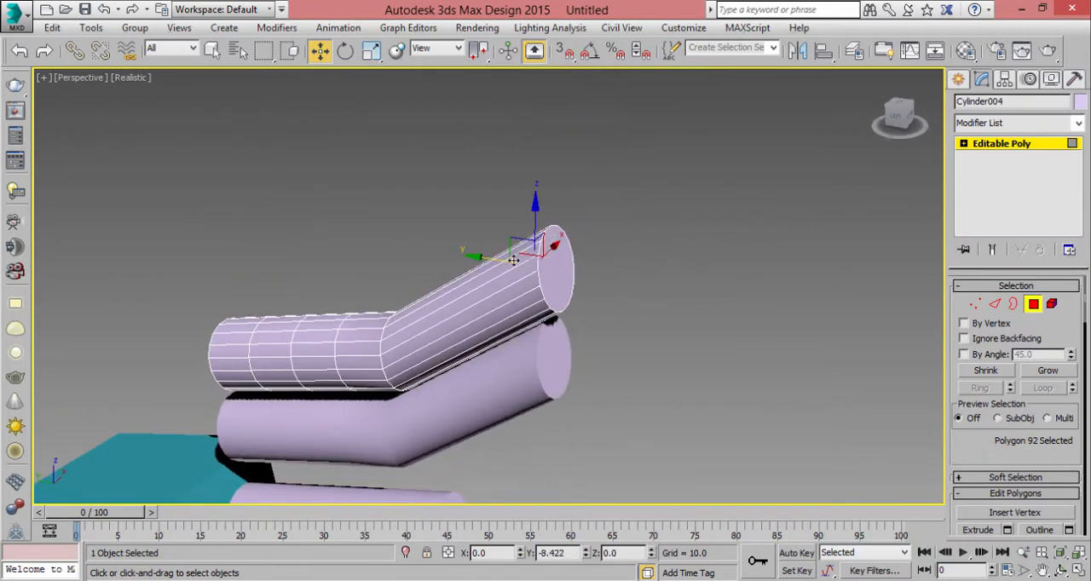
- Pick individual polygons and edges on the bent top cylinder to examine Polygon and Edge level selection
{"action": "left_click", "coordinate": [1034, 307]}
{"action": "left_click", "coordinate": [1034, 307]}
{"action": "left_click", "coordinate": [514, 287]}
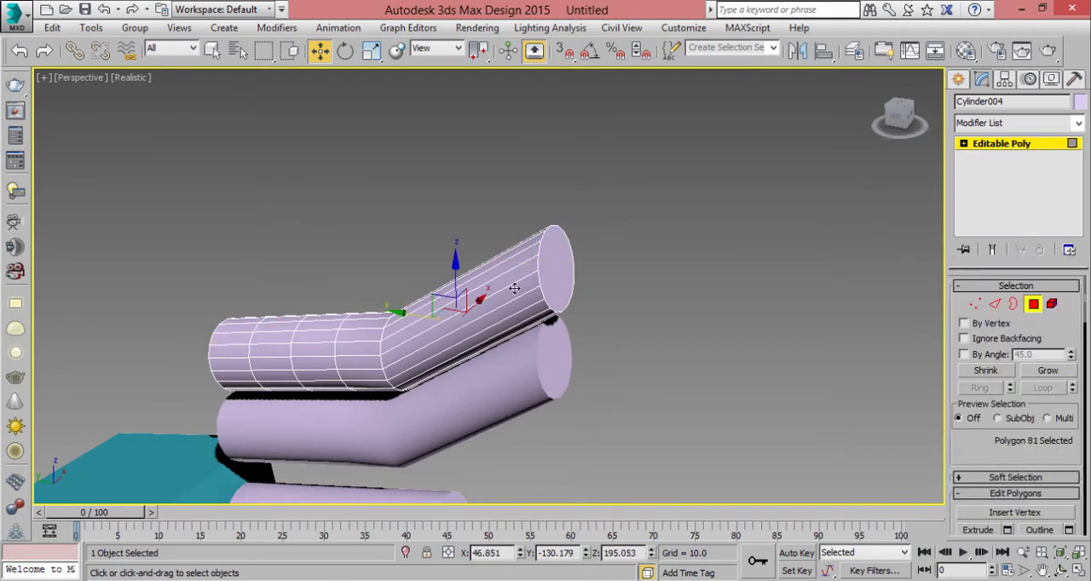
{"action": "left_click", "coordinate": [606, 190]}
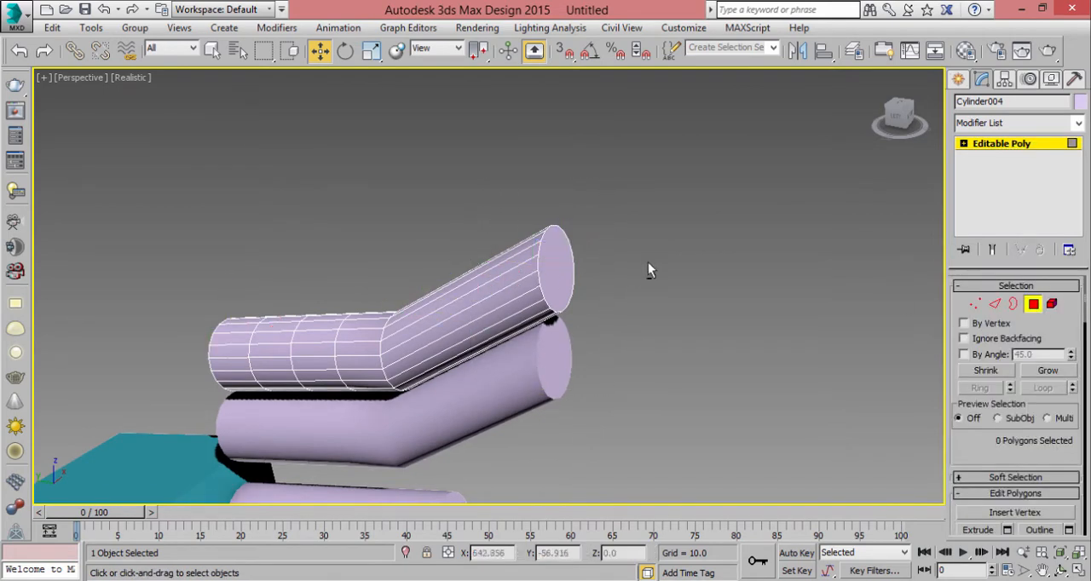
{"action": "middle_click_drag", "start_coordinate": [648, 267], "coordinate": [637, 293], "text": "alt"}
{"action": "key", "text": "2"}
{"action": "left_click", "coordinate": [525, 327]}
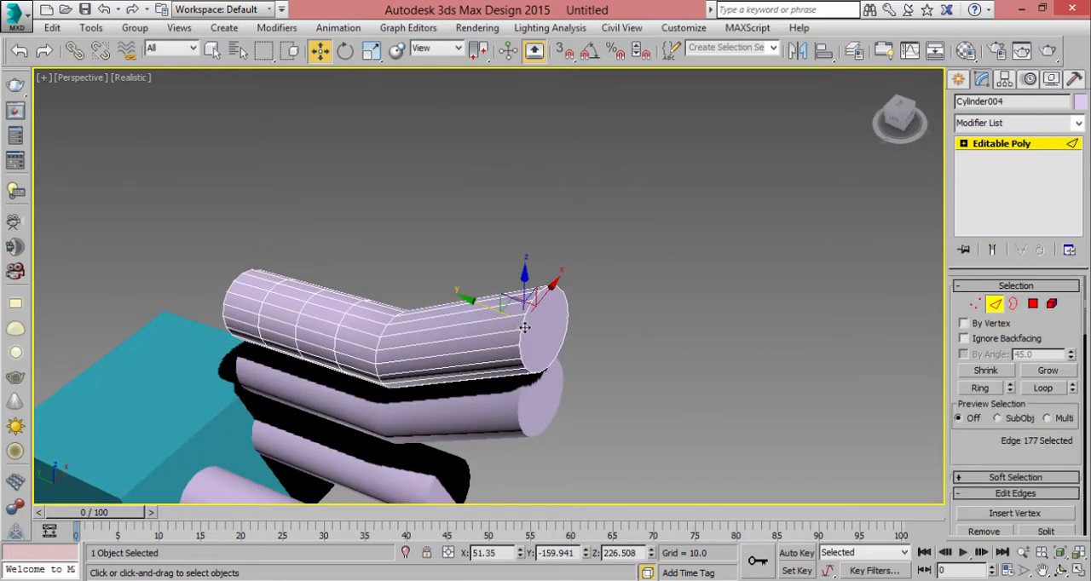
{"action": "left_click", "coordinate": [543, 329]}
{"action": "middle_click_drag", "start_coordinate": [610, 326], "coordinate": [585, 278]}
{"action": "left_click", "coordinate": [518, 272]}
{"action": "middle_click_drag", "start_coordinate": [581, 293], "coordinate": [558, 299], "text": "alt"}
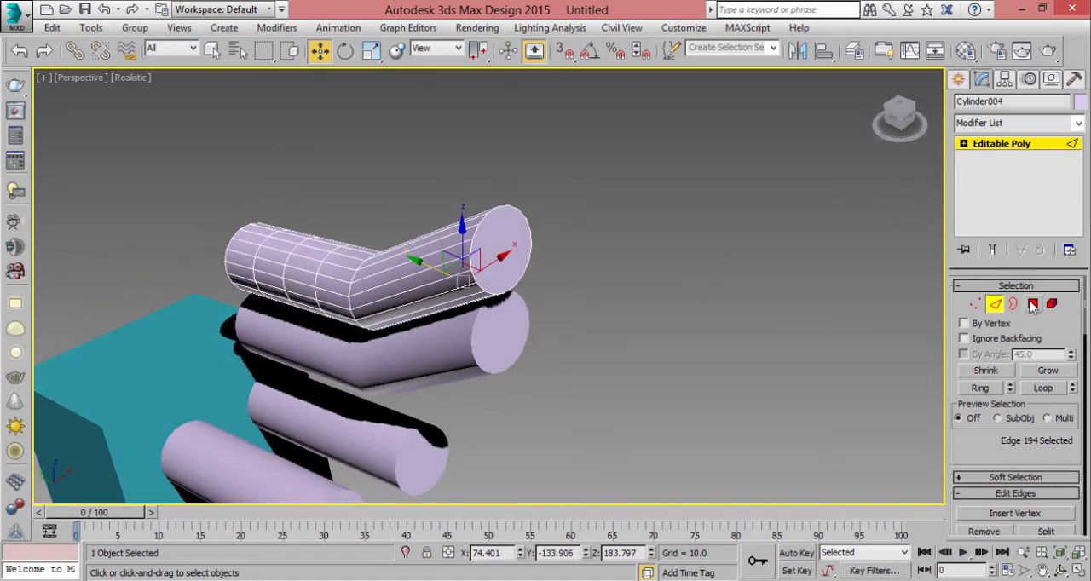
- Extrude the end-cap polygon of the bent top cylinder outward and leave Polygon level
{"action": "left_click", "coordinate": [1033, 304]}
{"action": "left_click", "coordinate": [503, 250]}
{"action": "middle_click_drag", "start_coordinate": [503, 250], "coordinate": [606, 263], "text": "alt"}
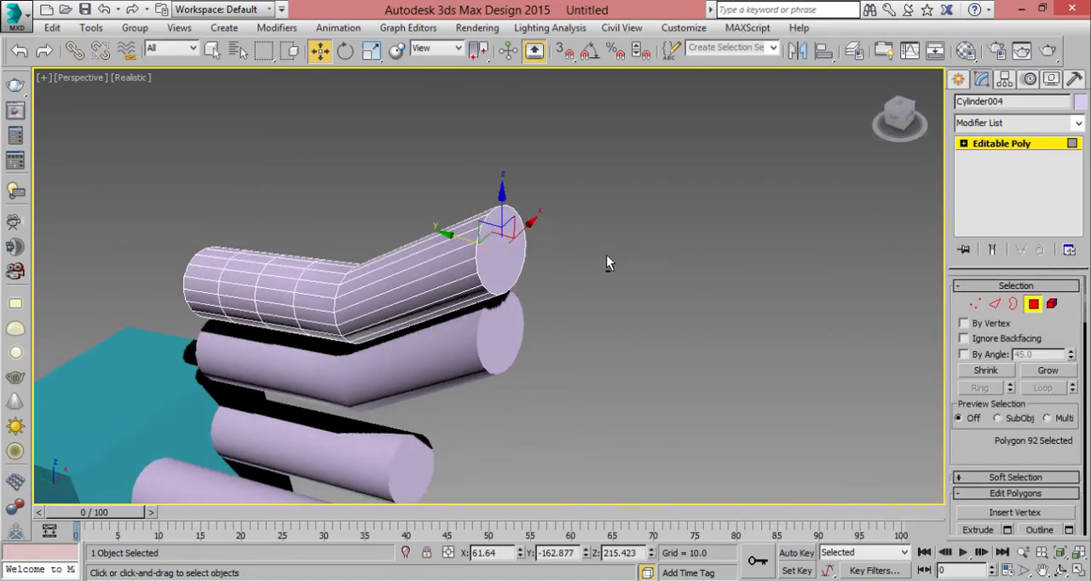
{"action": "left_click", "coordinate": [978, 531]}
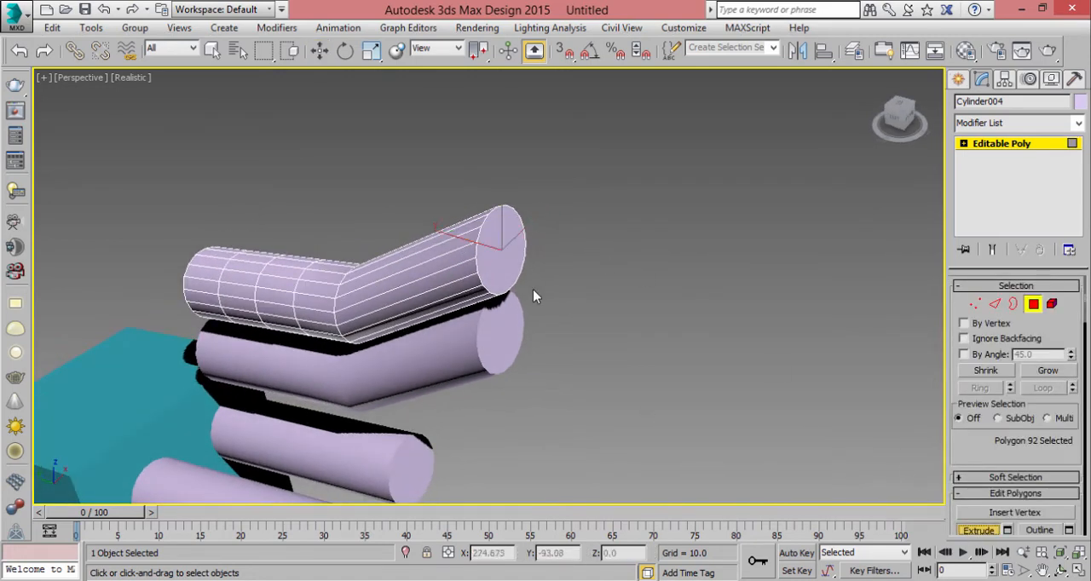
{"action": "left_click_drag", "start_coordinate": [518, 245], "coordinate": [578, 237]}
{"action": "key", "text": "w"}
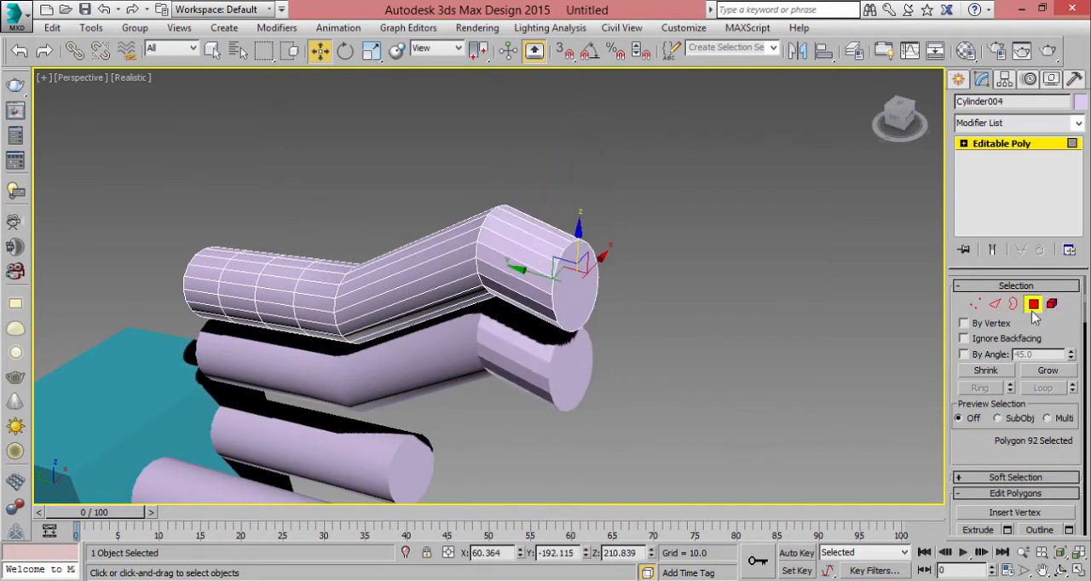
{"action": "left_click", "coordinate": [1033, 307]}
- Check the lower bent instance, and move the upper one up along Z to about Z 164.2
{"action": "middle_click_drag", "start_coordinate": [560, 280], "coordinate": [599, 242]}
{"action": "left_click", "coordinate": [526, 300]}
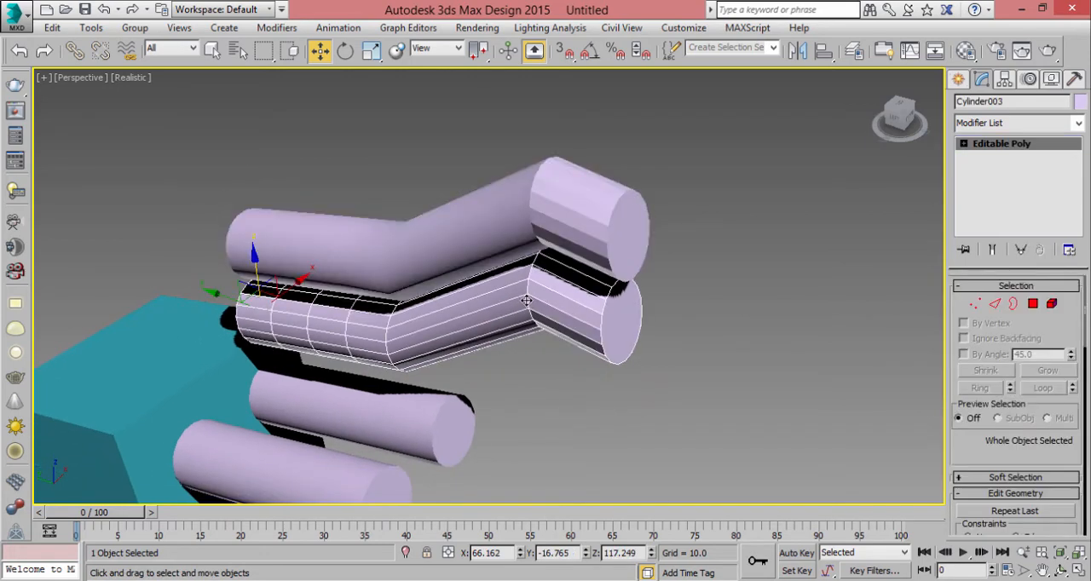
{"action": "left_click", "coordinate": [496, 235]}
{"action": "middle_click_drag", "start_coordinate": [548, 288], "coordinate": [588, 255], "text": "alt"}
{"action": "middle_click_drag", "start_coordinate": [497, 255], "coordinate": [443, 241], "text": "alt"}
{"action": "scroll", "coordinate": [443, 242], "scroll_direction": "down", "scroll_amount": 4}
{"action": "middle_click_drag", "start_coordinate": [538, 259], "coordinate": [581, 270], "text": "alt"}
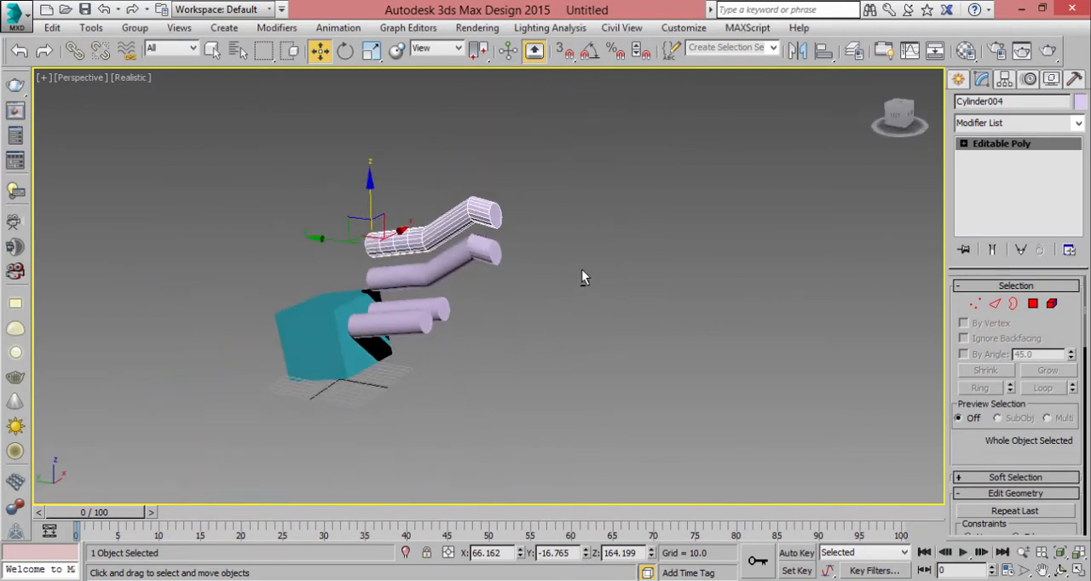
- Deselect all objects and turn on 3D snapping
{"action": "middle_click_drag", "start_coordinate": [518, 198], "coordinate": [654, 204]}
{"action": "scroll", "coordinate": [649, 206], "scroll_direction": "up", "scroll_amount": 4}
{"action": "left_click", "coordinate": [706, 259]}
{"action": "middle_click_drag", "start_coordinate": [706, 260], "coordinate": [614, 179], "text": "alt"}
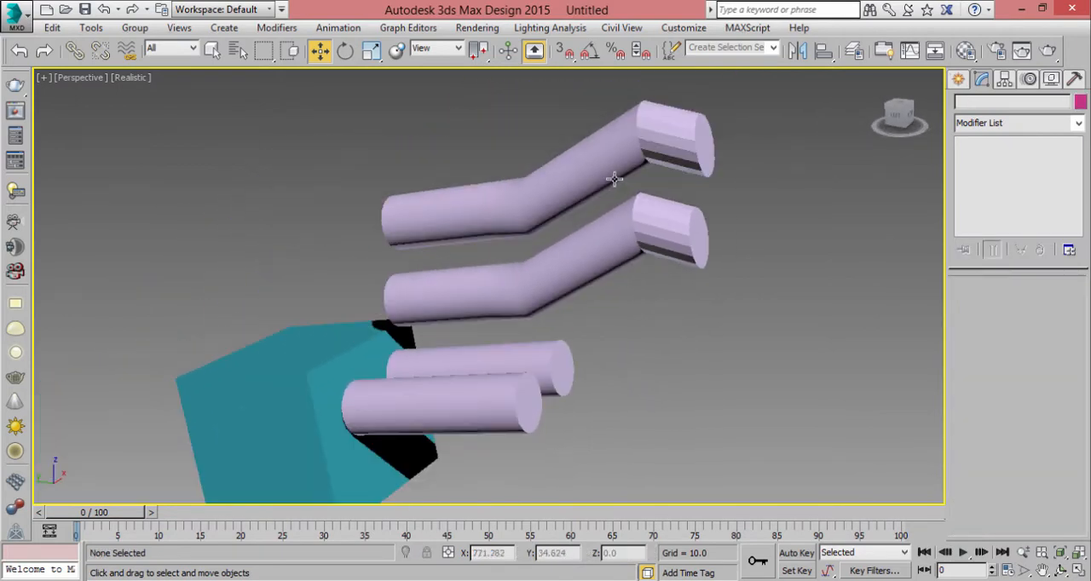
{"action": "left_click", "coordinate": [571, 56]}
{"action": "left_click", "coordinate": [572, 55]}
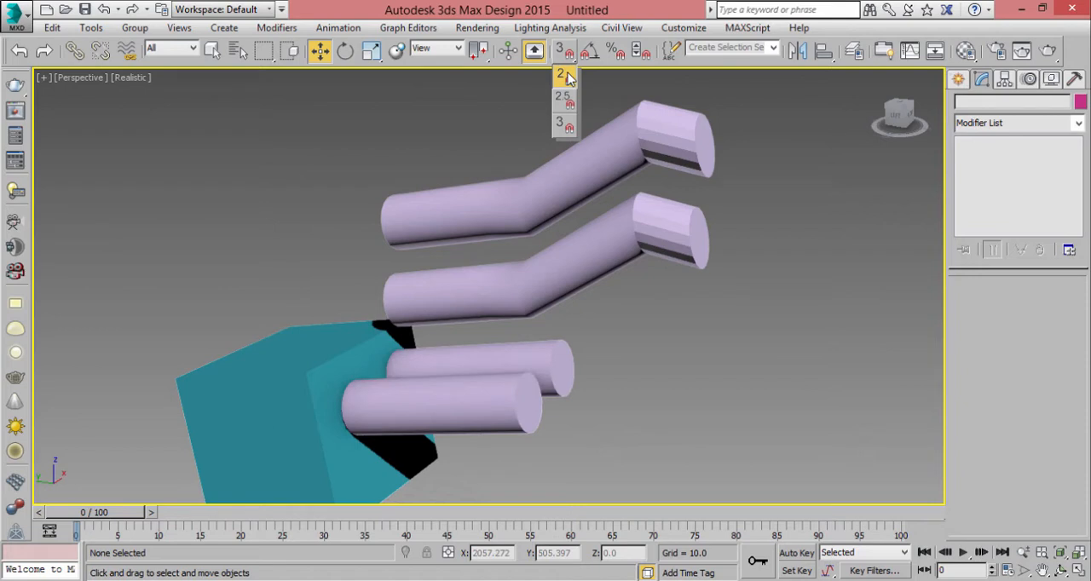
{"action": "left_click", "coordinate": [564, 127]}
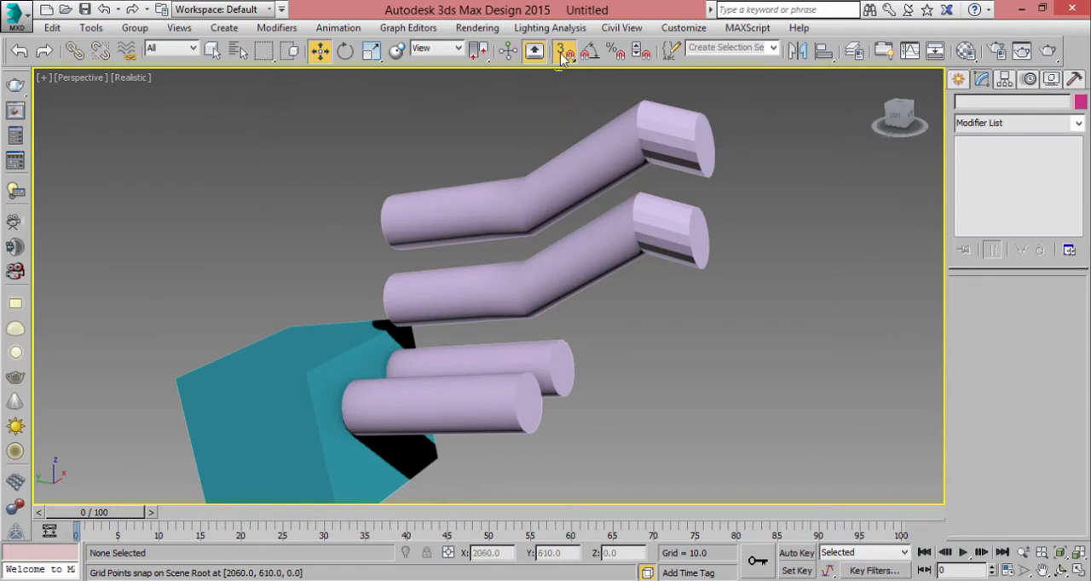
- Select the teal box and choose the 3D snap mode for it again
{"action": "middle_click_drag", "start_coordinate": [508, 256], "coordinate": [542, 209]}
{"action": "left_click", "coordinate": [384, 365]}
{"action": "left_click", "coordinate": [381, 317]}
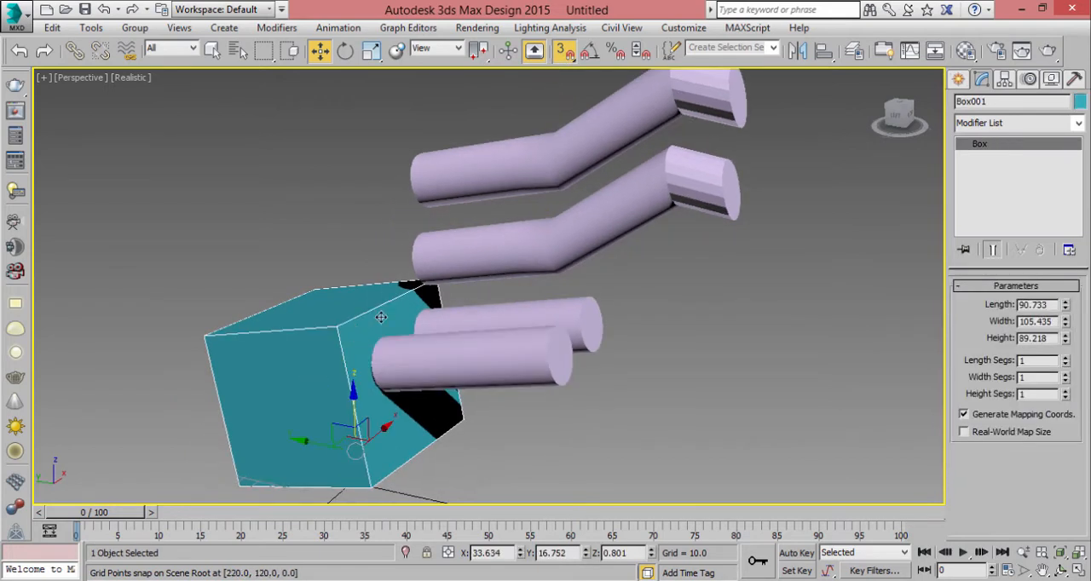
{"action": "middle_click_drag", "start_coordinate": [381, 317], "coordinate": [475, 300]}
{"action": "left_click", "coordinate": [564, 52]}
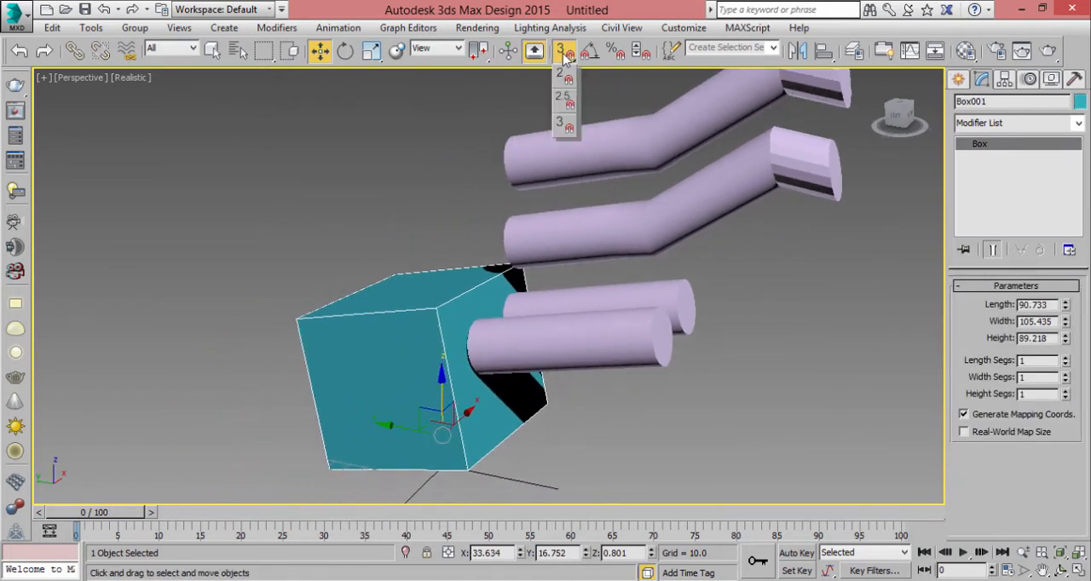
{"action": "left_click", "coordinate": [565, 127]}
- Set the grid and snap settings to snap to Vertex only, with Grid Points off
{"action": "middle_click_drag", "start_coordinate": [454, 300], "coordinate": [482, 340], "text": "alt"}
{"action": "middle_click_drag", "start_coordinate": [550, 269], "coordinate": [611, 202]}
{"action": "middle_click_drag", "start_coordinate": [611, 202], "coordinate": [542, 246], "text": "alt"}
{"action": "scroll", "coordinate": [520, 273], "scroll_direction": "up", "scroll_amount": 4}
{"action": "mouse_move", "coordinate": [421, 371]}
{"action": "middle_mouse_down", "text": "alt"}
{"action": "mouse_move", "coordinate": [433, 310]}
{"action": "mouse_move", "coordinate": [394, 392]}
{"action": "mouse_move", "coordinate": [418, 288]}
{"action": "middle_mouse_up", "text": "alt"}
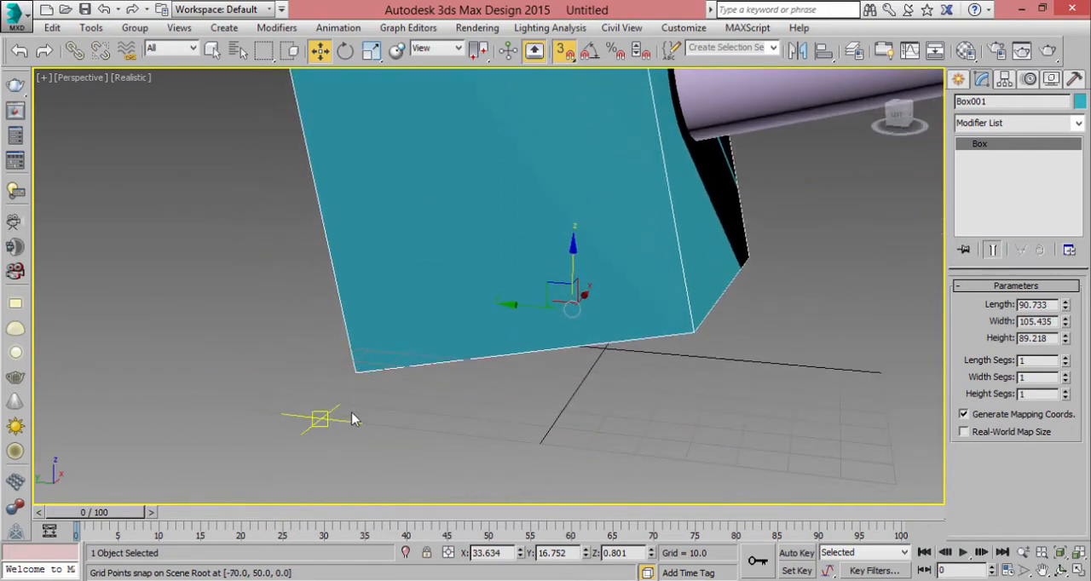
{"action": "right_click", "coordinate": [564, 50]}
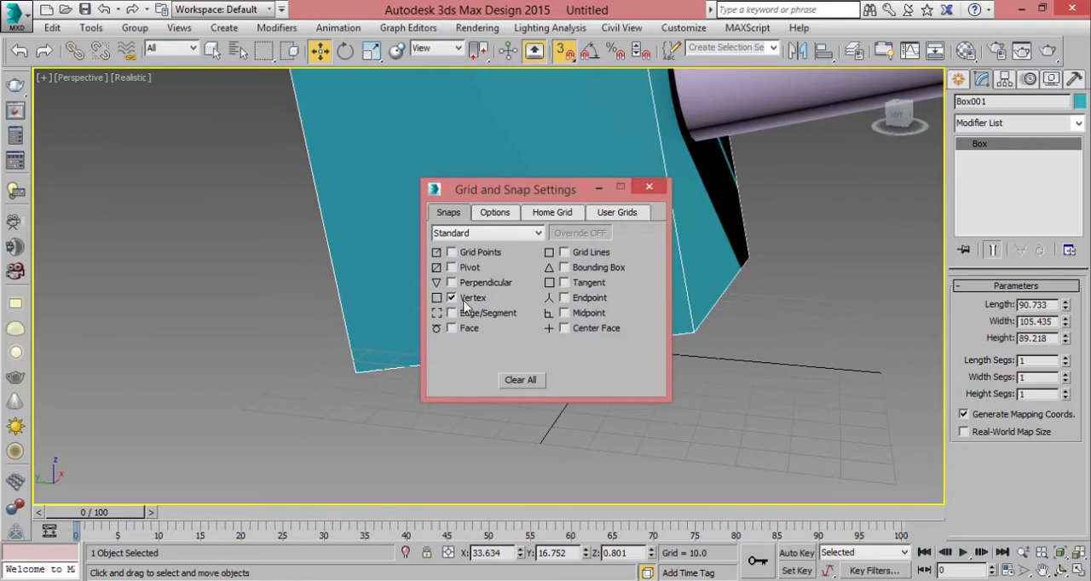
{"action": "left_click", "coordinate": [649, 186]}
- Move the teal box by its lower corner with vertex snapping to about X 61.3, Y 27.8, Z 2.4
{"action": "middle_click_drag", "start_coordinate": [356, 372], "coordinate": [347, 418]}
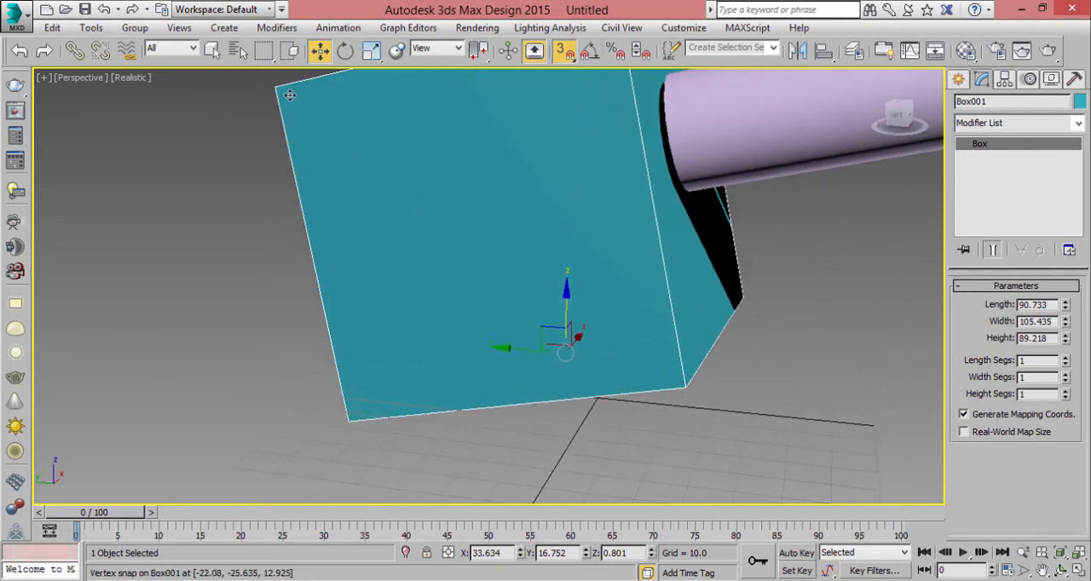
{"action": "middle_click_drag", "start_coordinate": [277, 90], "coordinate": [262, 183]}
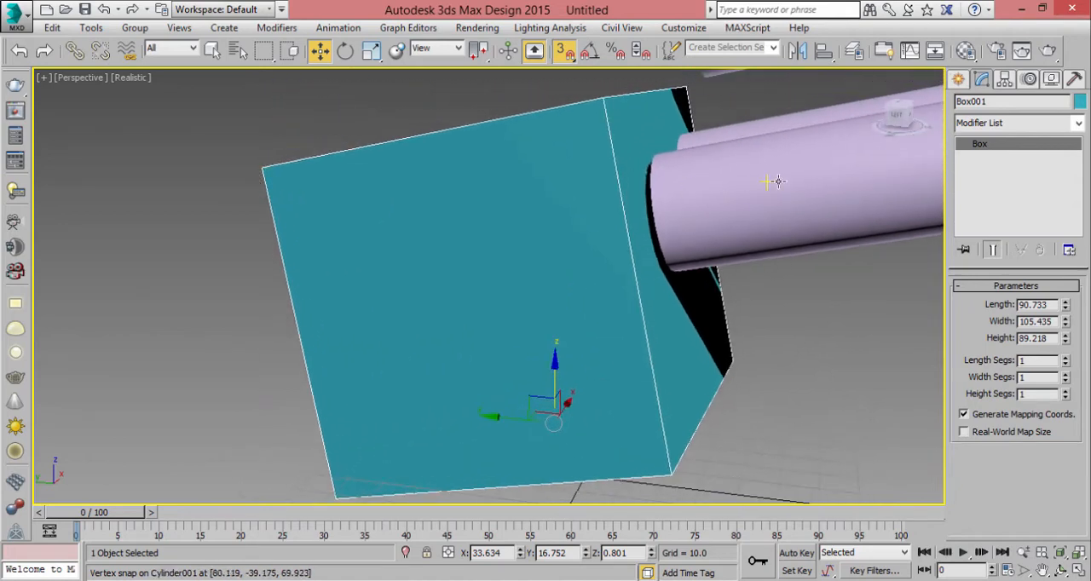
{"action": "middle_click_drag", "start_coordinate": [664, 222], "coordinate": [576, 246]}
{"action": "middle_click_drag", "start_coordinate": [485, 182], "coordinate": [556, 136]}
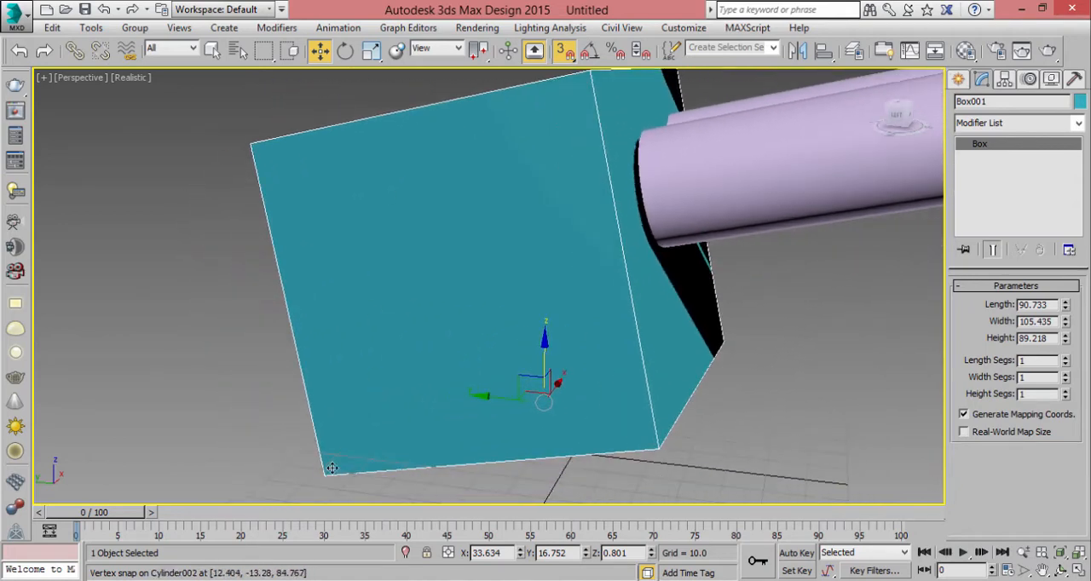
{"action": "left_click_drag", "start_coordinate": [332, 468], "coordinate": [433, 373]}
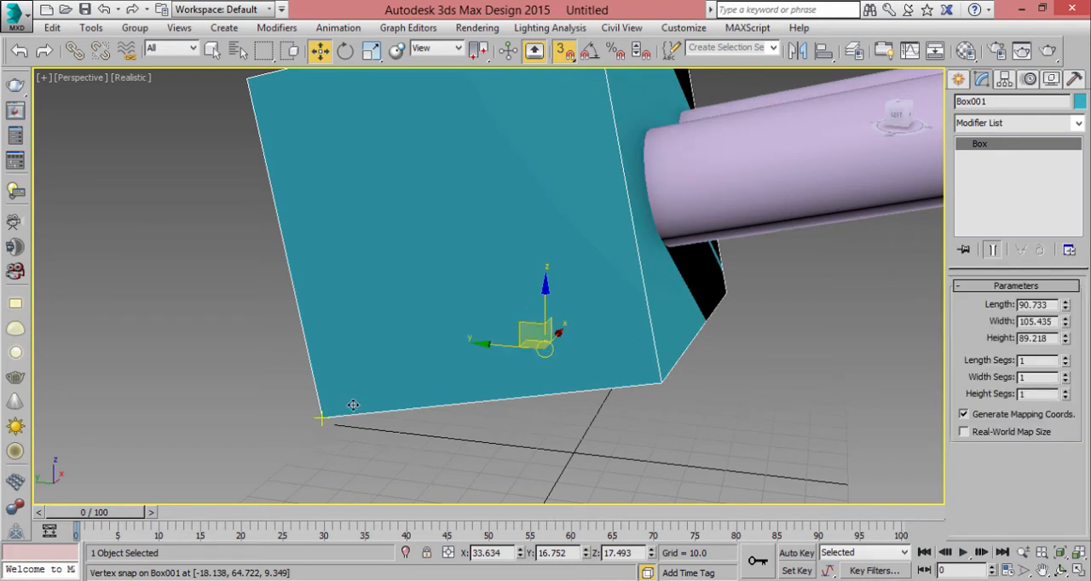
{"action": "left_click_drag", "start_coordinate": [352, 406], "coordinate": [706, 261]}
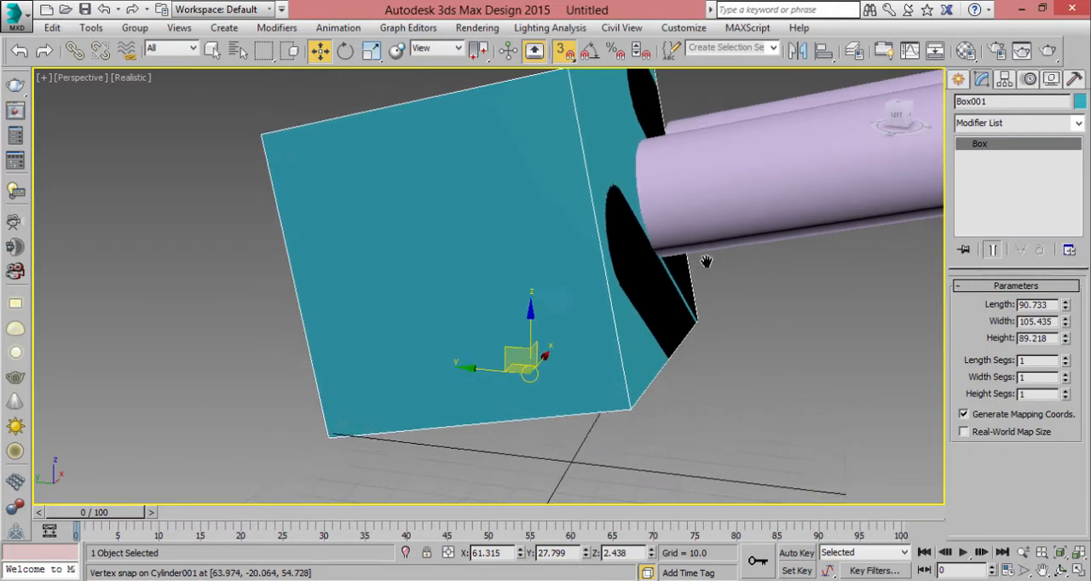
{"action": "middle_click_drag", "start_coordinate": [705, 262], "coordinate": [776, 289]}
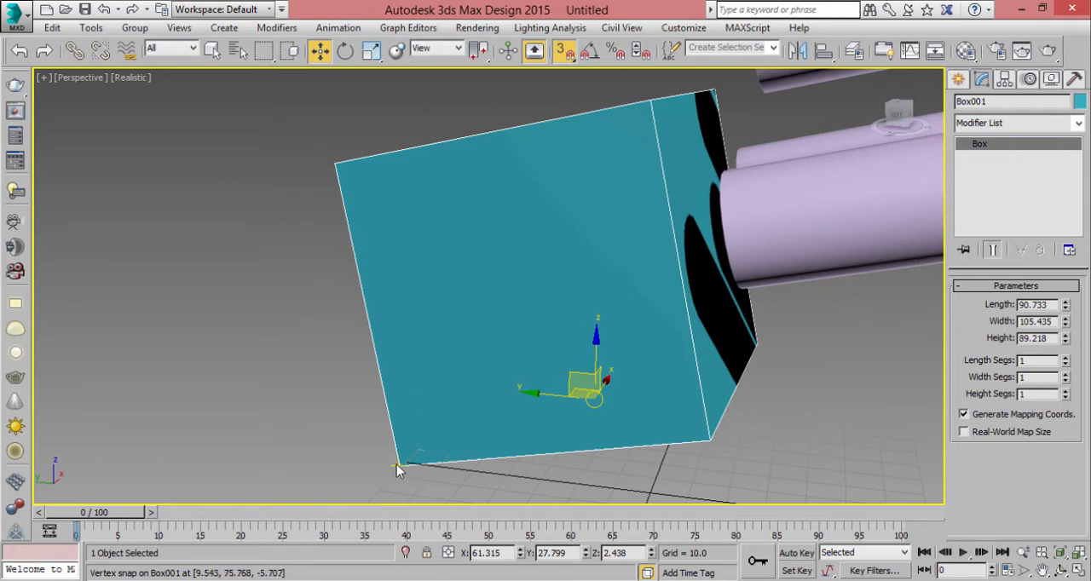
- Clone the box once as an Instance stacked on top, snapping lower corner to upper corner, and check the joint in wireframe and shaded display
{"action": "mouse_move", "coordinate": [399, 466]}
{"action": "left_mouse_down", "text": "shift"}
{"action": "mouse_move", "coordinate": [376, 423]}
{"action": "mouse_move", "coordinate": [319, 118]}
{"action": "mouse_move", "coordinate": [335, 162]}
{"action": "left_mouse_up", "text": "shift"}
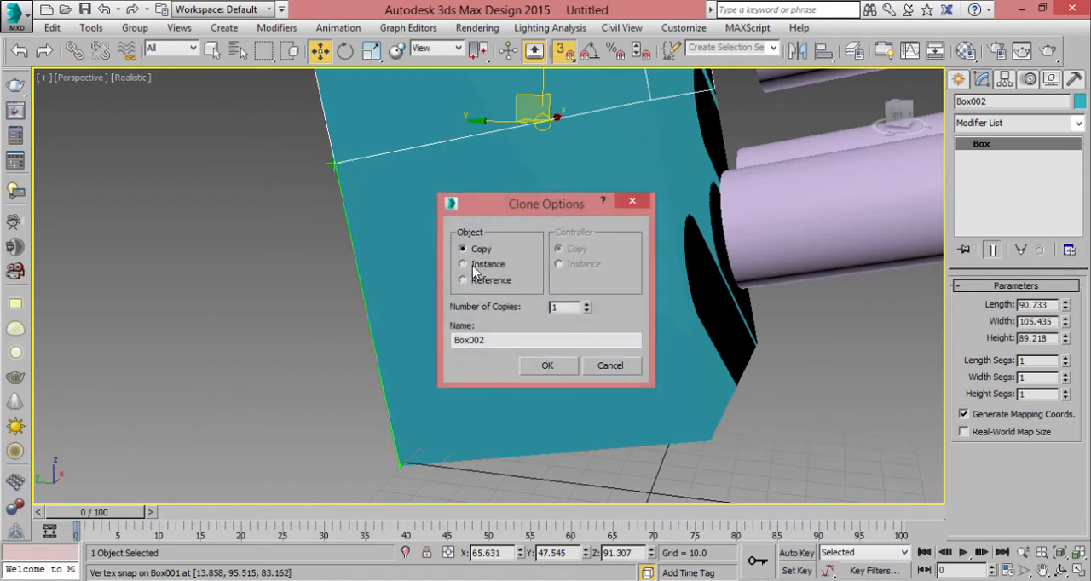
{"action": "left_click", "coordinate": [536, 367]}
{"action": "mouse_move", "coordinate": [716, 121]}
{"action": "middle_mouse_down"}
{"action": "mouse_move", "coordinate": [627, 288]}
{"action": "mouse_move", "coordinate": [682, 188]}
{"action": "mouse_move", "coordinate": [440, 200]}
{"action": "mouse_move", "coordinate": [556, 174]}
{"action": "mouse_move", "coordinate": [489, 165]}
{"action": "mouse_move", "coordinate": [523, 256]}
{"action": "mouse_move", "coordinate": [558, 270]}
{"action": "mouse_move", "coordinate": [504, 273]}
{"action": "mouse_move", "coordinate": [546, 310]}
{"action": "middle_mouse_up"}
{"action": "key", "text": "F3"}
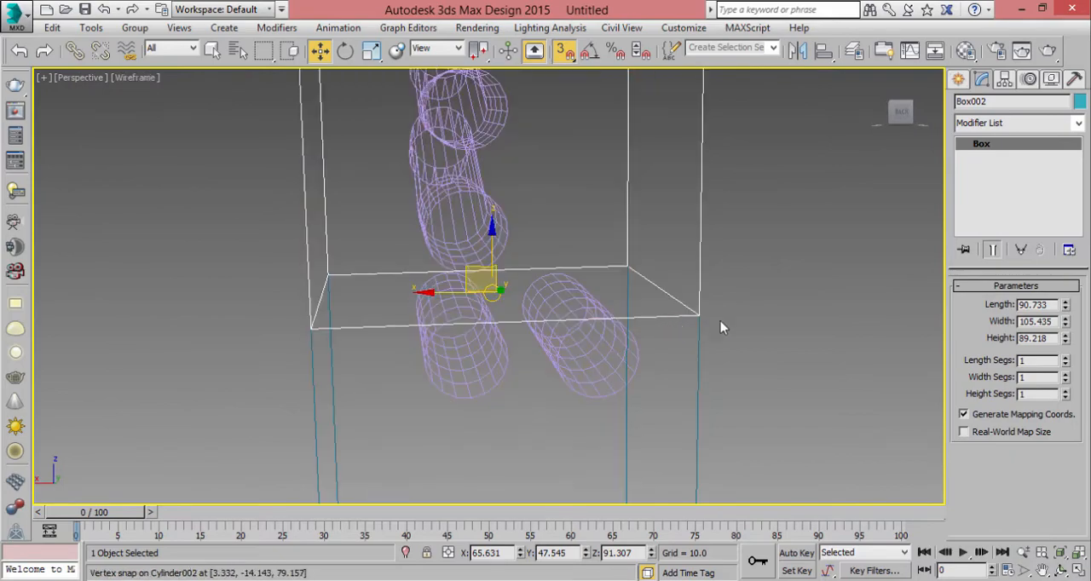
{"action": "middle_click_drag", "start_coordinate": [720, 327], "coordinate": [599, 333], "text": "alt"}
{"action": "key", "text": "F3"}
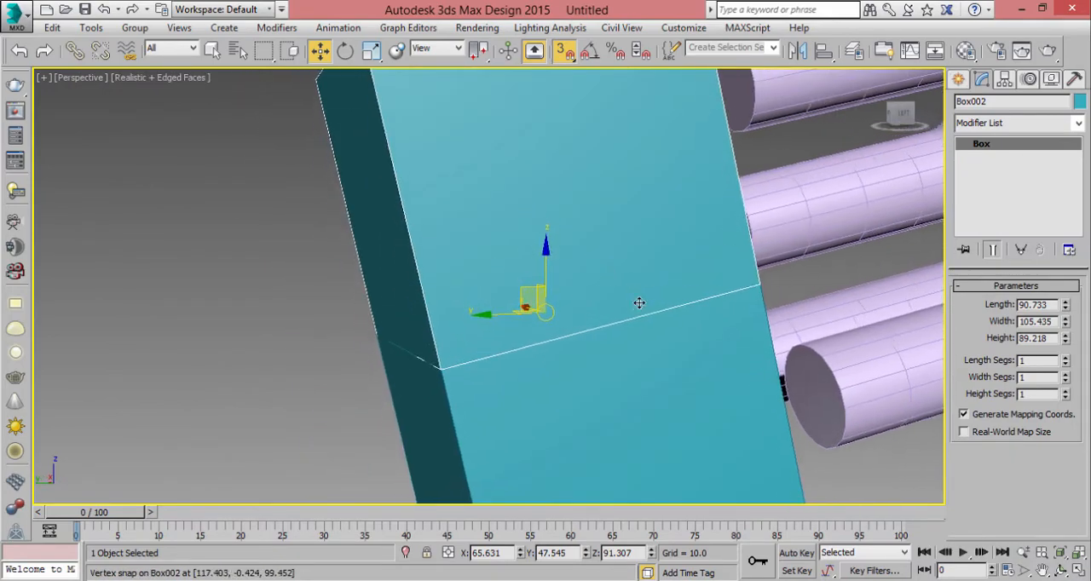
{"action": "scroll", "coordinate": [628, 295], "scroll_direction": "down", "scroll_amount": 5}
{"action": "scroll", "coordinate": [557, 282], "scroll_direction": "up", "scroll_amount": 4}
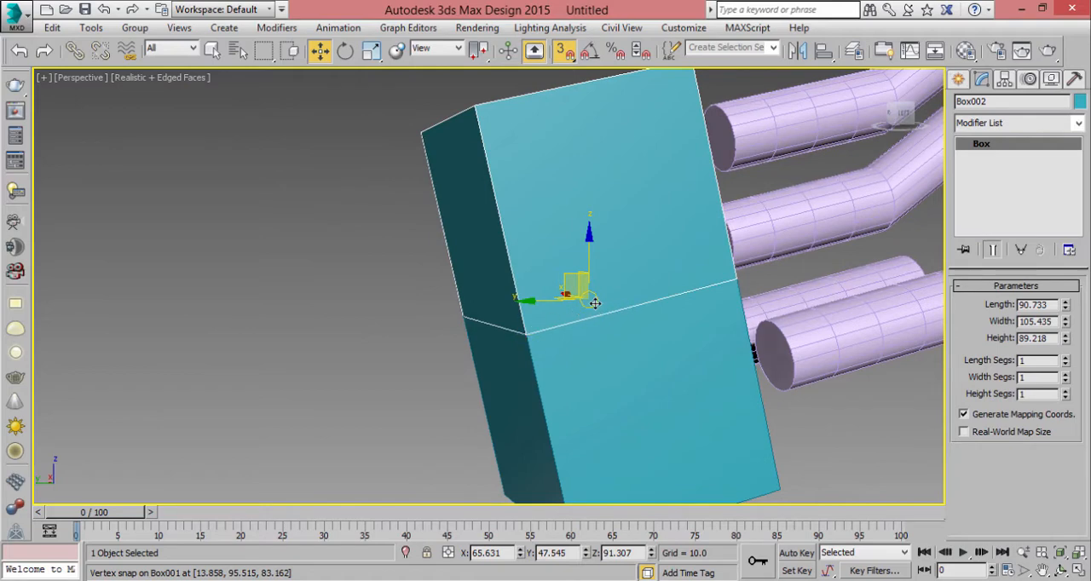
- Clone the upper box as an instance and place it apart from the stack at about X 162.8, Y 202.8, Z 51.8
{"action": "middle_click_drag", "start_coordinate": [595, 304], "coordinate": [618, 268], "text": "alt"}
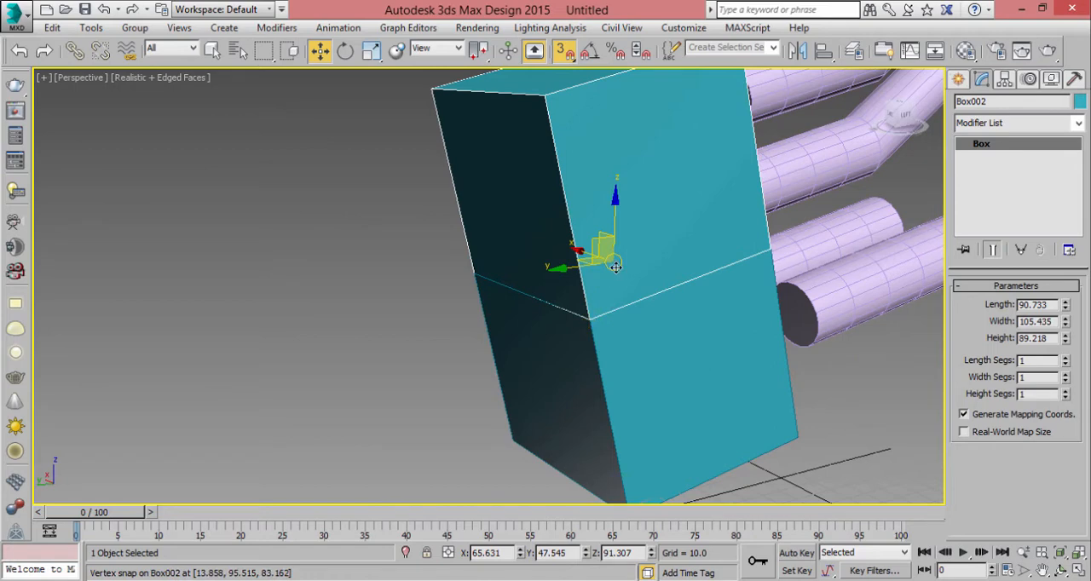
{"action": "mouse_move", "coordinate": [589, 317]}
{"action": "left_mouse_down", "text": "shift"}
{"action": "mouse_move", "coordinate": [565, 273]}
{"action": "mouse_move", "coordinate": [368, 380]}
{"action": "left_mouse_up", "text": "shift"}
{"action": "left_click", "coordinate": [545, 365]}
{"action": "mouse_move", "coordinate": [394, 304]}
{"action": "left_mouse_down"}
{"action": "mouse_move", "coordinate": [312, 307]}
{"action": "mouse_move", "coordinate": [324, 367]}
{"action": "left_mouse_up"}
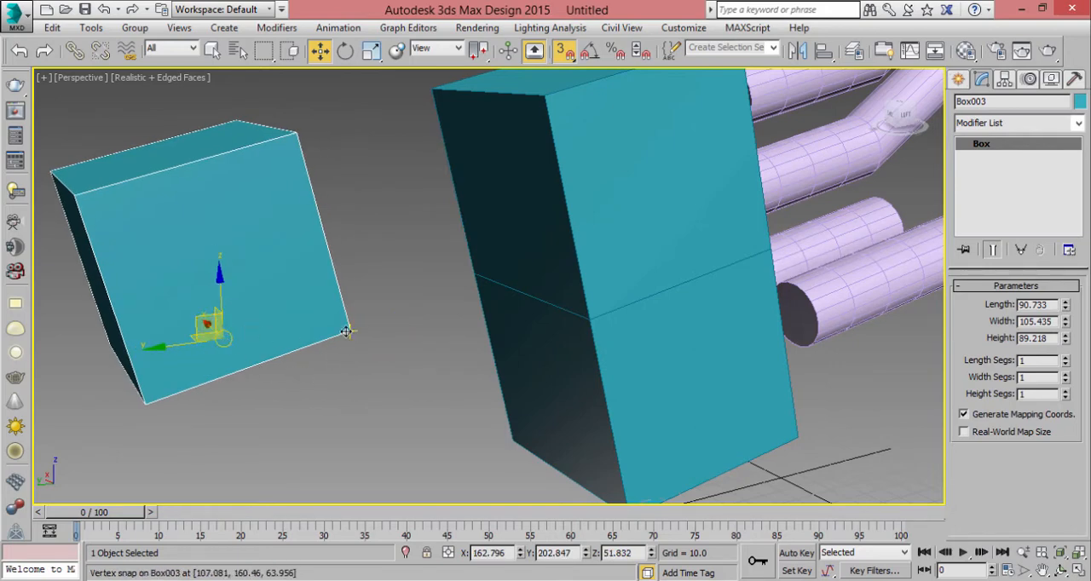
- Snap the separate box's lower corner vertex to the upper box's lower corner so their sides meet, at about X 69.6, Y 137.9, Z 71.0
{"action": "left_click_drag", "start_coordinate": [346, 332], "coordinate": [578, 313]}
{"action": "scroll", "coordinate": [568, 288], "scroll_direction": "down", "scroll_amount": 5}
{"action": "scroll", "coordinate": [531, 358], "scroll_direction": "up", "scroll_amount": 5}
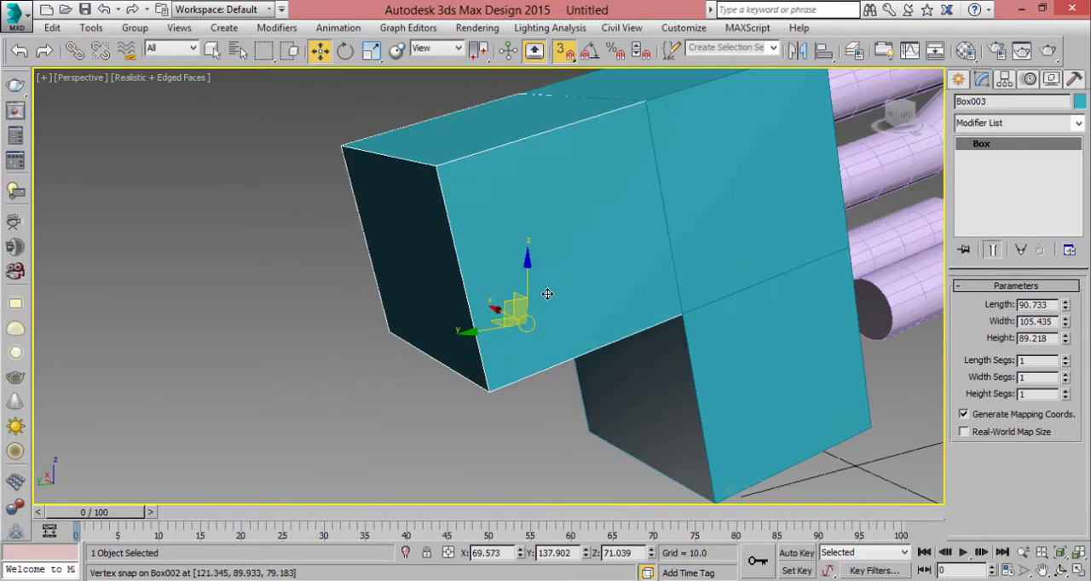
{"action": "left_click_drag", "start_coordinate": [530, 268], "coordinate": [505, 279]}
{"action": "right_click", "coordinate": [505, 278]}
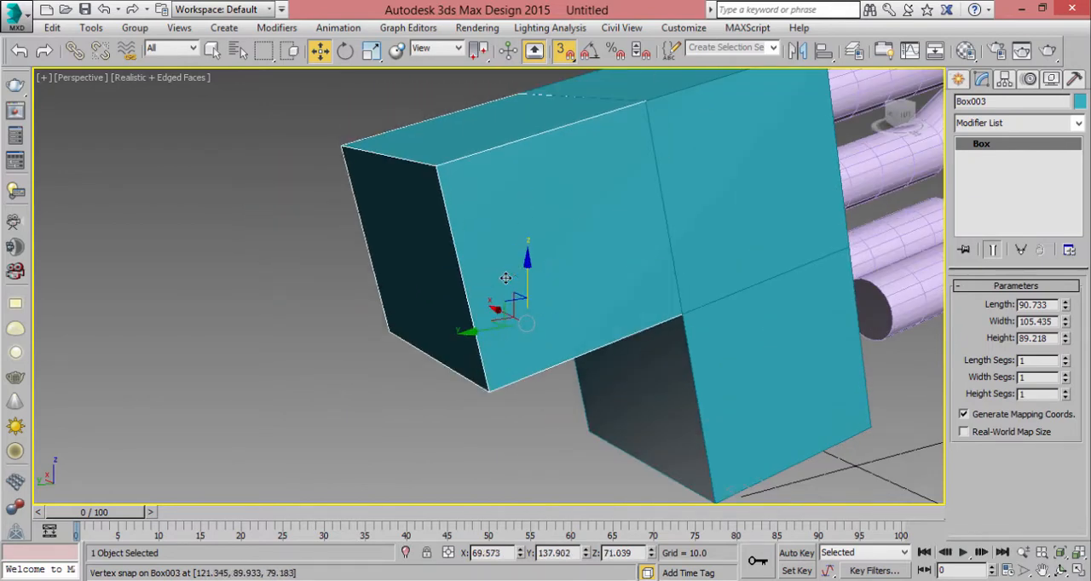
{"action": "middle_click_drag", "start_coordinate": [645, 144], "coordinate": [491, 257]}
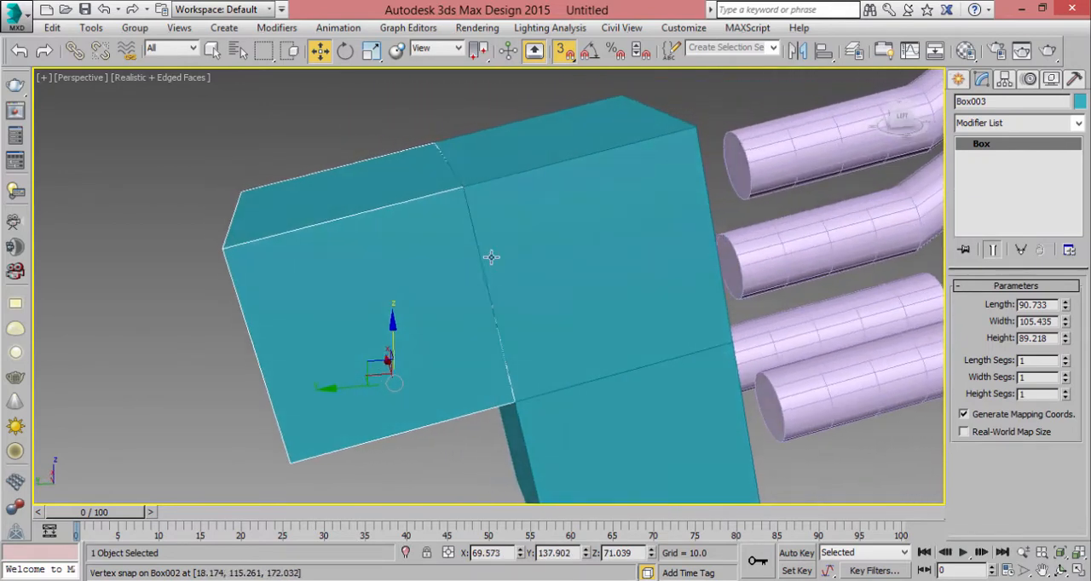
- Turn 3D snapping off and angle snapping on
{"action": "left_click", "coordinate": [561, 60]}
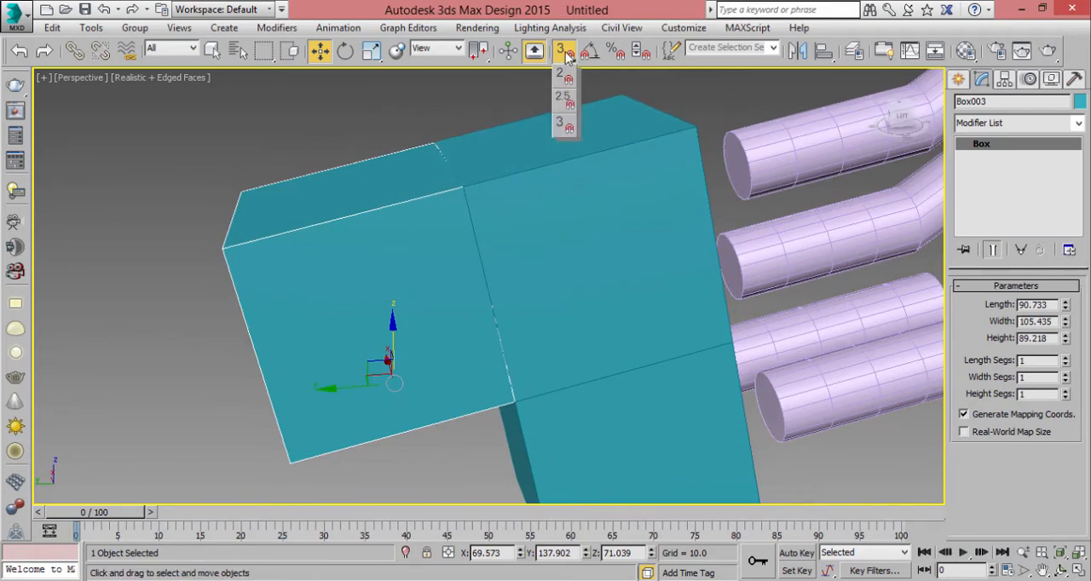
{"action": "left_click", "coordinate": [567, 54]}
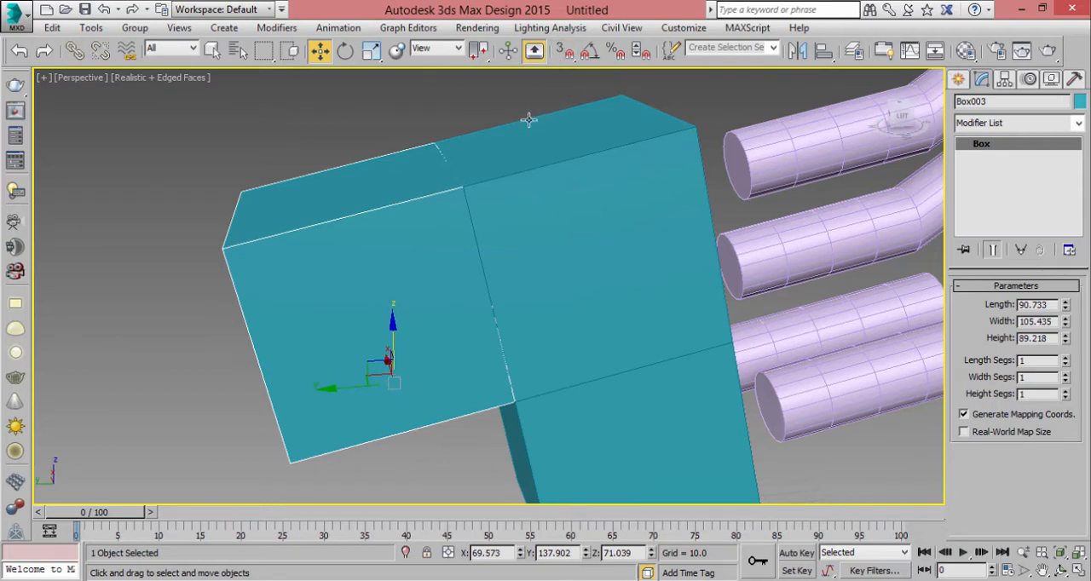
{"action": "key", "text": "s"}
{"action": "left_click", "coordinate": [560, 56]}
{"action": "left_click", "coordinate": [565, 56]}
{"action": "middle_click_drag", "start_coordinate": [499, 142], "coordinate": [589, 122]}
{"action": "middle_click_drag", "start_coordinate": [518, 160], "coordinate": [576, 182]}
{"action": "middle_click_drag", "start_coordinate": [526, 270], "coordinate": [536, 264]}
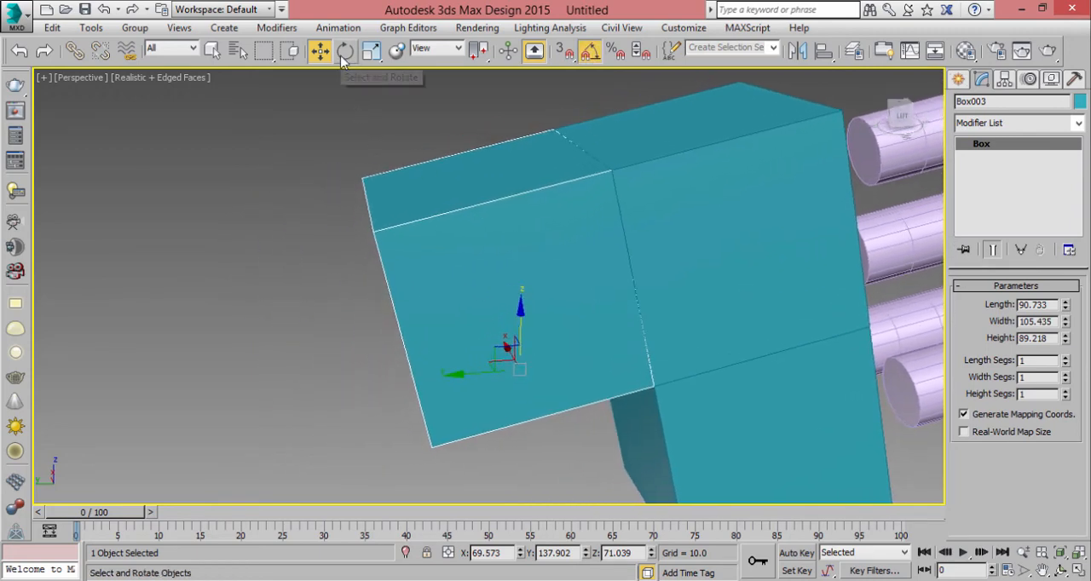
- Rotate the side box with angle snapping to about X -57.6, Y -0.6, Z -3.6
{"action": "left_click", "coordinate": [345, 50]}
{"action": "left_click_drag", "start_coordinate": [480, 334], "coordinate": [444, 354]}
{"action": "middle_click_drag", "start_coordinate": [509, 355], "coordinate": [572, 265], "text": "alt"}
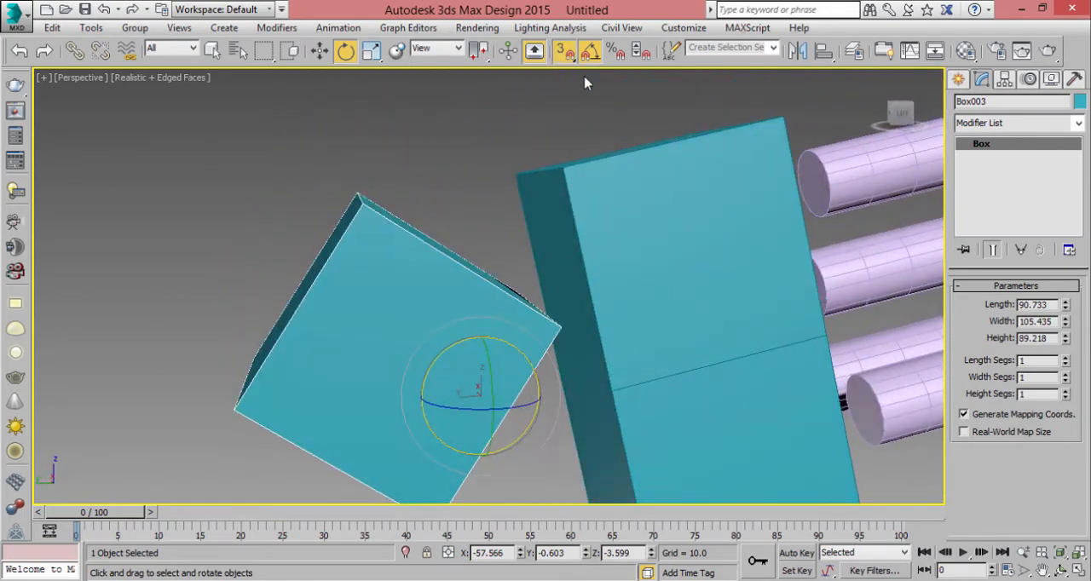
- Examine the rotated box beside the stack in the four-viewport layout and from several angles in the Perspective view
{"action": "key", "text": "alt+w"}
{"action": "middle_click", "coordinate": [682, 185]}
{"action": "middle_click_drag", "start_coordinate": [681, 185], "coordinate": [572, 249]}
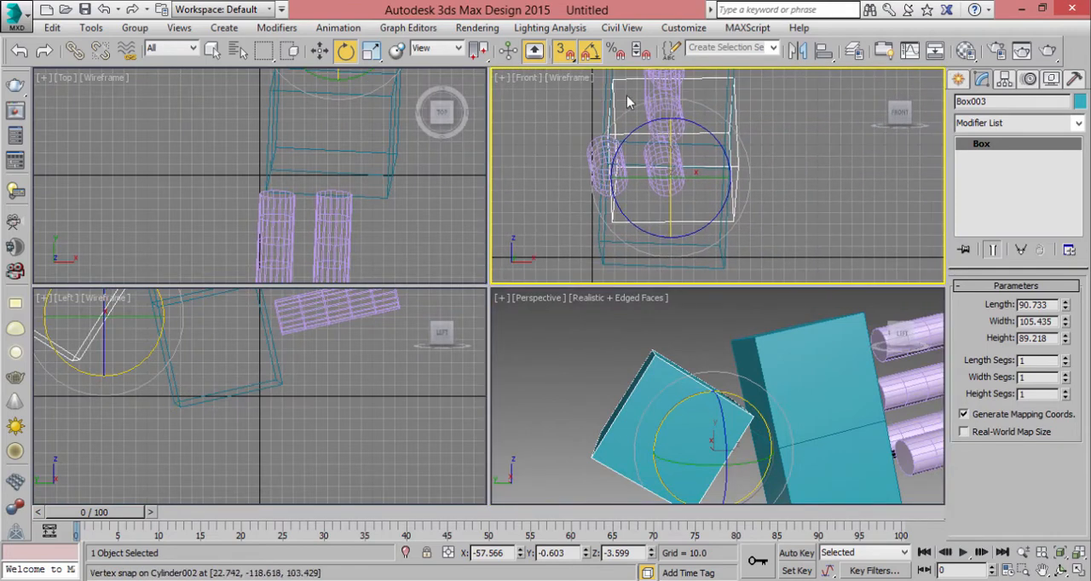
{"action": "middle_click", "coordinate": [599, 394]}
{"action": "key", "text": "alt+w"}
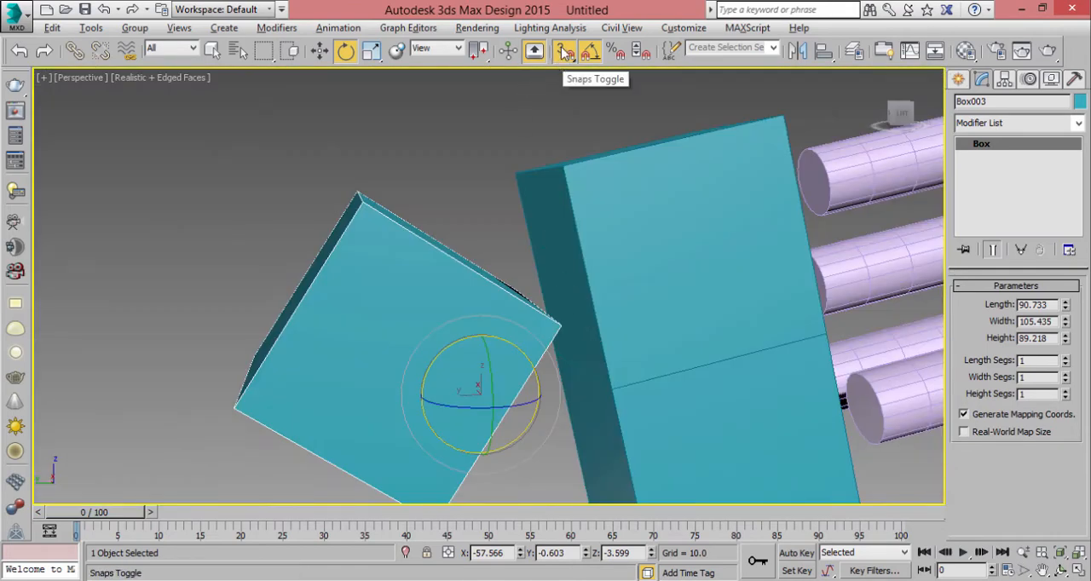
{"action": "middle_click_drag", "start_coordinate": [421, 288], "coordinate": [450, 273]}
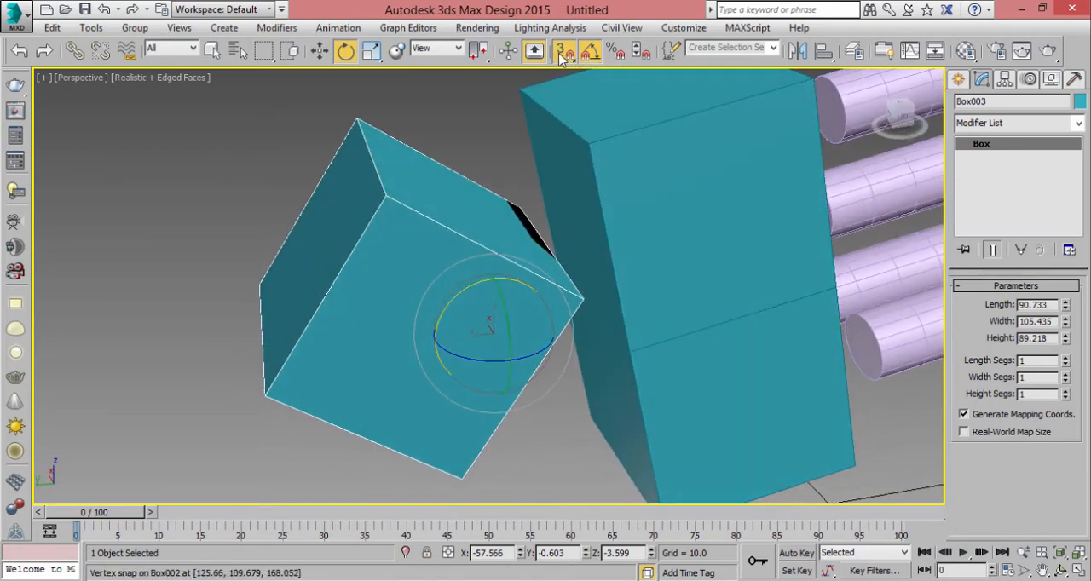
{"action": "scroll", "coordinate": [648, 312], "scroll_direction": "down", "scroll_amount": 5}
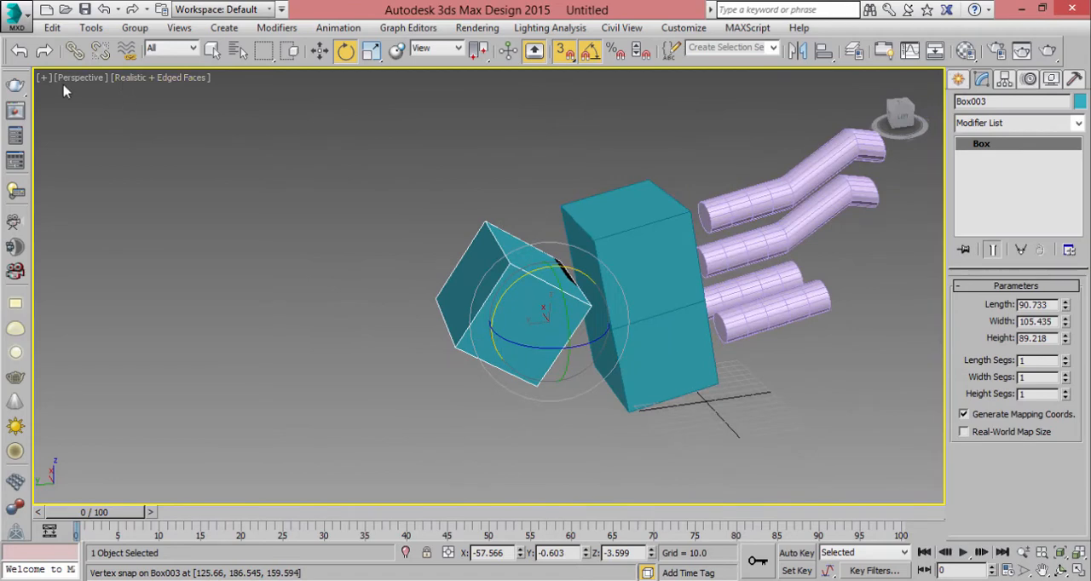
{"action": "middle_click_drag", "start_coordinate": [512, 171], "coordinate": [424, 354], "text": "alt"}
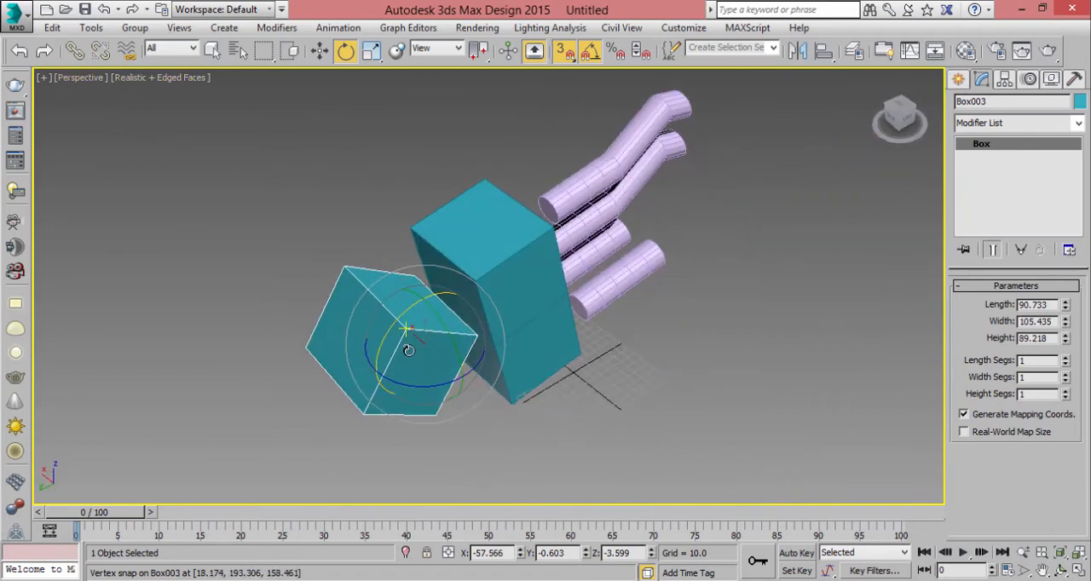
- Show all four viewports, switch snapping to 2D mode, and deselect the rotated box, ending with the Front viewport active
{"action": "key", "text": "alt+w"}
{"action": "right_click", "coordinate": [548, 200]}
{"action": "left_click", "coordinate": [563, 53]}
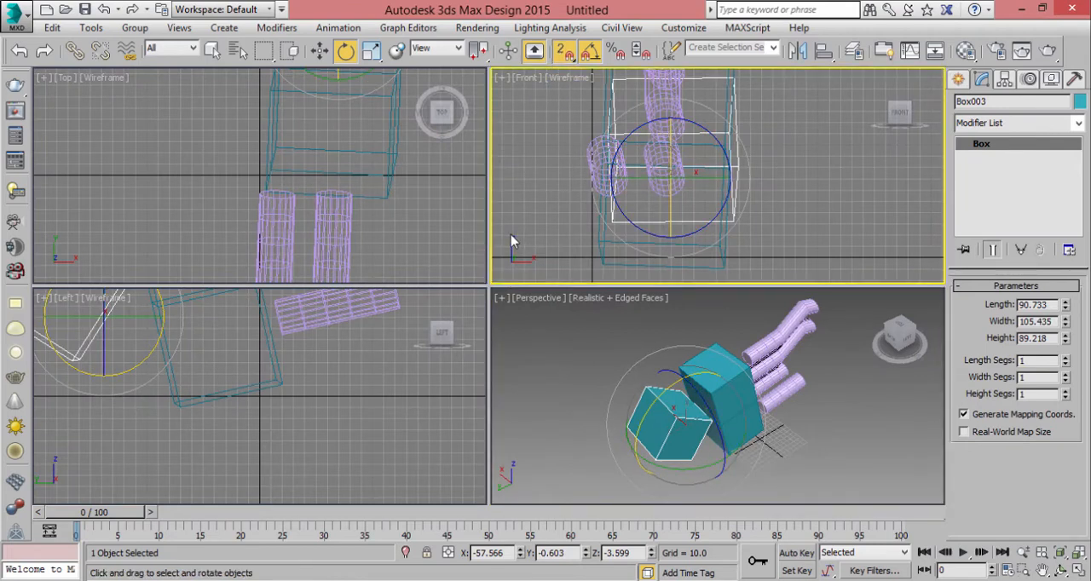
{"action": "left_click", "coordinate": [107, 222]}
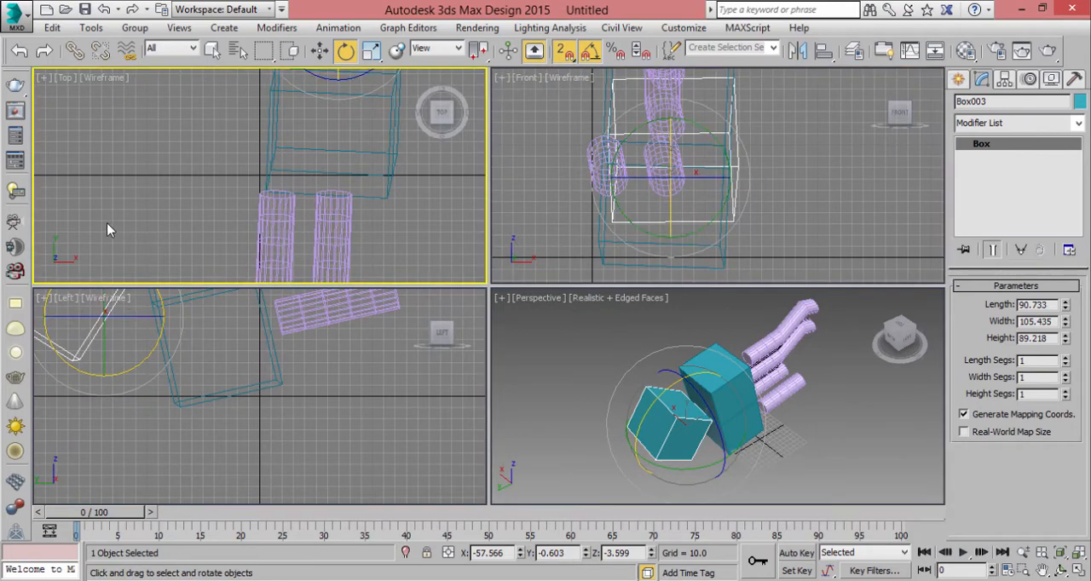
{"action": "left_click", "coordinate": [97, 439]}
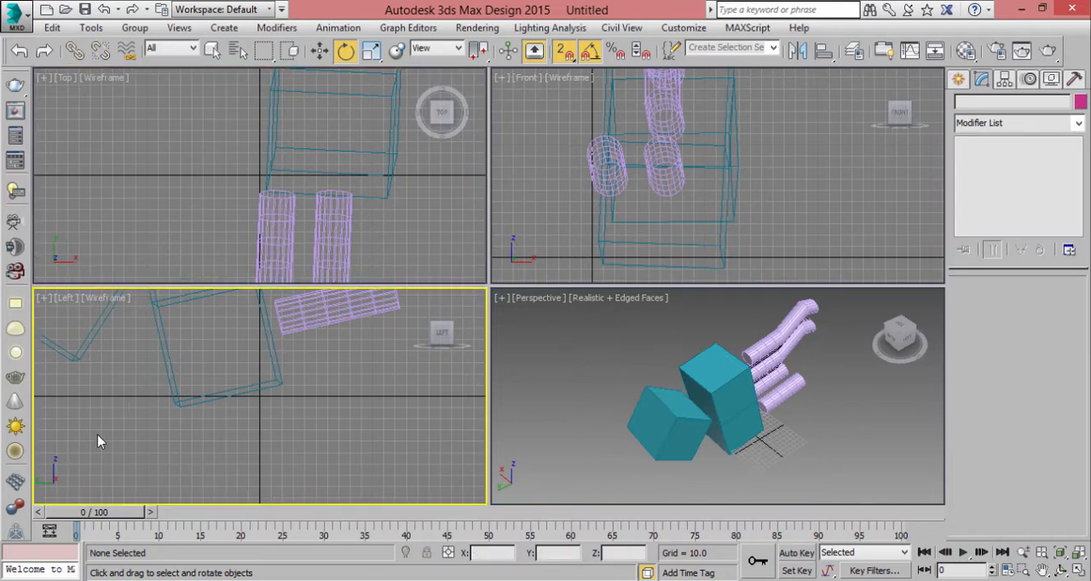
{"action": "left_click", "coordinate": [548, 188]}
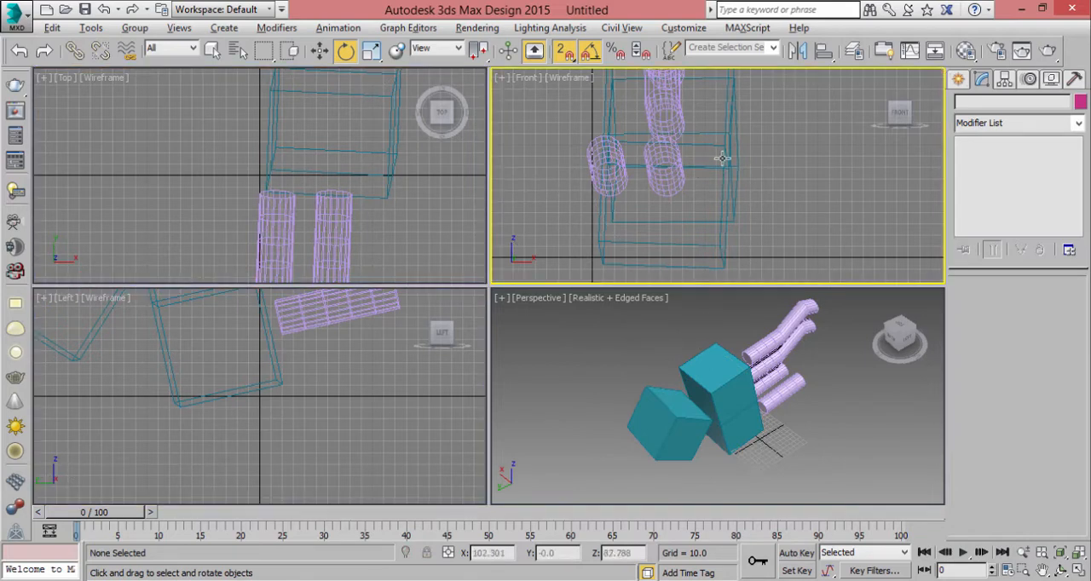
- In the maximized Front view, move the upper stacked box away from the stack to about X 250.8, Z 87.1
{"action": "key", "text": "alt+w"}
{"action": "scroll", "coordinate": [563, 252], "scroll_direction": "down", "scroll_amount": 2}
{"action": "left_click", "coordinate": [500, 202]}
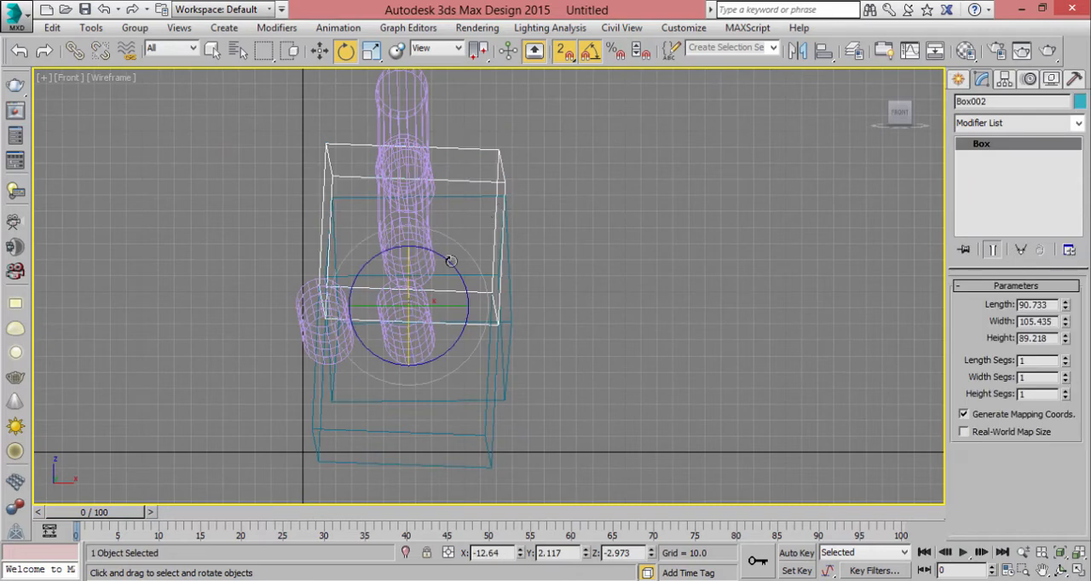
{"action": "key", "text": "w"}
{"action": "left_click_drag", "start_coordinate": [449, 286], "coordinate": [713, 298]}
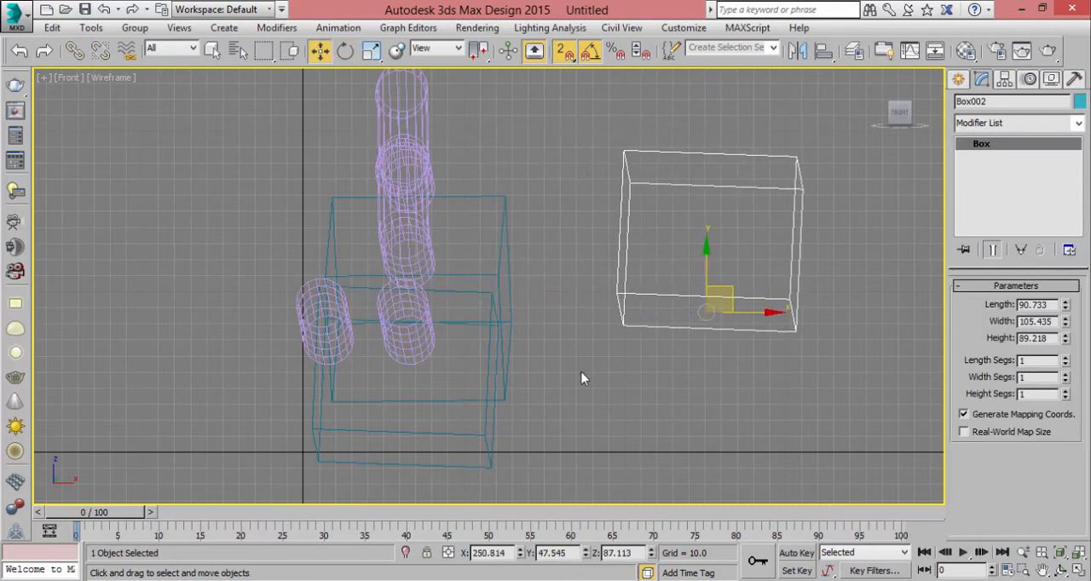
- In the maximized Front view, use 2D snapping to move the upper box toward the stack, to about X 160.2, Z 153.7
{"action": "scroll", "coordinate": [609, 316], "scroll_direction": "up", "scroll_amount": 4}
{"action": "middle_click_drag", "start_coordinate": [609, 316], "coordinate": [586, 452]}
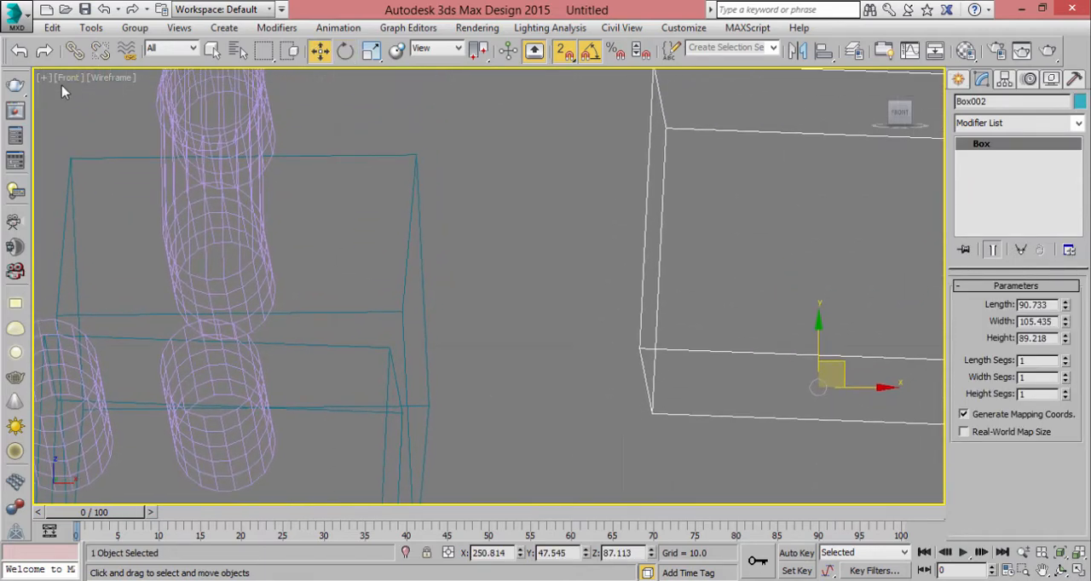
{"action": "key", "text": "alt+w"}
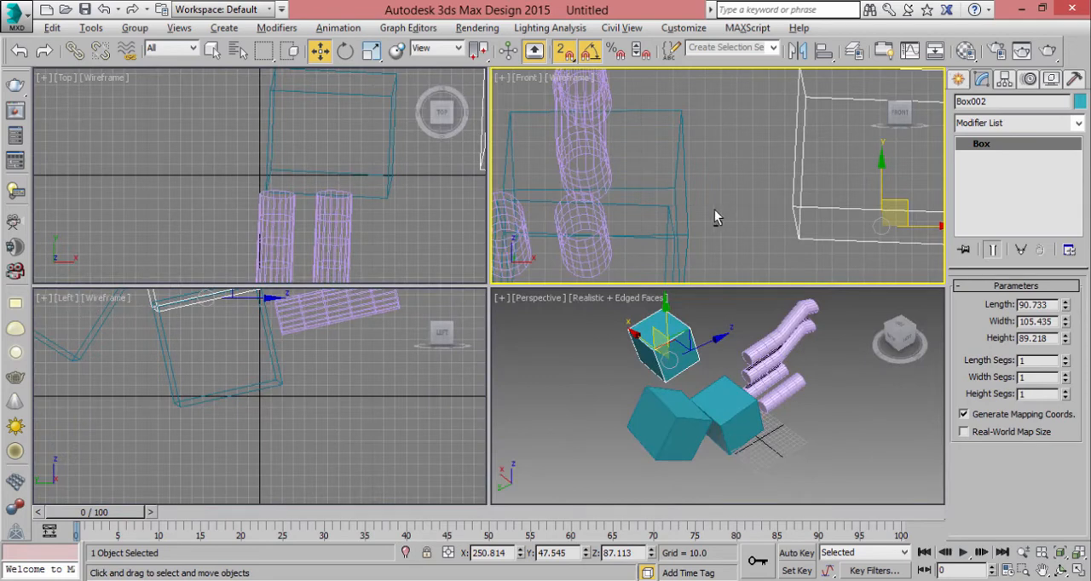
{"action": "key", "text": "alt+w"}
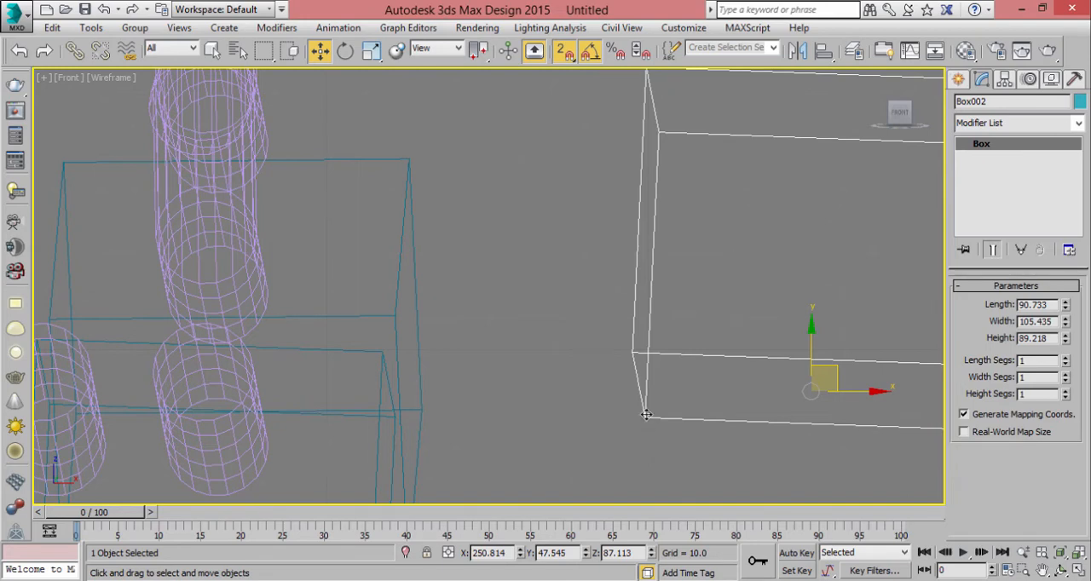
{"action": "key", "text": "s"}
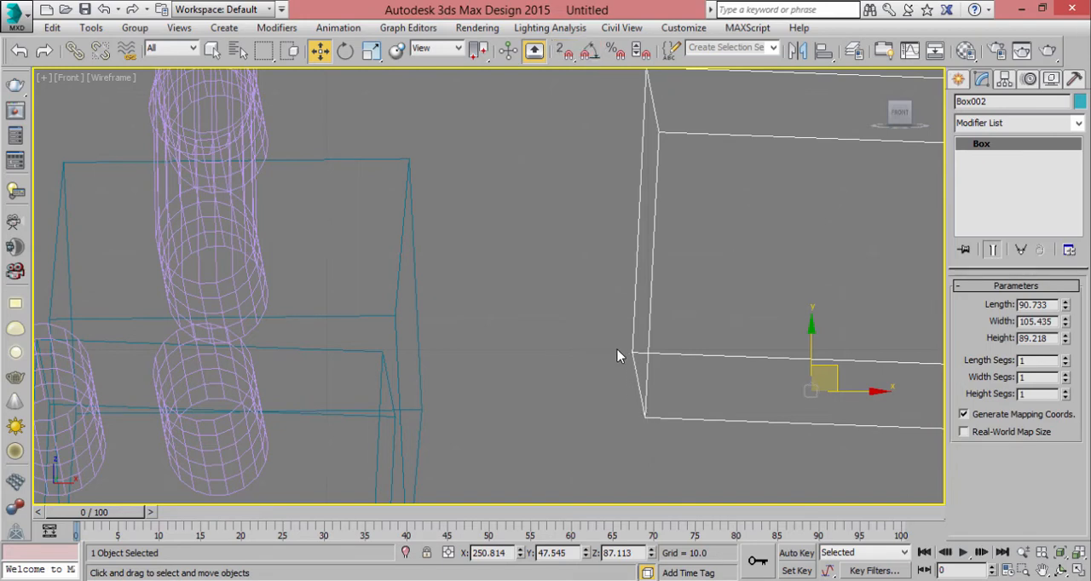
{"action": "key", "text": "s"}
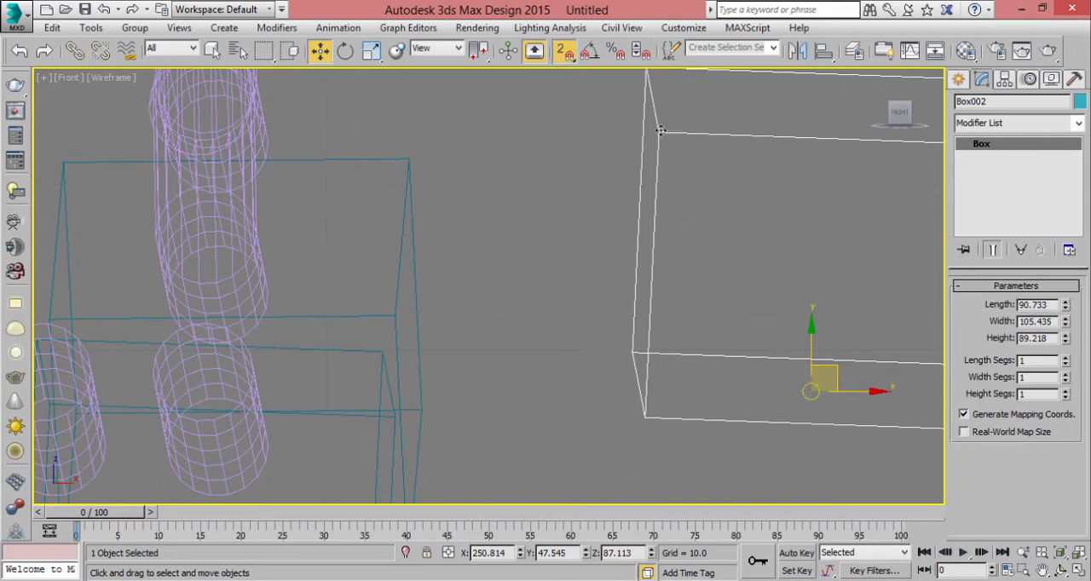
{"action": "left_click_drag", "start_coordinate": [661, 131], "coordinate": [703, 220]}
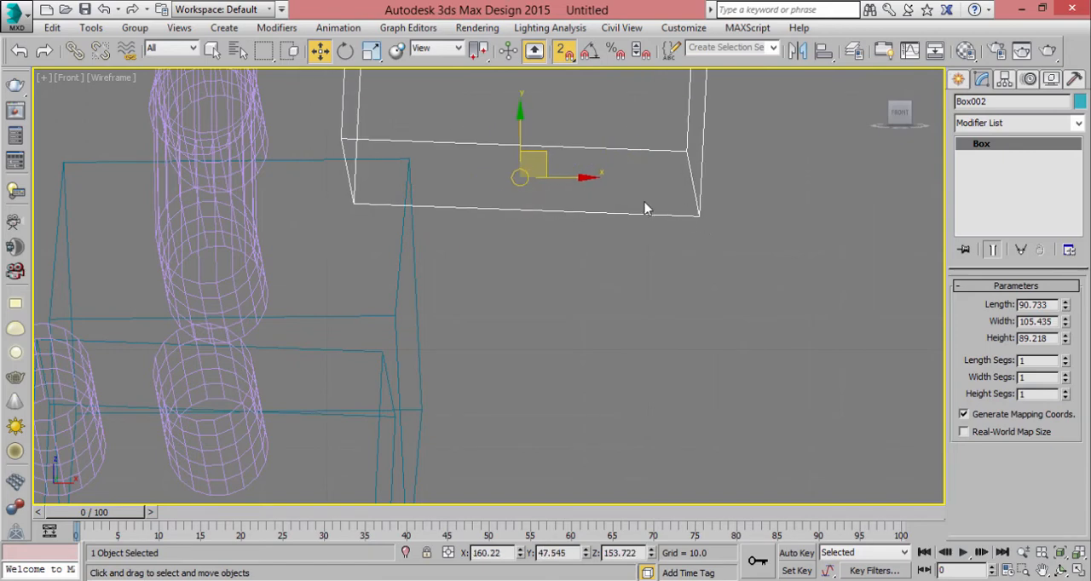
- Move the same box across the stack to its opposite side, at about X -56.0, Z 124.9
{"action": "left_click_drag", "start_coordinate": [526, 179], "coordinate": [738, 316]}
{"action": "key", "text": "s"}
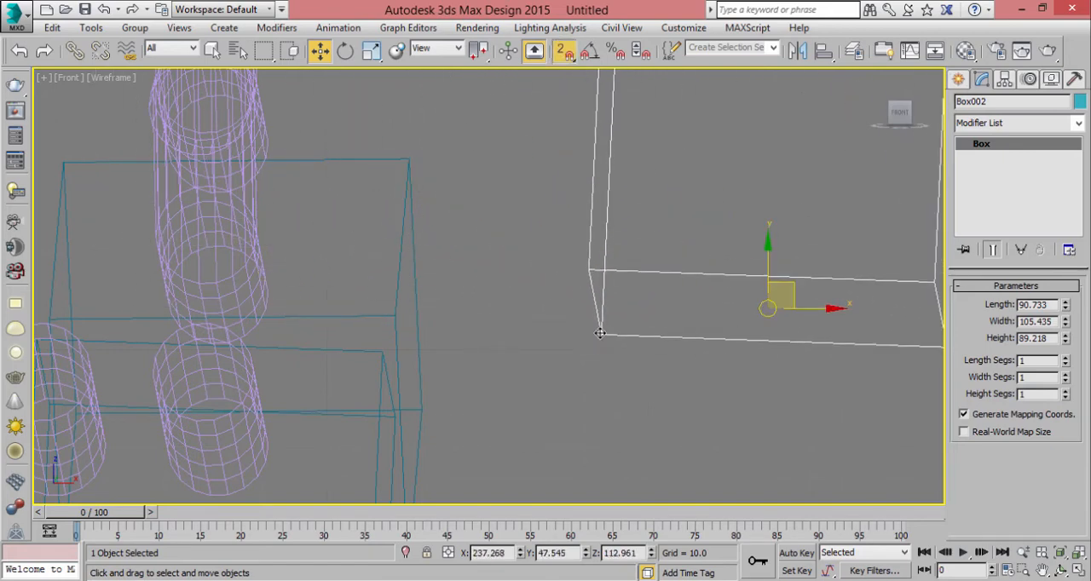
{"action": "left_click_drag", "start_coordinate": [600, 334], "coordinate": [227, 254]}
{"action": "middle_click_drag", "start_coordinate": [447, 320], "coordinate": [838, 388]}
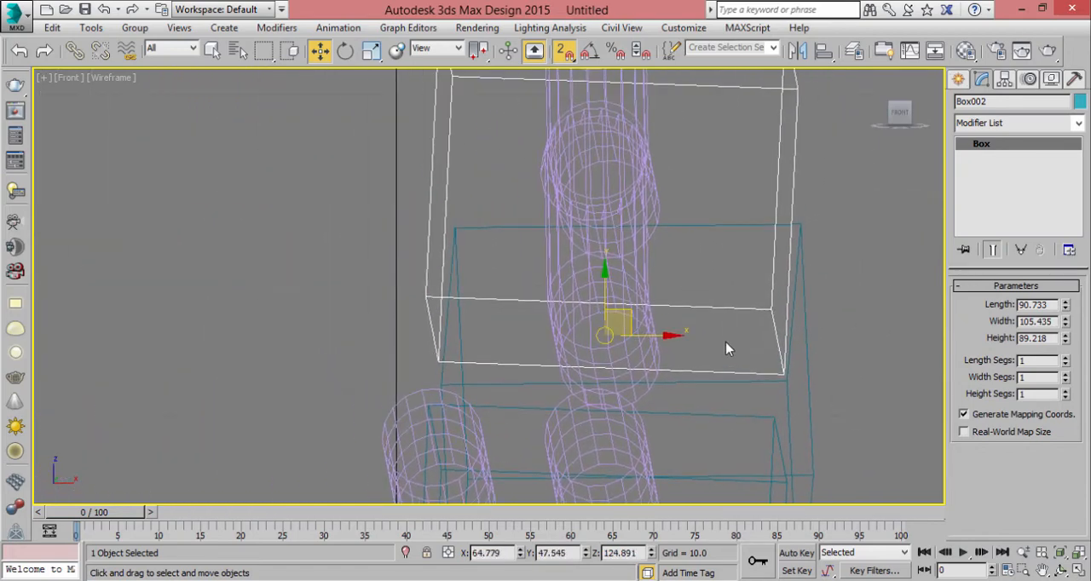
{"action": "left_click_drag", "start_coordinate": [664, 336], "coordinate": [282, 335]}
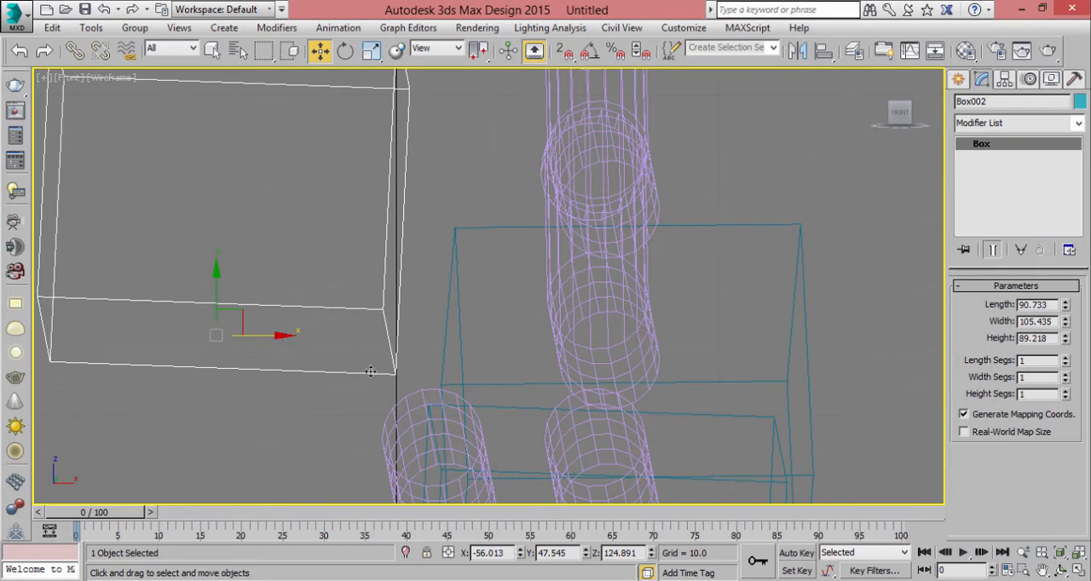
- Switch snapping to 2.5D and snap the moved box's lower corner onto the neighbouring box's upper corner in the Front view
{"action": "left_click", "coordinate": [567, 53]}
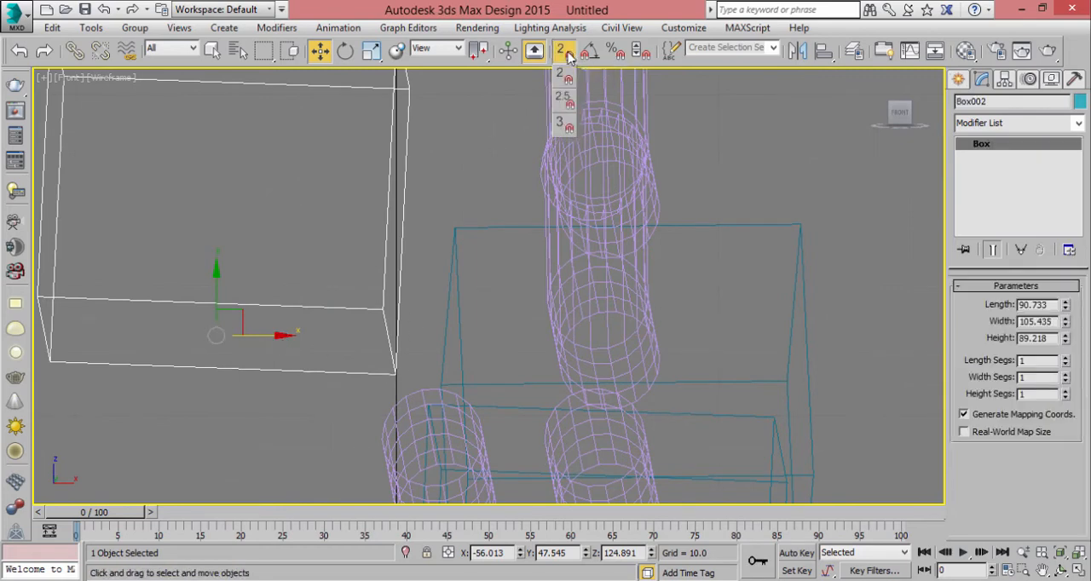
{"action": "left_click_drag", "start_coordinate": [568, 56], "coordinate": [564, 98]}
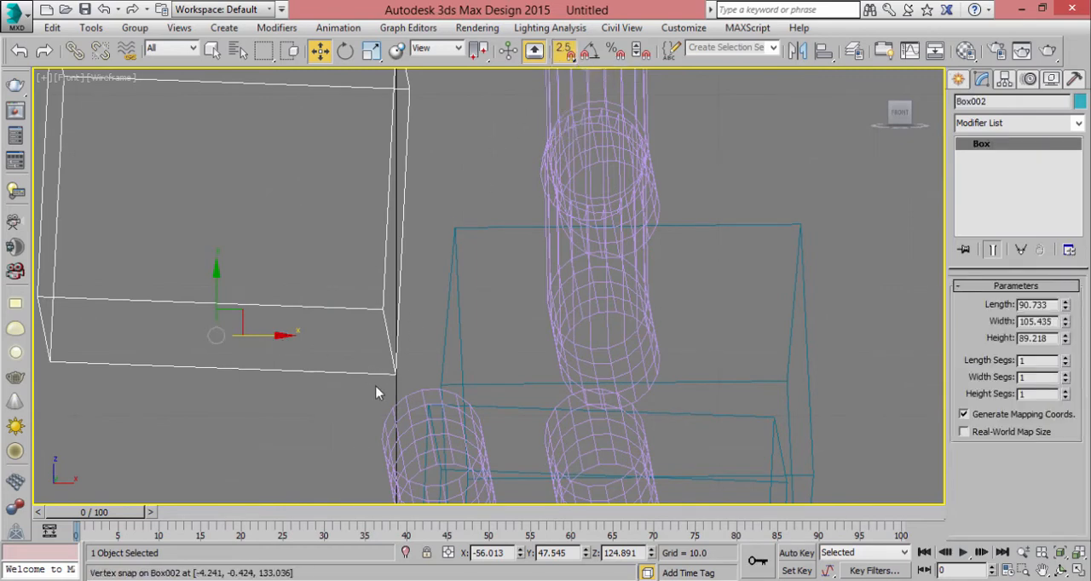
{"action": "left_click_drag", "start_coordinate": [395, 374], "coordinate": [202, 387]}
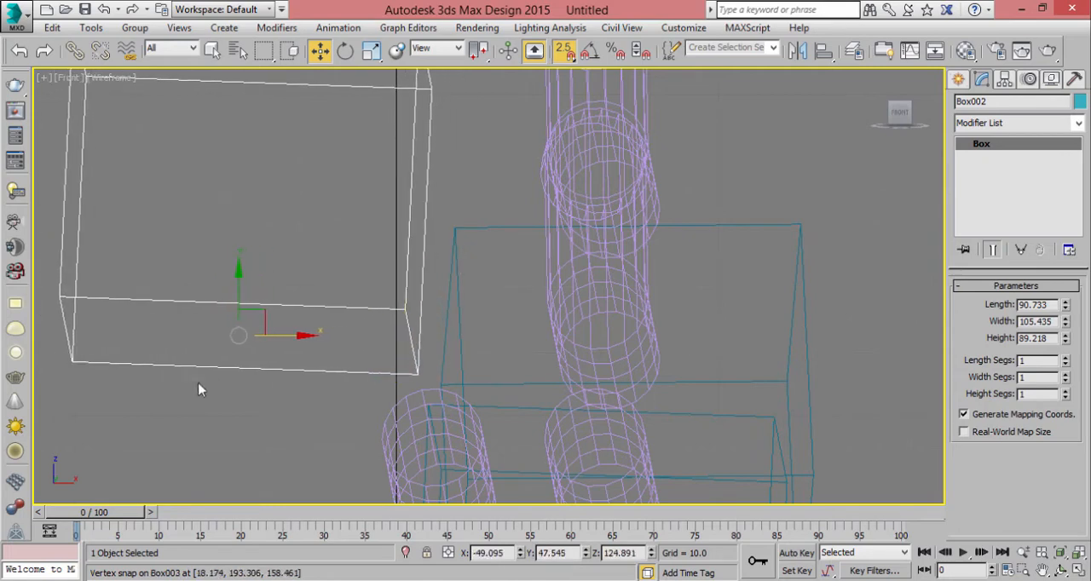
{"action": "left_click", "coordinate": [565, 53]}
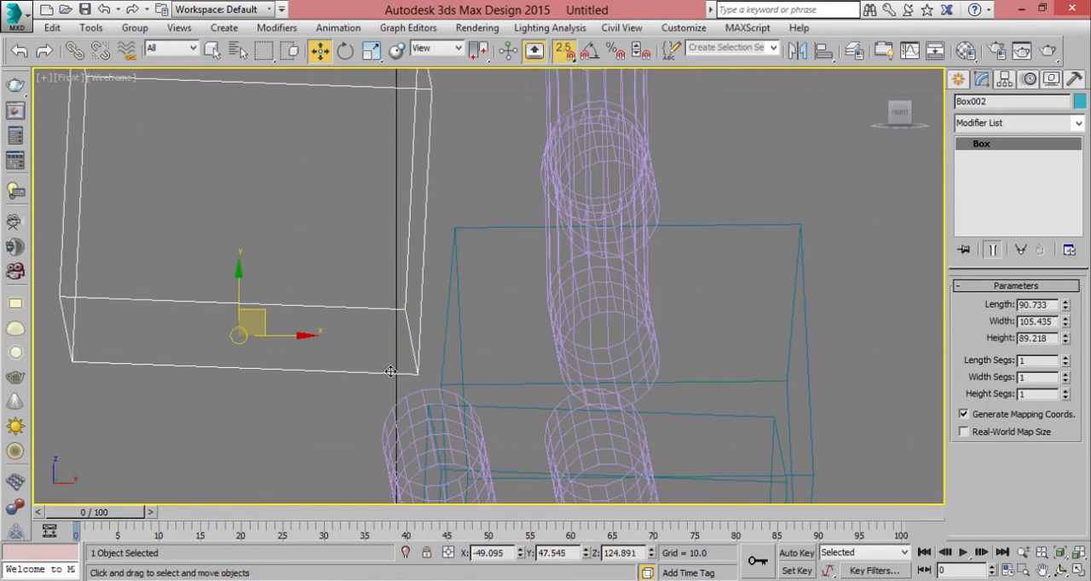
{"action": "left_click_drag", "start_coordinate": [418, 374], "coordinate": [456, 228]}
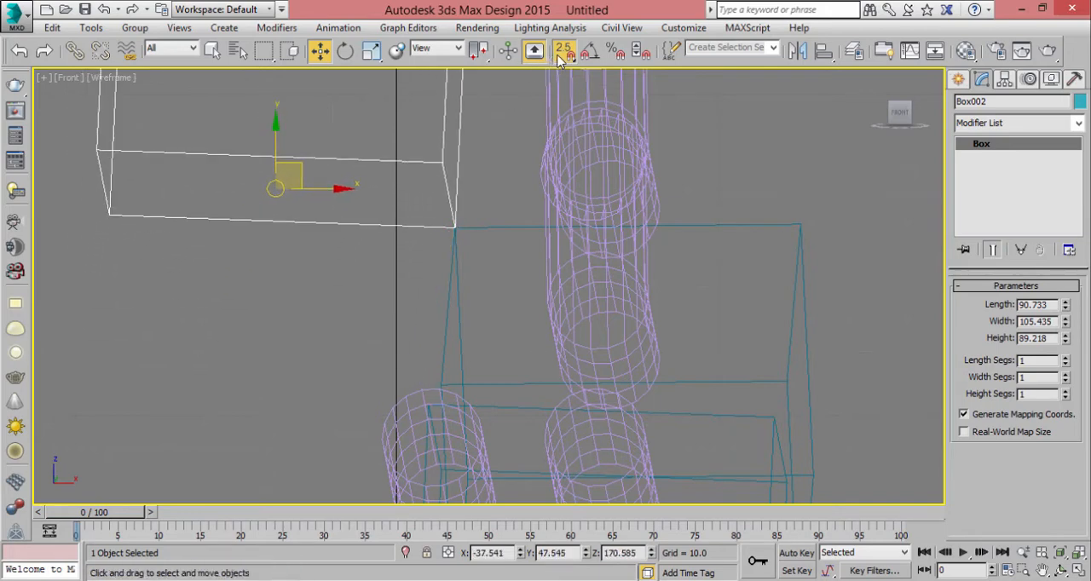
- Set snapping to 2D and draw a curved three-point Line spline beside the cylinders in the Front view
{"action": "left_click_drag", "start_coordinate": [560, 58], "coordinate": [562, 77]}
{"action": "middle_click_drag", "start_coordinate": [670, 117], "coordinate": [620, 164]}
{"action": "left_click", "coordinate": [959, 79]}
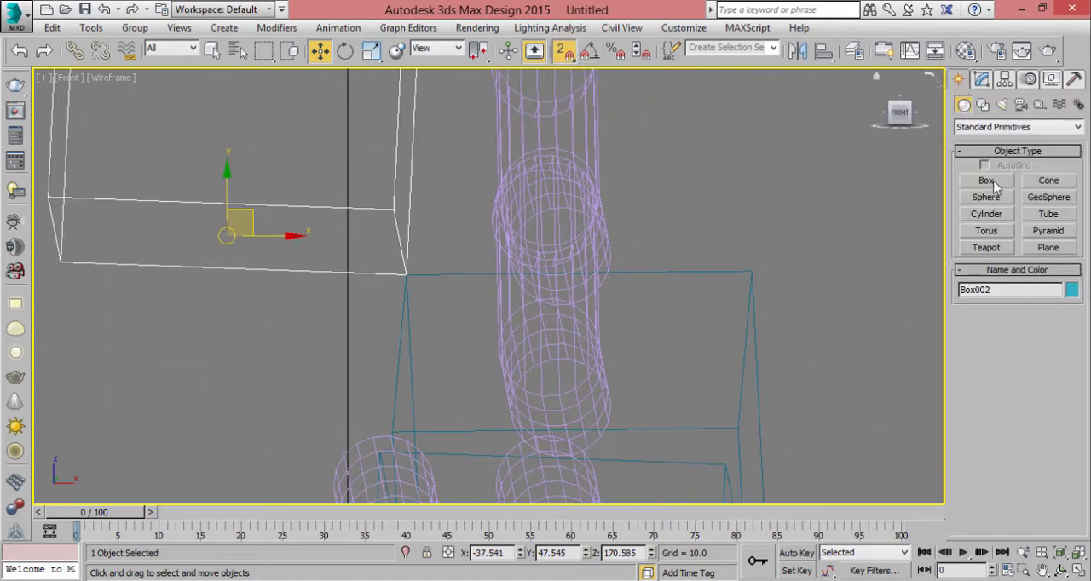
{"action": "left_click", "coordinate": [982, 104]}
{"action": "left_click", "coordinate": [987, 194]}
{"action": "middle_click_drag", "start_coordinate": [738, 194], "coordinate": [567, 179]}
{"action": "left_click_drag", "start_coordinate": [568, 179], "coordinate": [730, 148]}
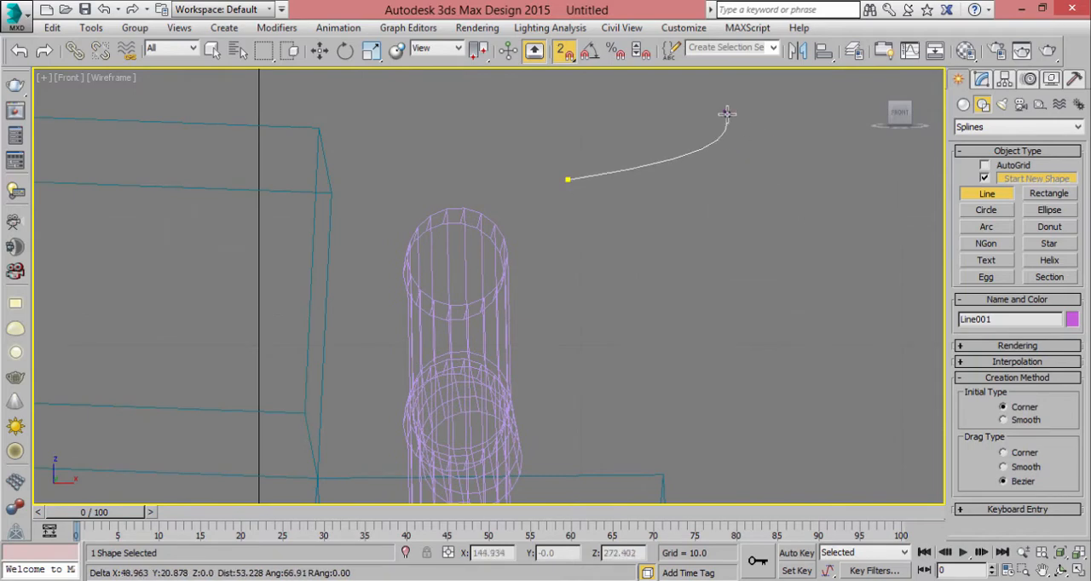
{"action": "left_click", "coordinate": [759, 286]}
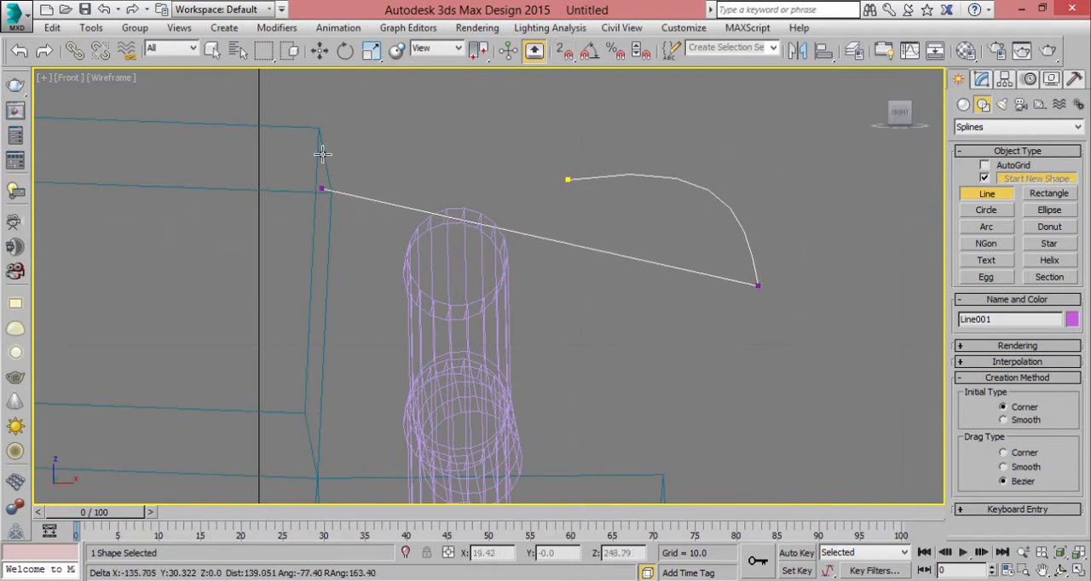
{"action": "middle_click_drag", "start_coordinate": [341, 192], "coordinate": [420, 150]}
{"action": "left_click_drag", "start_coordinate": [825, 281], "coordinate": [798, 380]}
{"action": "left_click", "coordinate": [798, 380]}
{"action": "right_click", "coordinate": [865, 409]}
{"action": "key", "text": "w"}
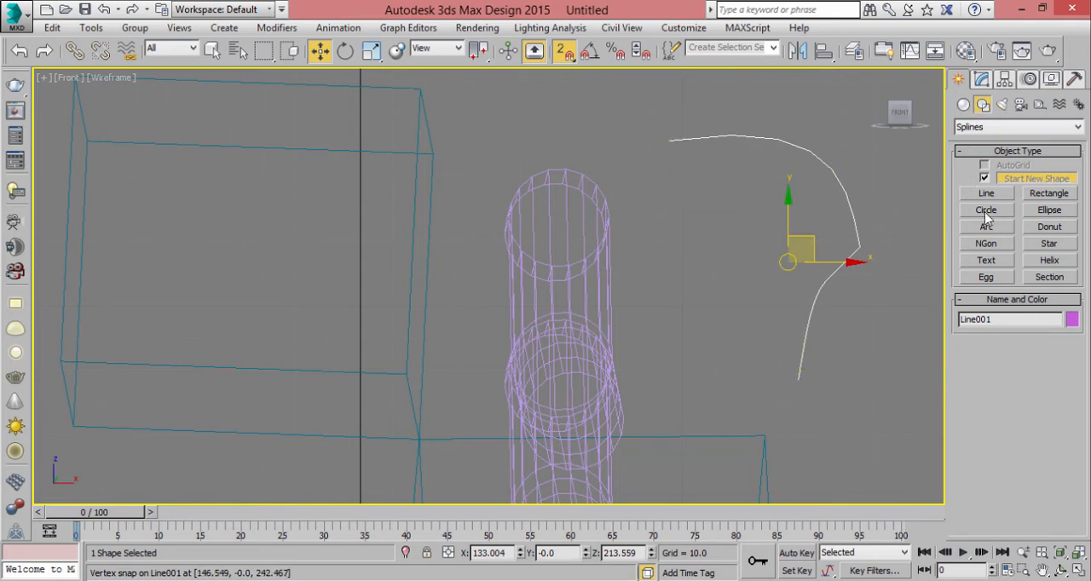
- Switch snapping to 2.5D and move the curved line horizontally over the cylinders to about X 41.5
{"action": "left_click", "coordinate": [1002, 153]}
{"action": "left_click", "coordinate": [1002, 153]}
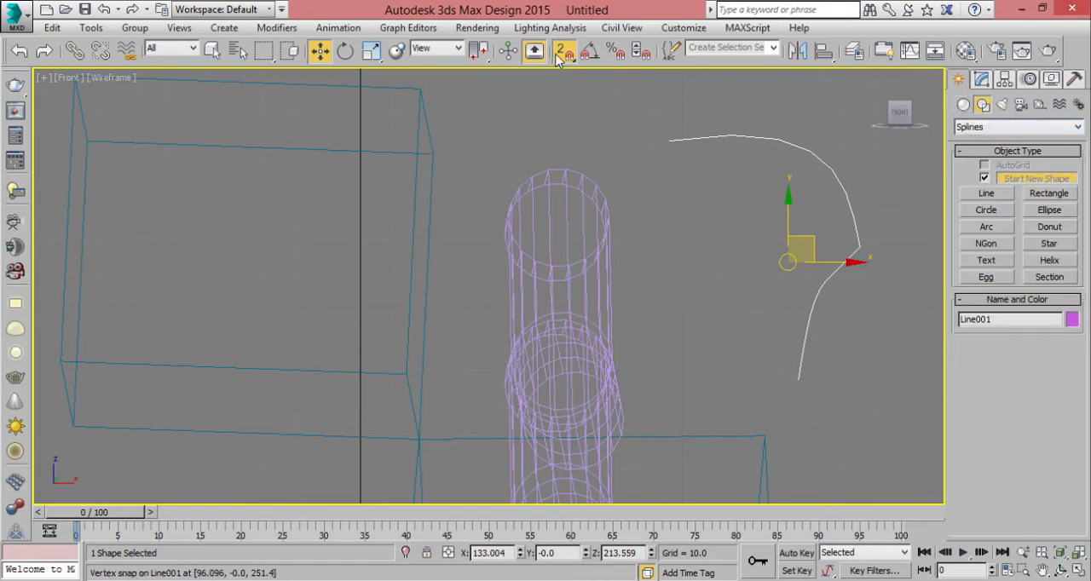
{"action": "left_click_drag", "start_coordinate": [559, 58], "coordinate": [553, 102]}
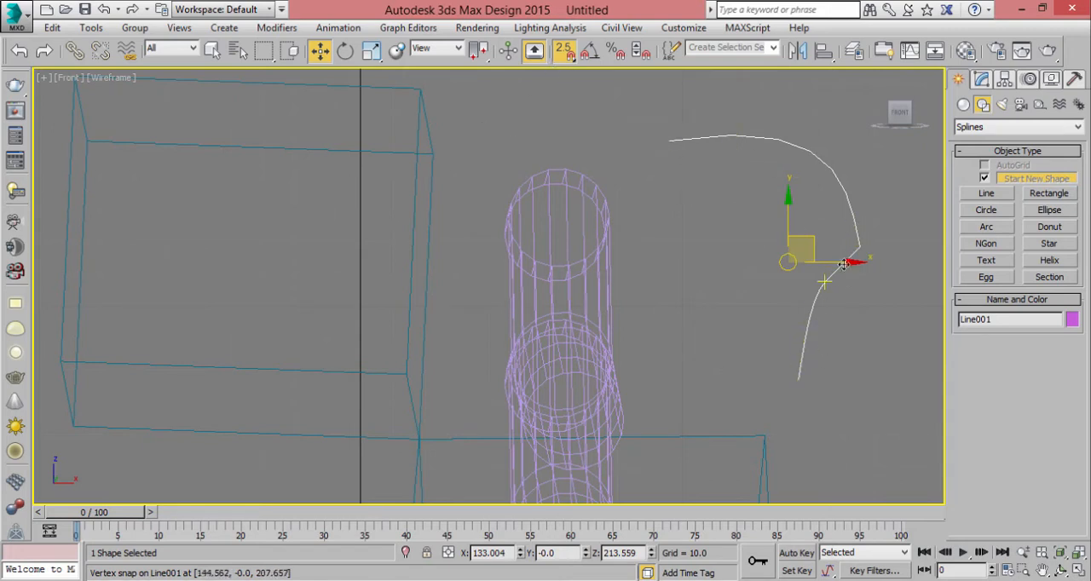
{"action": "left_click_drag", "start_coordinate": [788, 262], "coordinate": [408, 229]}
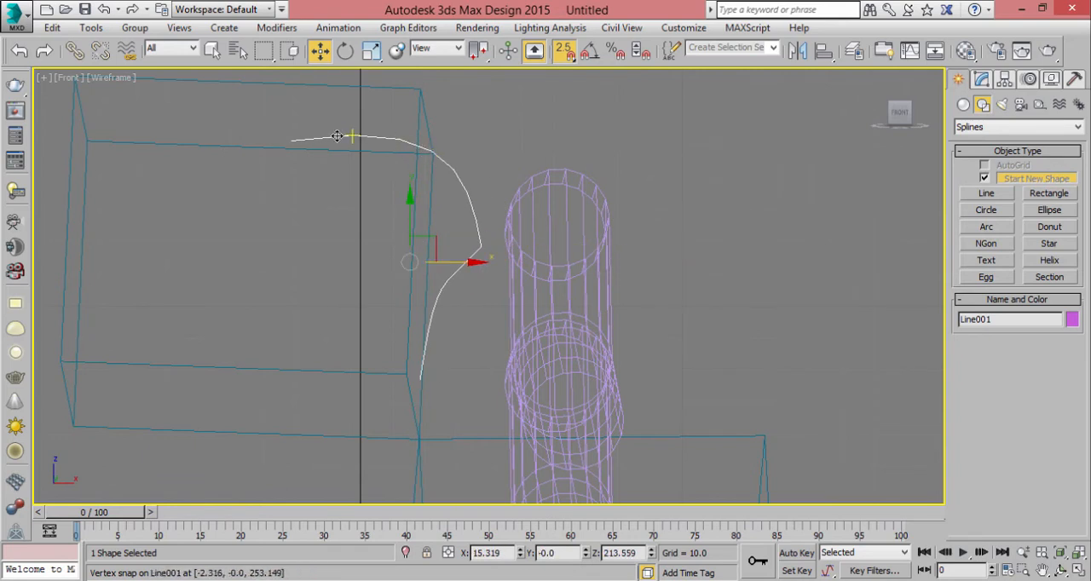
{"action": "left_click_drag", "start_coordinate": [290, 139], "coordinate": [400, 156]}
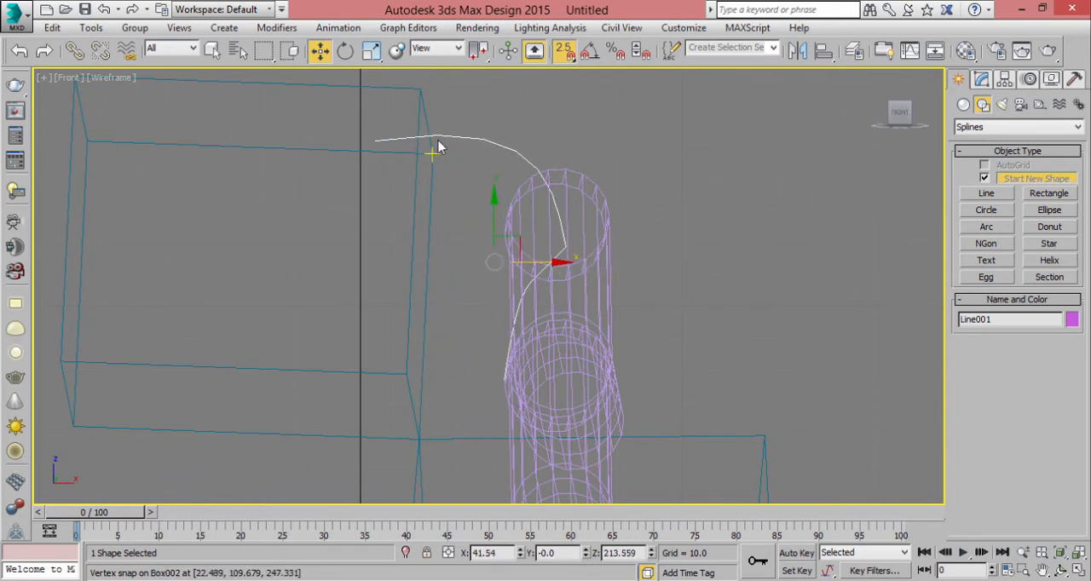
- Set snapping to 2D and move the curved line horizontally away from the boxes to about X 96.2
{"action": "left_click", "coordinate": [560, 53]}
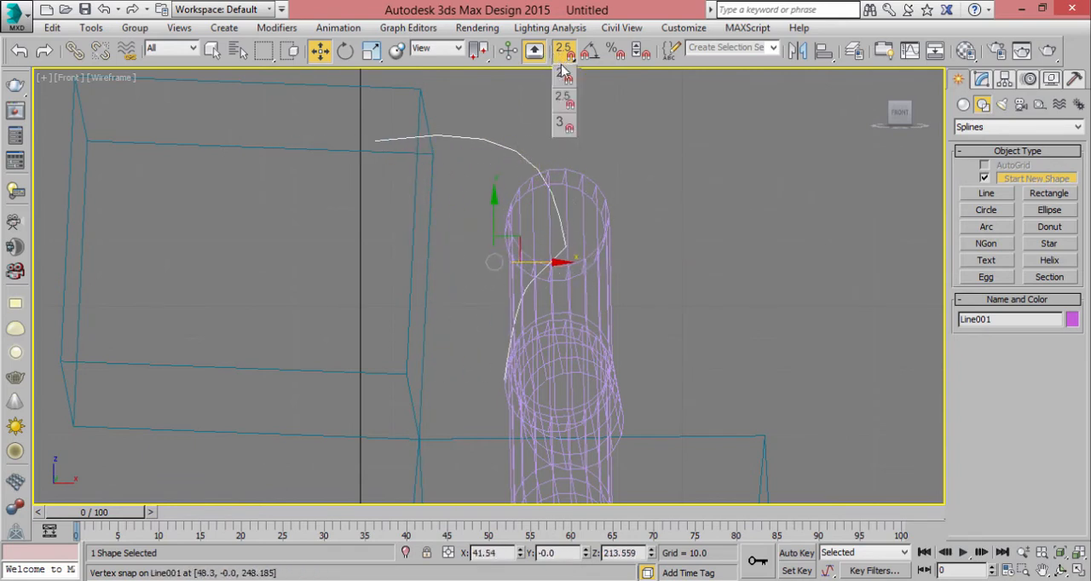
{"action": "left_click", "coordinate": [561, 73]}
{"action": "left_click_drag", "start_coordinate": [377, 140], "coordinate": [804, 262]}
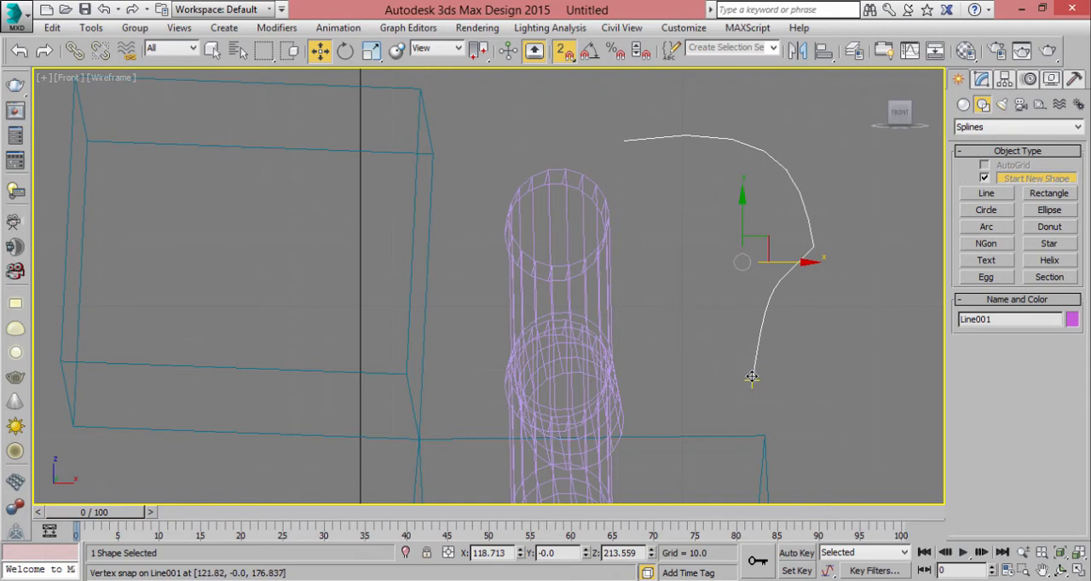
{"action": "left_click_drag", "start_coordinate": [753, 379], "coordinate": [721, 343]}
- Maximize the Perspective view and turn object snapping off
{"action": "key", "text": "alt+w"}
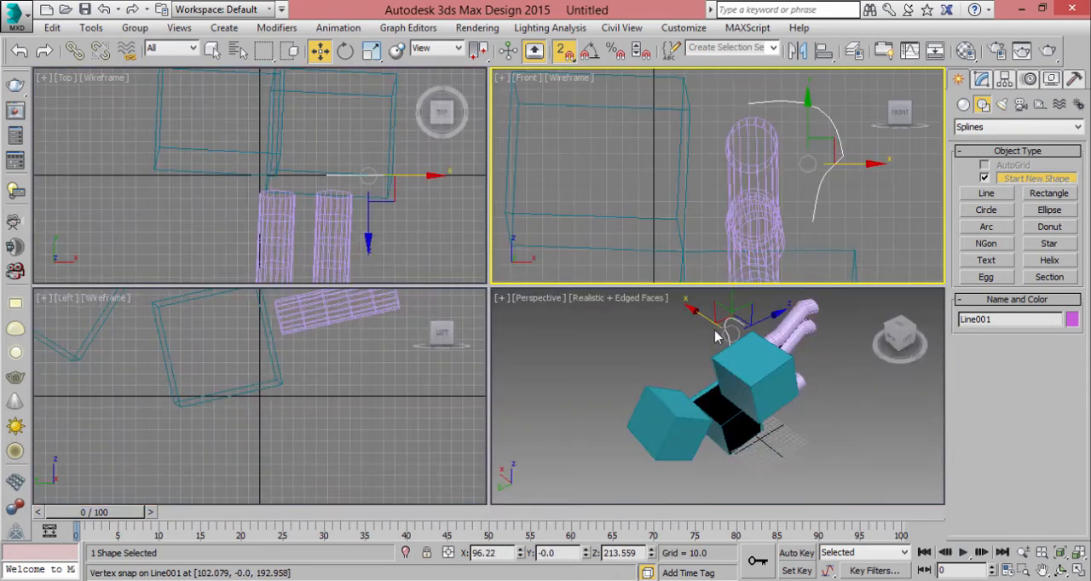
{"action": "right_click", "coordinate": [678, 389]}
{"action": "key", "text": "alt+w"}
{"action": "middle_click_drag", "start_coordinate": [608, 399], "coordinate": [733, 256], "text": "alt"}
{"action": "key", "text": "s"}
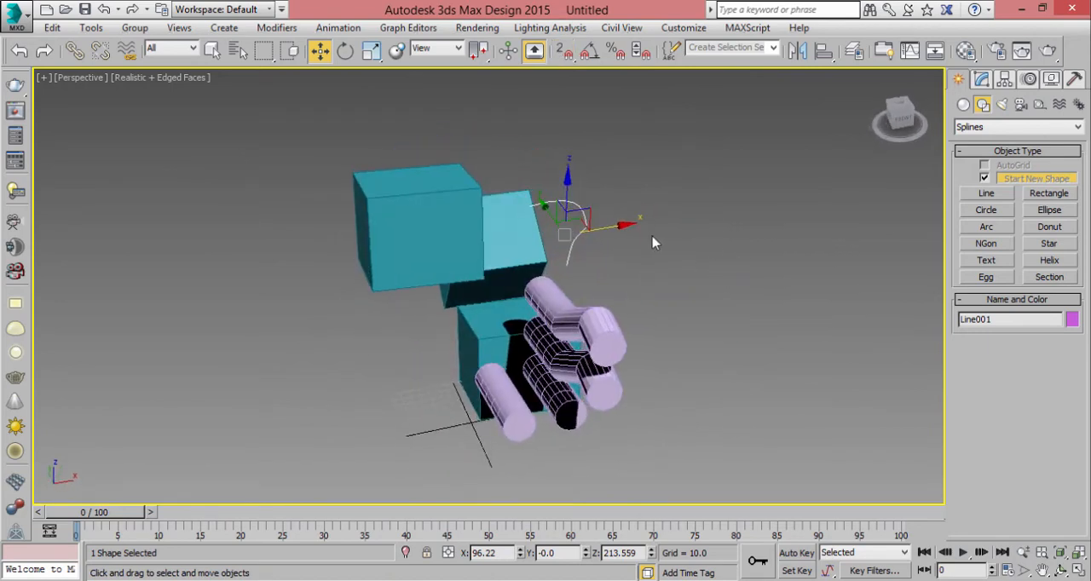
- Deselect the curved line and examine the boxes, cylinders and curve from several angles in the Perspective view
{"action": "scroll", "coordinate": [610, 140], "scroll_direction": "up", "scroll_amount": 5}
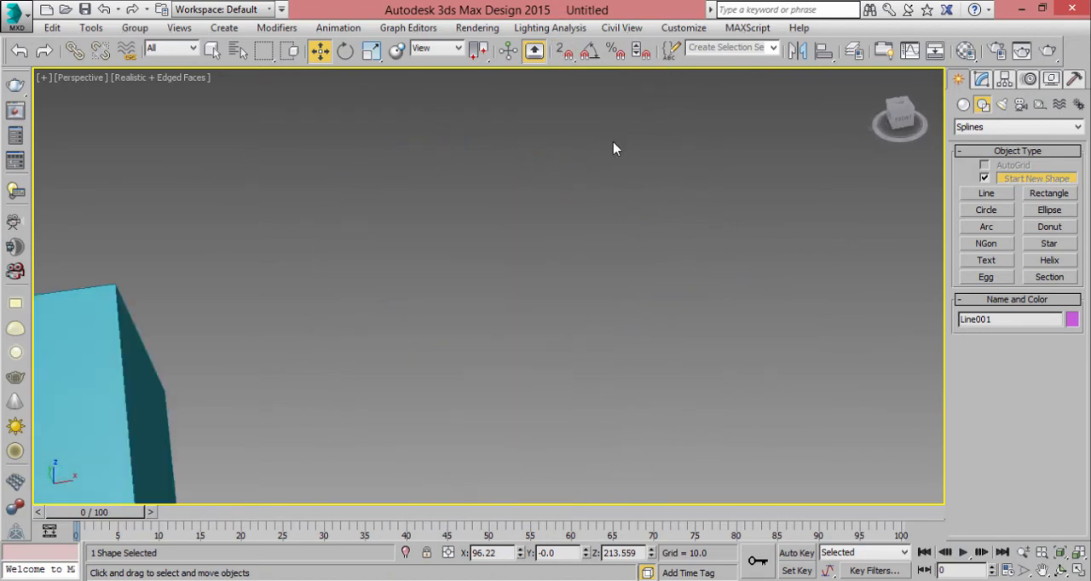
{"action": "middle_click_drag", "start_coordinate": [642, 166], "coordinate": [827, 149]}
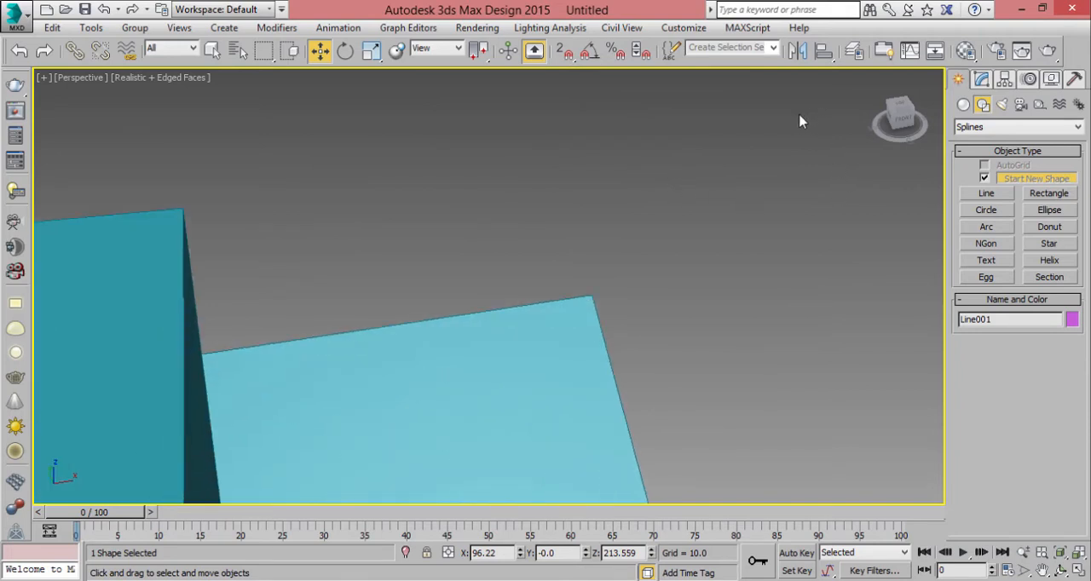
{"action": "left_click", "coordinate": [708, 48]}
{"action": "middle_click_drag", "start_coordinate": [702, 320], "coordinate": [715, 210]}
{"action": "scroll", "coordinate": [716, 210], "scroll_direction": "down", "scroll_amount": 6}
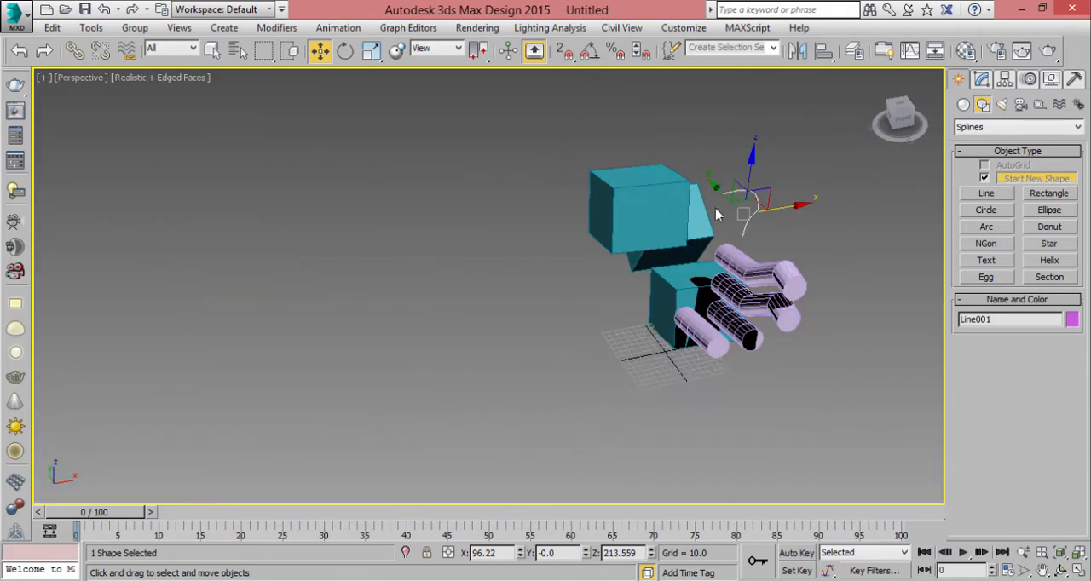
{"action": "middle_click_drag", "start_coordinate": [741, 305], "coordinate": [677, 329]}
{"action": "left_click", "coordinate": [758, 325]}
{"action": "middle_click_drag", "start_coordinate": [758, 325], "coordinate": [461, 280], "text": "alt"}
{"action": "middle_click_drag", "start_coordinate": [629, 204], "coordinate": [556, 202]}
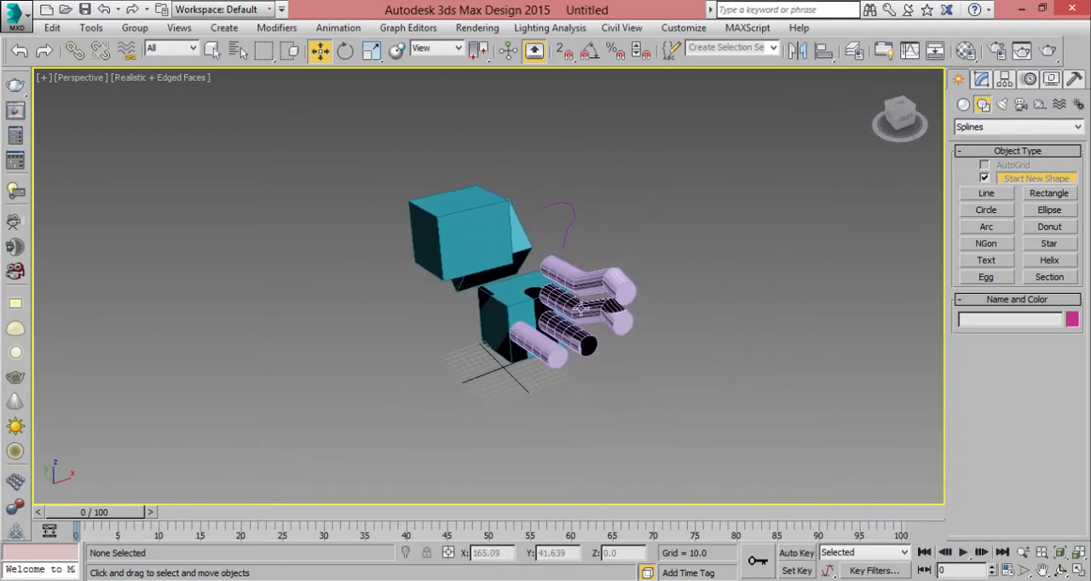
{"action": "scroll", "coordinate": [588, 256], "scroll_direction": "up", "scroll_amount": 4}
{"action": "middle_click_drag", "start_coordinate": [597, 254], "coordinate": [721, 213]}
{"action": "middle_click_drag", "start_coordinate": [503, 332], "coordinate": [644, 367], "text": "alt"}
{"action": "scroll", "coordinate": [596, 318], "scroll_direction": "down", "scroll_amount": 4}
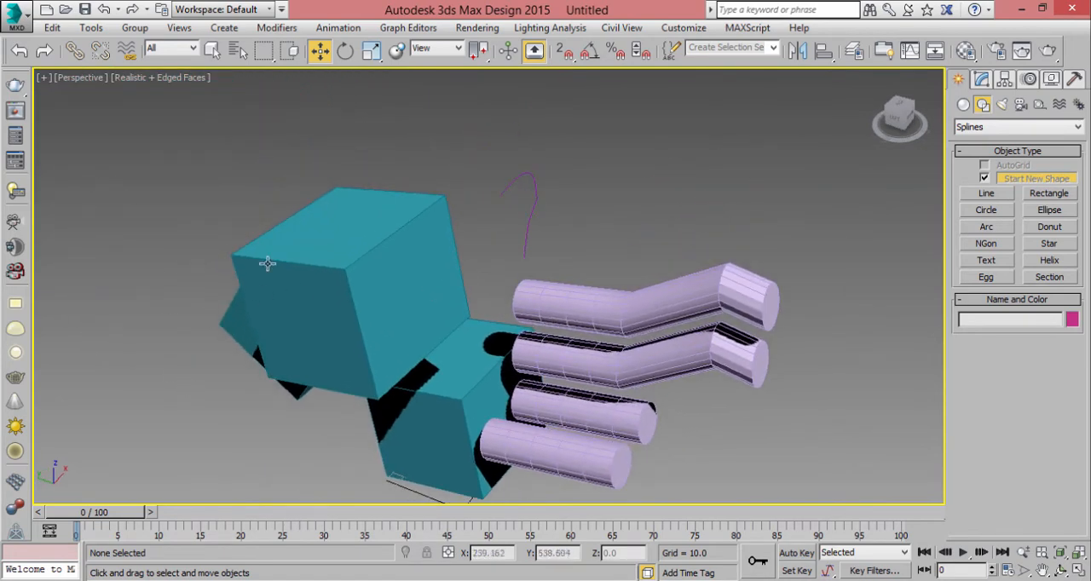
- Select the two bent cylinders together and save them as a named selection set called "number 1"
{"action": "middle_click_drag", "start_coordinate": [445, 309], "coordinate": [428, 242]}
{"action": "left_click_drag", "start_coordinate": [770, 157], "coordinate": [691, 422]}
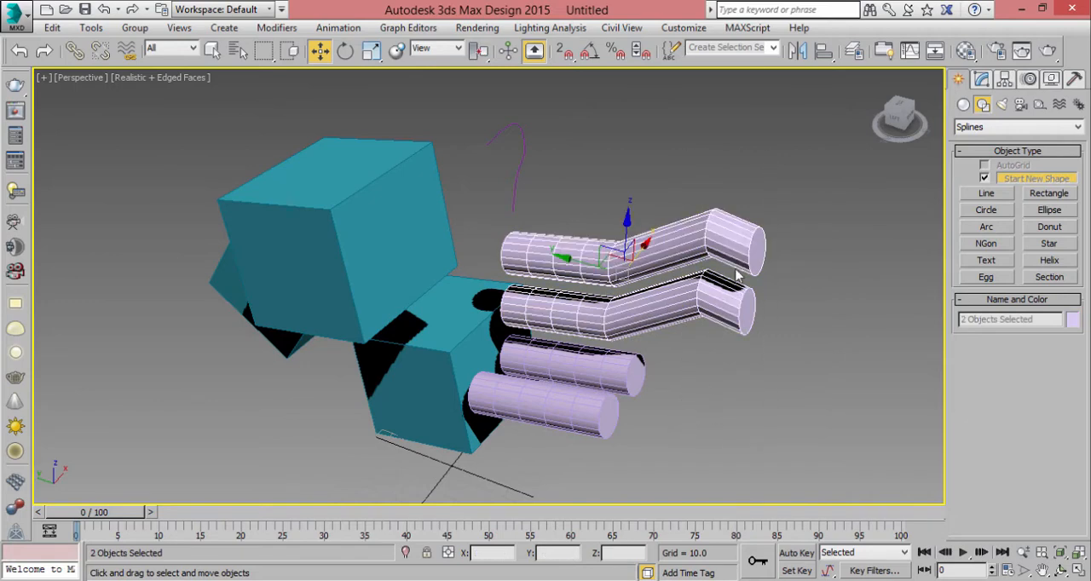
{"action": "left_click", "coordinate": [731, 49]}
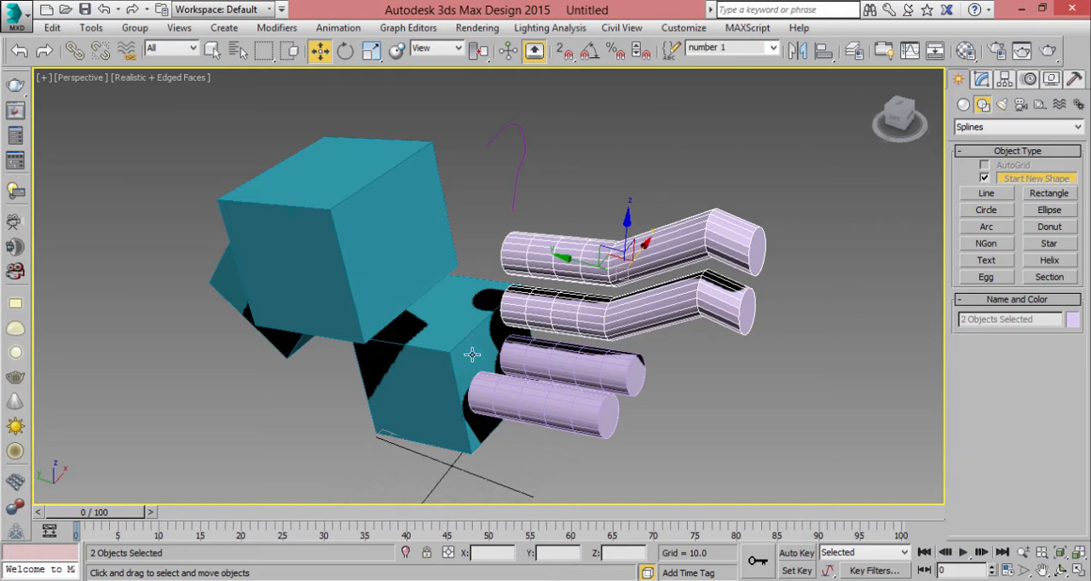
- Create a second named selection set from the two straight cylinders, and select only the lower bent cylinder
{"action": "left_click", "coordinate": [590, 377]}
{"action": "left_click", "coordinate": [598, 405], "text": "ctrl"}
{"action": "left_click", "coordinate": [720, 50]}
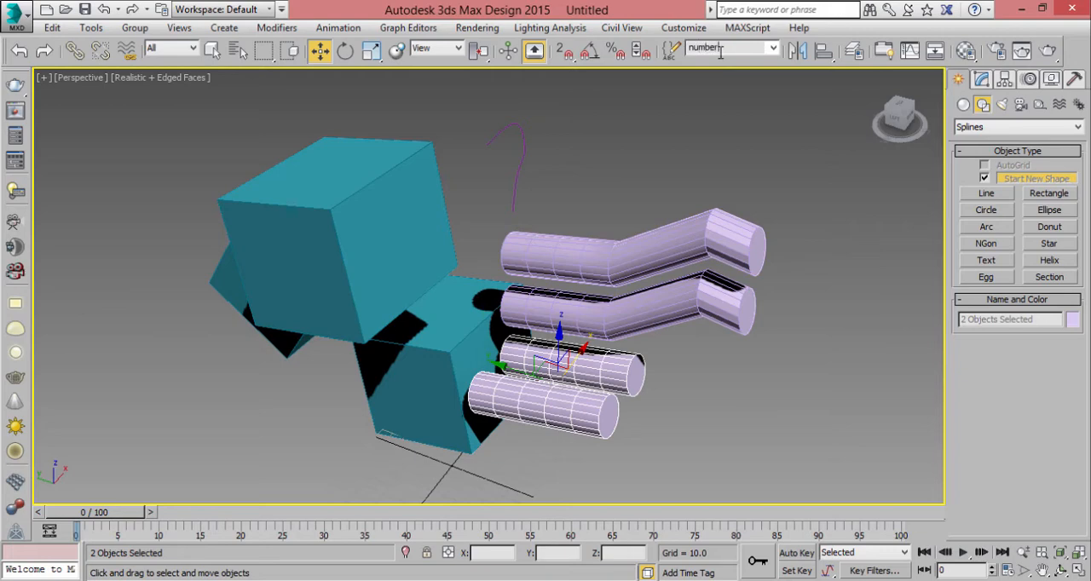
{"action": "left_click", "coordinate": [702, 133]}
{"action": "left_click", "coordinate": [604, 361]}
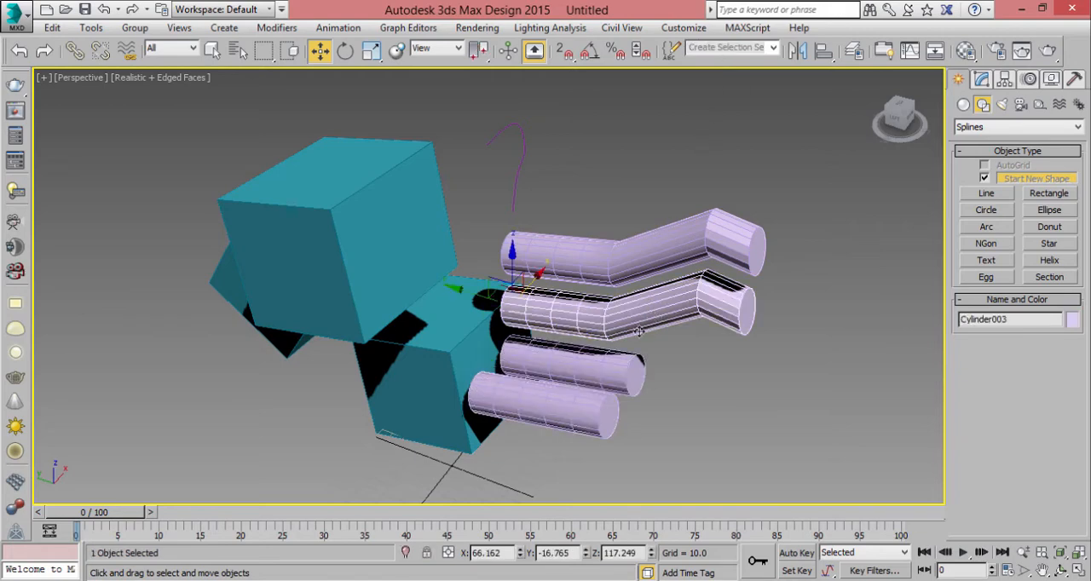
- Select the upper teal box and convert it to an Editable Poly
{"action": "left_click", "coordinate": [342, 247]}
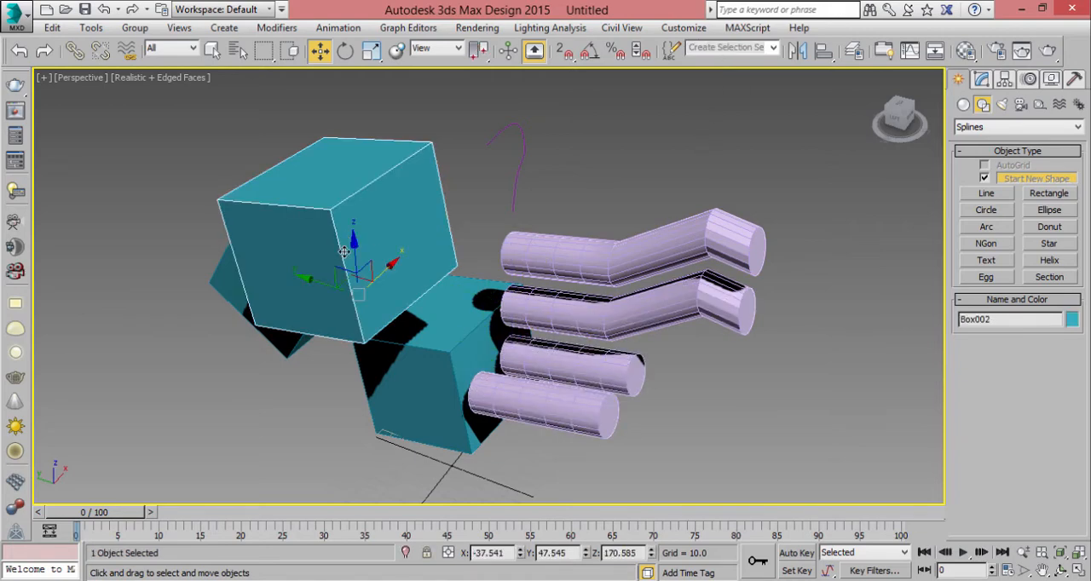
{"action": "left_click", "coordinate": [983, 80]}
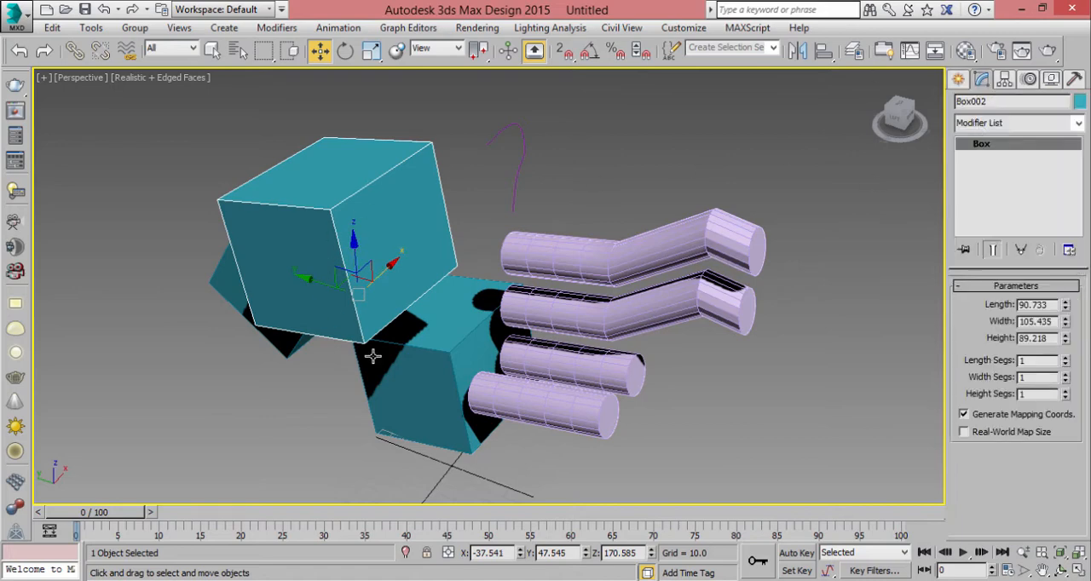
{"action": "right_click", "coordinate": [381, 226]}
{"action": "mouse_move", "coordinate": [460, 388]}
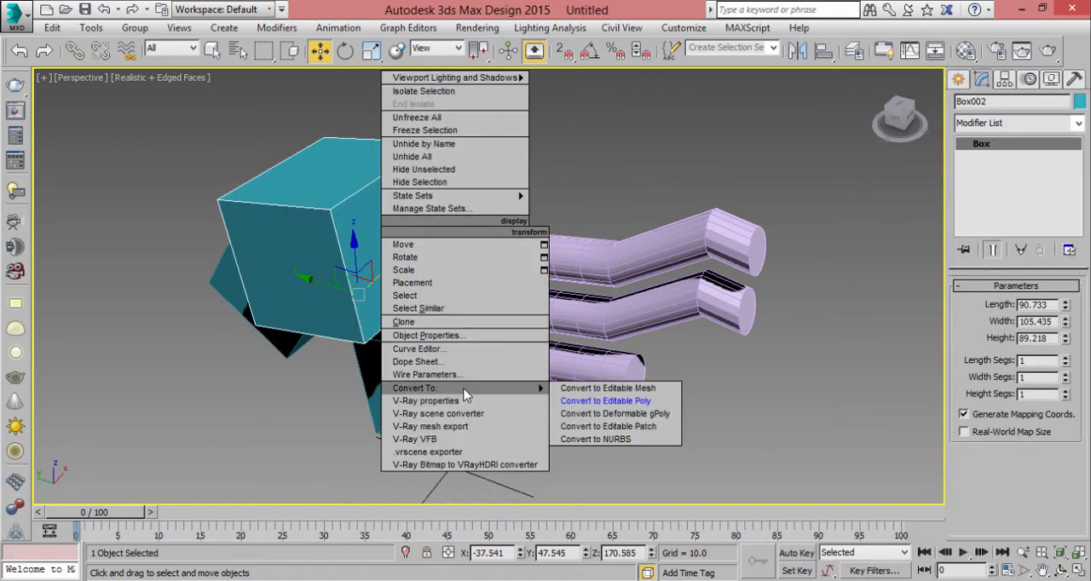
{"action": "left_click", "coordinate": [653, 405]}
- Select the two front-facing side polygons of the upper box and turn on shading of selected faces
{"action": "key", "text": "4"}
{"action": "left_click", "coordinate": [378, 214]}
{"action": "left_click", "coordinate": [304, 246], "text": "ctrl"}
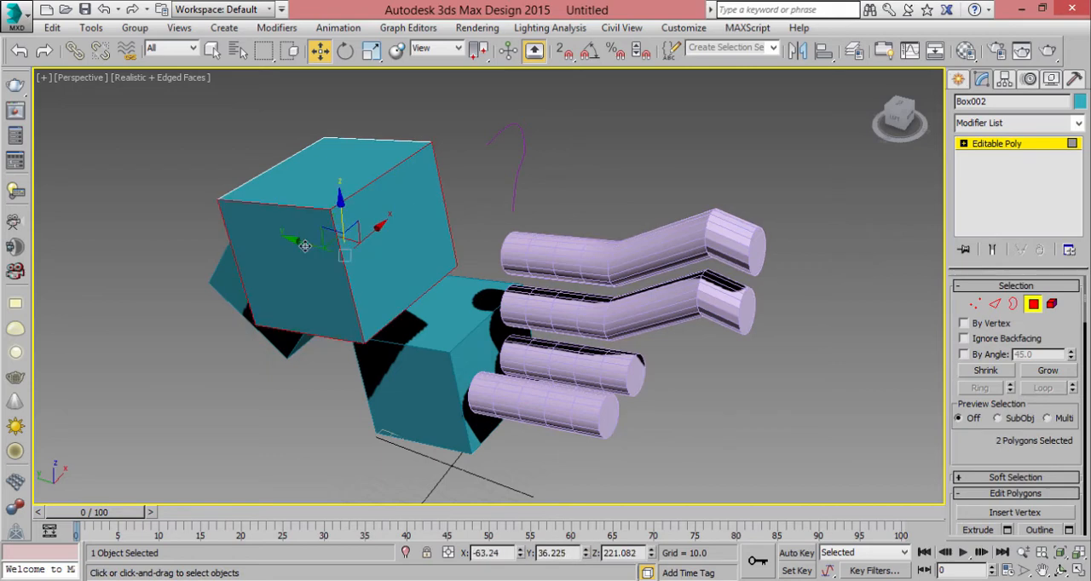
{"action": "key", "text": "2"}
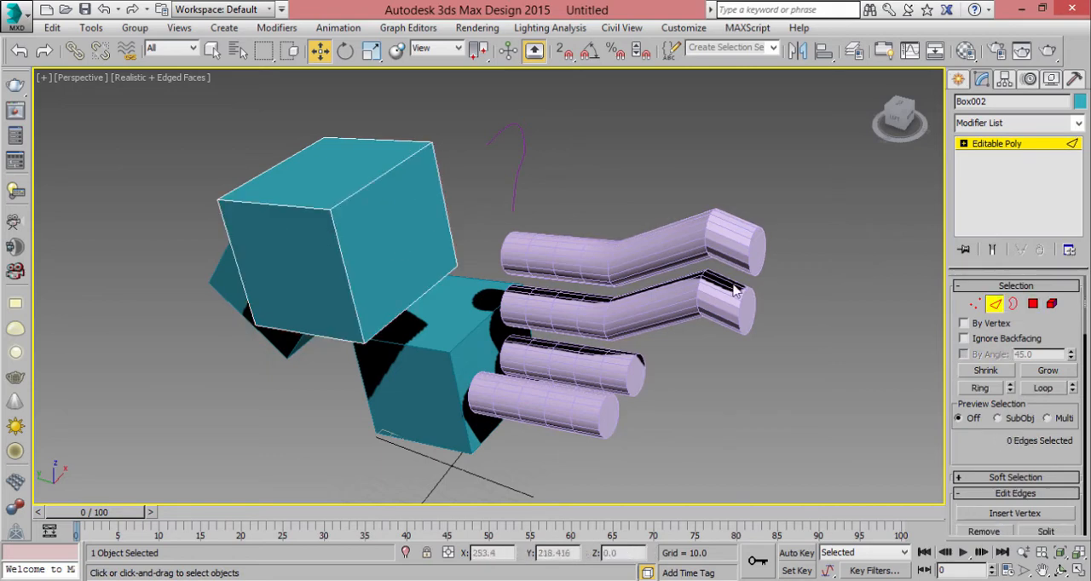
{"action": "left_click", "coordinate": [1033, 305]}
{"action": "key", "text": "F2"}
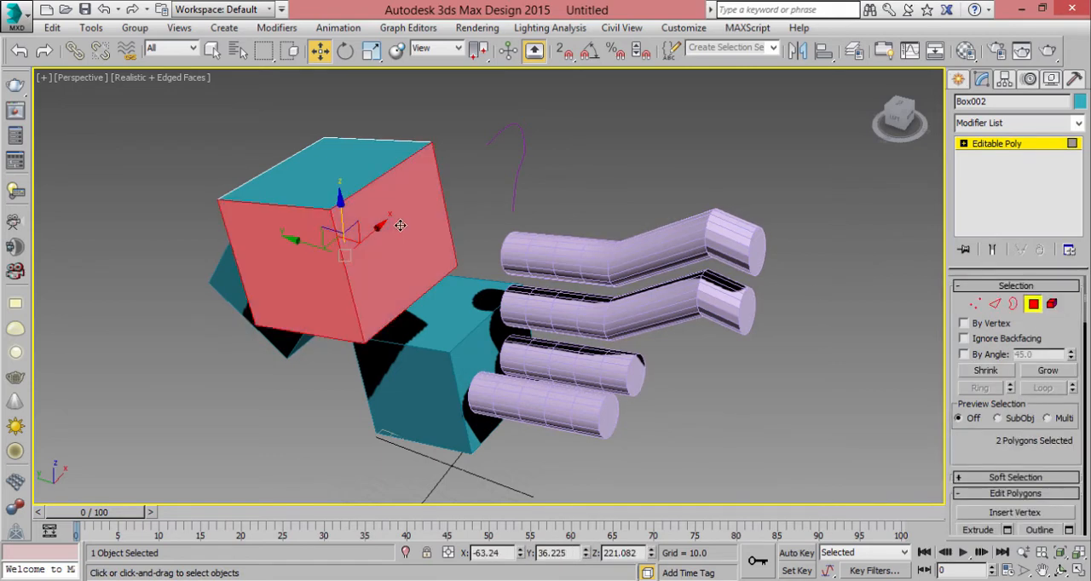
- Save the two selected side polygons as a named selection set "2 face" and the box's top polygon as "top face"
{"action": "mouse_move", "coordinate": [406, 223]}
{"action": "middle_mouse_down"}
{"action": "mouse_move", "coordinate": [529, 224]}
{"action": "mouse_move", "coordinate": [541, 214]}
{"action": "mouse_move", "coordinate": [529, 253]}
{"action": "mouse_move", "coordinate": [549, 193]}
{"action": "middle_mouse_up"}
{"action": "middle_click_drag", "start_coordinate": [484, 261], "coordinate": [670, 164], "text": "alt"}
{"action": "left_click", "coordinate": [735, 44]}
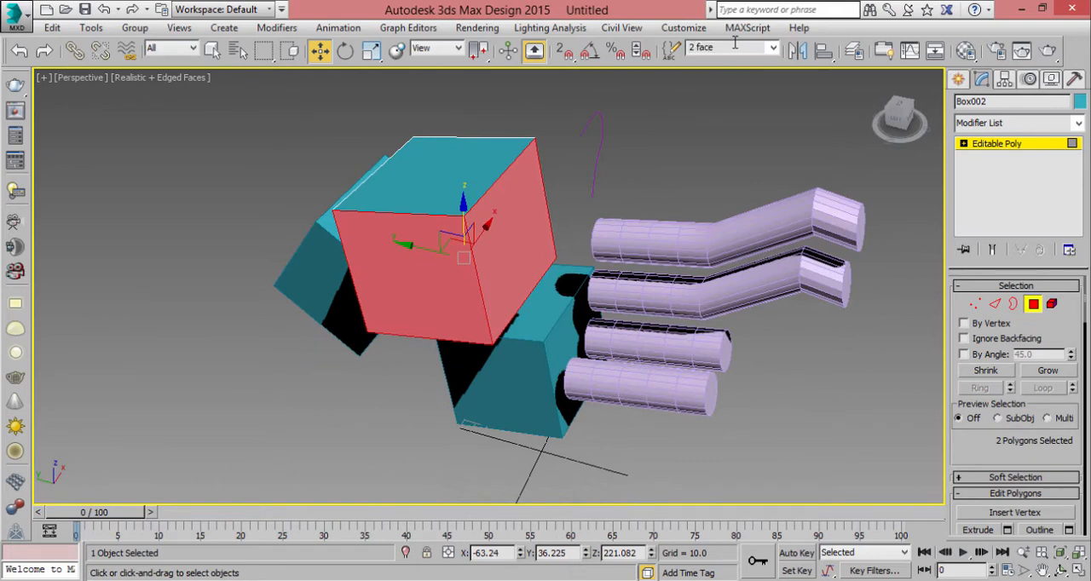
{"action": "left_click", "coordinate": [433, 174]}
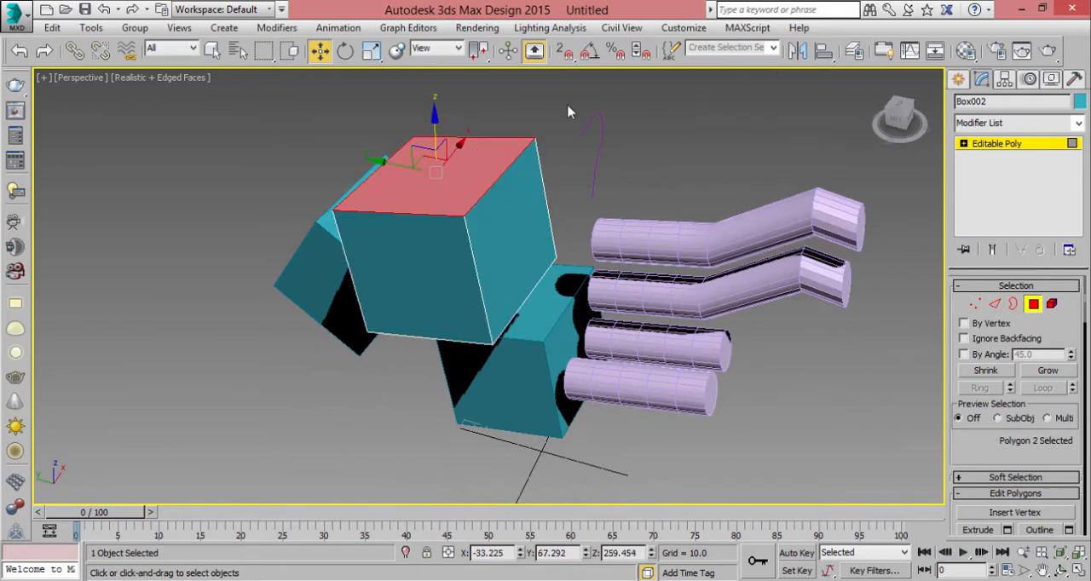
{"action": "left_click", "coordinate": [728, 49]}
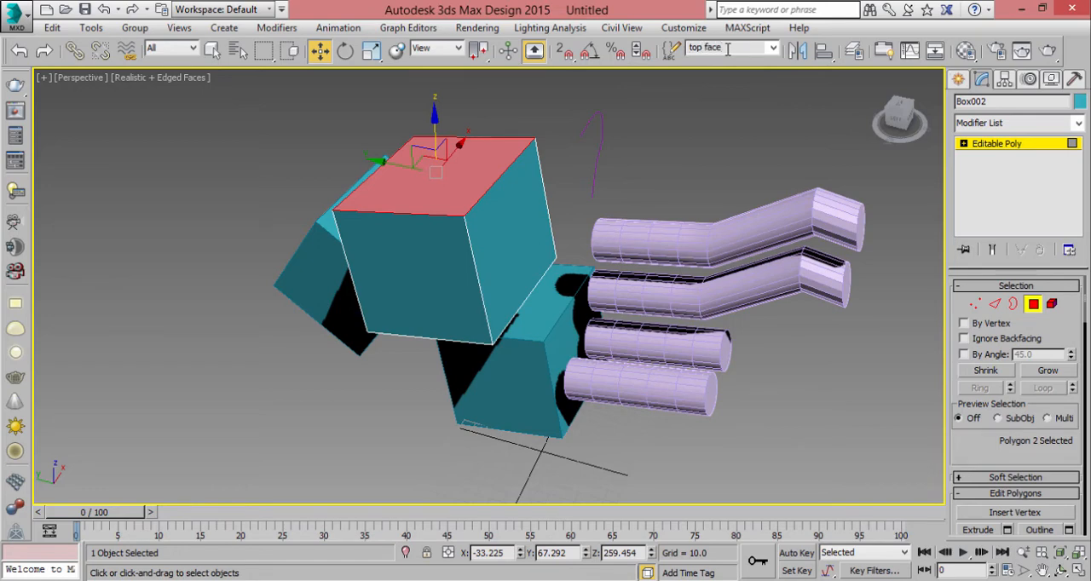
- Recall the "top face" and "2 face" polygon selection sets alternately on the upper box
{"action": "left_click", "coordinate": [773, 48]}
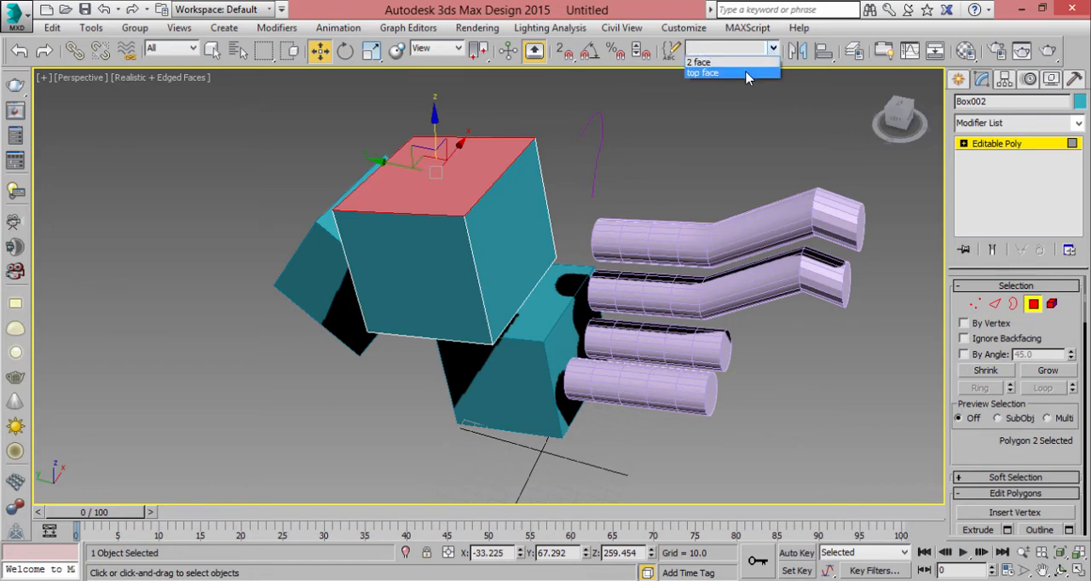
{"action": "left_click", "coordinate": [748, 72]}
{"action": "left_click", "coordinate": [772, 49]}
{"action": "left_click", "coordinate": [733, 64]}
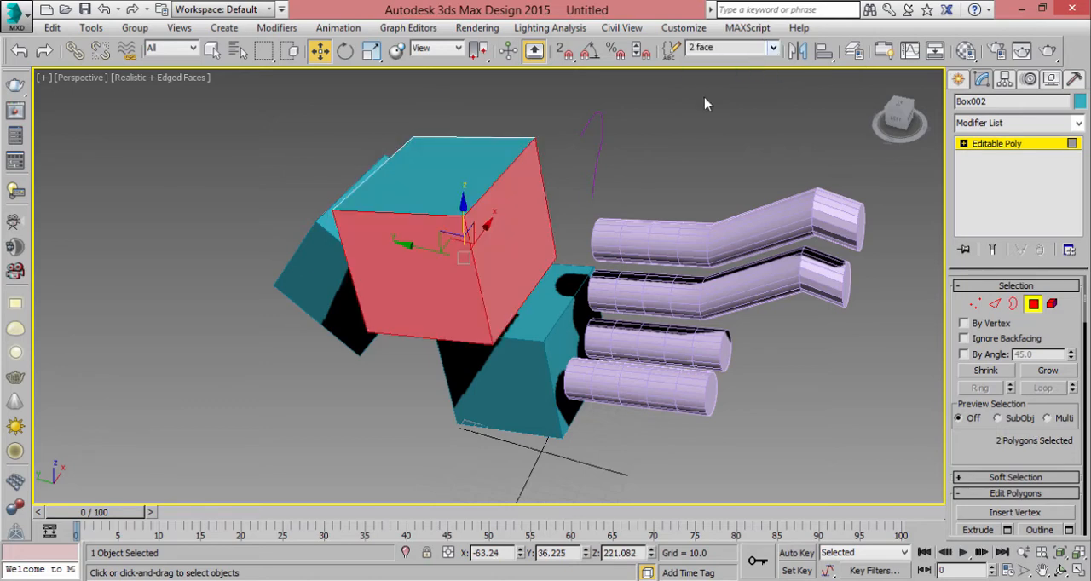
{"action": "left_click", "coordinate": [772, 49]}
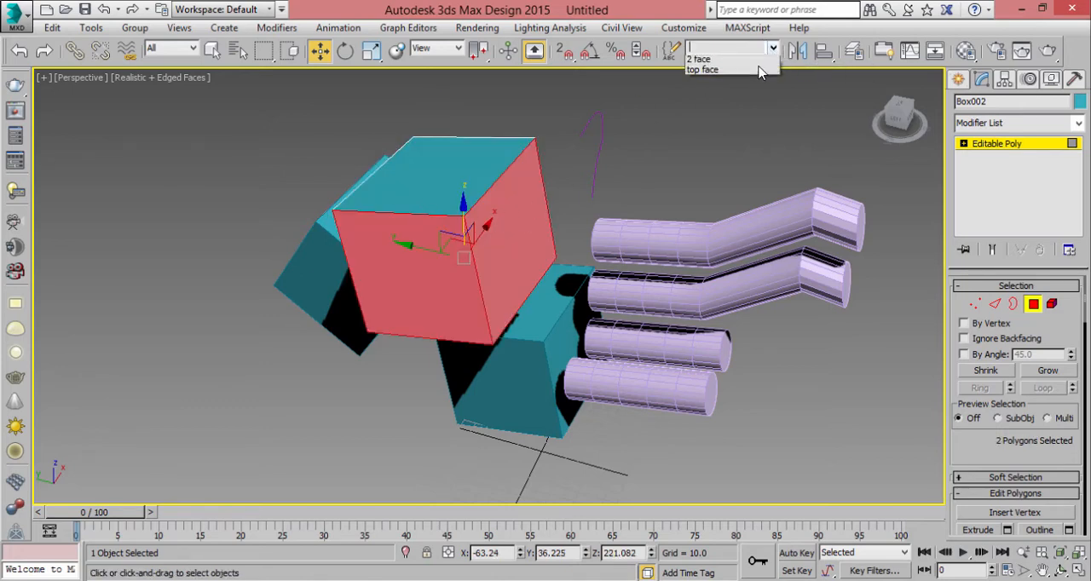
{"action": "left_click", "coordinate": [748, 71]}
{"action": "left_click", "coordinate": [772, 49]}
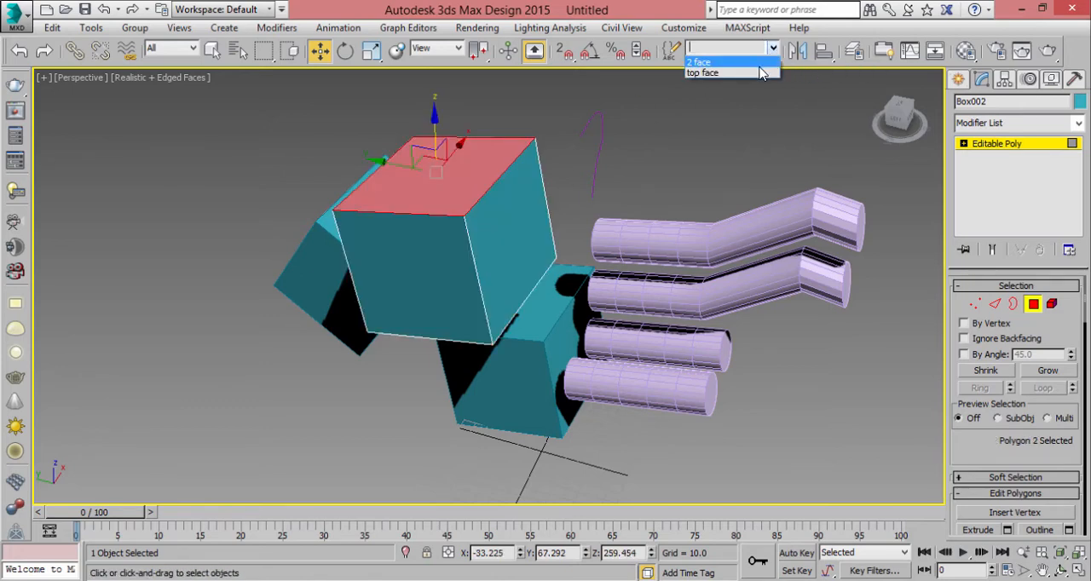
{"action": "left_click", "coordinate": [761, 63]}
- Select various single polygons of the upper box, and recall its two side polygons with the "2 face" set
{"action": "left_click", "coordinate": [453, 185]}
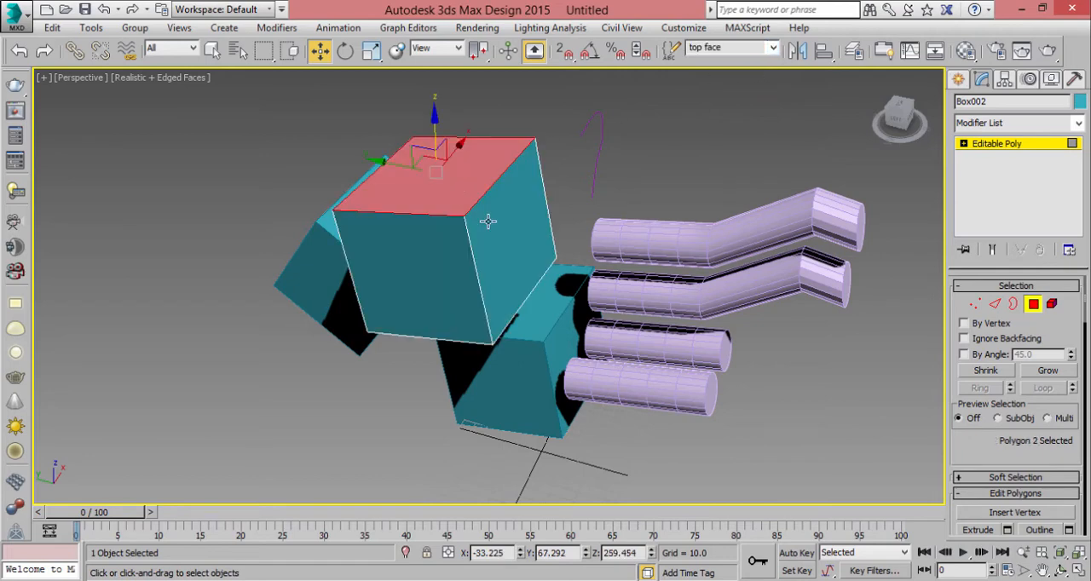
{"action": "left_click", "coordinate": [489, 223]}
{"action": "left_click", "coordinate": [436, 240]}
{"action": "left_click", "coordinate": [431, 197]}
{"action": "left_click", "coordinate": [490, 216]}
{"action": "middle_click_drag", "start_coordinate": [490, 216], "coordinate": [471, 234], "text": "alt"}
{"action": "left_click", "coordinate": [409, 214]}
{"action": "left_click", "coordinate": [432, 289]}
{"action": "left_click", "coordinate": [502, 275]}
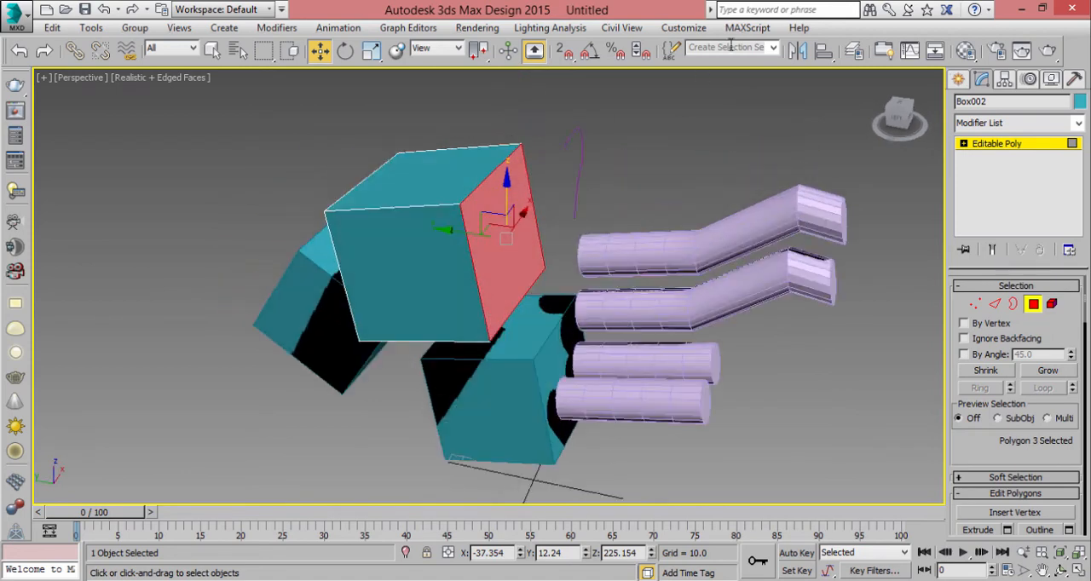
{"action": "left_click", "coordinate": [772, 48]}
{"action": "left_click", "coordinate": [723, 72]}
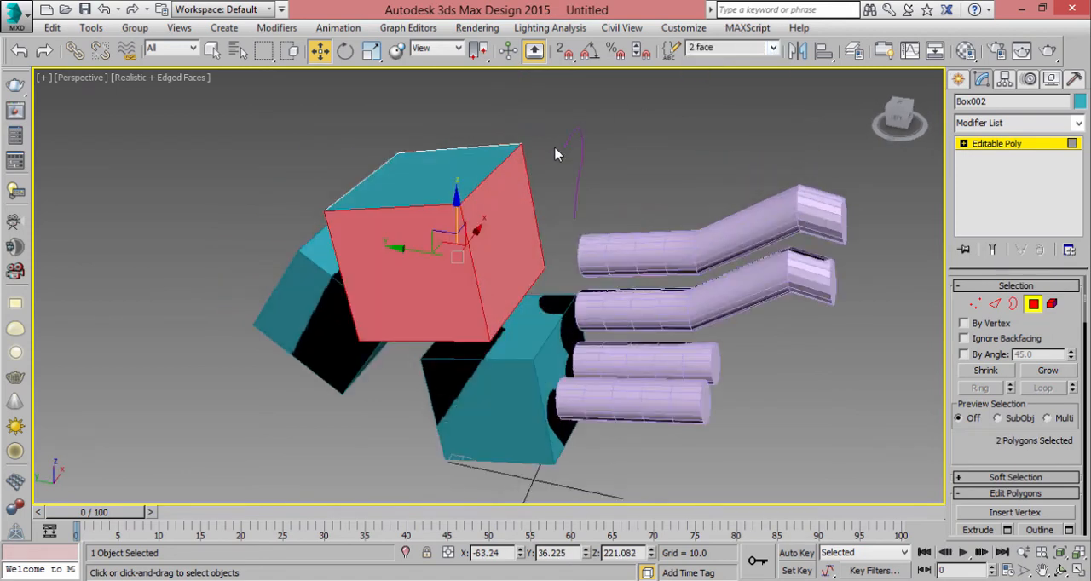
- Return the upper box to object level and check which named selection sets are available there
{"action": "left_click", "coordinate": [1033, 304]}
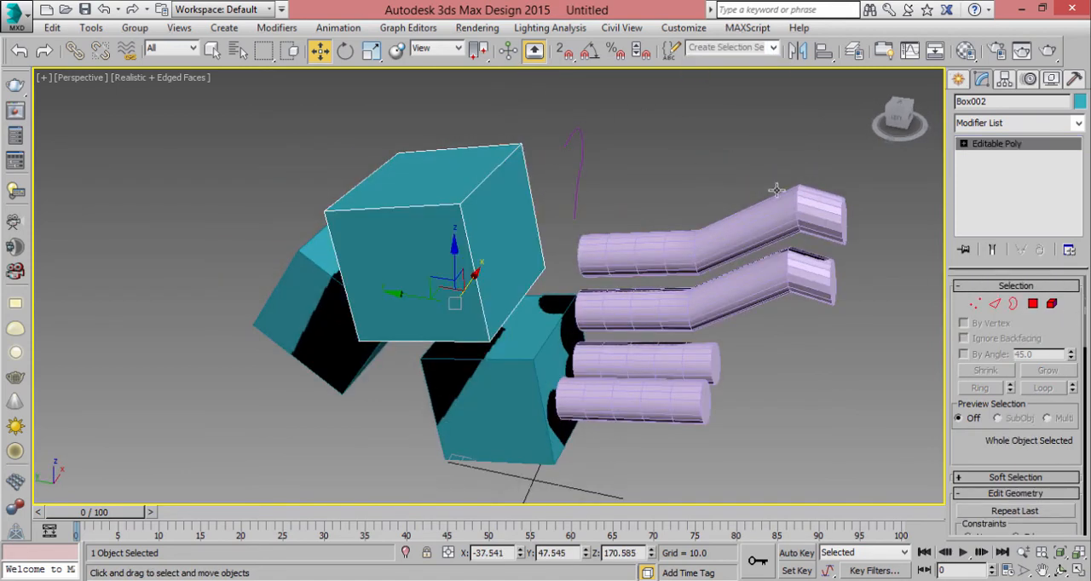
{"action": "left_click", "coordinate": [1033, 305]}
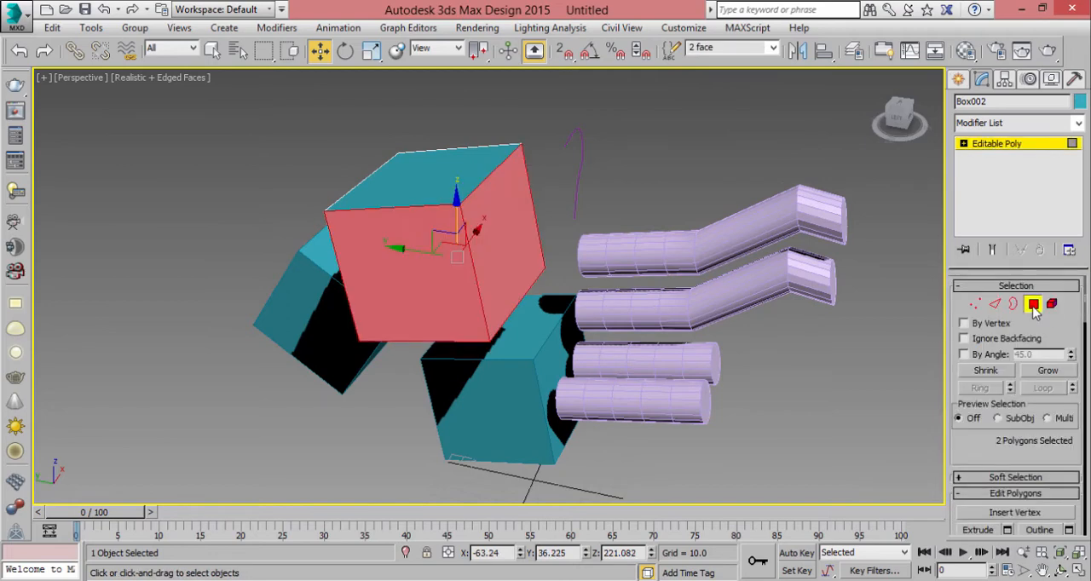
{"action": "left_click", "coordinate": [1033, 306]}
{"action": "left_click", "coordinate": [774, 48]}
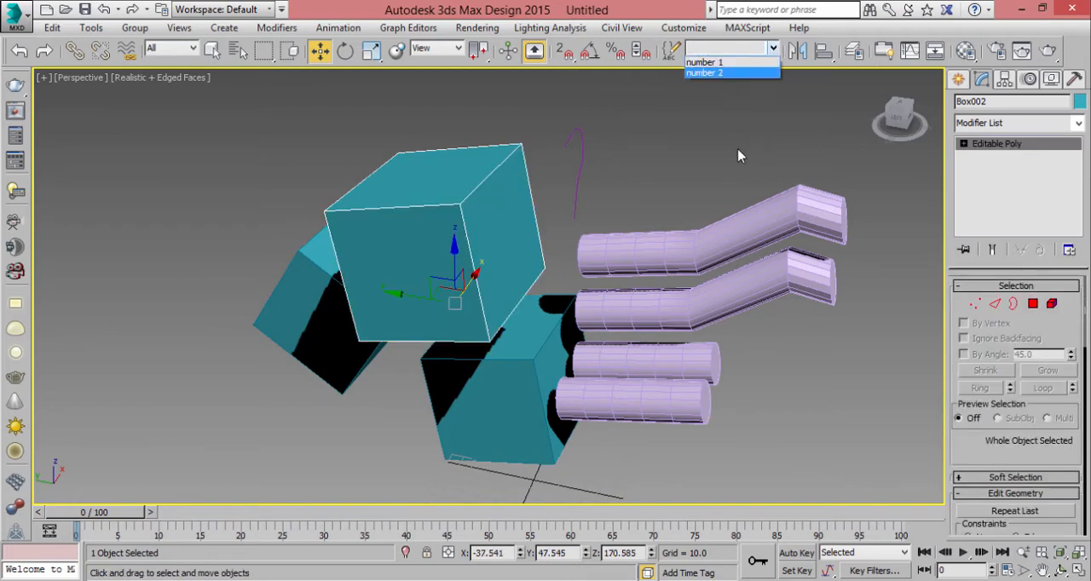
{"action": "left_click", "coordinate": [670, 186]}
- Recall the "number 1" selection set and raise the two bent cylinders about 58 units along Z
{"action": "left_click", "coordinate": [773, 49]}
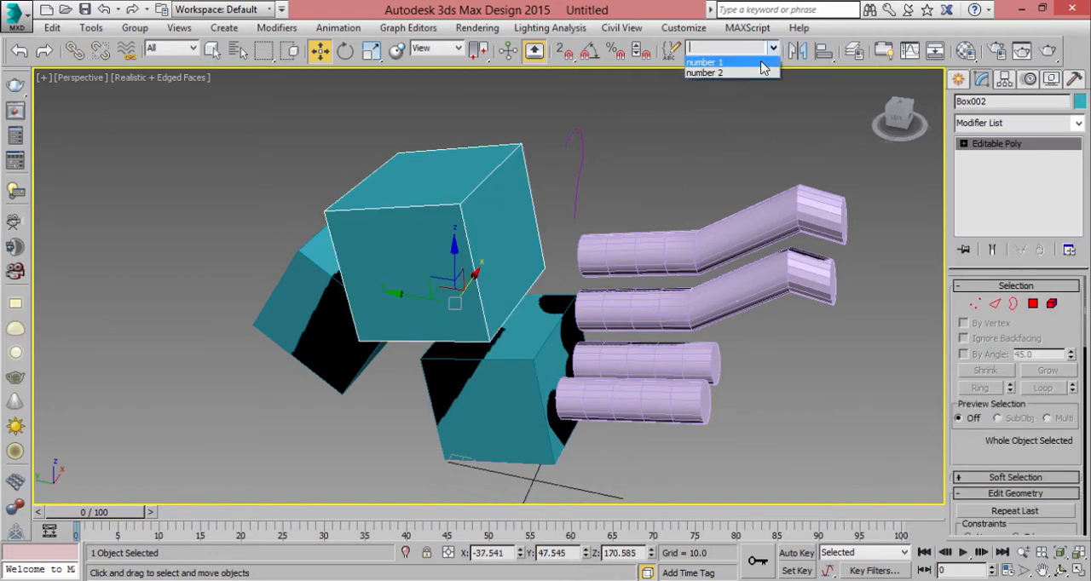
{"action": "left_click", "coordinate": [757, 61]}
{"action": "left_click_drag", "start_coordinate": [713, 200], "coordinate": [766, 68]}
- Recall the "number 2" selection set and raise the two straight cylinders slightly along Z
{"action": "left_click", "coordinate": [773, 49]}
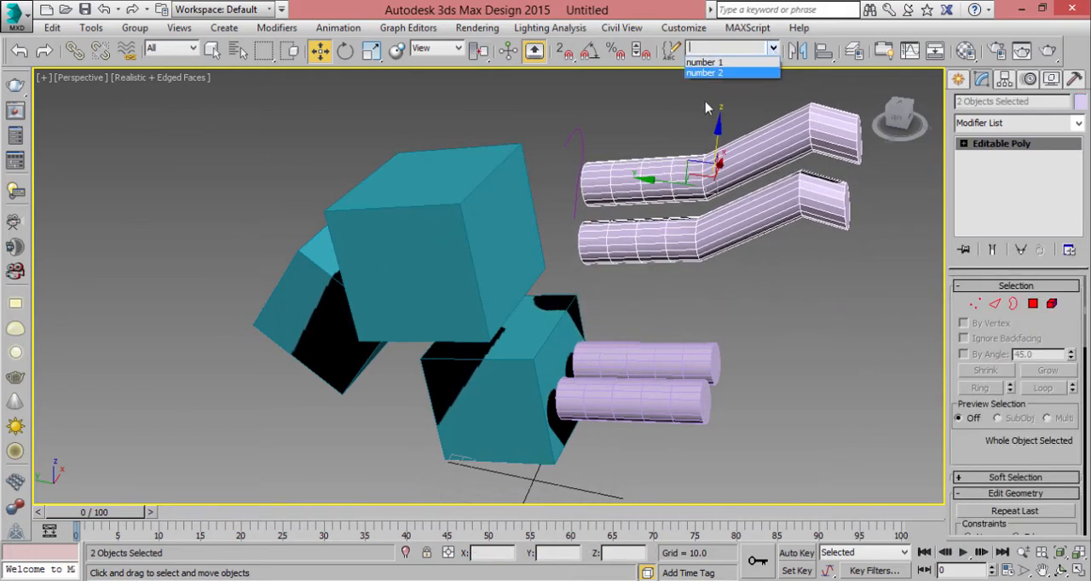
{"action": "left_click", "coordinate": [774, 72]}
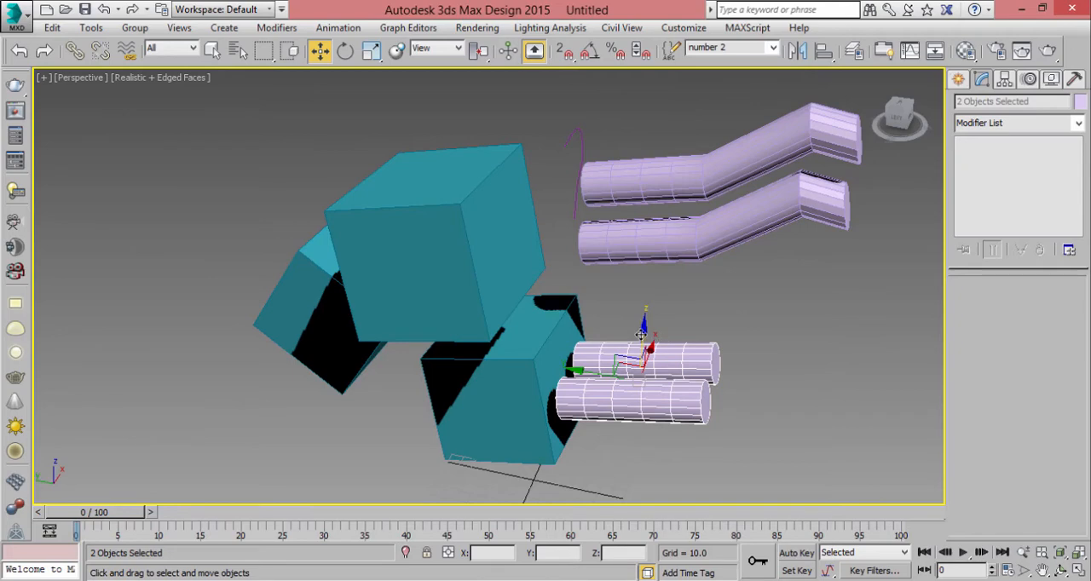
{"action": "left_click_drag", "start_coordinate": [641, 335], "coordinate": [652, 291]}
- Try selecting the bent cylinders by hand, recall them with the "number 1" set, and clear the selection
{"action": "middle_click_drag", "start_coordinate": [718, 312], "coordinate": [525, 349]}
{"action": "left_click", "coordinate": [674, 225]}
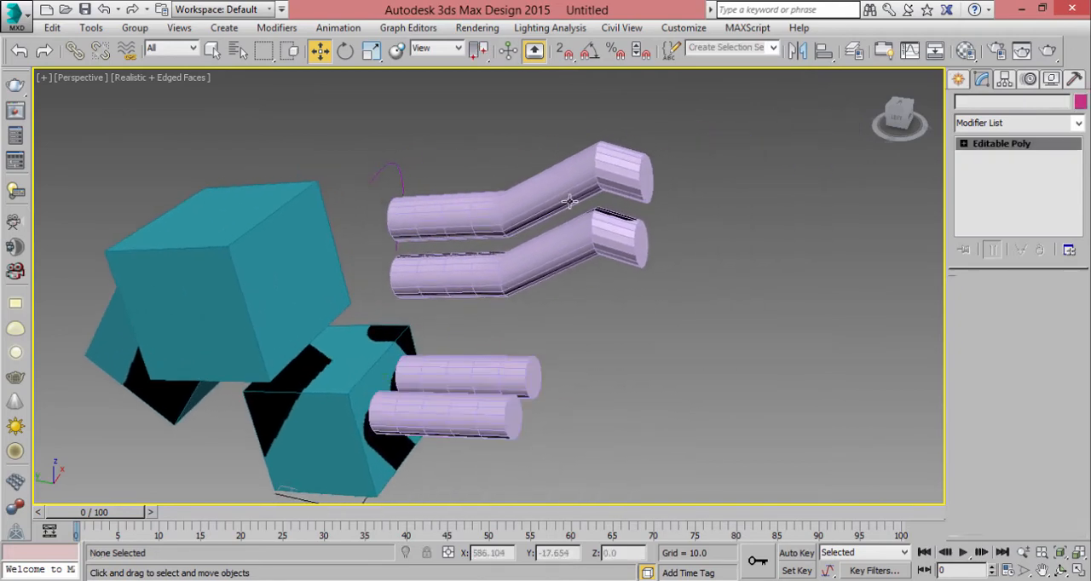
{"action": "left_click", "coordinate": [629, 181]}
{"action": "left_click", "coordinate": [619, 220]}
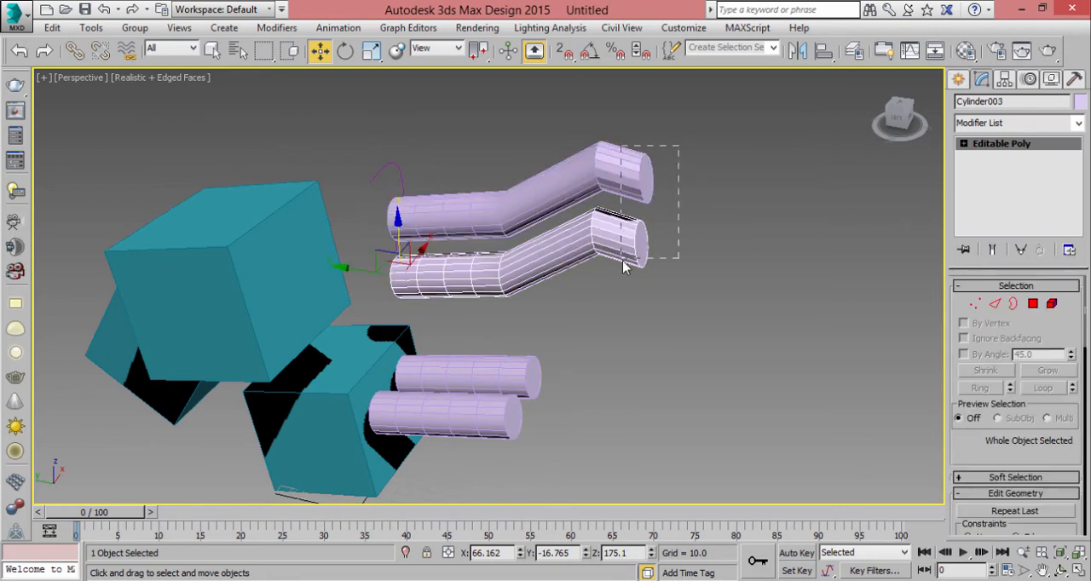
{"action": "left_click", "coordinate": [745, 88]}
{"action": "left_click", "coordinate": [772, 48]}
{"action": "left_click", "coordinate": [761, 58]}
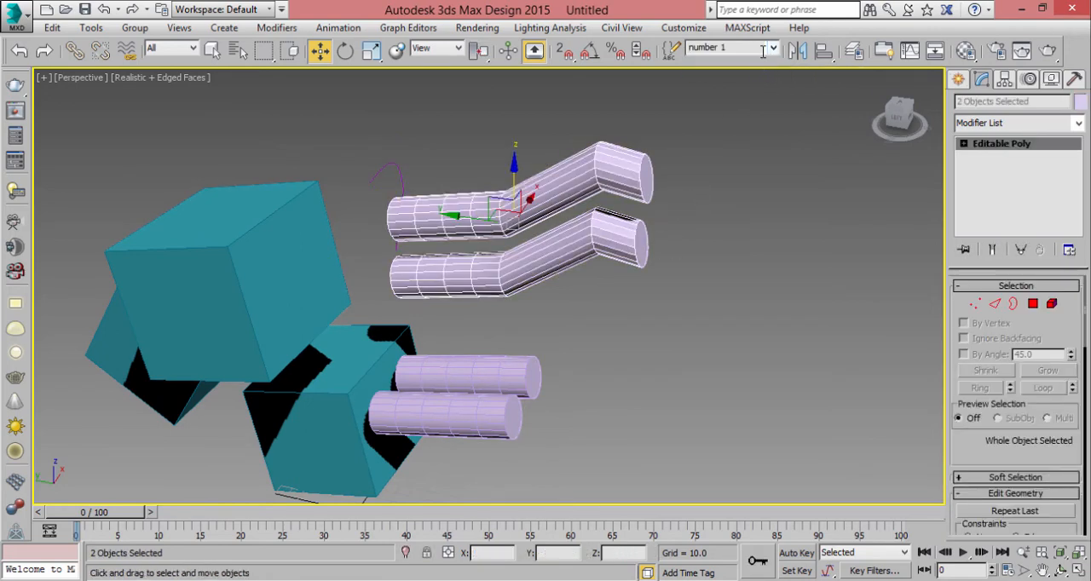
{"action": "left_click", "coordinate": [658, 165]}
- Recall the "number 1" set and start Mirror on it, comparing the Y and X axes without cloning
{"action": "left_click", "coordinate": [772, 48]}
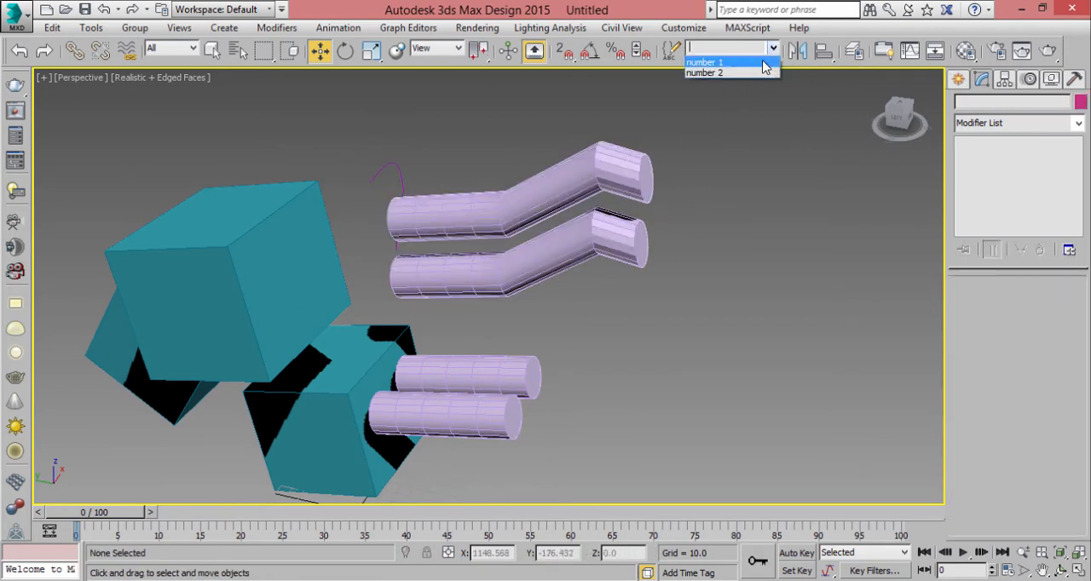
{"action": "left_click", "coordinate": [764, 65]}
{"action": "left_click", "coordinate": [797, 50]}
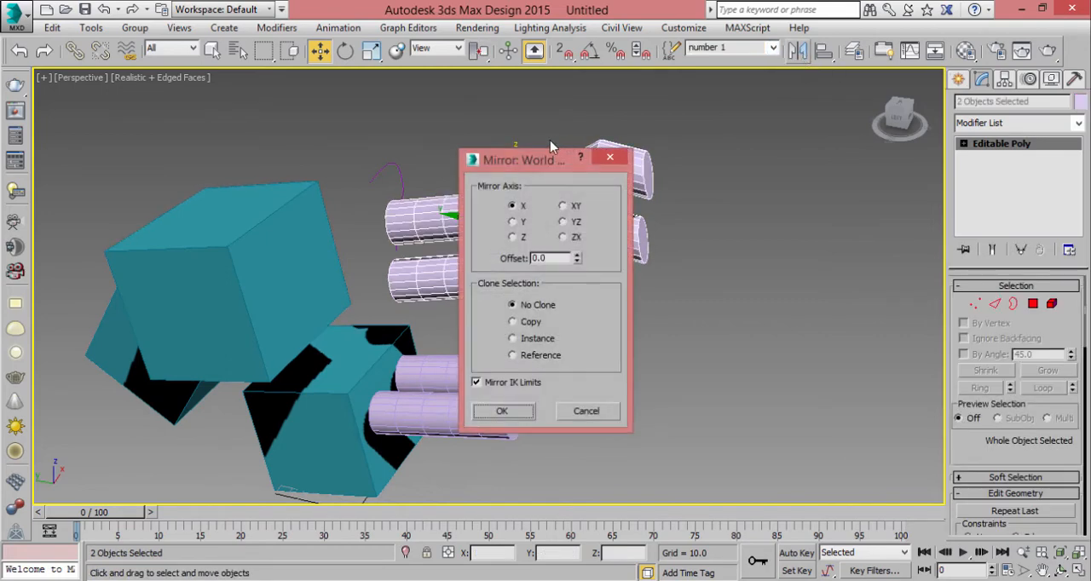
{"action": "left_click_drag", "start_coordinate": [550, 147], "coordinate": [848, 154]}
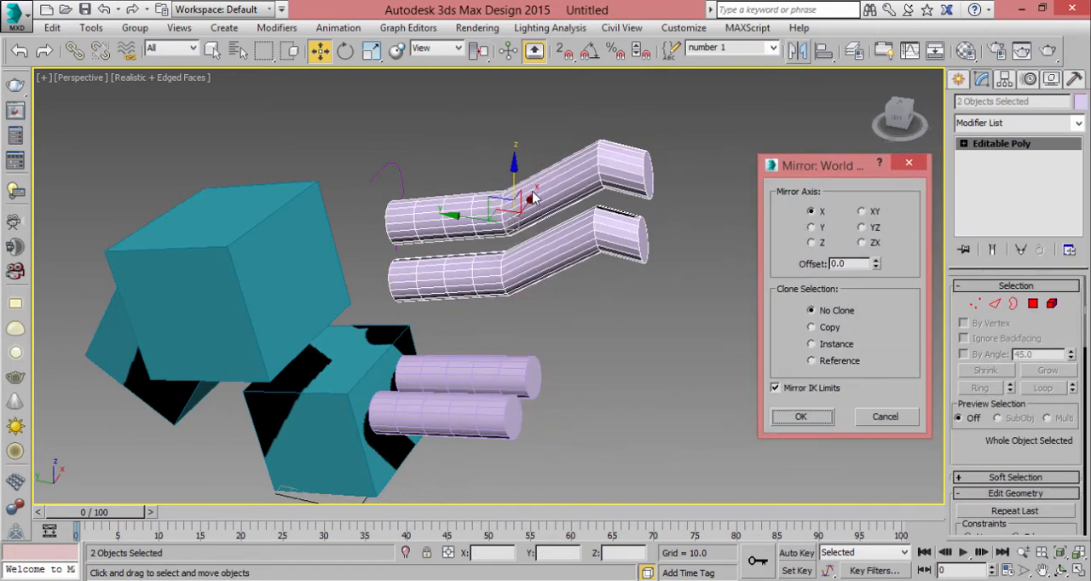
{"action": "left_click", "coordinate": [812, 227]}
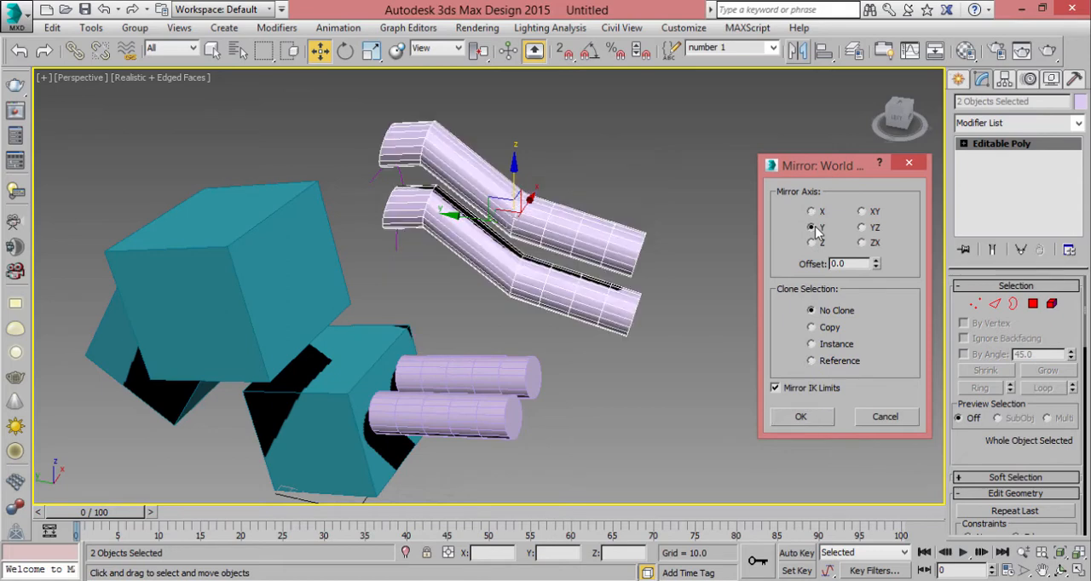
{"action": "left_click", "coordinate": [812, 212]}
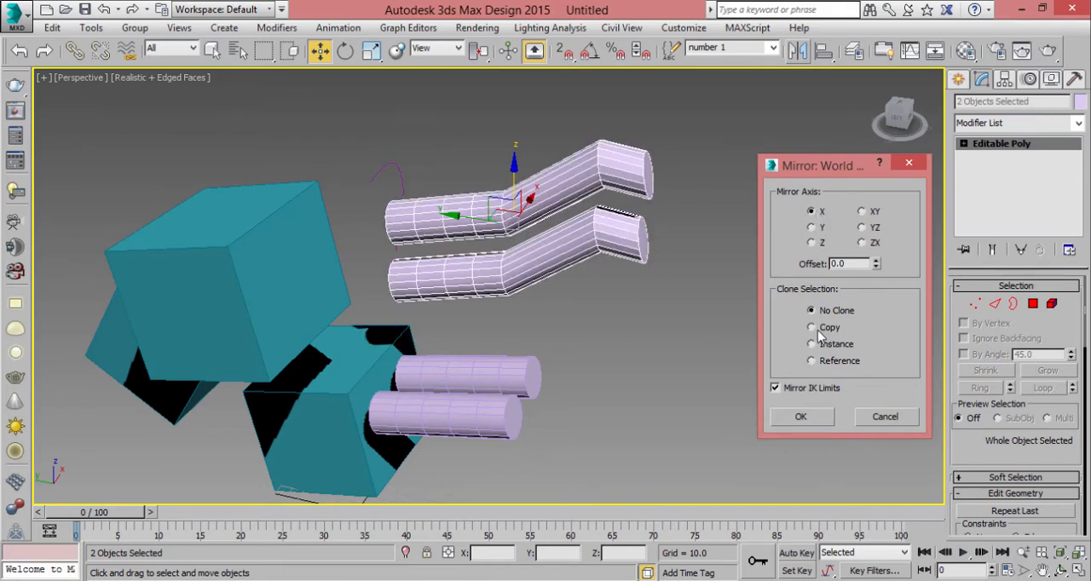
- Compare the mirror axes with cloning set to Copy, and mirror the two bent cylinders as copies about the Y axis
{"action": "left_click", "coordinate": [812, 327]}
{"action": "left_click", "coordinate": [812, 227]}
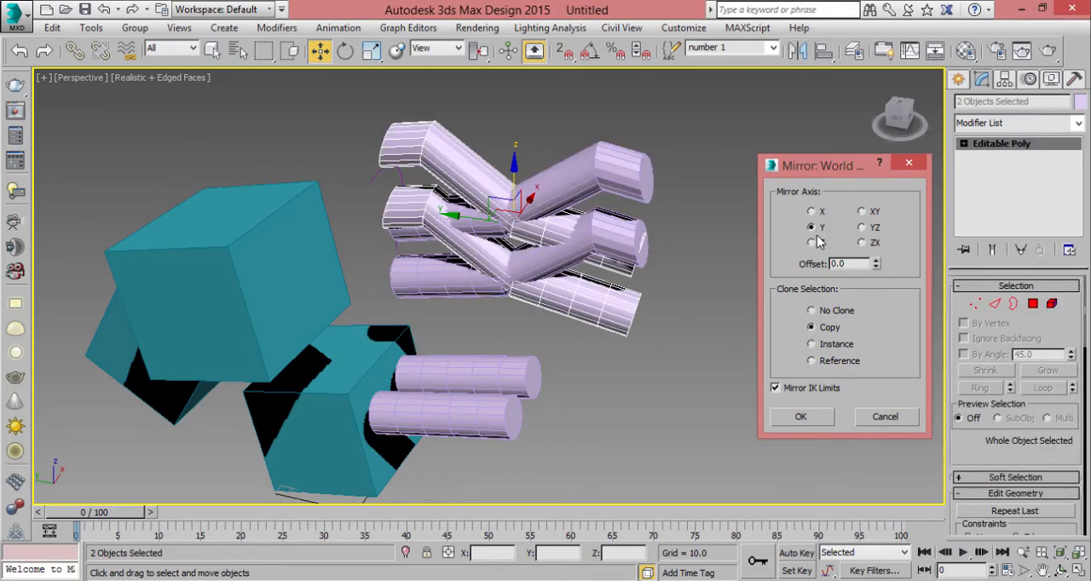
{"action": "left_click", "coordinate": [813, 243]}
{"action": "left_click", "coordinate": [812, 228]}
{"action": "left_click", "coordinate": [862, 212]}
{"action": "left_click", "coordinate": [812, 212]}
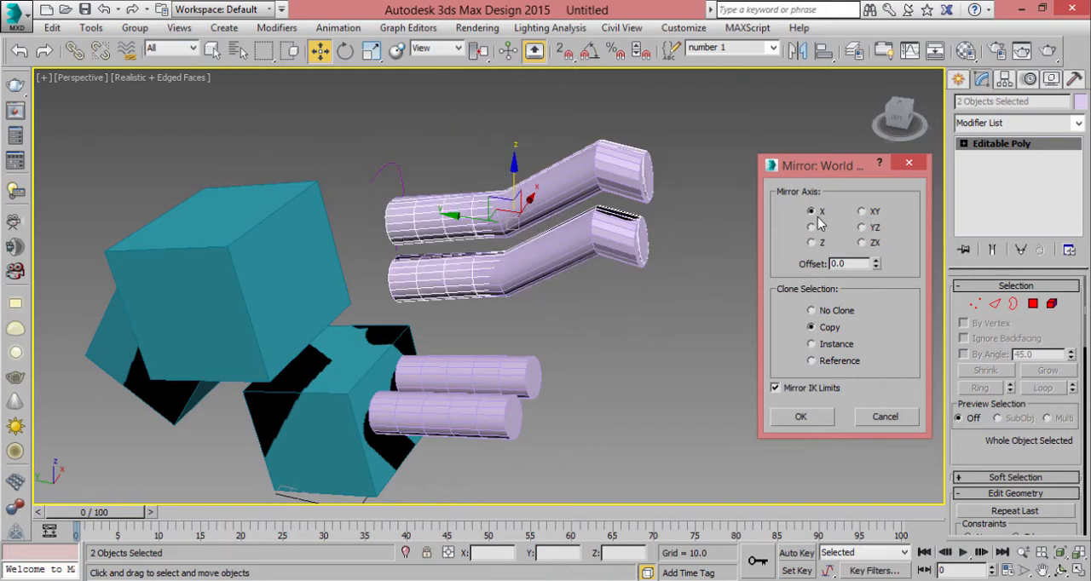
{"action": "left_click", "coordinate": [812, 228]}
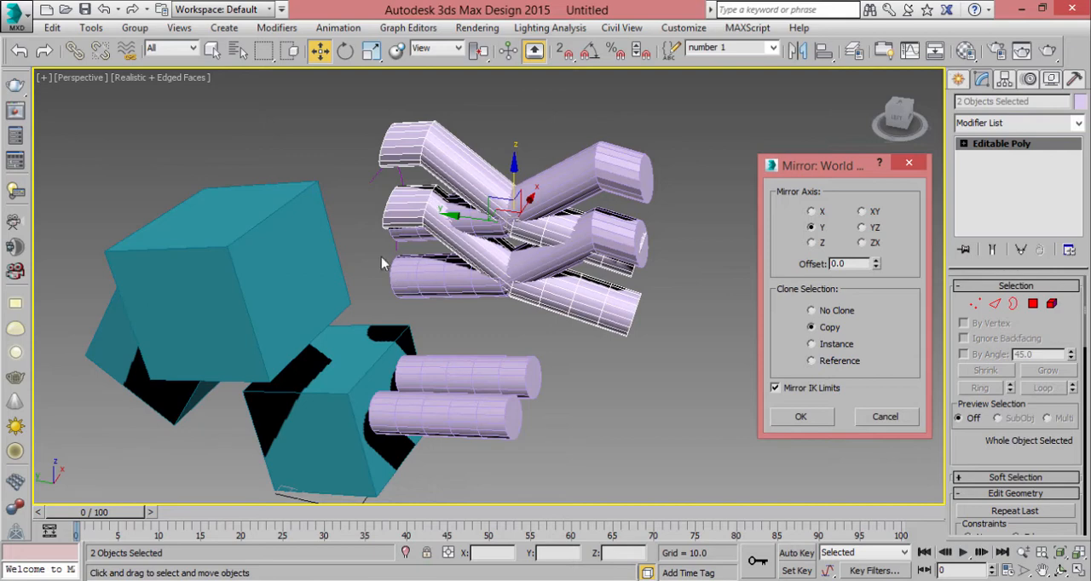
{"action": "left_click", "coordinate": [813, 213]}
{"action": "left_click", "coordinate": [813, 229]}
{"action": "left_click", "coordinate": [800, 418]}
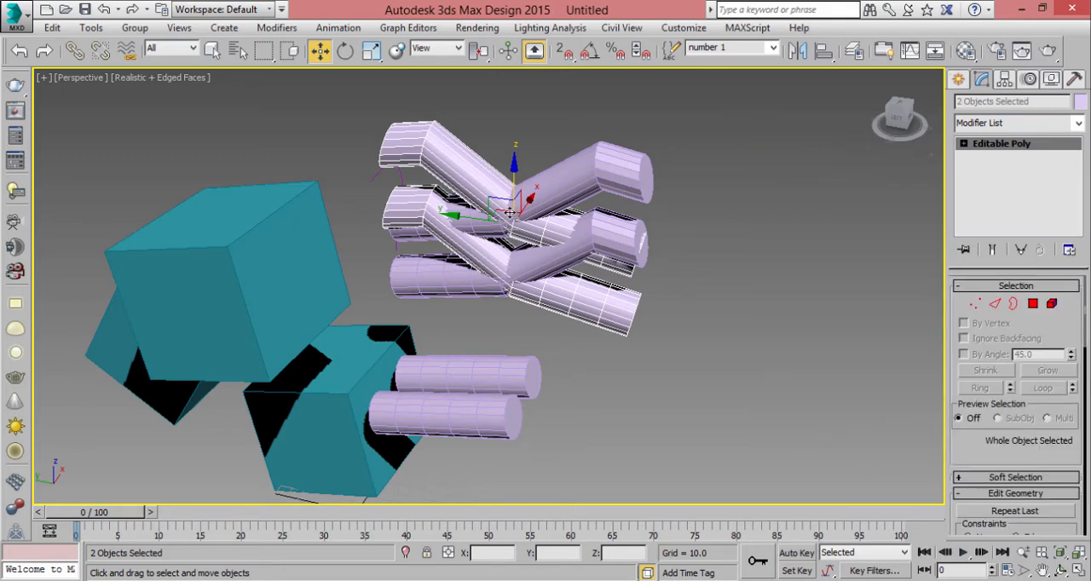
- Move the mirrored copies along Y until they are clear of the originals, and select the lower original bent cylinder
{"action": "left_click_drag", "start_coordinate": [469, 216], "coordinate": [810, 271]}
{"action": "left_click", "coordinate": [630, 245]}
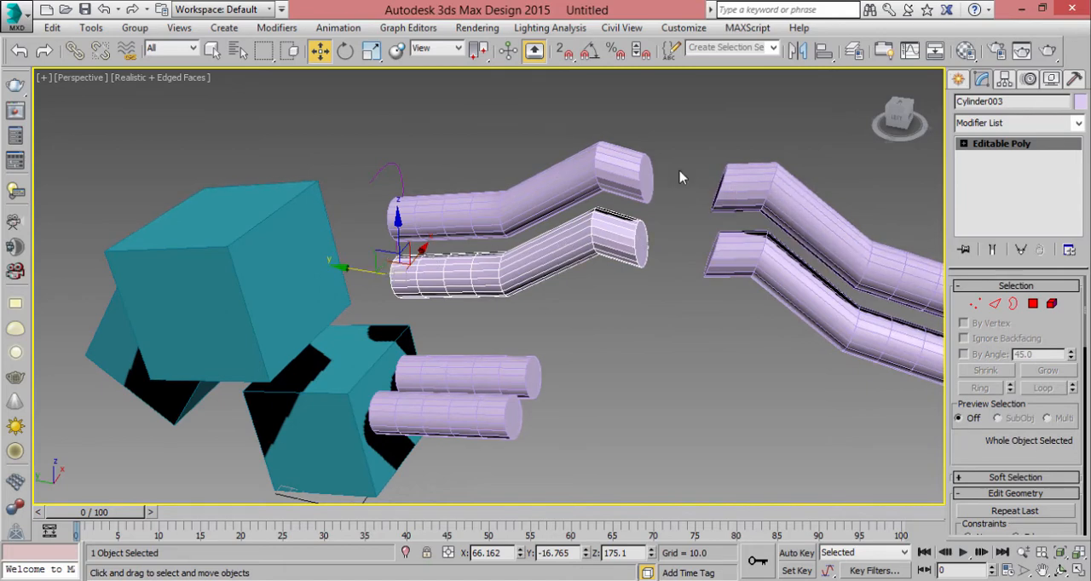
- Select the two mirrored bent cylinder copies and delete them
{"action": "left_click_drag", "start_coordinate": [755, 159], "coordinate": [718, 257]}
{"action": "key", "text": "Delete"}
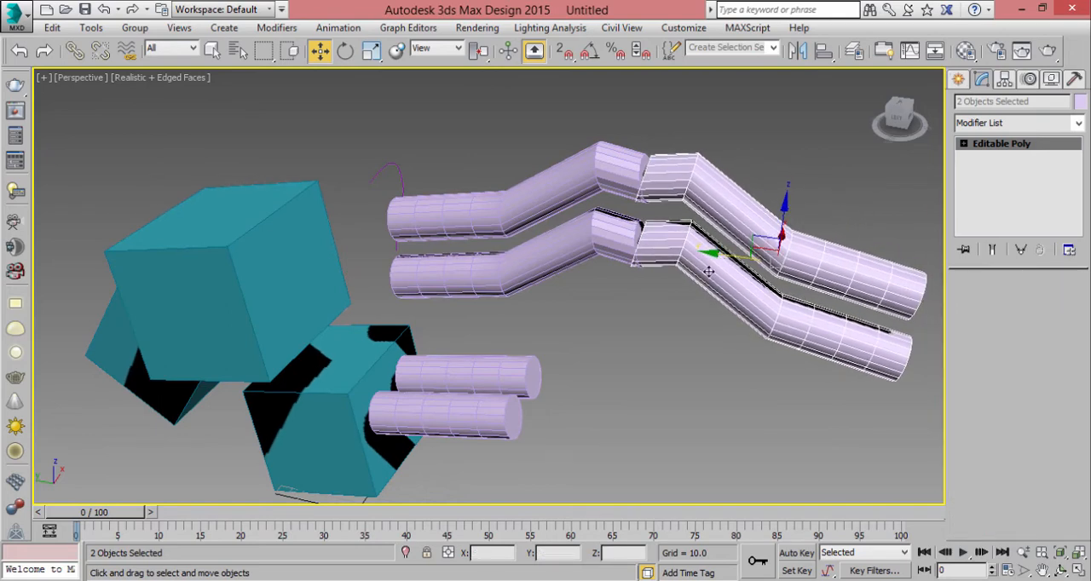
{"action": "middle_click_drag", "start_coordinate": [629, 288], "coordinate": [650, 241]}
- Recall the "number 2" set and, with Affect Pivot Only, move both straight cylinders' pivots along Y to their free ends
{"action": "left_click", "coordinate": [529, 328]}
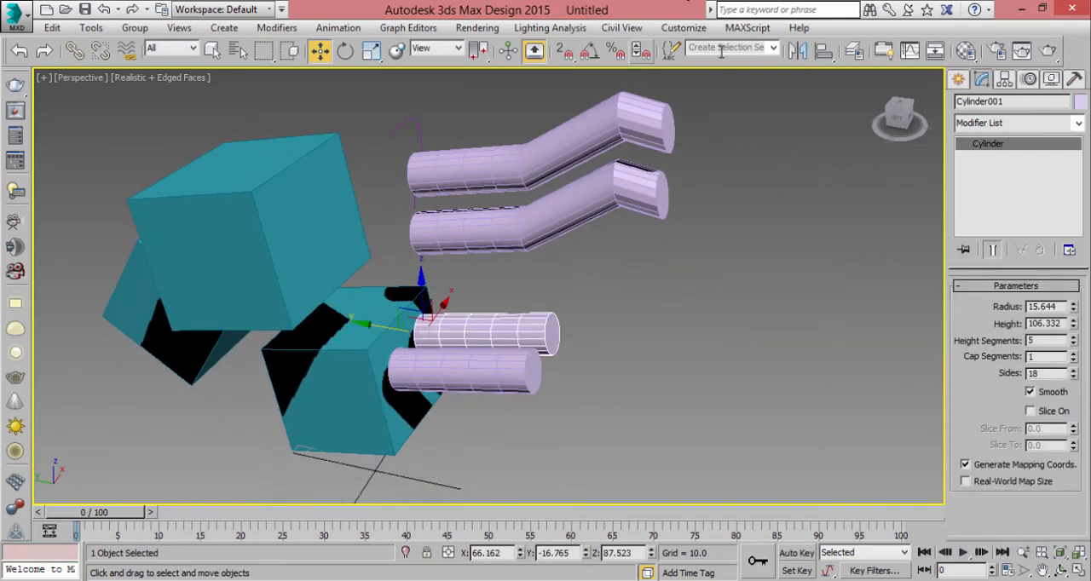
{"action": "left_click", "coordinate": [772, 48]}
{"action": "left_click", "coordinate": [761, 73]}
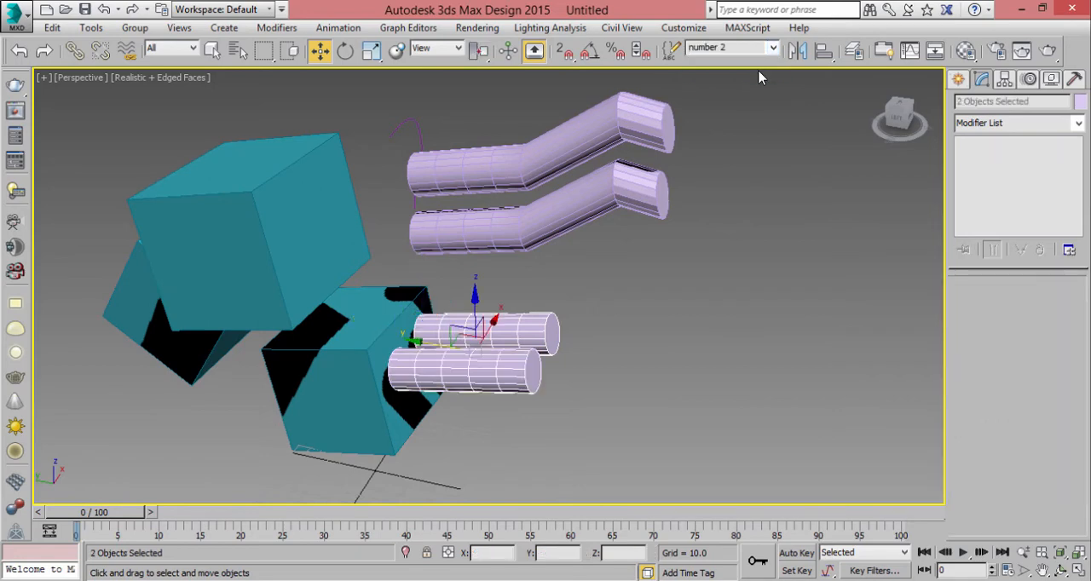
{"action": "left_click", "coordinate": [1004, 80]}
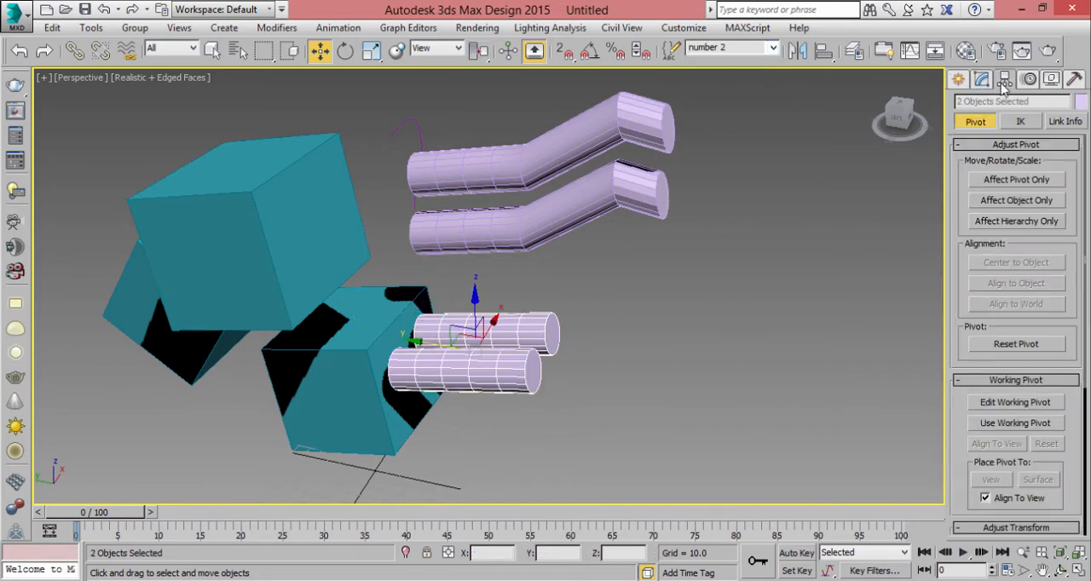
{"action": "left_click", "coordinate": [997, 184]}
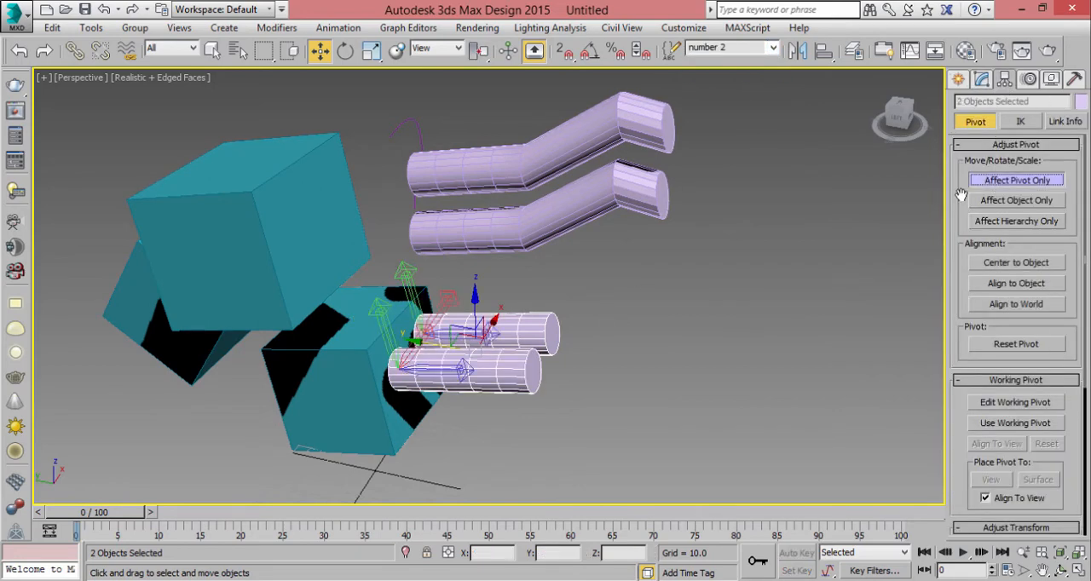
{"action": "left_click_drag", "start_coordinate": [368, 328], "coordinate": [554, 320]}
{"action": "scroll", "coordinate": [591, 284], "scroll_direction": "up", "scroll_amount": 2}
{"action": "left_click_drag", "start_coordinate": [582, 288], "coordinate": [581, 270]}
{"action": "left_click_drag", "start_coordinate": [526, 297], "coordinate": [542, 299]}
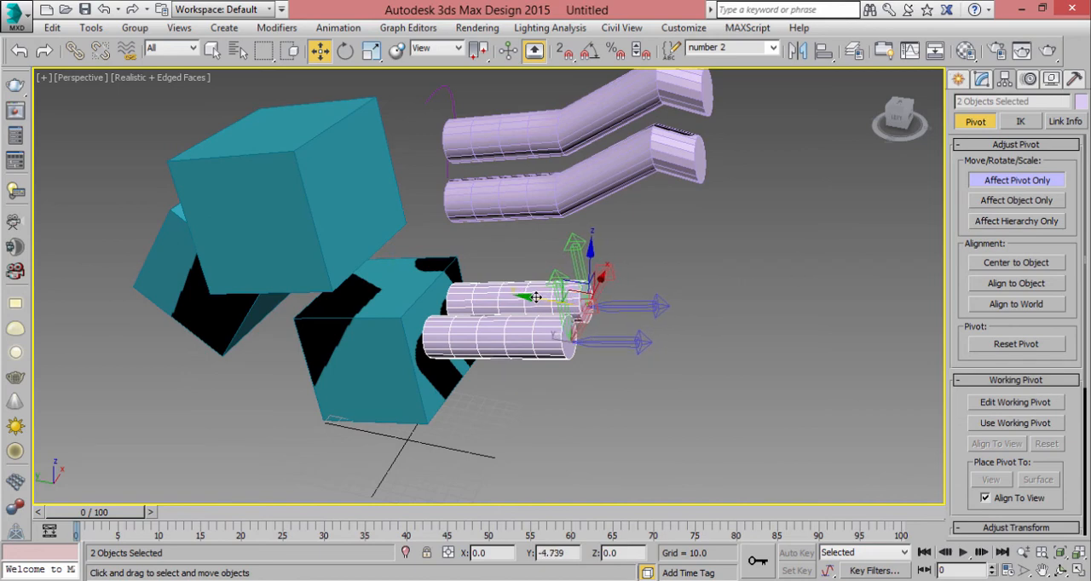
{"action": "left_click", "coordinate": [999, 182]}
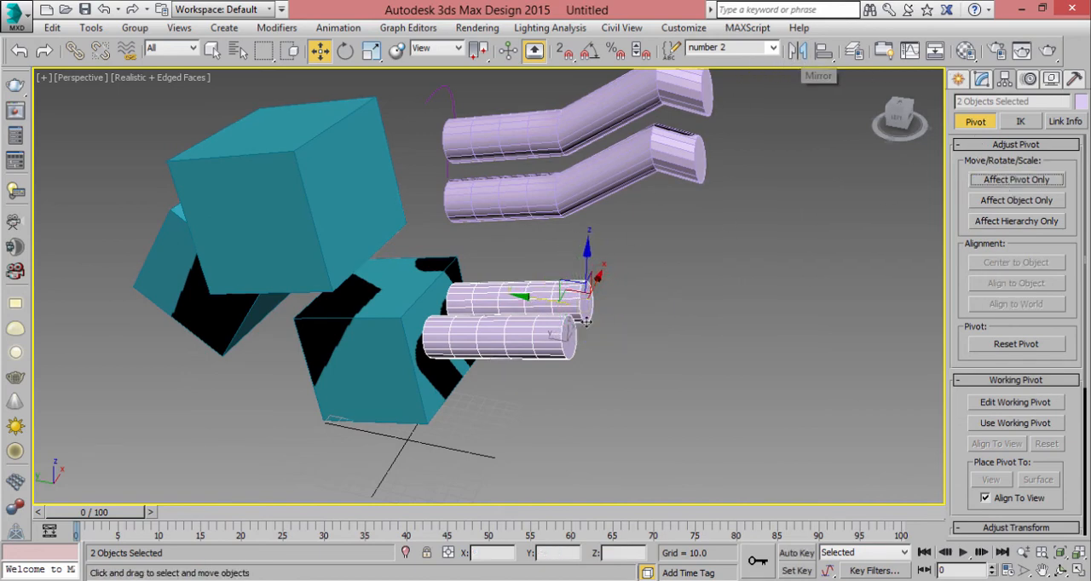
- Mirror the two straight cylinders about the Y axis as copies after comparing the X and Z axes, and clear the selection
{"action": "mouse_move", "coordinate": [585, 303]}
{"action": "left_mouse_down"}
{"action": "mouse_move", "coordinate": [567, 337]}
{"action": "mouse_move", "coordinate": [588, 284]}
{"action": "left_mouse_up"}
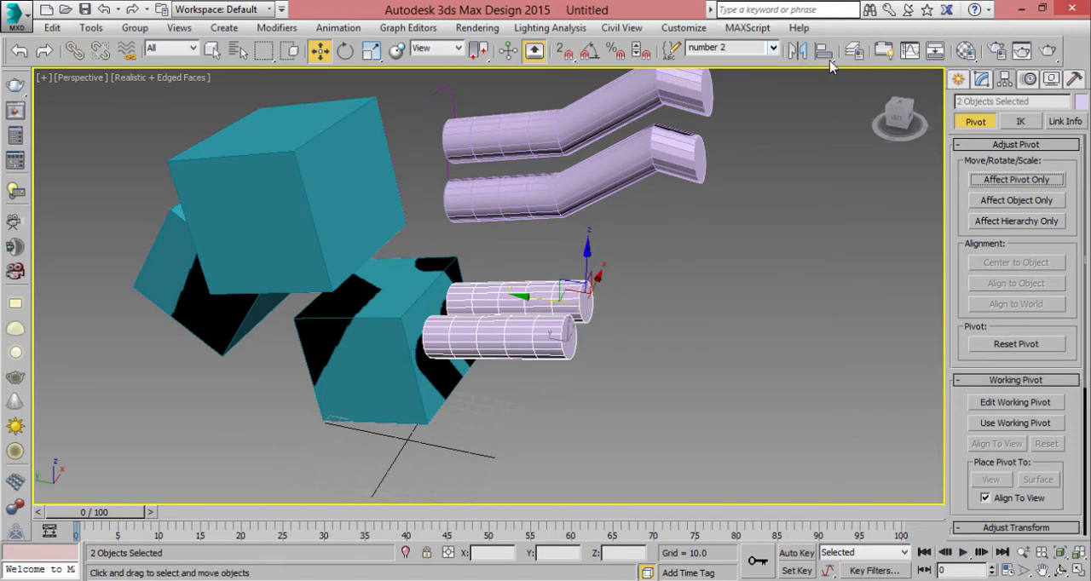
{"action": "left_click", "coordinate": [807, 53]}
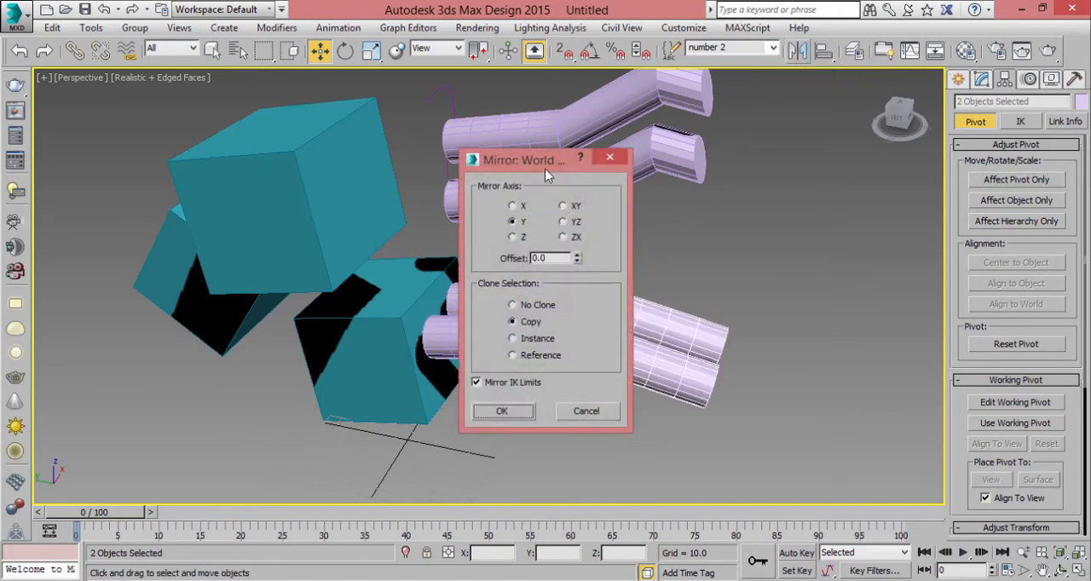
{"action": "left_click_drag", "start_coordinate": [545, 164], "coordinate": [877, 140]}
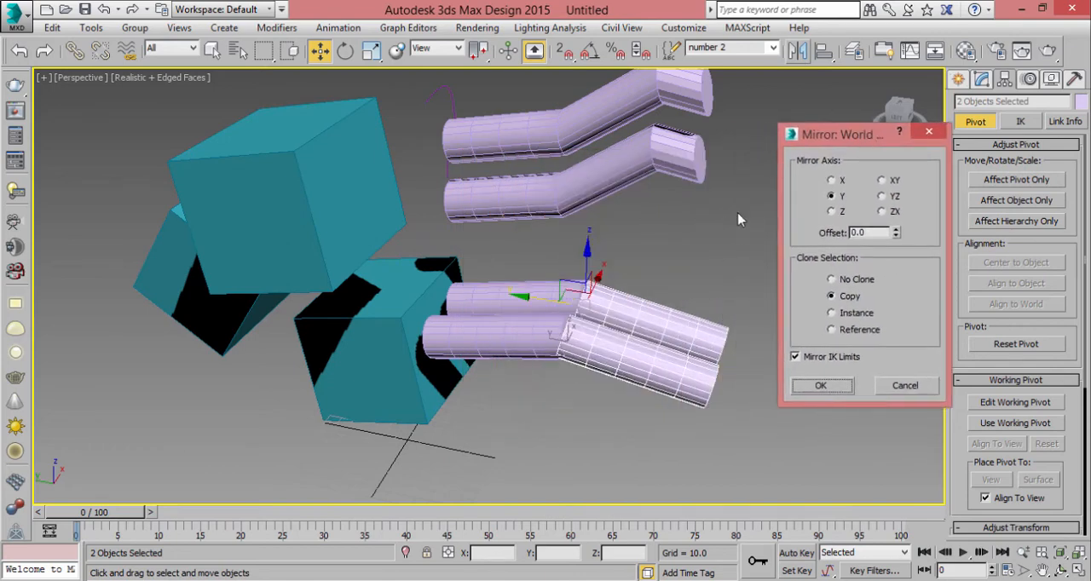
{"action": "left_click", "coordinate": [834, 181]}
{"action": "left_click", "coordinate": [831, 196]}
{"action": "left_click", "coordinate": [832, 212]}
{"action": "left_click", "coordinate": [835, 196]}
{"action": "left_click", "coordinate": [827, 387]}
{"action": "left_click", "coordinate": [752, 349]}
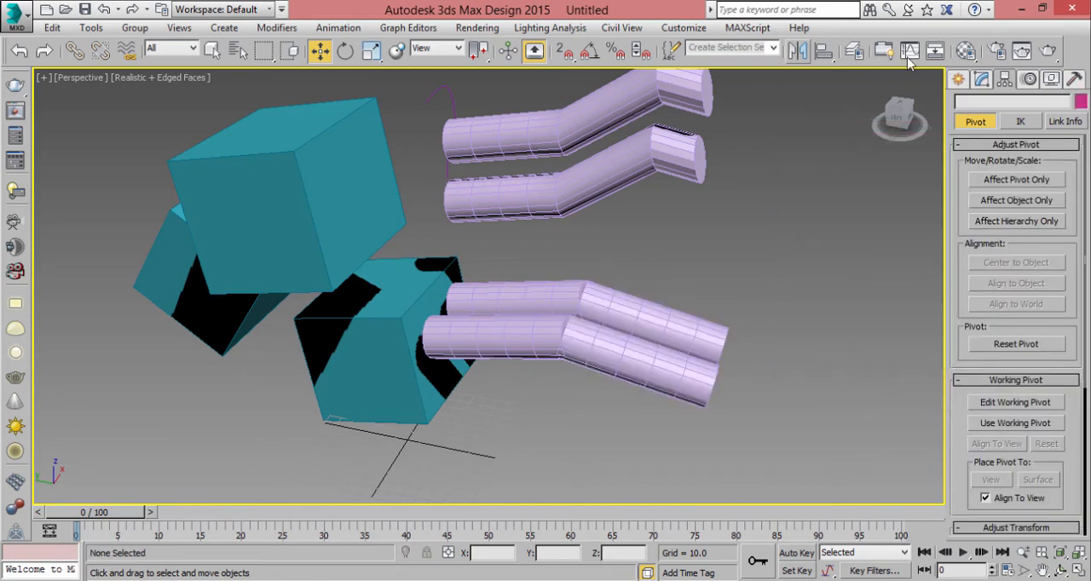
{"action": "left_click", "coordinate": [824, 51]}
{"action": "key", "text": "Return"}
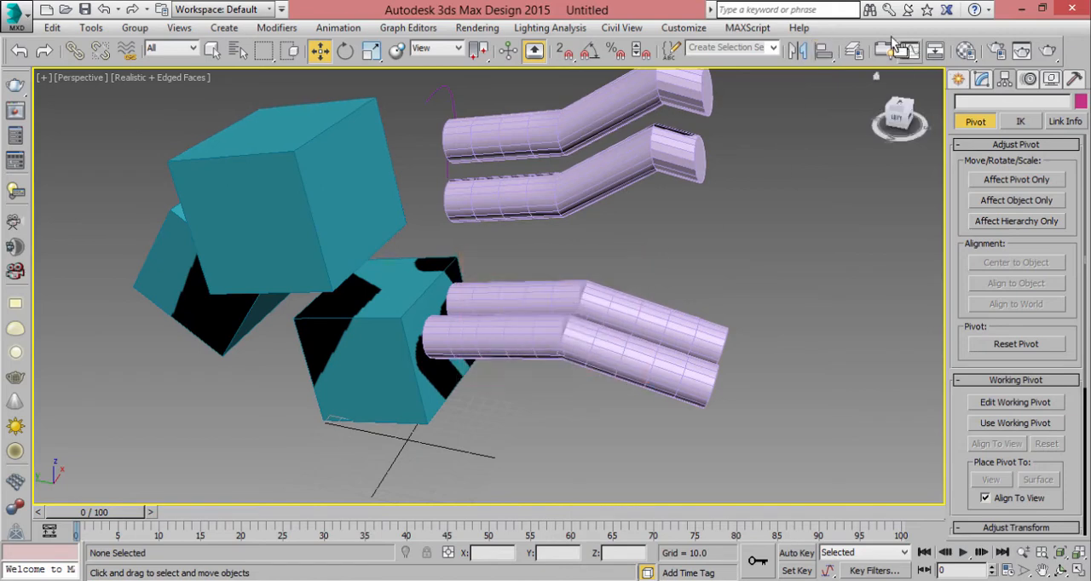
- Open the Layer Explorer, move it clear of the cylinders, and expand the 0 (default) layer
{"action": "left_click", "coordinate": [860, 53]}
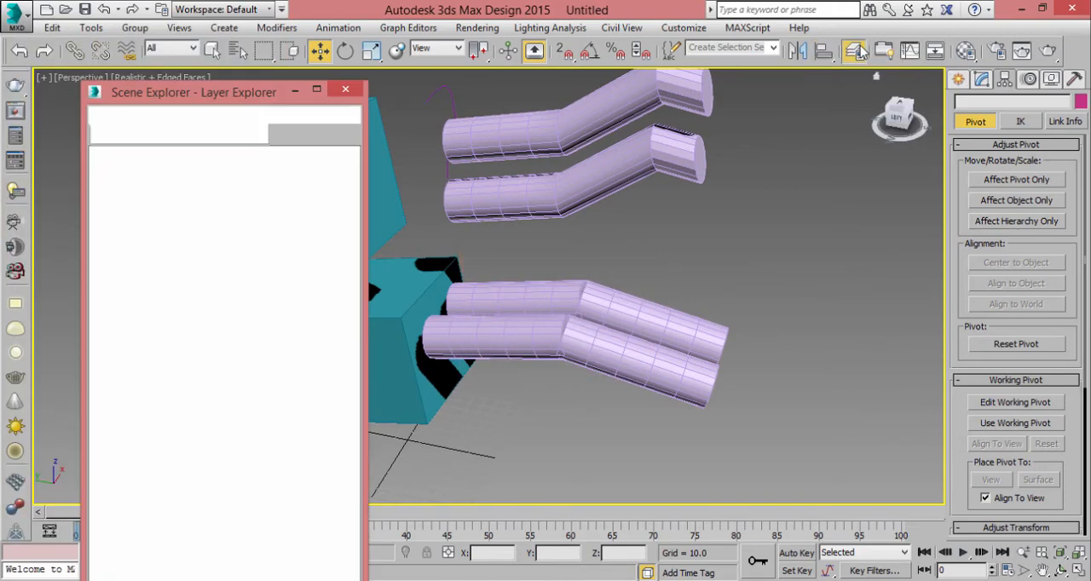
{"action": "left_click_drag", "start_coordinate": [341, 94], "coordinate": [512, 98]}
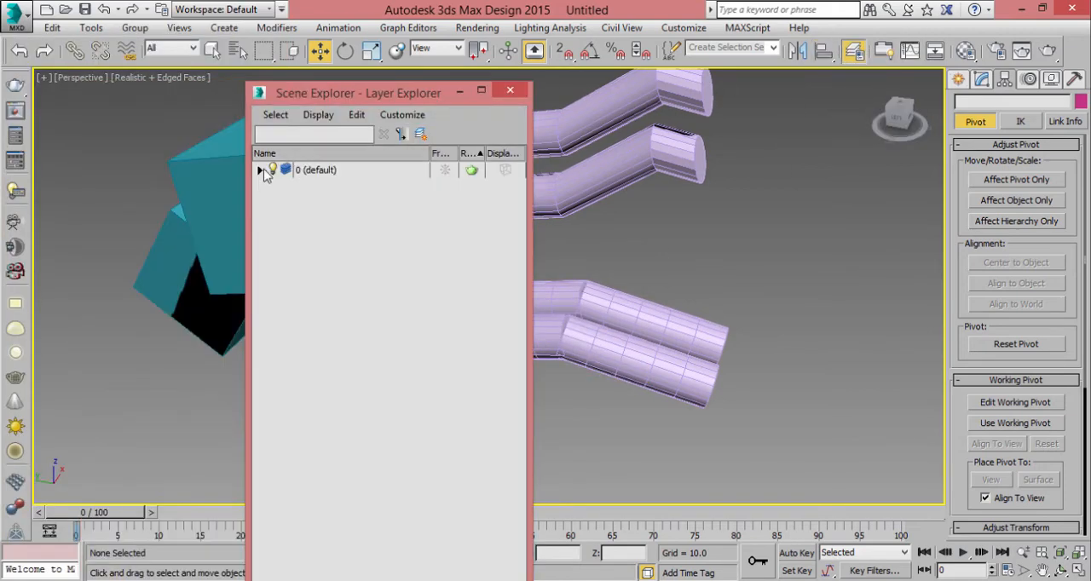
{"action": "left_click", "coordinate": [260, 170]}
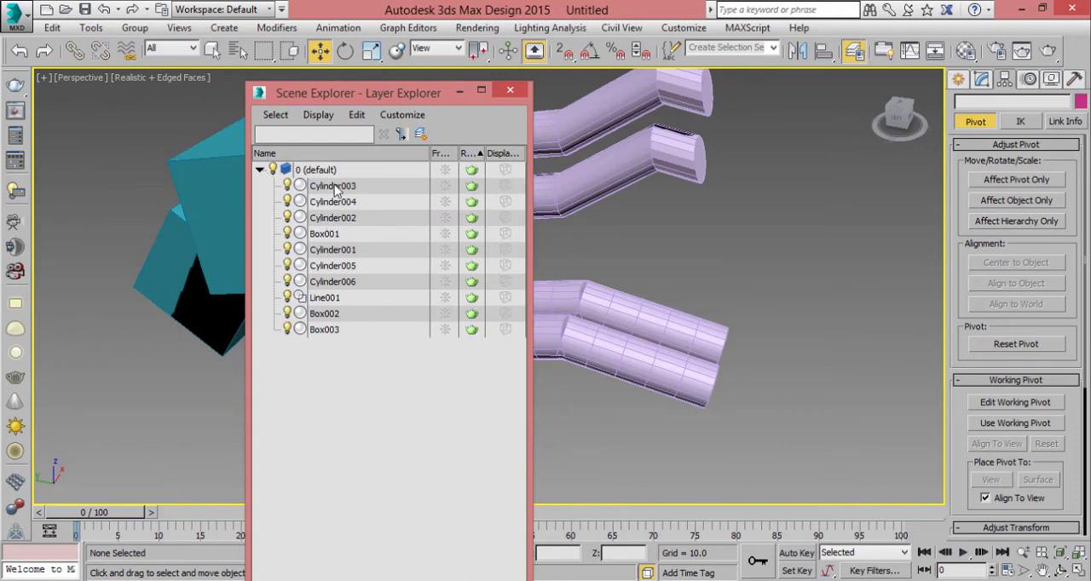
{"action": "left_click_drag", "start_coordinate": [406, 91], "coordinate": [763, 112]}
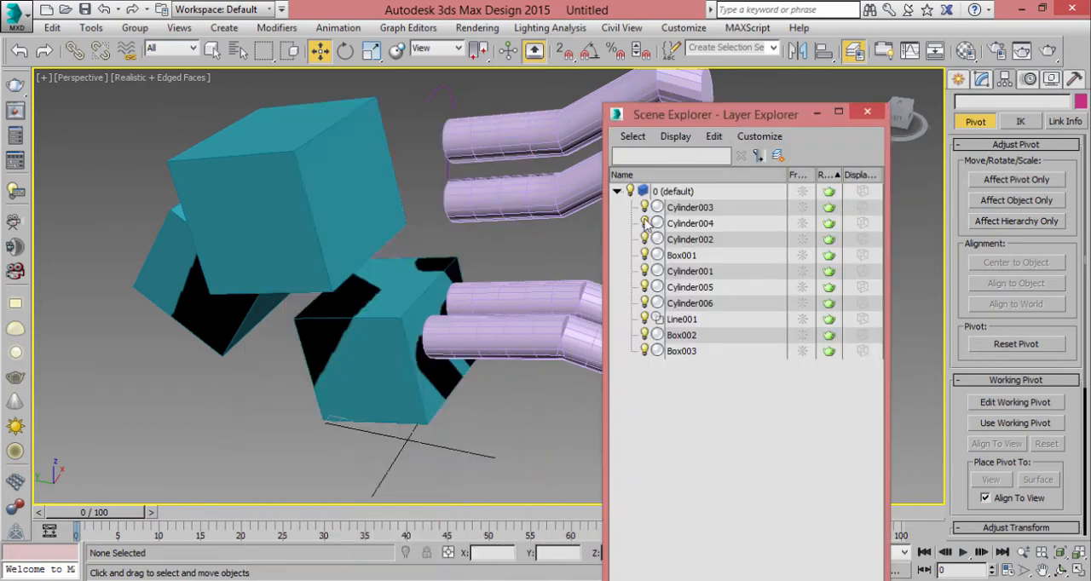
- Select the two mirrored cylinders and put them on a new layer named "sofa"
{"action": "middle_click_drag", "start_coordinate": [496, 259], "coordinate": [375, 281]}
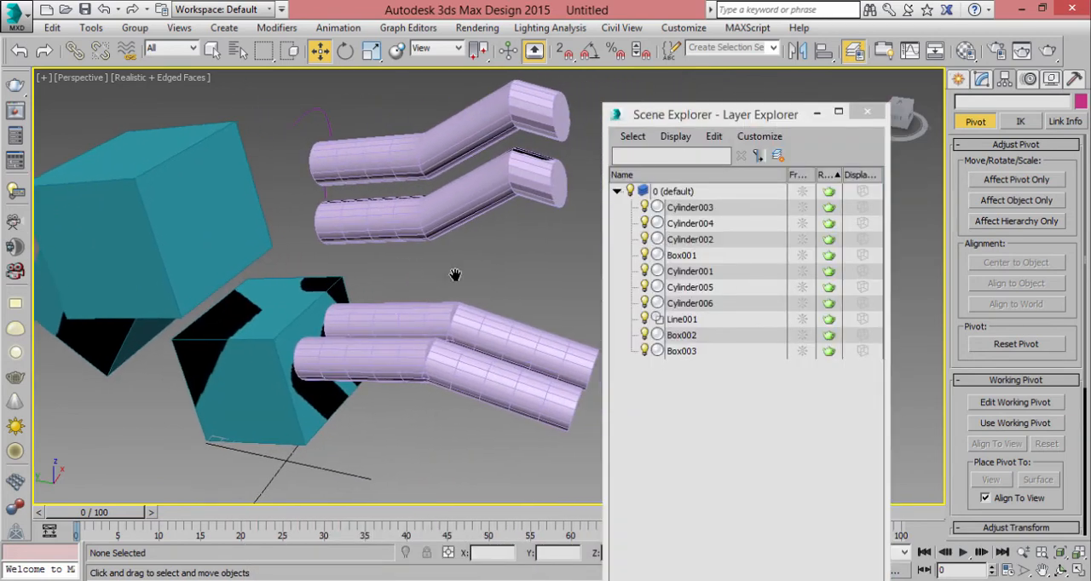
{"action": "middle_click_drag", "start_coordinate": [455, 275], "coordinate": [310, 262]}
{"action": "left_click_drag", "start_coordinate": [434, 264], "coordinate": [358, 437]}
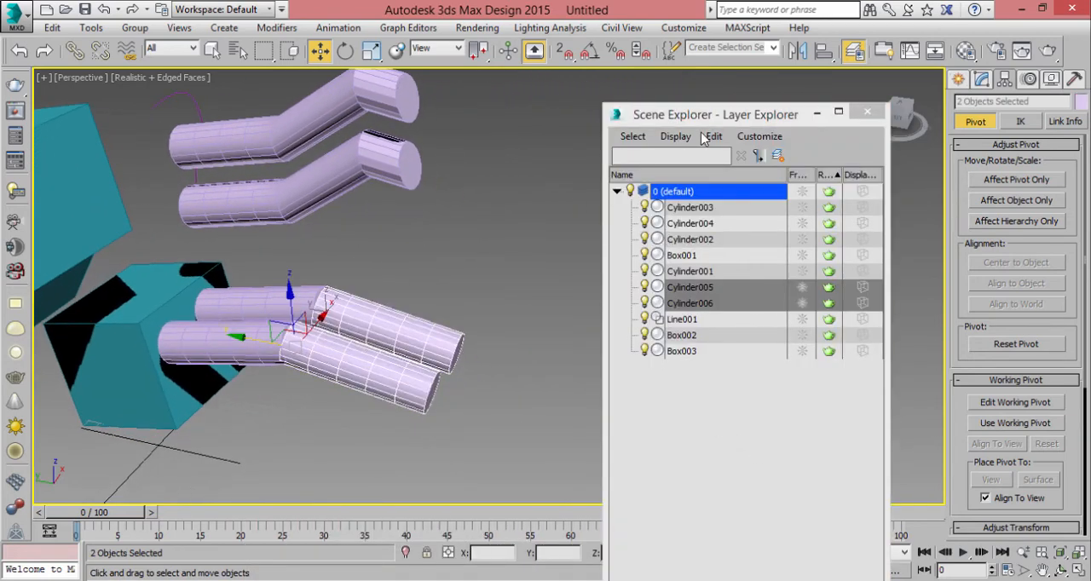
{"action": "left_click", "coordinate": [632, 136]}
{"action": "left_click", "coordinate": [642, 142]}
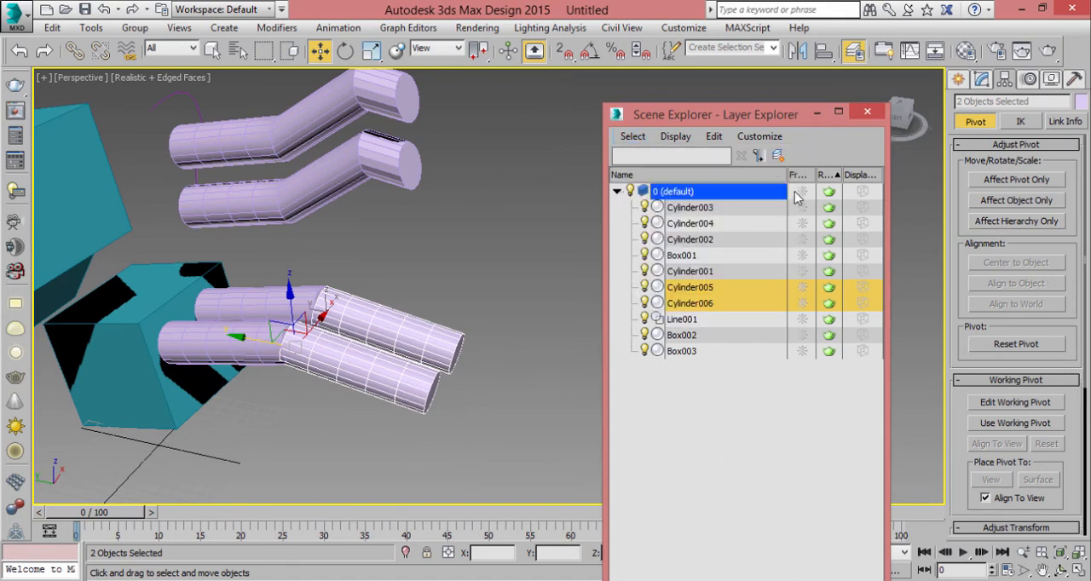
{"action": "left_click", "coordinate": [781, 158]}
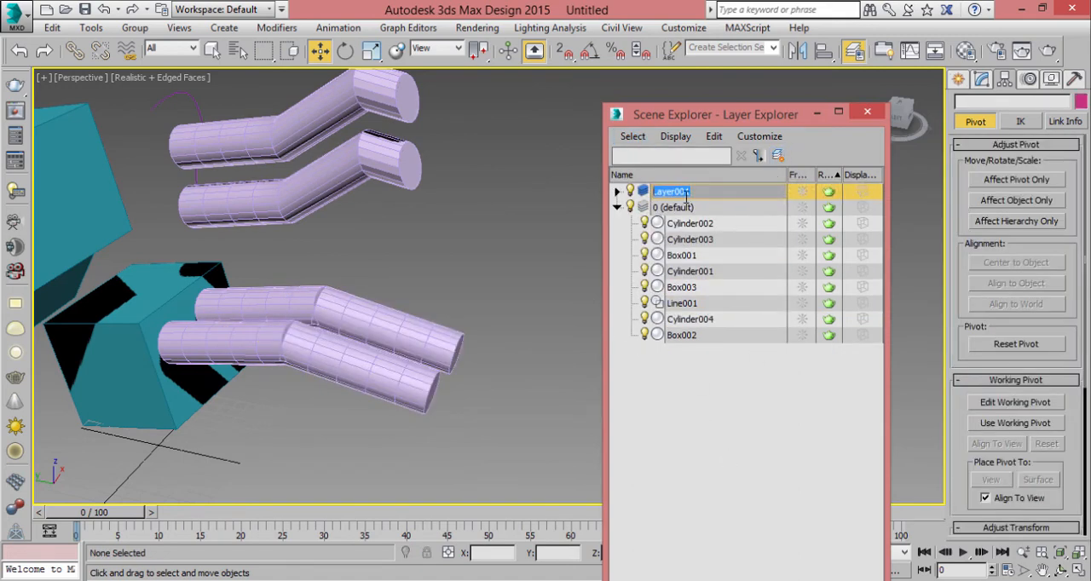
{"action": "type", "text": "sofa"}
{"action": "key", "text": "Return"}
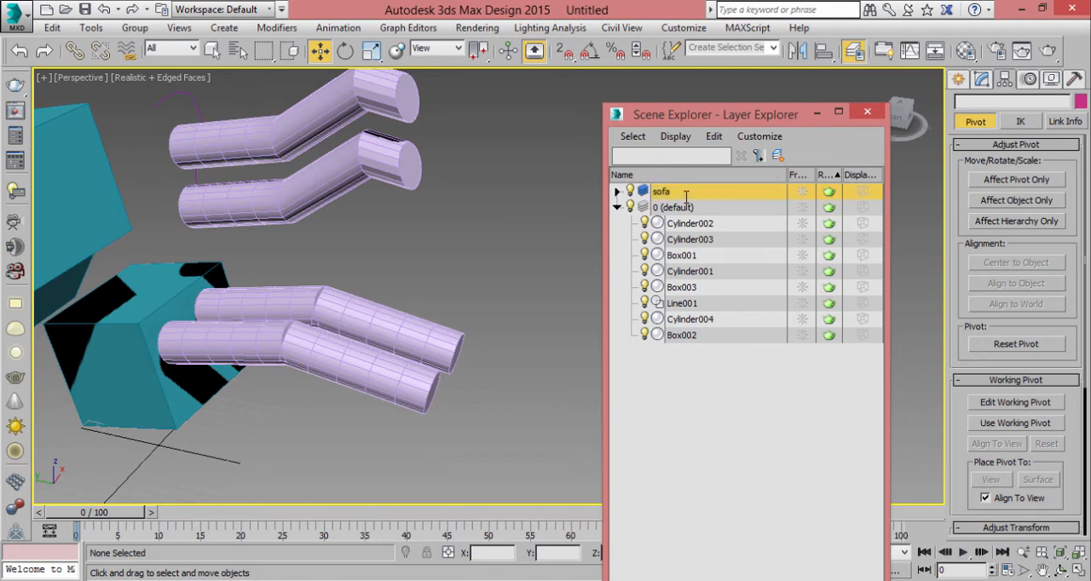
- Hide the "sofa" layer and expand it to list its objects
{"action": "left_click", "coordinate": [631, 191]}
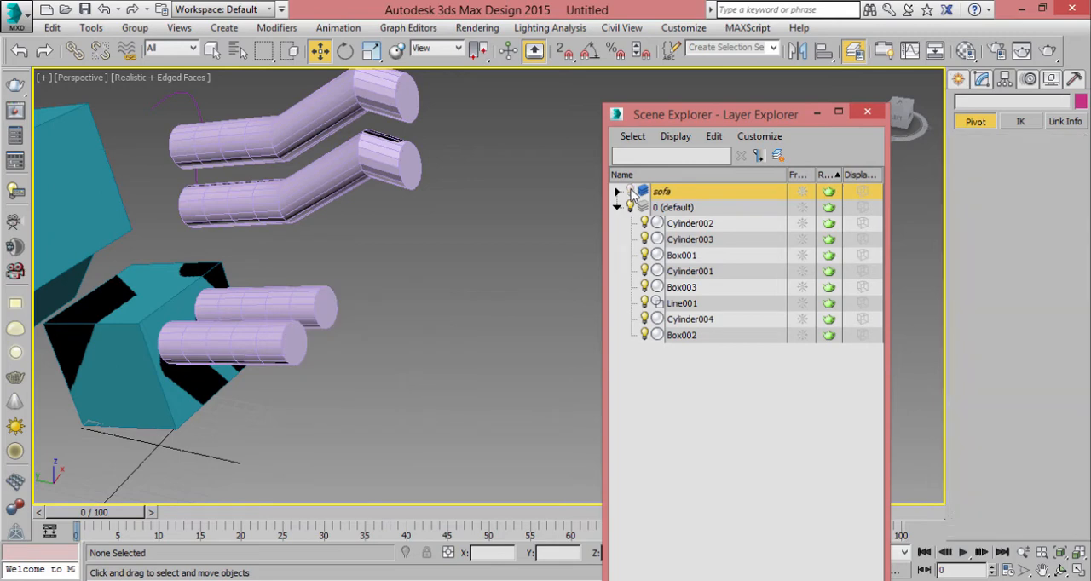
{"action": "left_click", "coordinate": [630, 191]}
{"action": "left_click", "coordinate": [631, 191]}
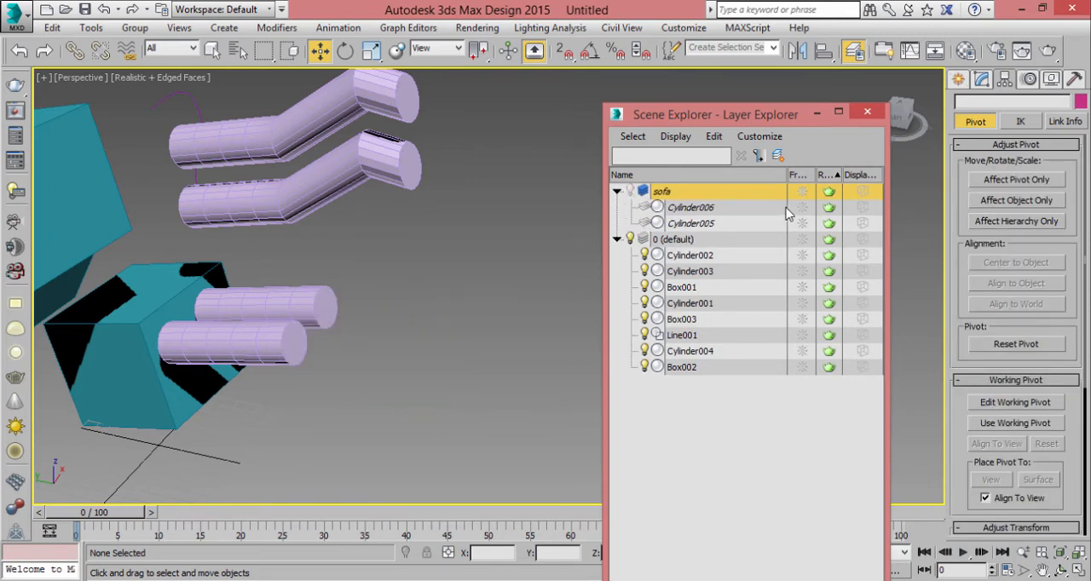
- Toggle the freeze state of Cylinder006 on and off, and make the "sofa" layer visible again
{"action": "left_click", "coordinate": [810, 209]}
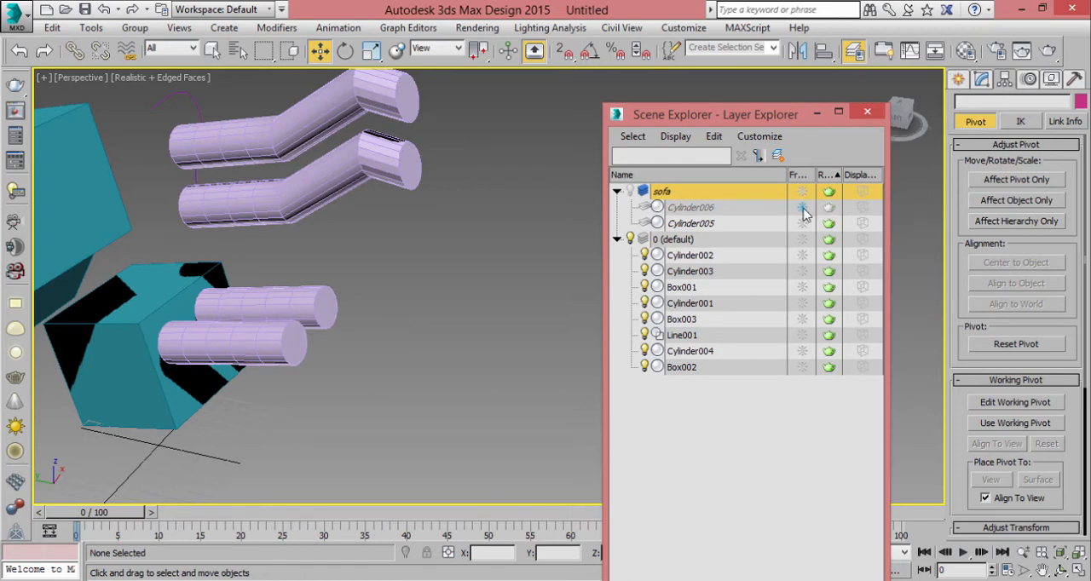
{"action": "left_click", "coordinate": [805, 208]}
{"action": "left_click", "coordinate": [805, 209]}
{"action": "left_click", "coordinate": [804, 209]}
{"action": "left_click", "coordinate": [632, 191]}
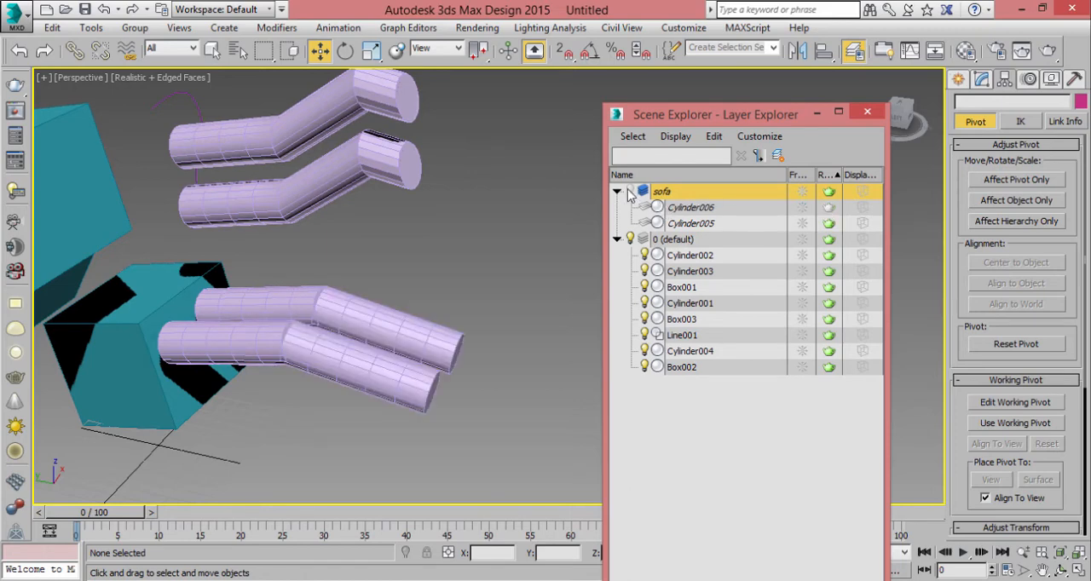
- Freeze Cylinder006, select Cylinder005 in the viewport, and try to select the frozen cylinder
{"action": "left_click", "coordinate": [803, 209]}
{"action": "left_click", "coordinate": [381, 357]}
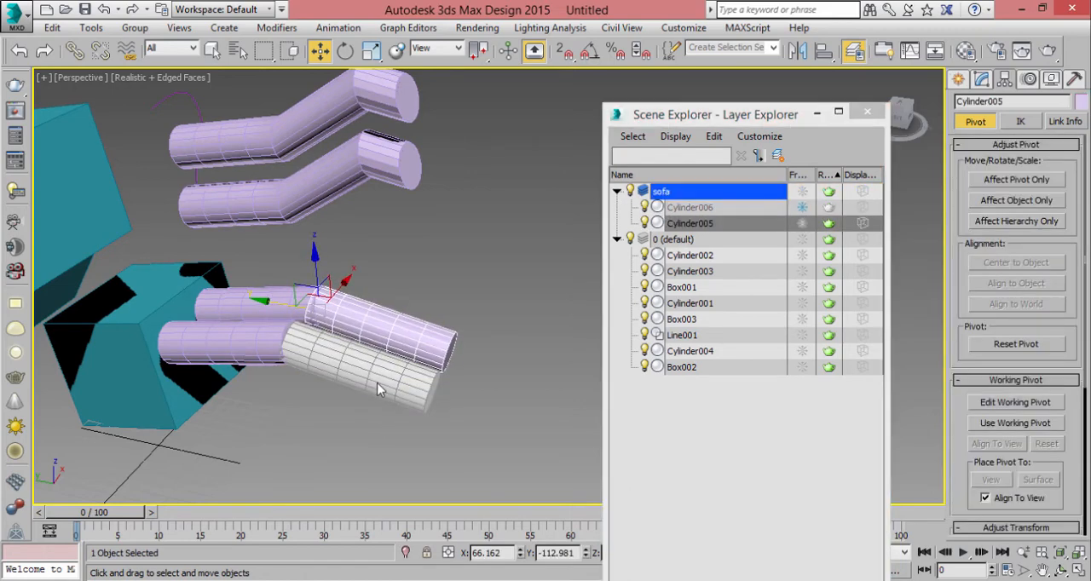
{"action": "left_click_drag", "start_coordinate": [391, 378], "coordinate": [404, 399]}
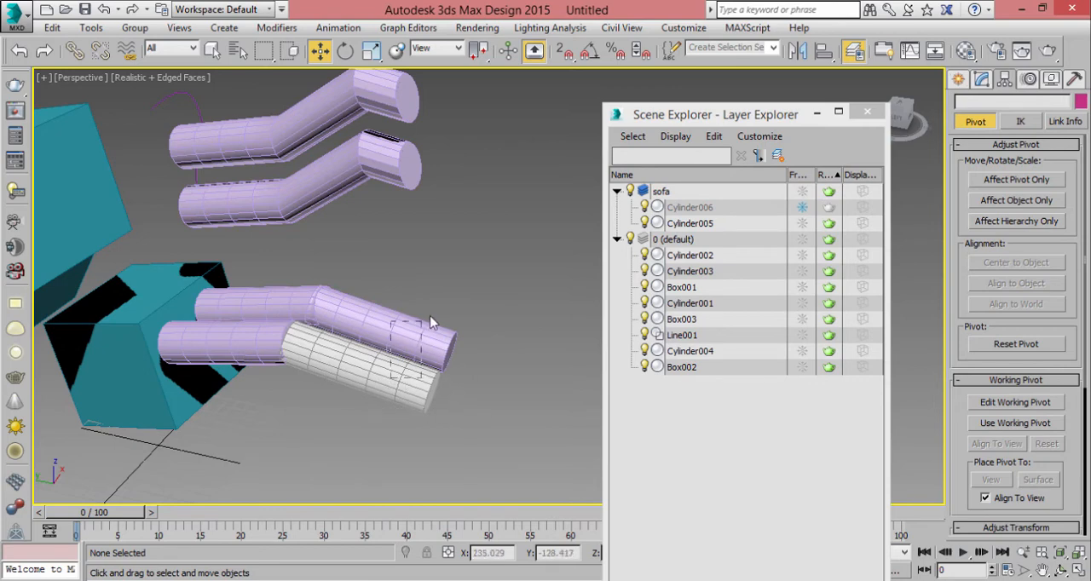
- Freeze the entire "sofa" layer, and collapse and re-expand its object list
{"action": "left_click", "coordinate": [801, 192]}
{"action": "left_click", "coordinate": [801, 191]}
{"action": "left_click", "coordinate": [801, 192]}
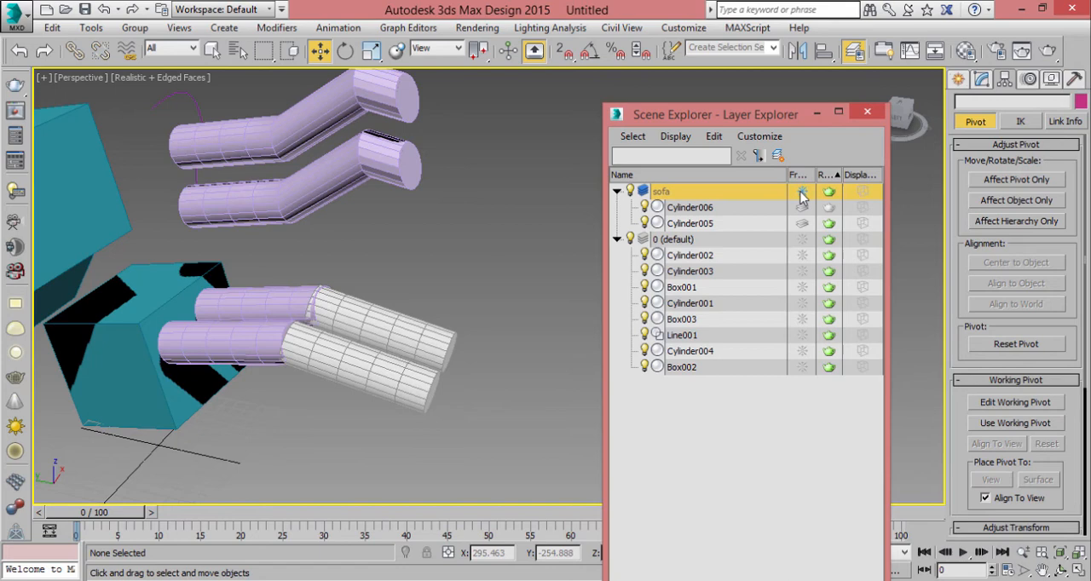
{"action": "left_click", "coordinate": [616, 191]}
{"action": "left_click", "coordinate": [616, 191]}
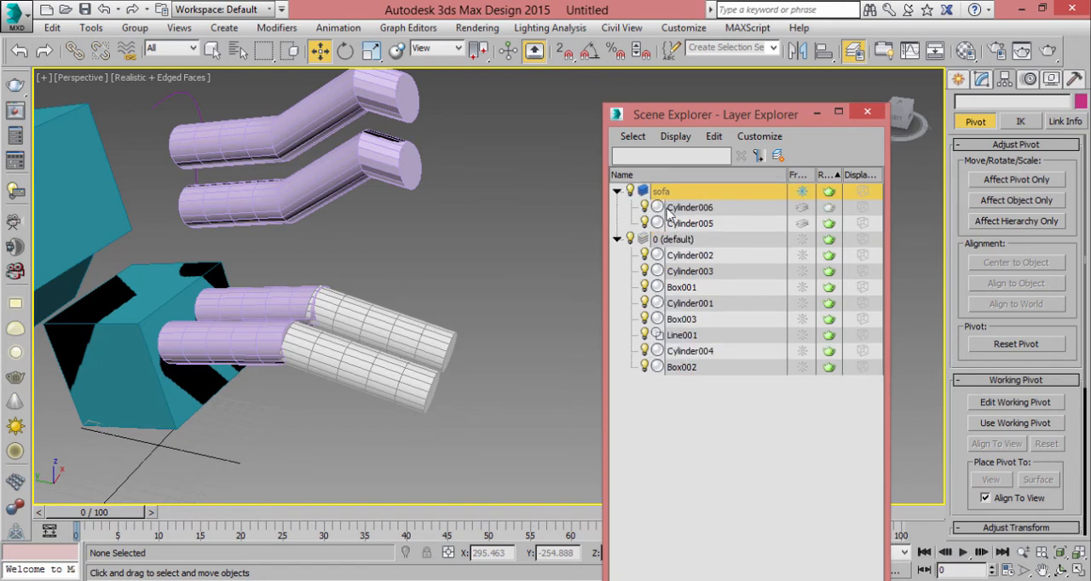
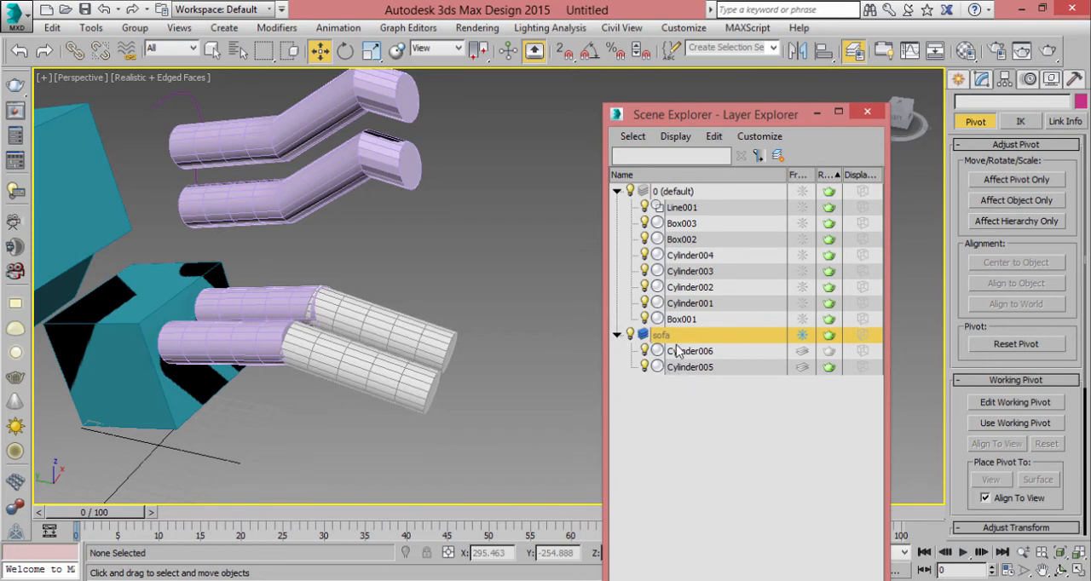
- Unfreeze the "sofa" layer and Cylinder006, and turn off rendering for the layer
{"action": "left_click", "coordinate": [803, 336]}
{"action": "left_click", "coordinate": [802, 350]}
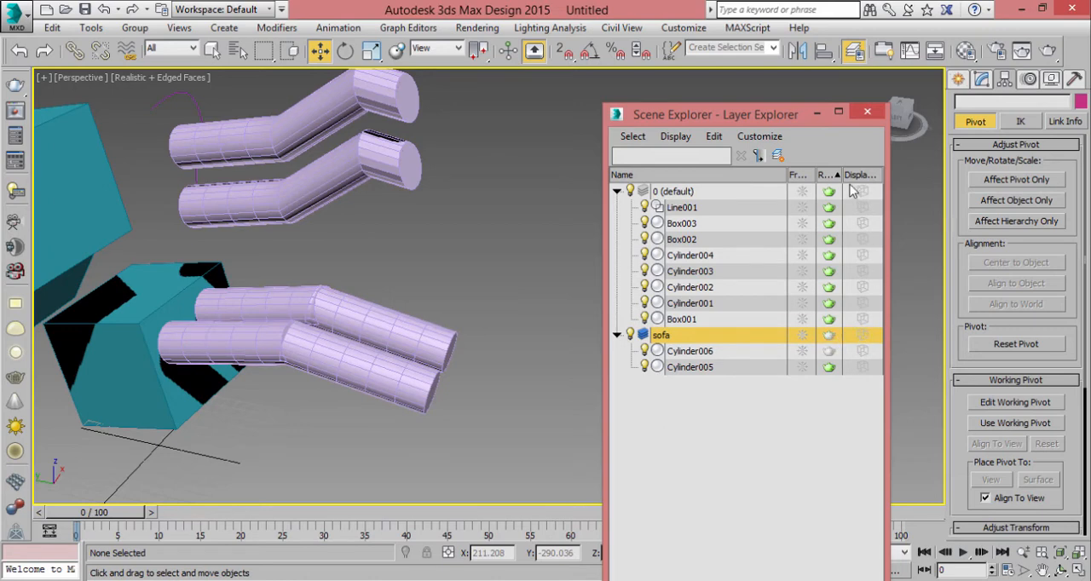
{"action": "left_click_drag", "start_coordinate": [864, 174], "coordinate": [950, 189]}
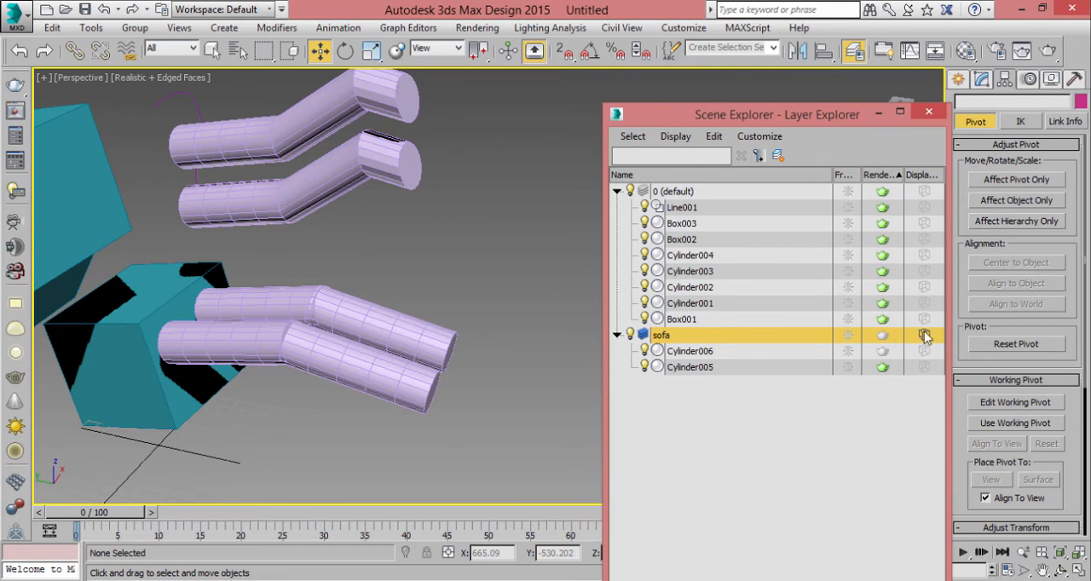
- Display Cylinder006 as a bounding box, switch the "sofa" layer to box display, and inspect it in the perspective view
{"action": "left_click", "coordinate": [924, 352]}
{"action": "middle_click_drag", "start_coordinate": [457, 380], "coordinate": [465, 317]}
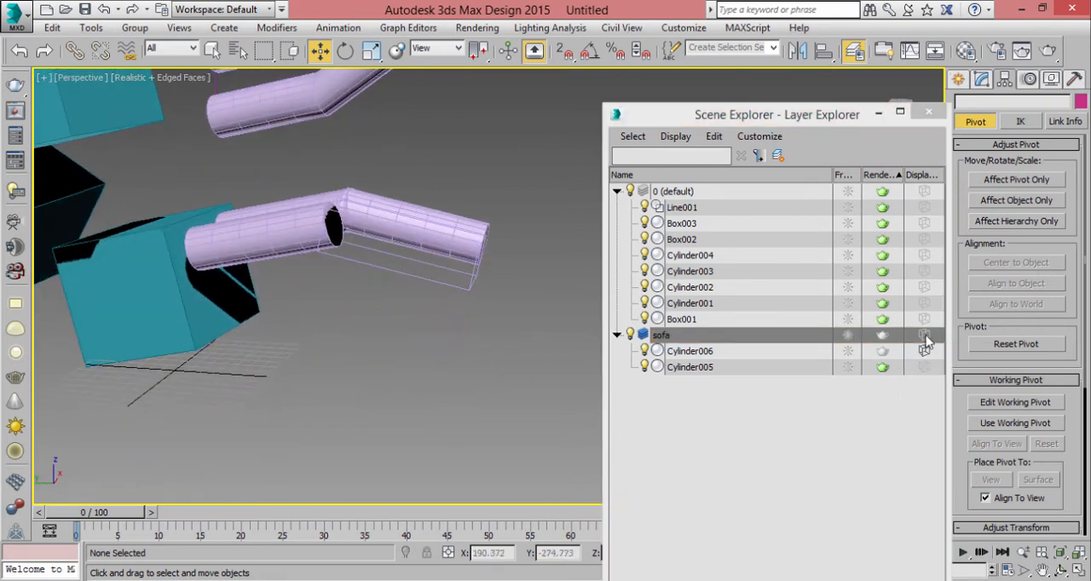
{"action": "left_click", "coordinate": [925, 336]}
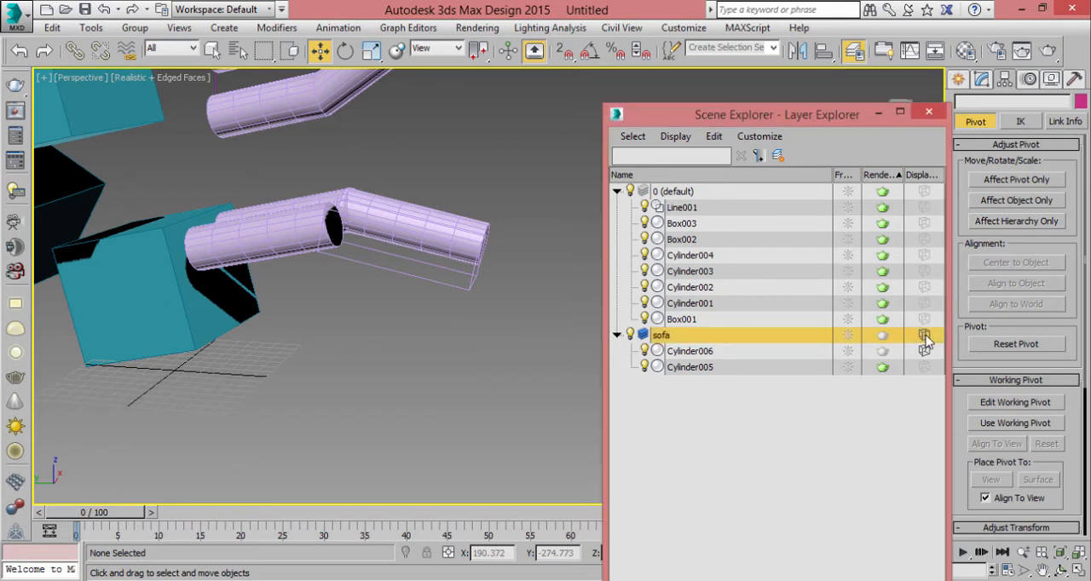
{"action": "middle_click_drag", "start_coordinate": [532, 316], "coordinate": [452, 334], "text": "alt"}
{"action": "scroll", "coordinate": [450, 334], "scroll_direction": "up", "scroll_amount": 5}
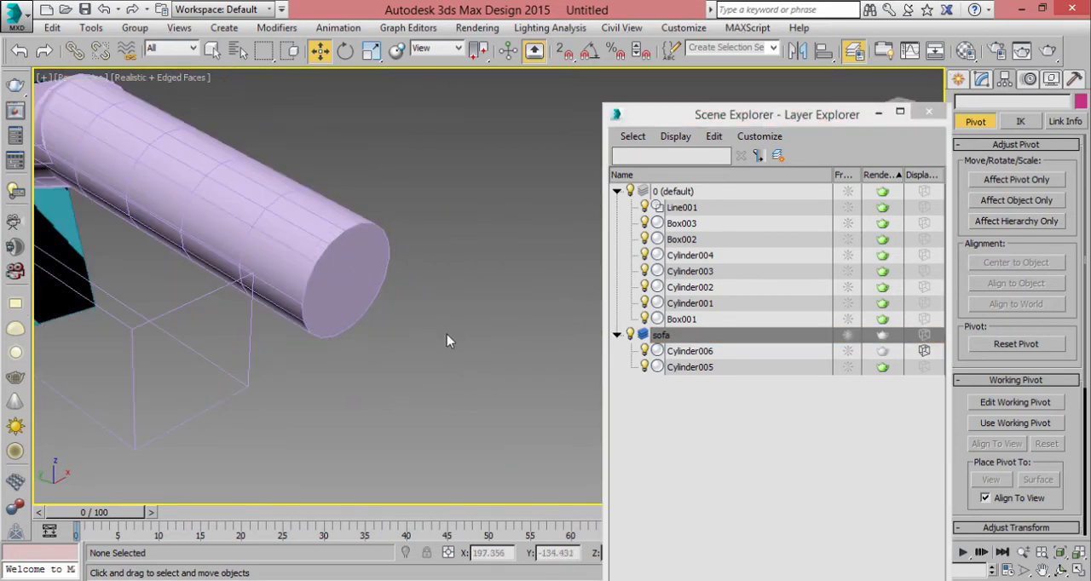
{"action": "middle_click_drag", "start_coordinate": [387, 316], "coordinate": [483, 338]}
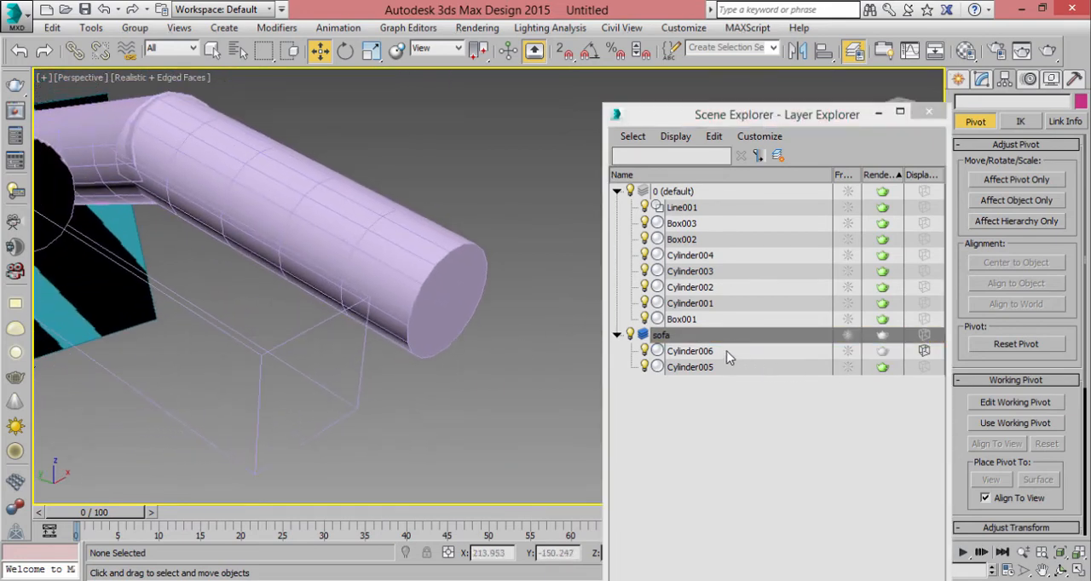
- Display Cylinder005 as a bounding box and close the Layer Explorer
{"action": "left_click", "coordinate": [925, 367]}
{"action": "middle_click_drag", "start_coordinate": [521, 309], "coordinate": [336, 268], "text": "alt"}
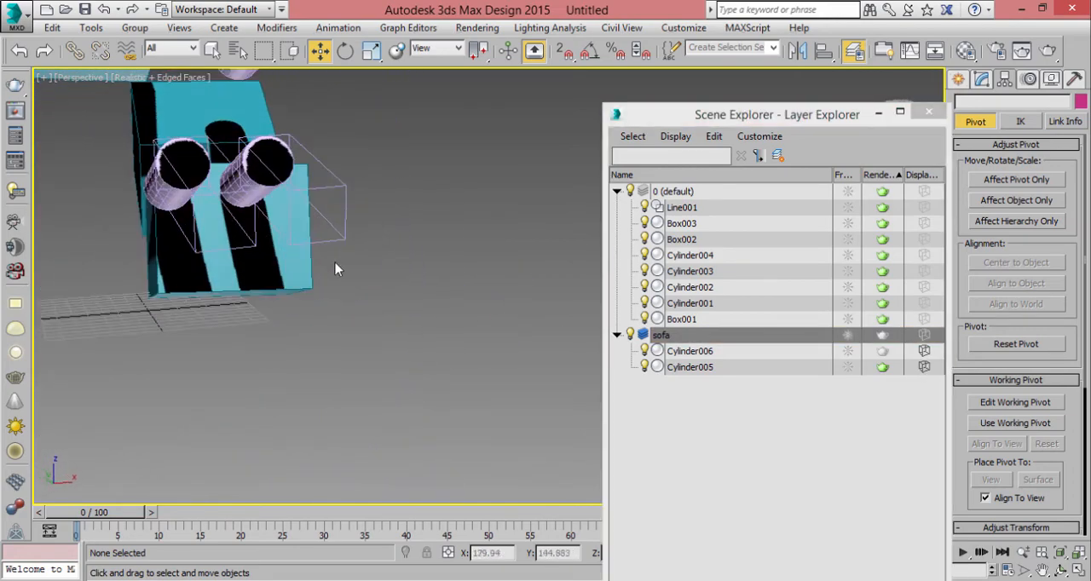
{"action": "middle_click_drag", "start_coordinate": [213, 149], "coordinate": [367, 351], "text": "alt"}
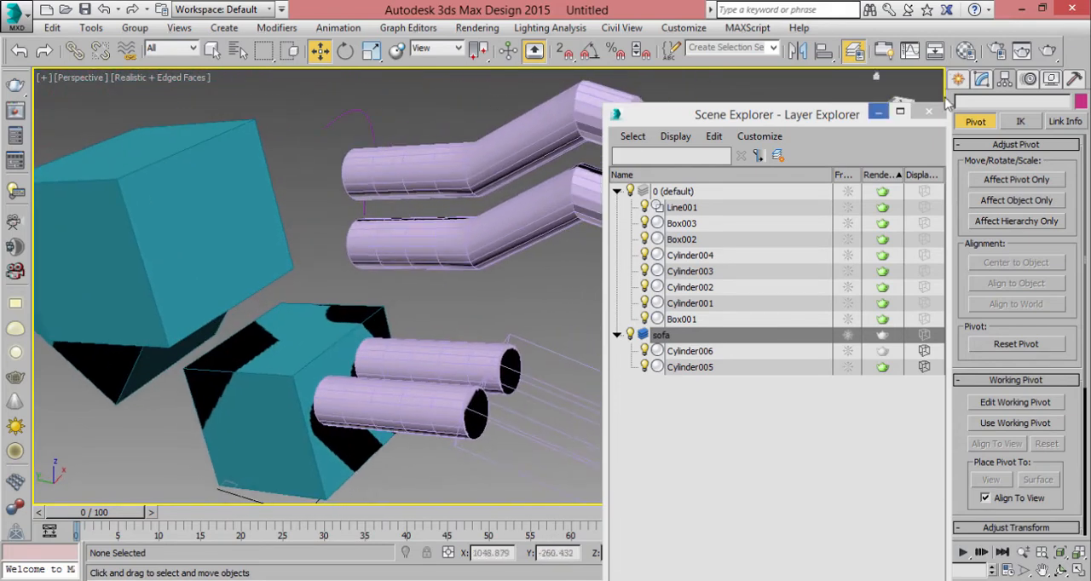
{"action": "left_click", "coordinate": [854, 50]}
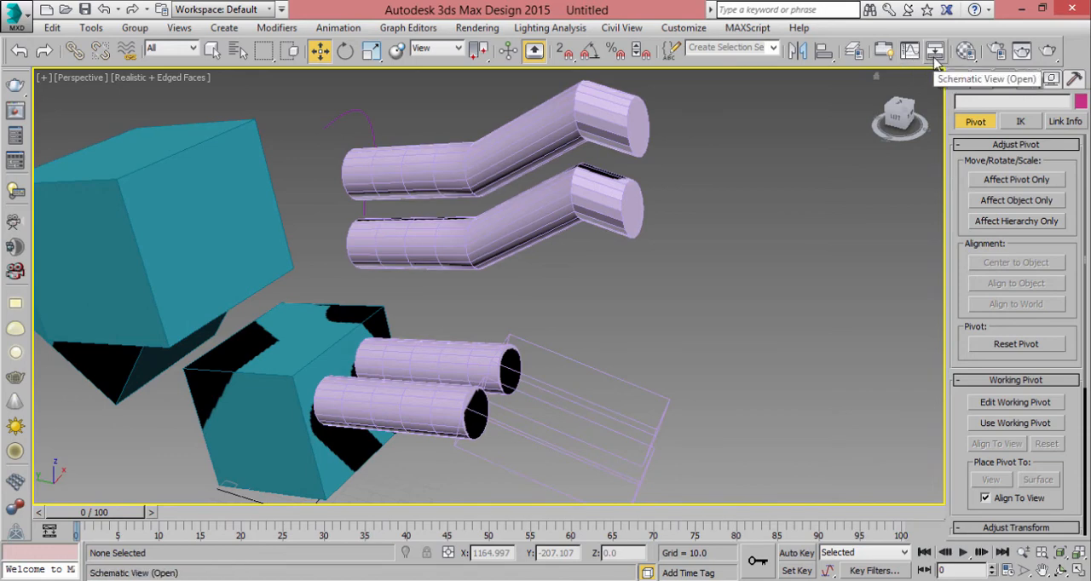
- Open the Material Editor and toggle it closed and open several times, ending with it closed
{"action": "left_click", "coordinate": [966, 52]}
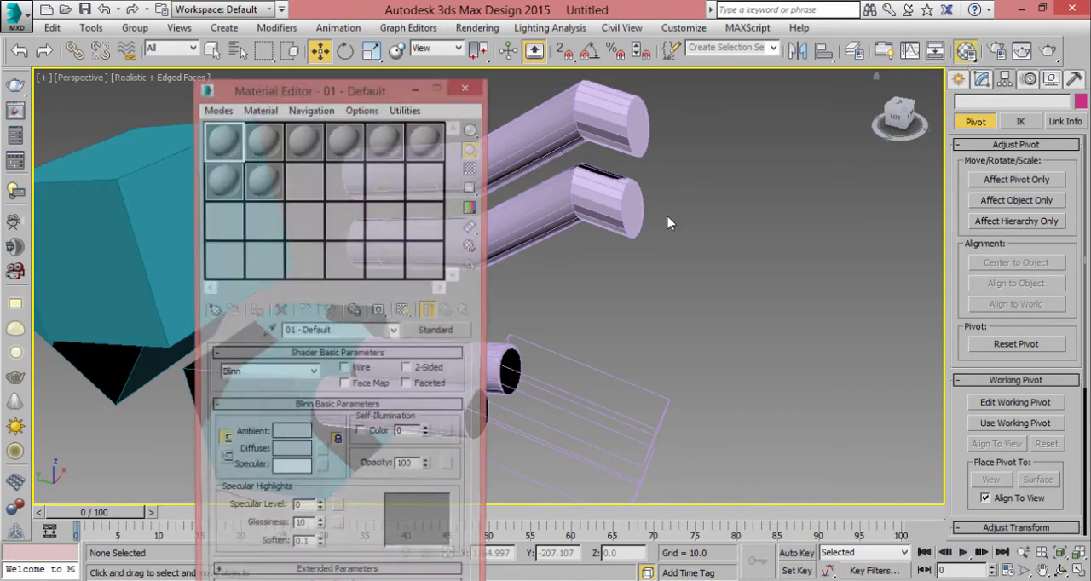
{"action": "key", "text": "m"}
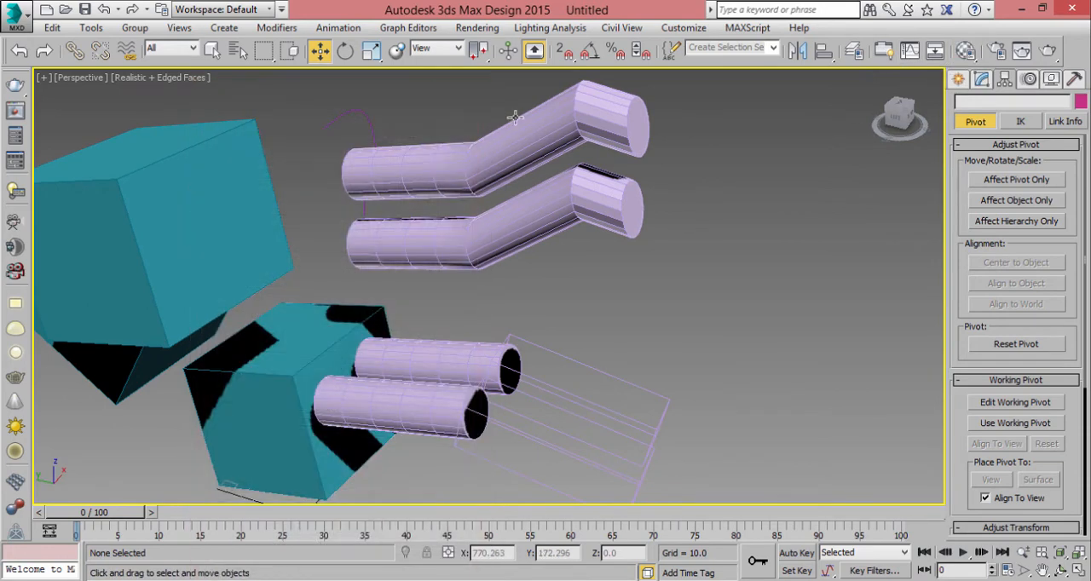
{"action": "key", "text": "m"}
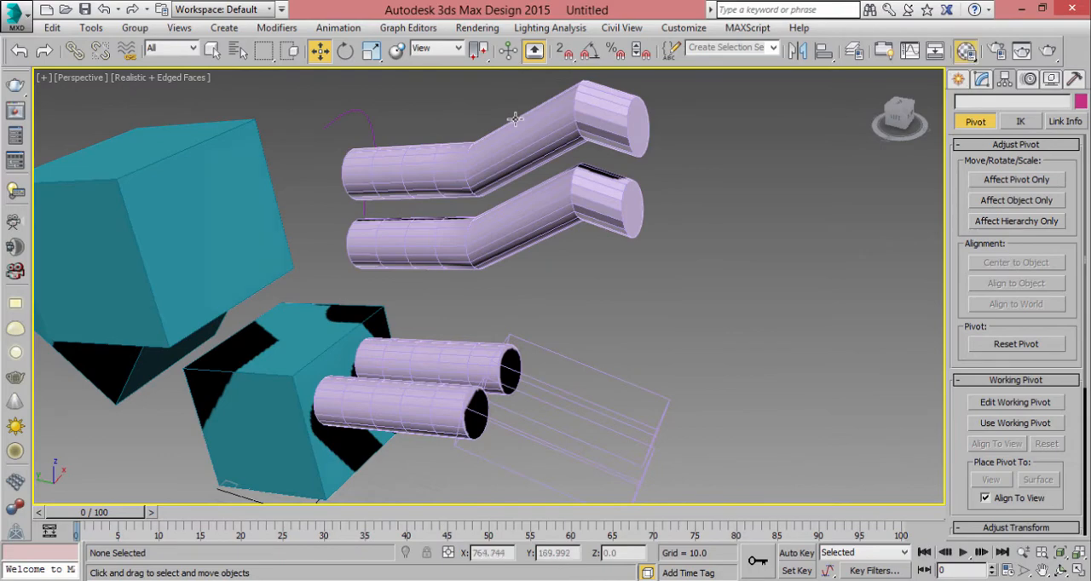
{"action": "key", "text": "m"}
{"action": "key", "text": "m"}
{"action": "key", "text": "m"}
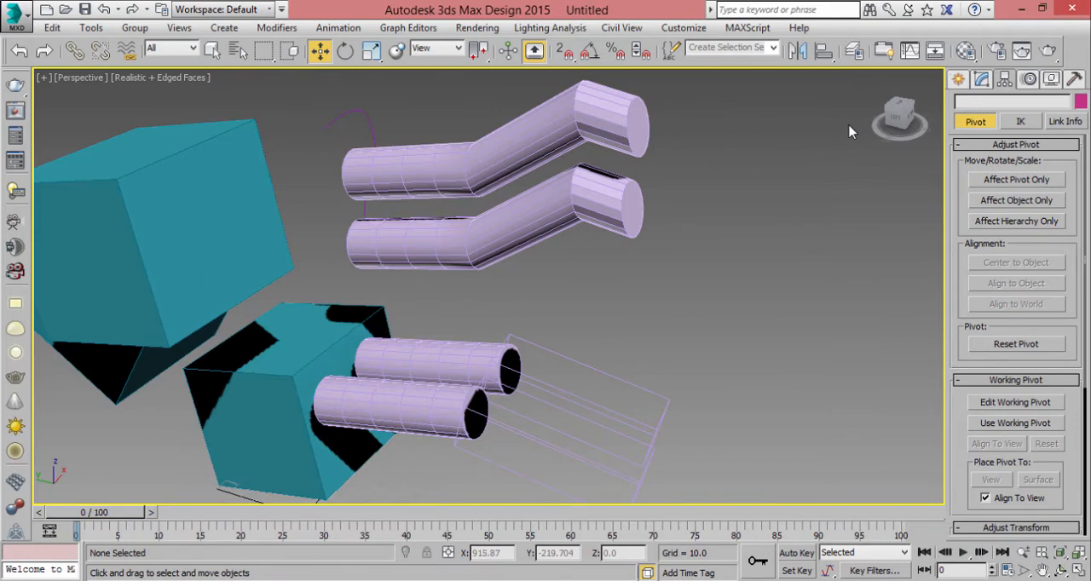
- Open Render Setup and assign V-Ray Adv 3.00.07 as the production renderer
{"action": "left_click", "coordinate": [997, 51]}
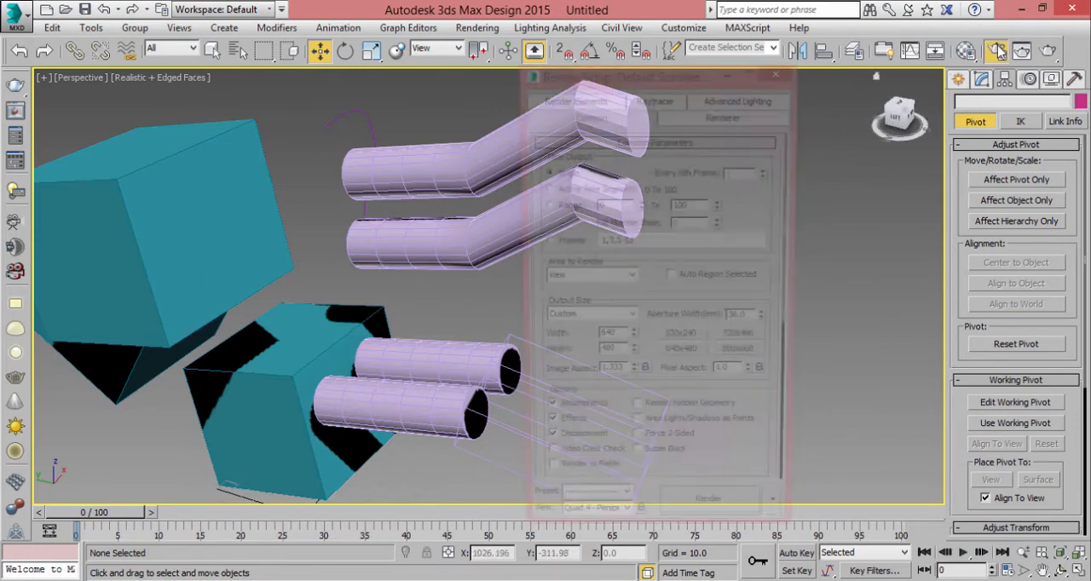
{"action": "left_click_drag", "start_coordinate": [669, 77], "coordinate": [644, 70]}
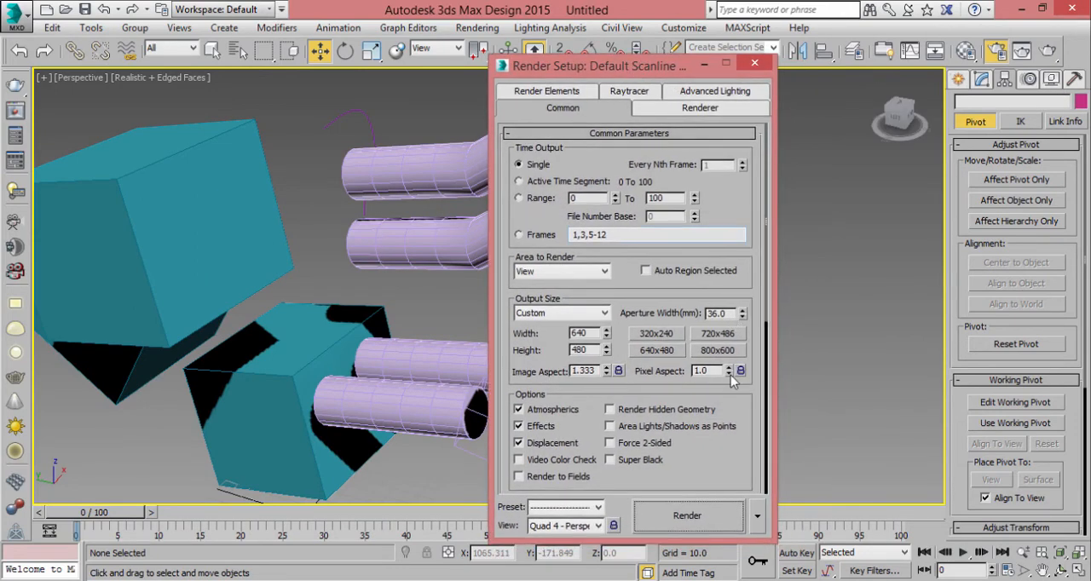
{"action": "scroll", "coordinate": [684, 446], "scroll_direction": "down", "scroll_amount": 5}
{"action": "left_click", "coordinate": [664, 484]}
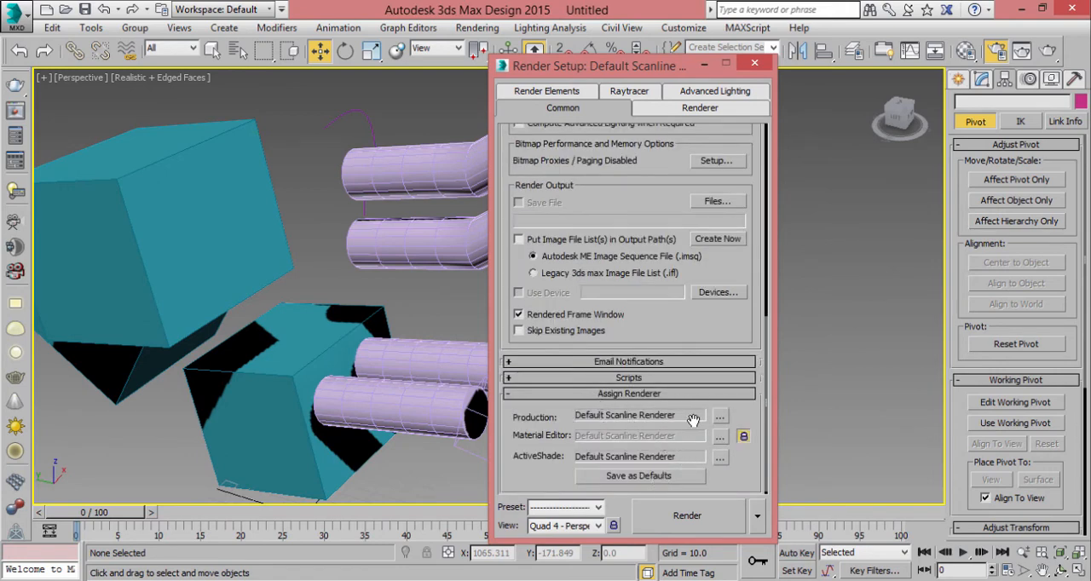
{"action": "left_click", "coordinate": [720, 416]}
{"action": "left_click", "coordinate": [563, 203]}
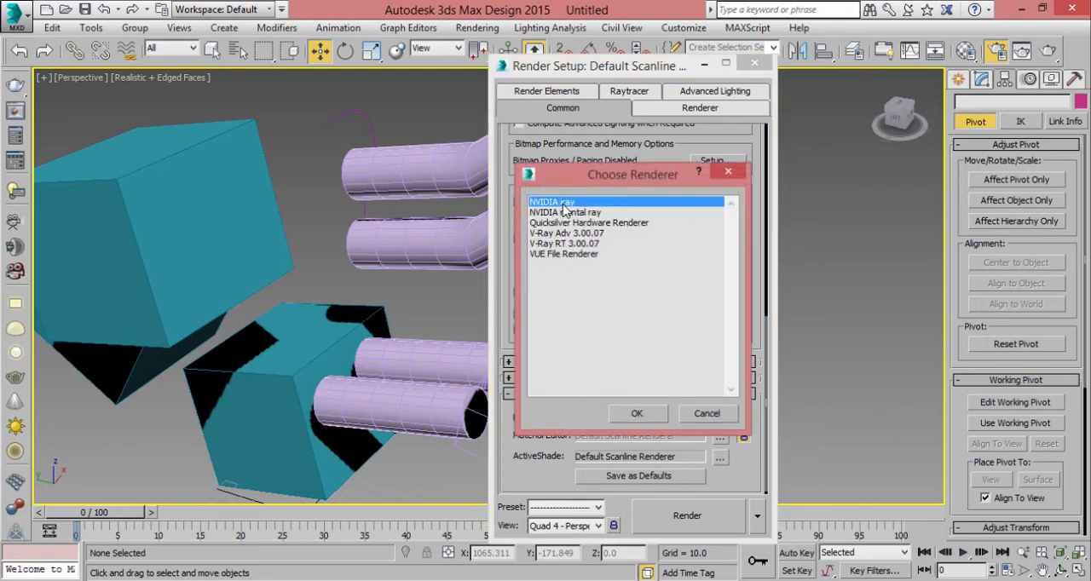
{"action": "left_click", "coordinate": [588, 213]}
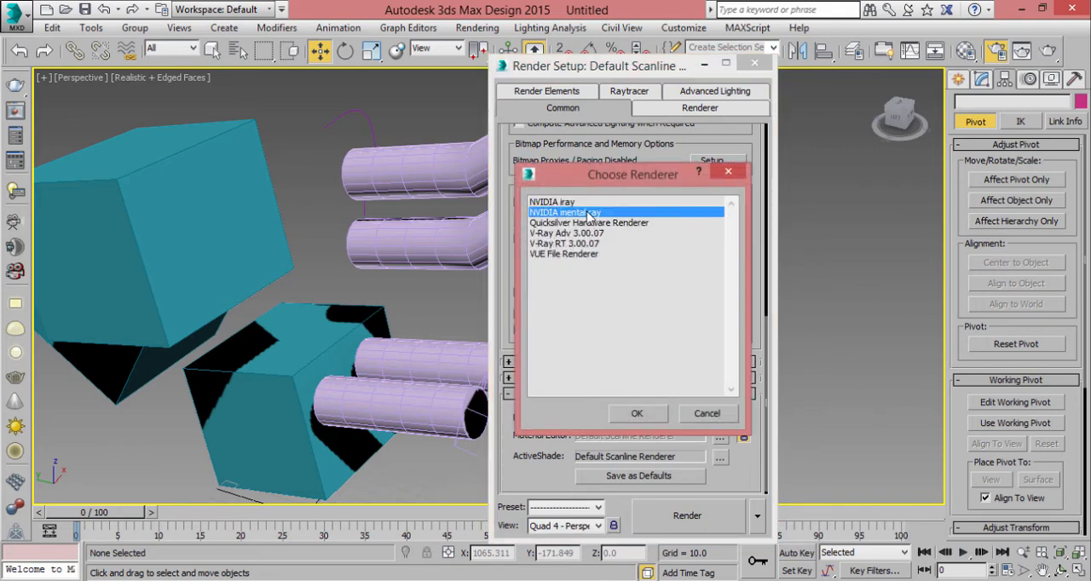
{"action": "left_click", "coordinate": [571, 233]}
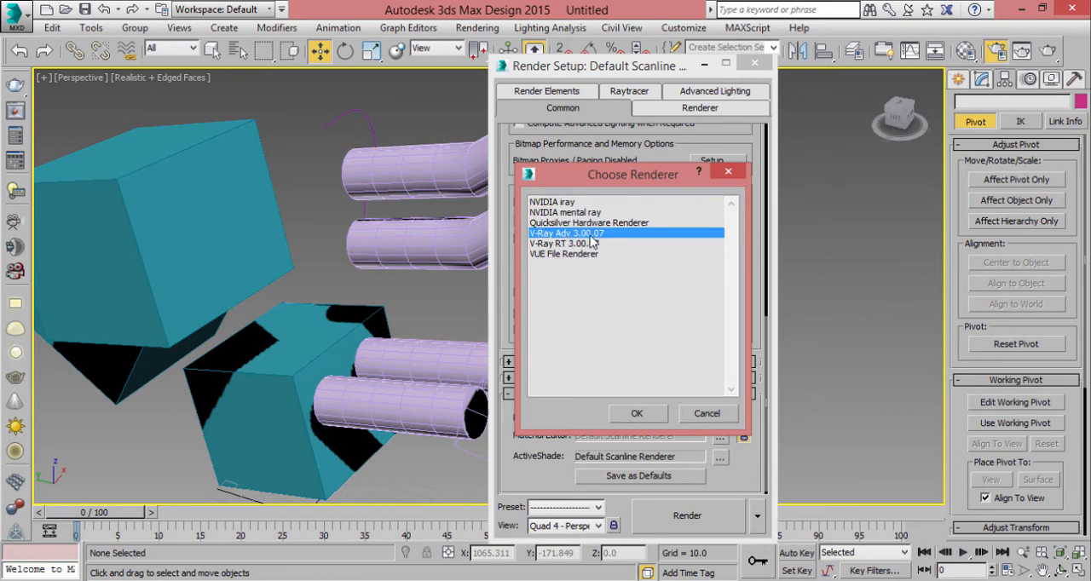
{"action": "left_click", "coordinate": [628, 417]}
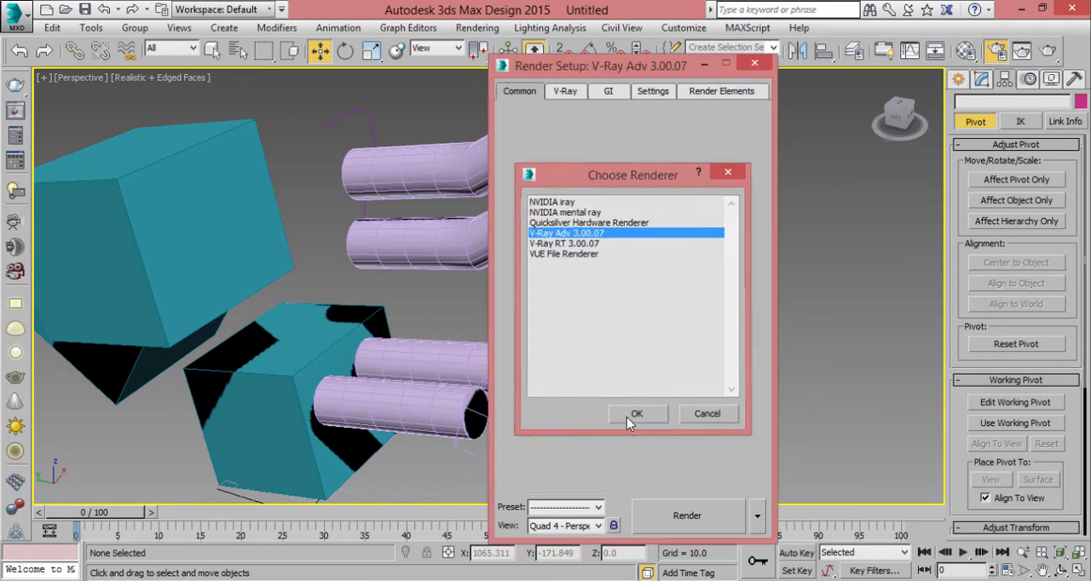
- Look over V-Ray's frame buffer and system render settings, and close Render Setup
{"action": "left_click", "coordinate": [565, 91]}
{"action": "left_click", "coordinate": [653, 91]}
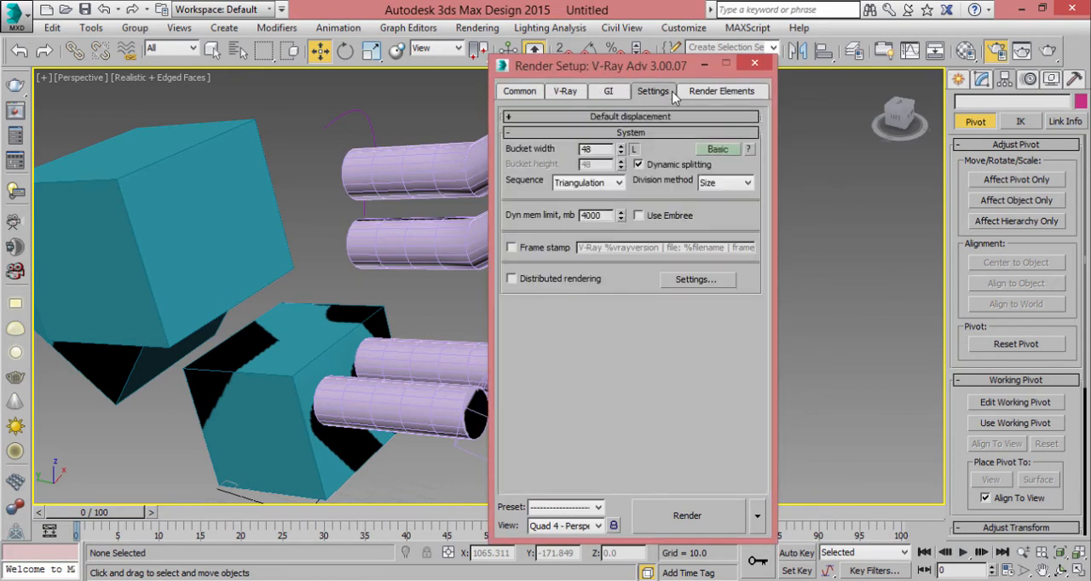
{"action": "left_click", "coordinate": [567, 92]}
{"action": "left_click", "coordinate": [622, 149]}
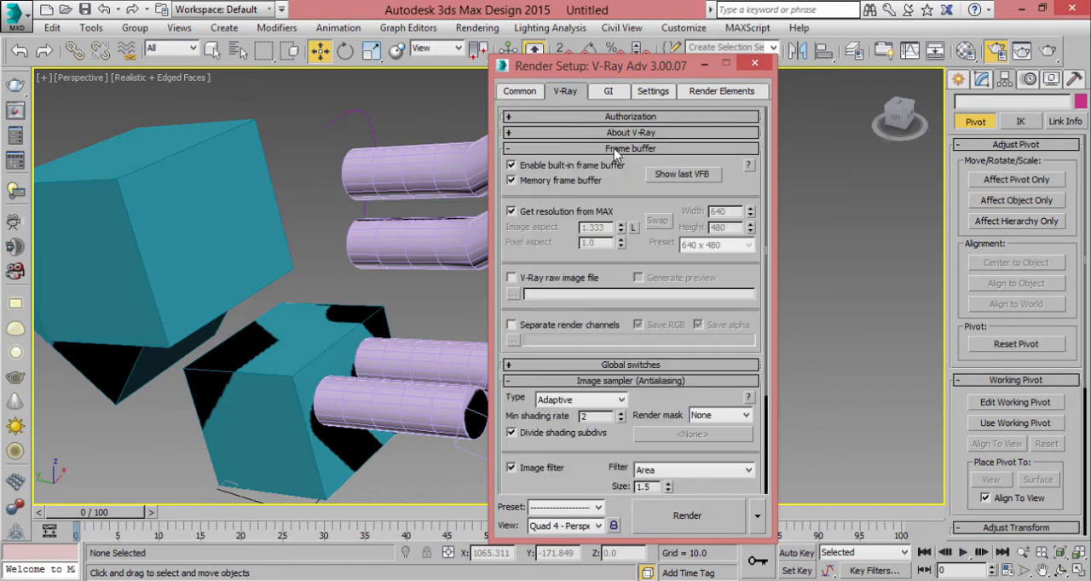
{"action": "left_click", "coordinate": [607, 148]}
{"action": "left_click", "coordinate": [755, 63]}
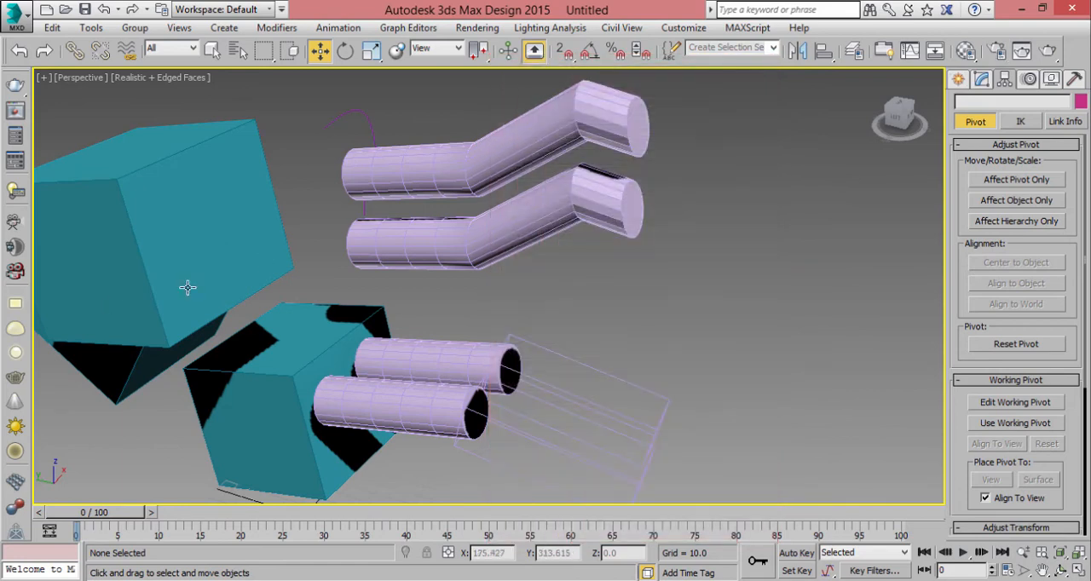
- Show the spline creation tools and inspect the selection filter options, keeping the filter on All
{"action": "left_click", "coordinate": [959, 80]}
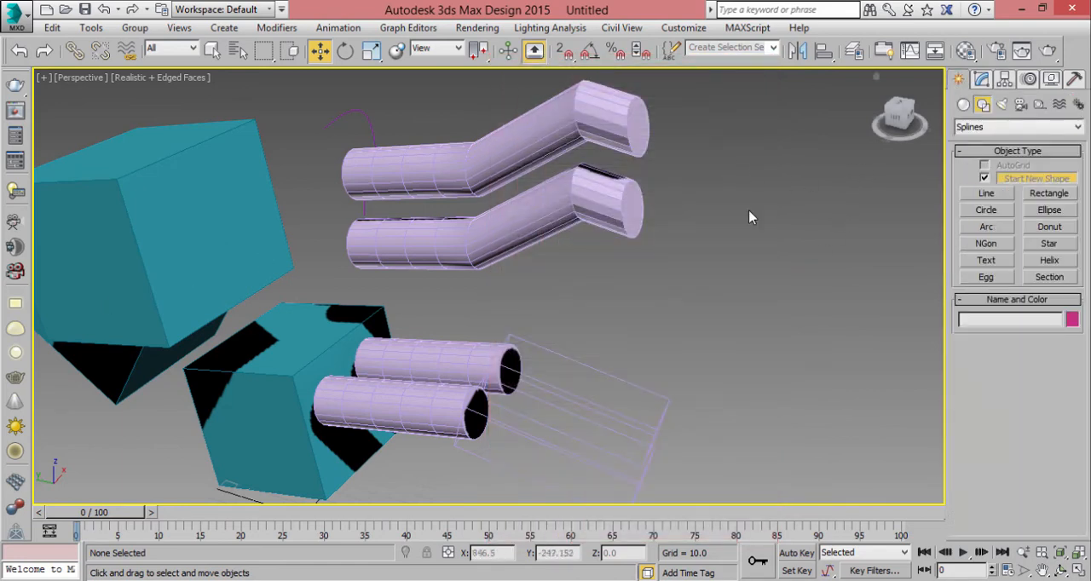
{"action": "middle_click_drag", "start_coordinate": [740, 247], "coordinate": [733, 190]}
{"action": "scroll", "coordinate": [702, 181], "scroll_direction": "down", "scroll_amount": 3}
{"action": "middle_click_drag", "start_coordinate": [631, 203], "coordinate": [632, 319]}
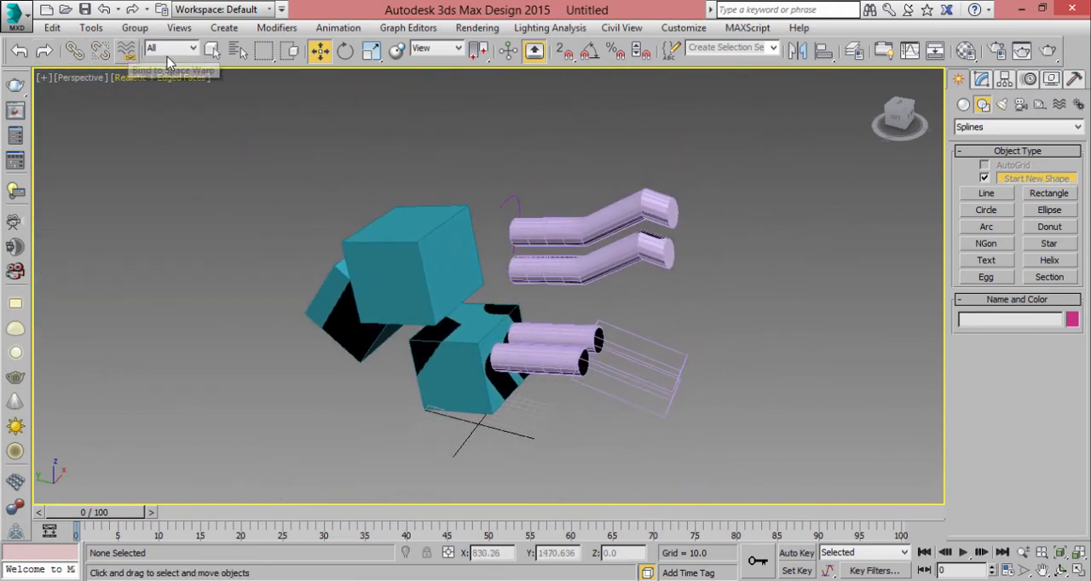
{"action": "left_click", "coordinate": [195, 50]}
{"action": "left_click", "coordinate": [321, 161]}
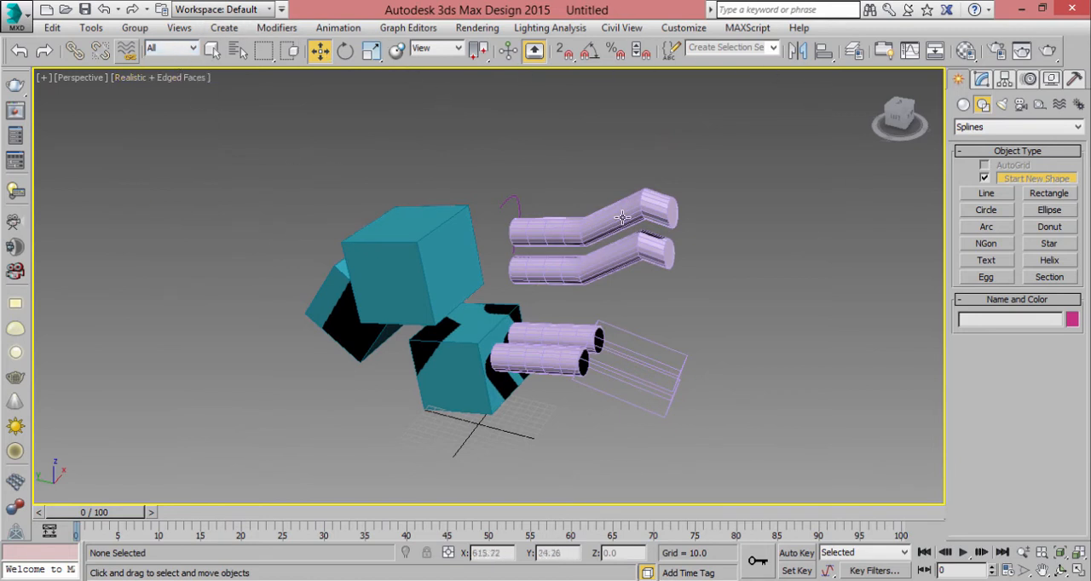
{"action": "middle_click_drag", "start_coordinate": [622, 210], "coordinate": [632, 200]}
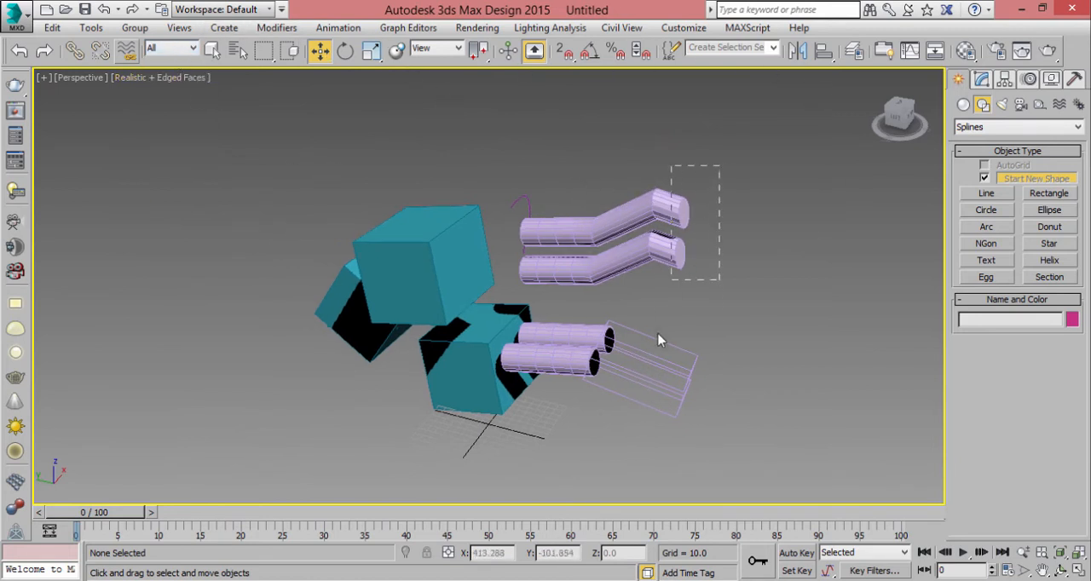
{"action": "middle_click_drag", "start_coordinate": [721, 361], "coordinate": [669, 302]}
{"action": "middle_click_drag", "start_coordinate": [568, 276], "coordinate": [546, 320]}
- Try the Pan, Orbit and Zoom navigation tools in the perspective view, and exit the Zoom tool
{"action": "left_click", "coordinate": [1041, 570]}
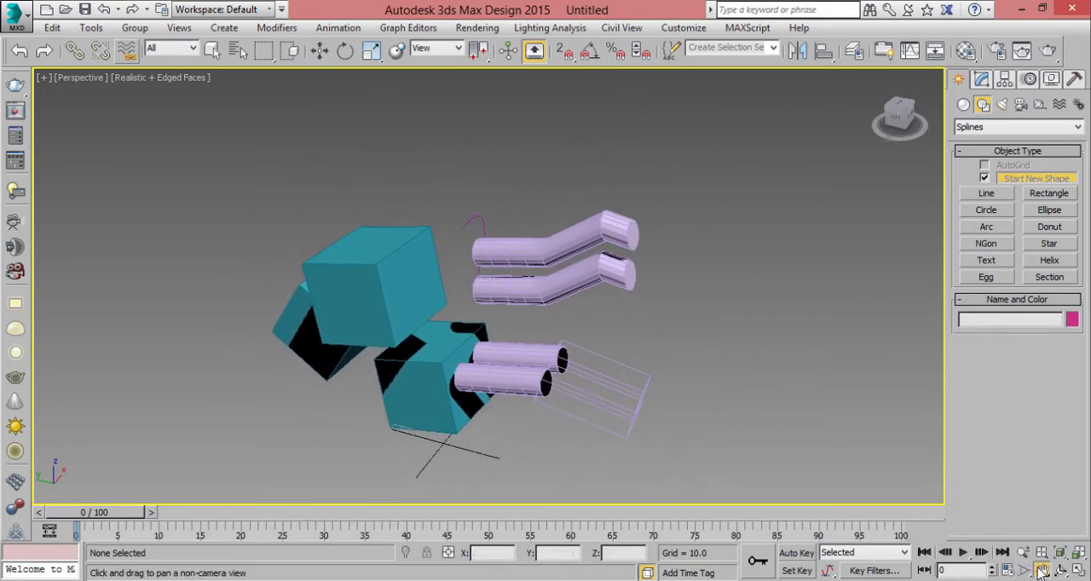
{"action": "left_click_drag", "start_coordinate": [627, 309], "coordinate": [628, 313]}
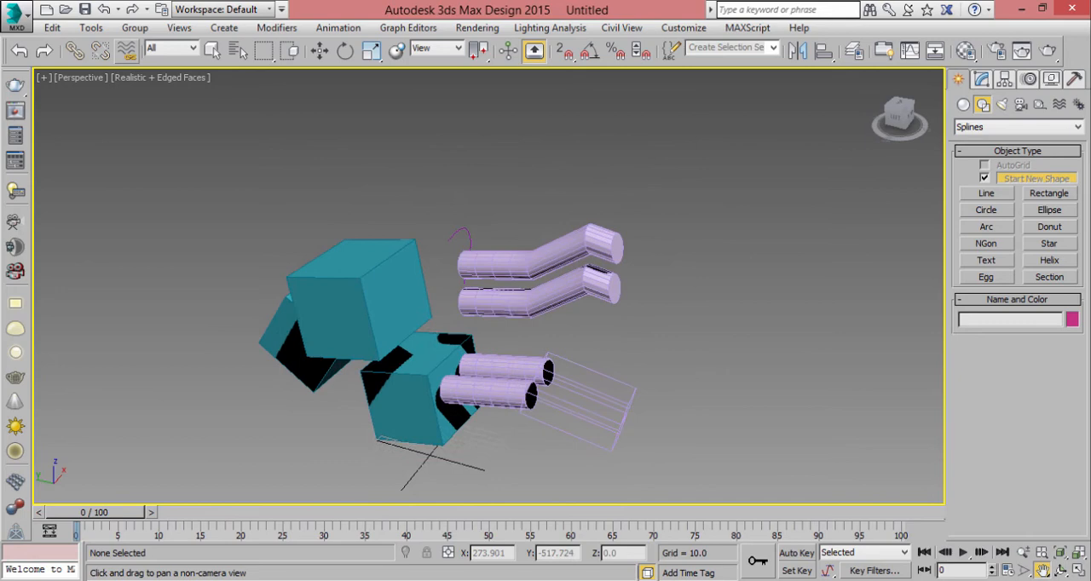
{"action": "left_click", "coordinate": [1061, 571]}
{"action": "left_click_drag", "start_coordinate": [546, 324], "coordinate": [599, 385]}
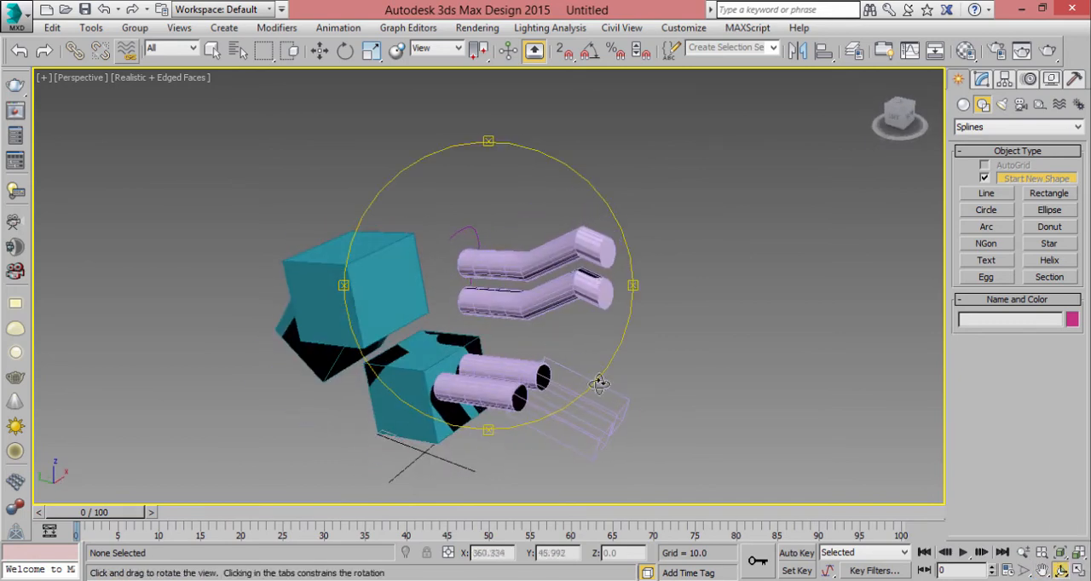
{"action": "left_click", "coordinate": [1023, 554]}
{"action": "left_click_drag", "start_coordinate": [590, 303], "coordinate": [645, 295]}
{"action": "right_click", "coordinate": [647, 294]}
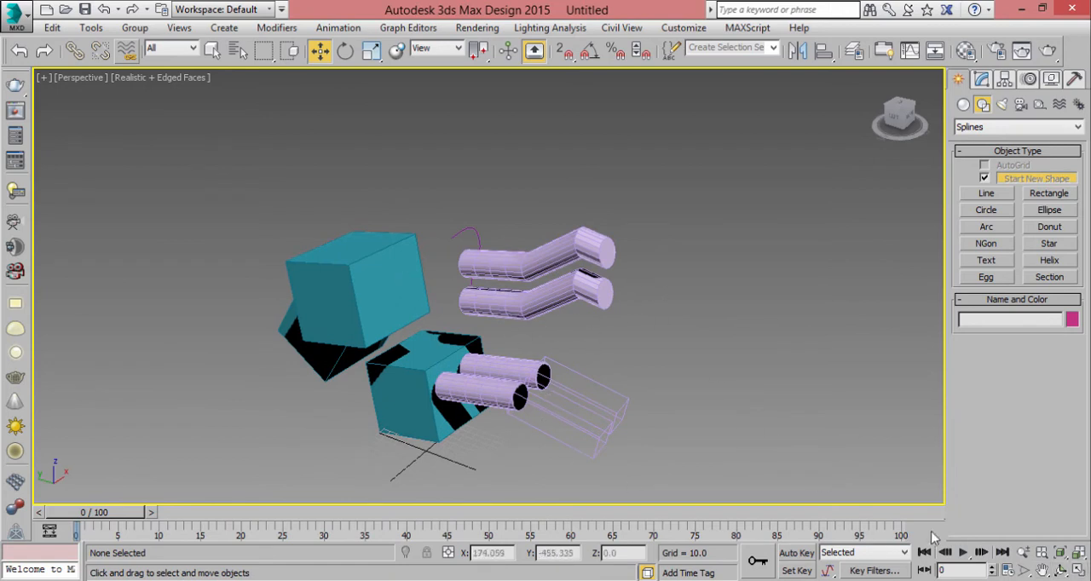
- Pan and orbit the scene again with the navigation tools, and pan it with Select and Move active
{"action": "left_click", "coordinate": [1043, 570]}
{"action": "left_click_drag", "start_coordinate": [602, 342], "coordinate": [675, 331]}
{"action": "left_click", "coordinate": [1059, 571]}
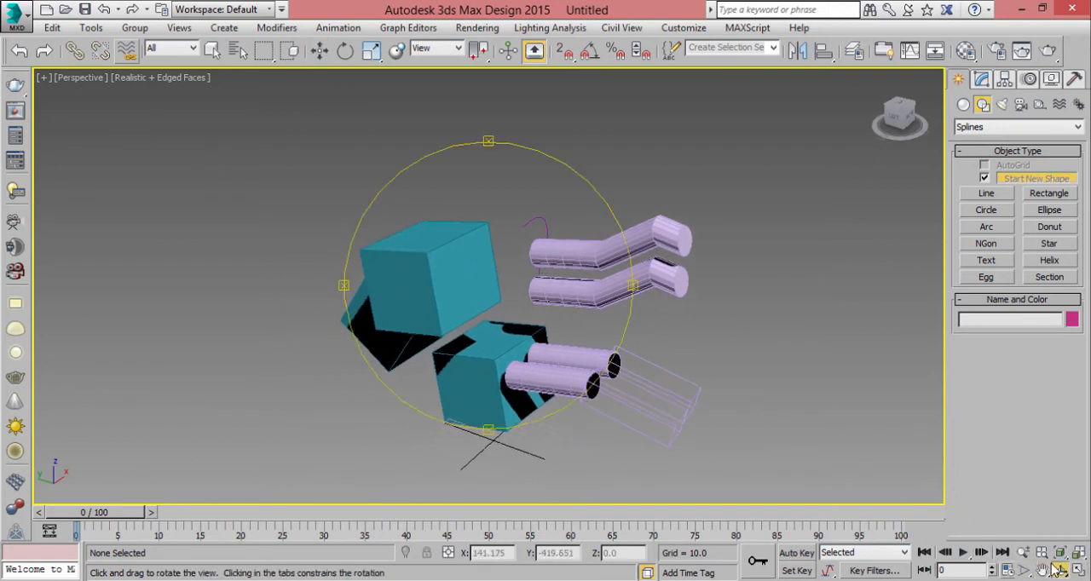
{"action": "left_click_drag", "start_coordinate": [544, 310], "coordinate": [720, 355]}
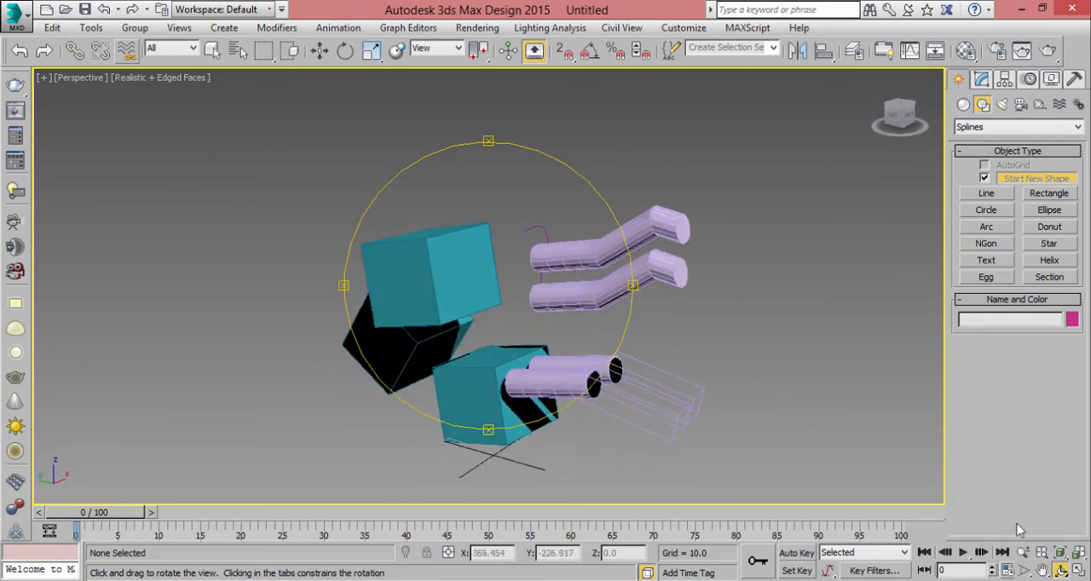
{"action": "left_click", "coordinate": [319, 50]}
{"action": "middle_click_drag", "start_coordinate": [542, 258], "coordinate": [488, 249]}
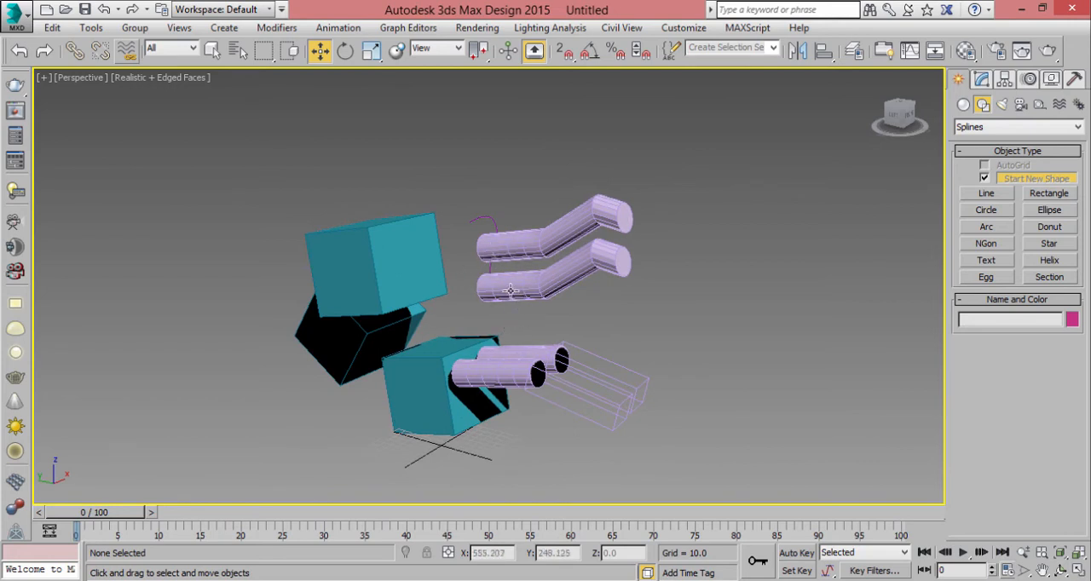
{"action": "middle_click_drag", "start_coordinate": [522, 183], "coordinate": [548, 201]}
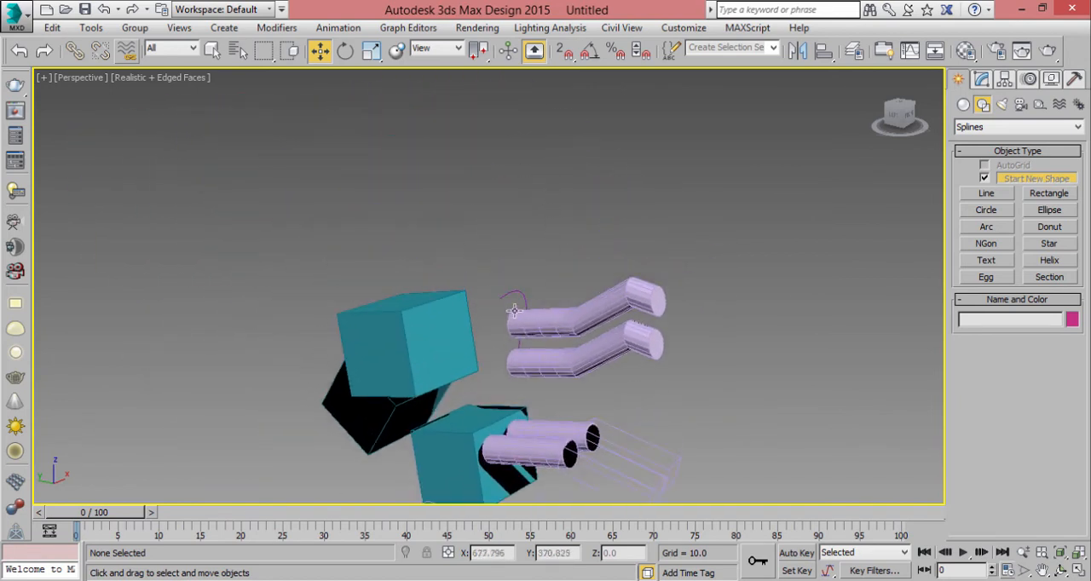
- Demonstrate zooming in and out of the perspective view around different objects, with small orbits and pans between
{"action": "scroll", "coordinate": [514, 311], "scroll_direction": "down", "scroll_amount": 10}
{"action": "scroll", "coordinate": [517, 316], "scroll_direction": "up", "scroll_amount": 4}
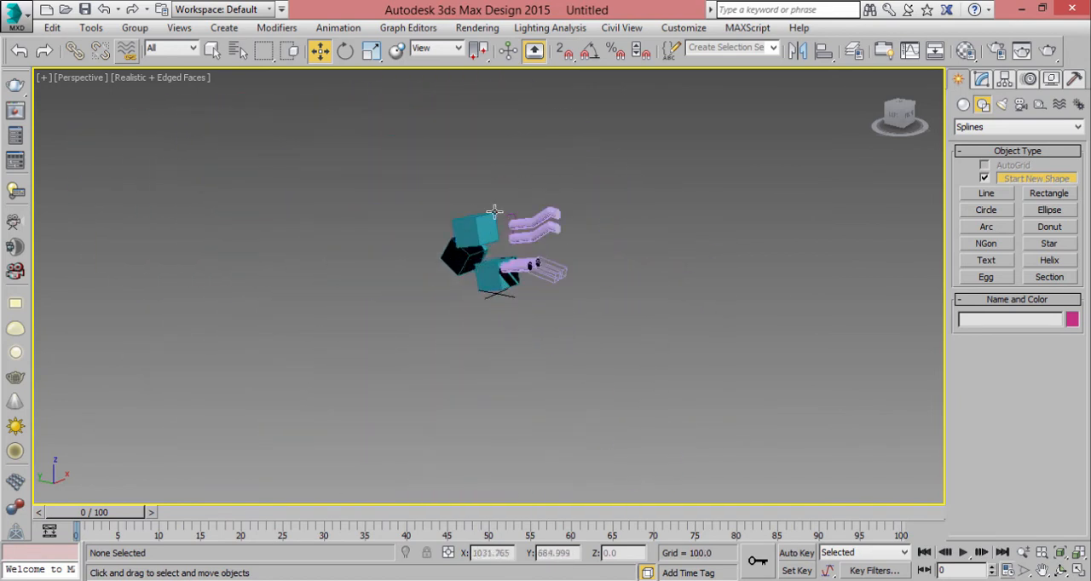
{"action": "scroll", "coordinate": [497, 222], "scroll_direction": "down", "scroll_amount": 5}
{"action": "scroll", "coordinate": [514, 275], "scroll_direction": "up", "scroll_amount": 8}
{"action": "middle_click_drag", "start_coordinate": [548, 261], "coordinate": [554, 256]}
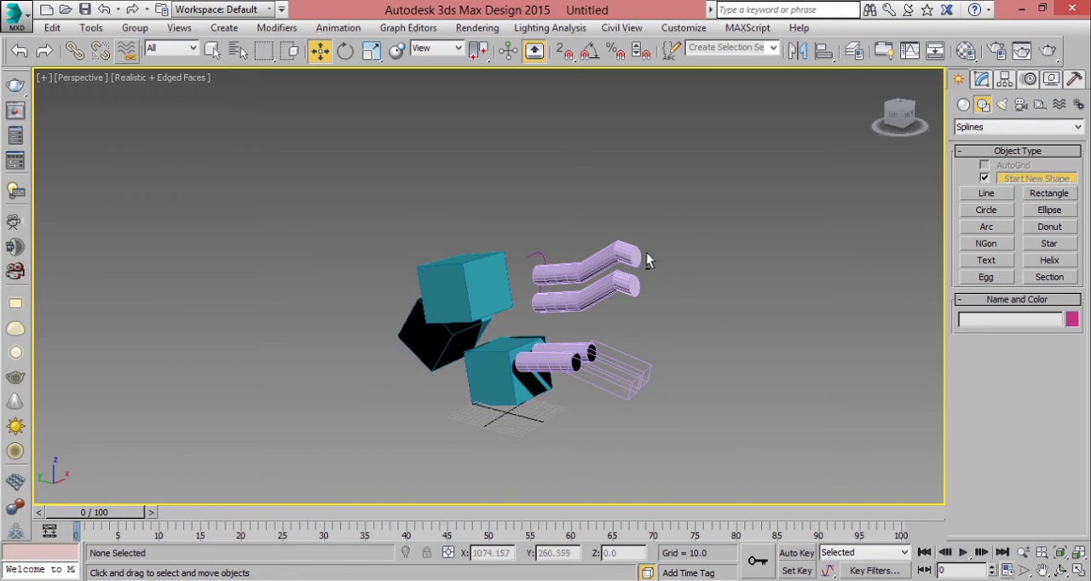
{"action": "mouse_move", "coordinate": [646, 253]}
{"action": "middle_mouse_down", "text": "alt"}
{"action": "mouse_move", "coordinate": [549, 240]}
{"action": "mouse_move", "coordinate": [411, 285]}
{"action": "mouse_move", "coordinate": [607, 311]}
{"action": "mouse_move", "coordinate": [633, 148]}
{"action": "mouse_move", "coordinate": [500, 254]}
{"action": "mouse_move", "coordinate": [637, 305]}
{"action": "mouse_move", "coordinate": [604, 260]}
{"action": "mouse_move", "coordinate": [658, 262]}
{"action": "middle_mouse_up", "text": "alt"}
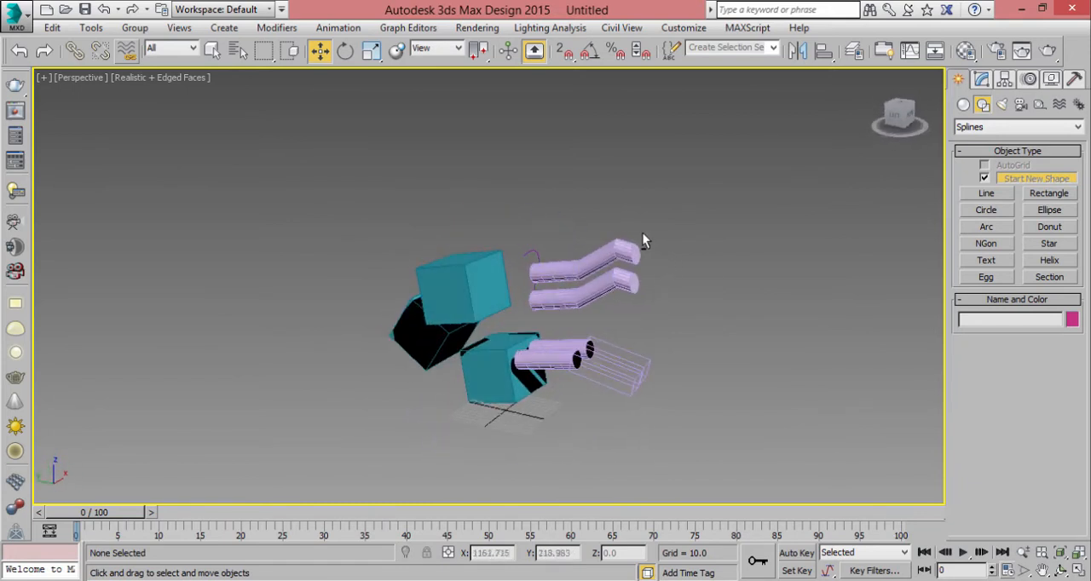
{"action": "scroll", "coordinate": [643, 238], "scroll_direction": "down", "scroll_amount": 5}
{"action": "scroll", "coordinate": [627, 245], "scroll_direction": "down", "scroll_amount": 6}
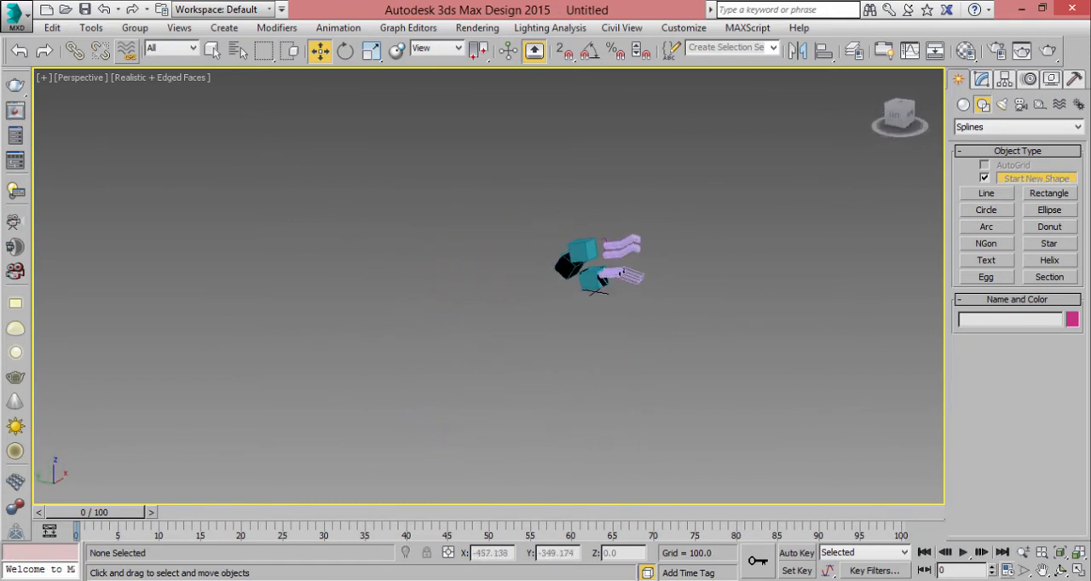
{"action": "scroll", "coordinate": [641, 239], "scroll_direction": "up", "scroll_amount": 12}
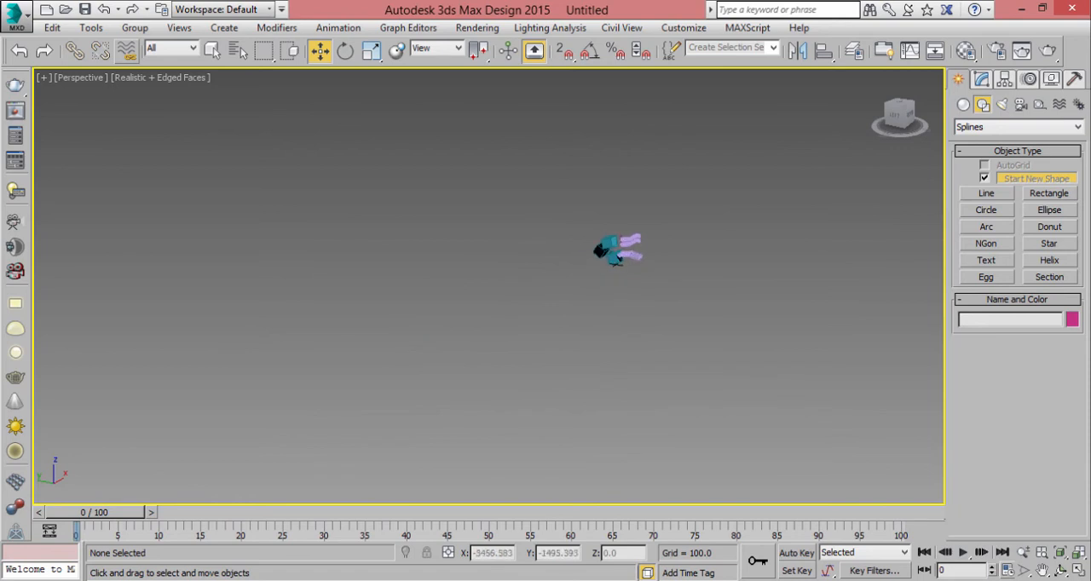
{"action": "scroll", "coordinate": [641, 239], "scroll_direction": "down", "scroll_amount": 5}
{"action": "scroll", "coordinate": [548, 275], "scroll_direction": "up", "scroll_amount": 3}
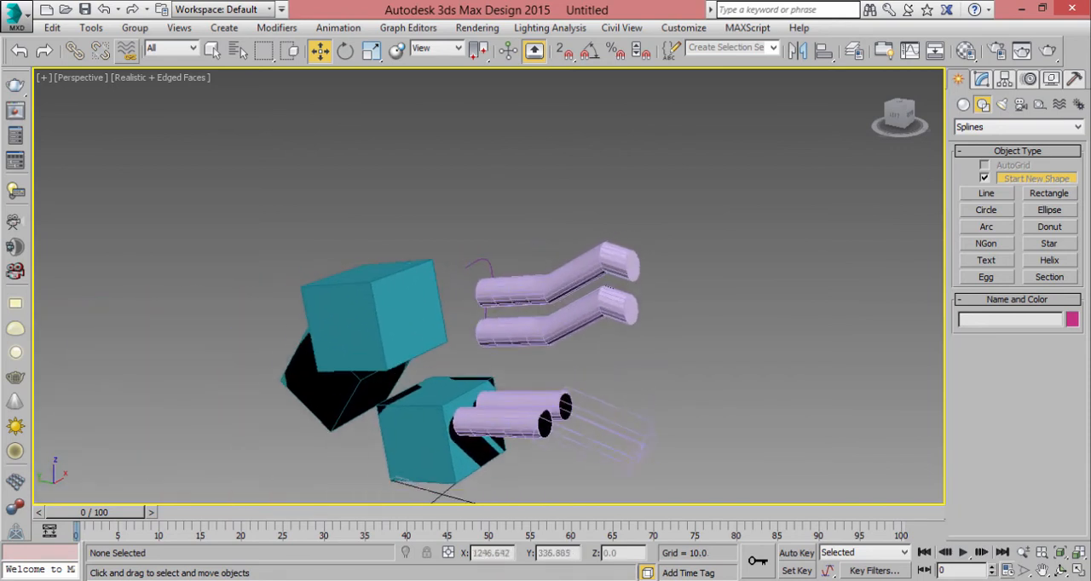
{"action": "scroll", "coordinate": [547, 276], "scroll_direction": "down", "scroll_amount": 6}
{"action": "scroll", "coordinate": [547, 276], "scroll_direction": "up", "scroll_amount": 4}
{"action": "scroll", "coordinate": [547, 276], "scroll_direction": "up", "scroll_amount": 4}
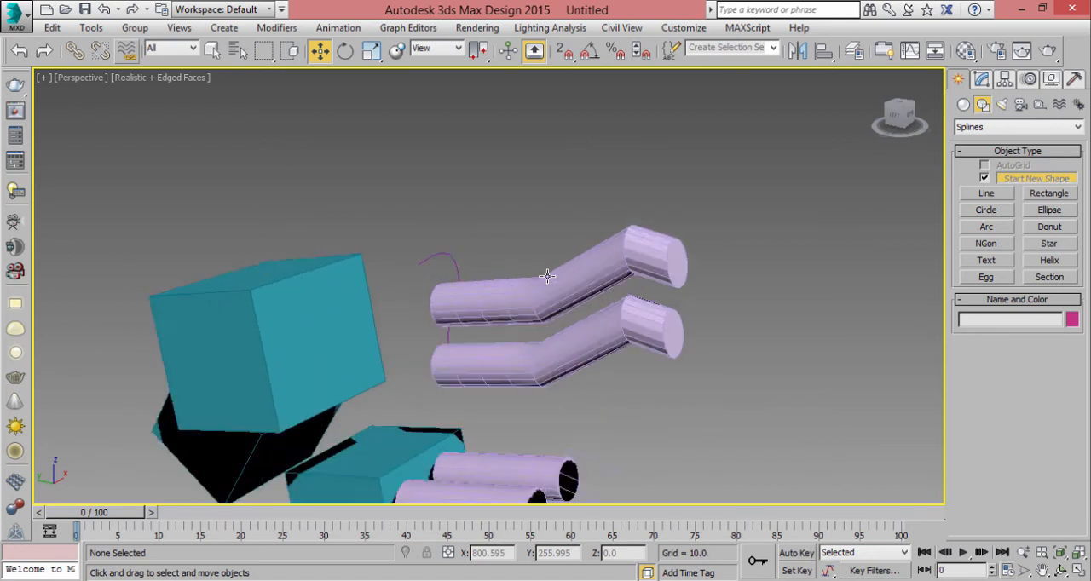
{"action": "scroll", "coordinate": [548, 275], "scroll_direction": "down", "scroll_amount": 6}
{"action": "scroll", "coordinate": [545, 282], "scroll_direction": "up", "scroll_amount": 6}
{"action": "middle_click_drag", "start_coordinate": [601, 281], "coordinate": [626, 240]}
- Limit the selection filter to Shapes, region-select the curved line beside the pipes, and lower it to about Z 211.5 before deselecting
{"action": "left_click", "coordinate": [194, 49]}
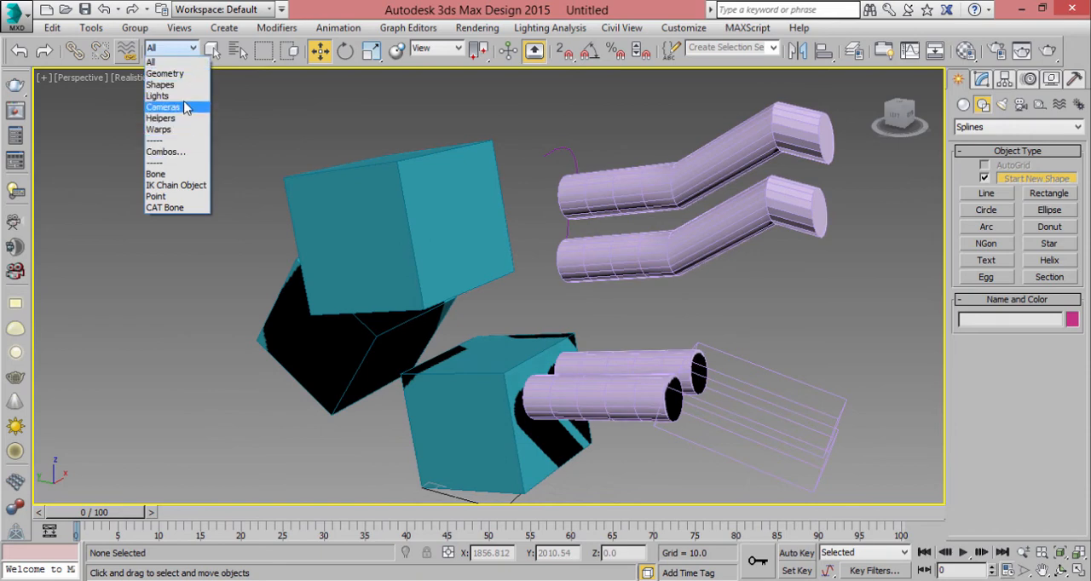
{"action": "left_click", "coordinate": [177, 88]}
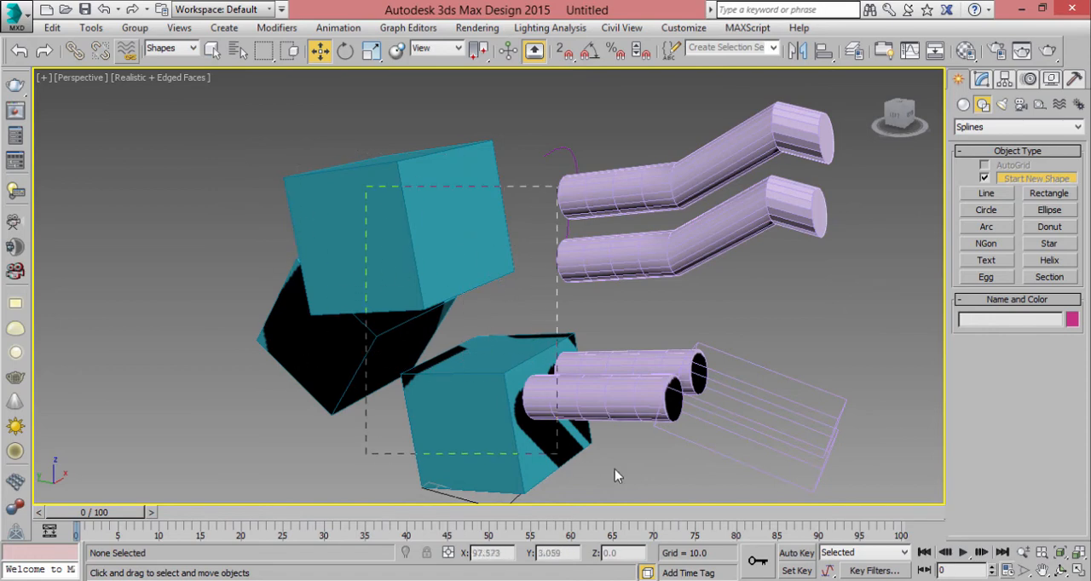
{"action": "left_click_drag", "start_coordinate": [615, 468], "coordinate": [744, 442]}
{"action": "left_click_drag", "start_coordinate": [511, 137], "coordinate": [966, 500]}
{"action": "left_click", "coordinate": [500, 314]}
{"action": "left_click_drag", "start_coordinate": [236, 5], "coordinate": [237, 5]}
{"action": "left_click", "coordinate": [723, 353]}
{"action": "left_click_drag", "start_coordinate": [205, 62], "coordinate": [205, 63]}
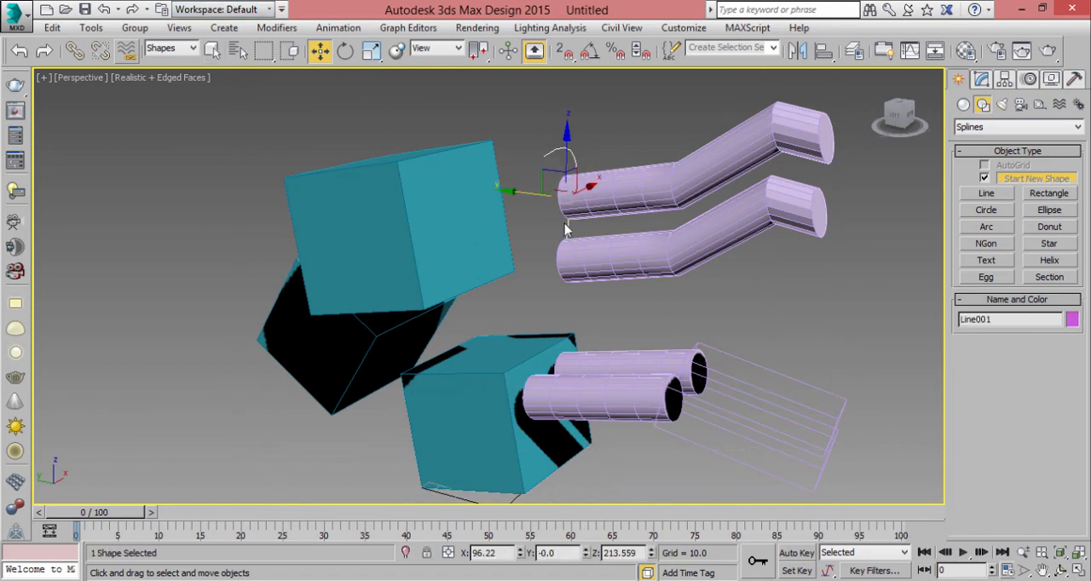
{"action": "left_click_drag", "start_coordinate": [568, 149], "coordinate": [568, 153]}
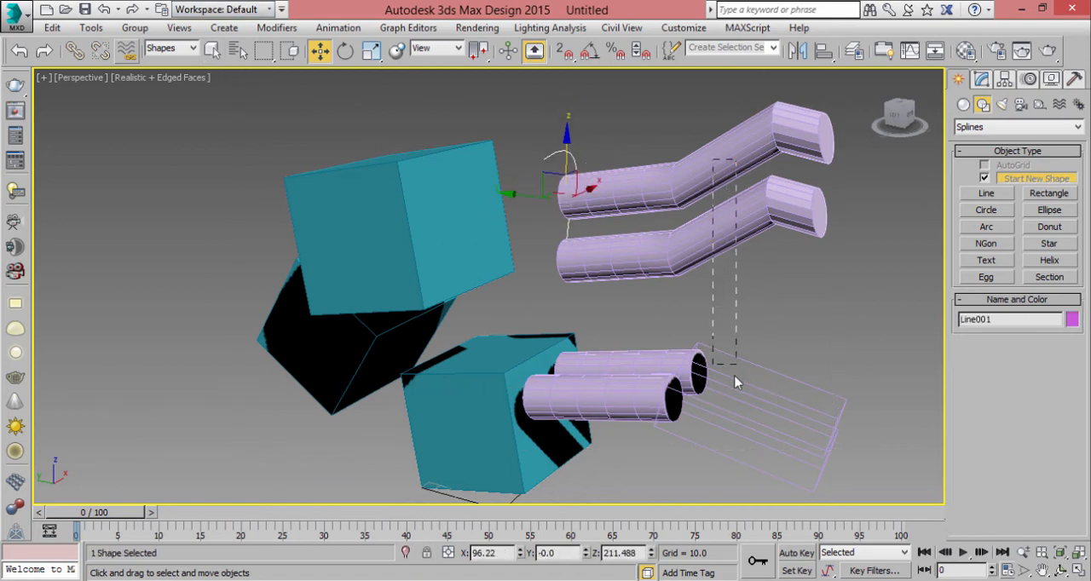
{"action": "left_click_drag", "start_coordinate": [738, 382], "coordinate": [736, 375]}
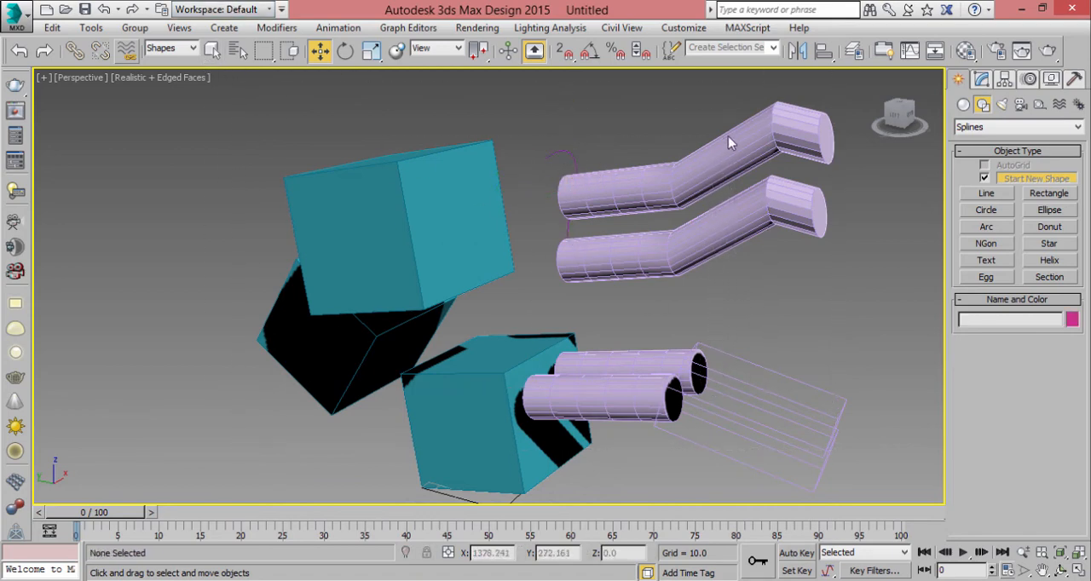
- Set the selection filter to Geometry, region-select the pipes and the lower box, and clear the selection
{"action": "left_click", "coordinate": [171, 48]}
{"action": "left_click", "coordinate": [178, 71]}
{"action": "left_click_drag", "start_coordinate": [519, 136], "coordinate": [740, 414]}
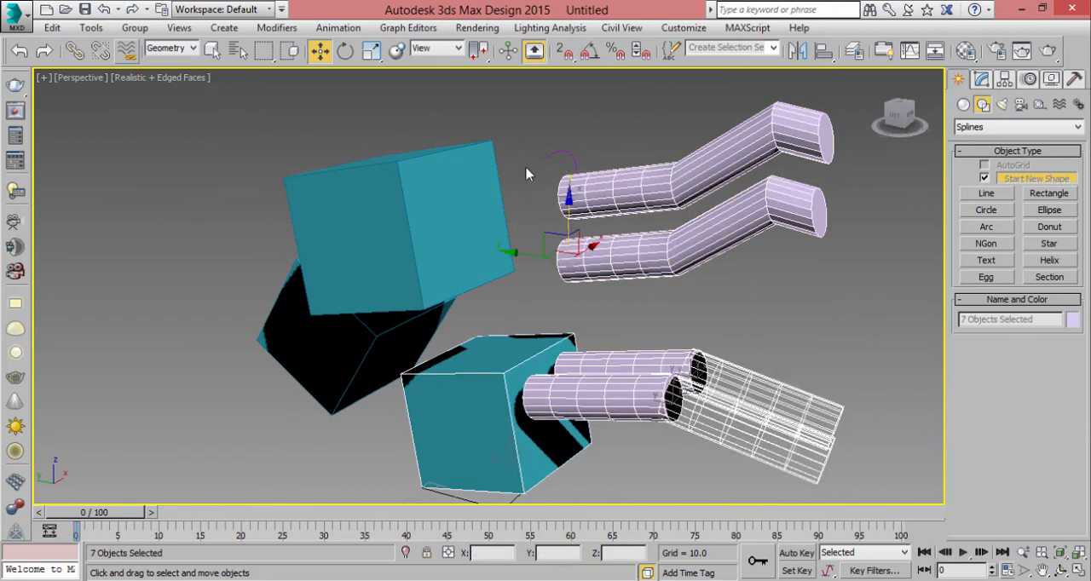
{"action": "left_click", "coordinate": [314, 153]}
- Inspect the selection filter and reference coordinate system options, keeping Geometry and View
{"action": "left_click", "coordinate": [171, 48]}
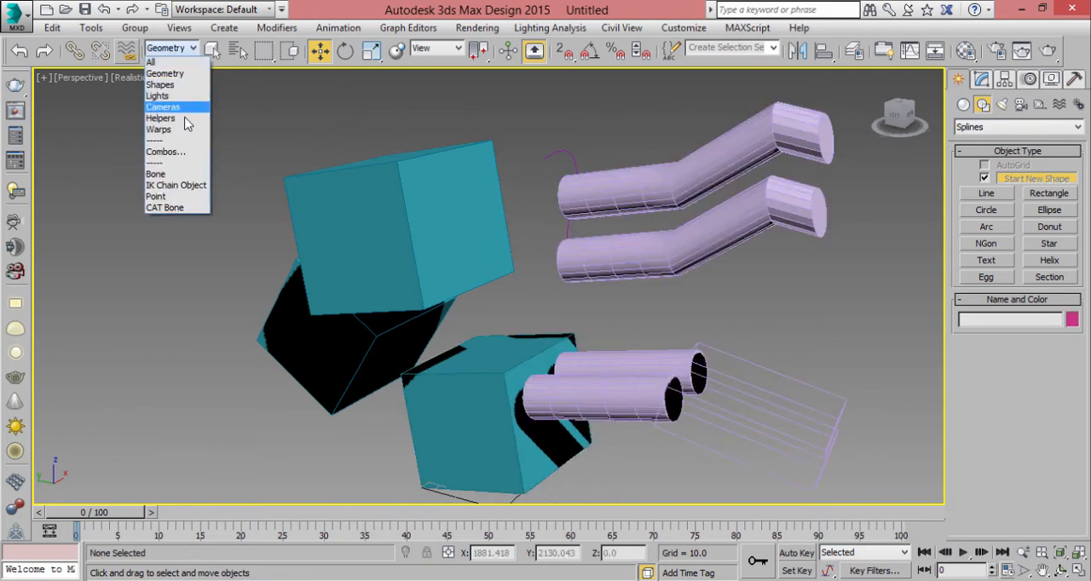
{"action": "left_click", "coordinate": [268, 147]}
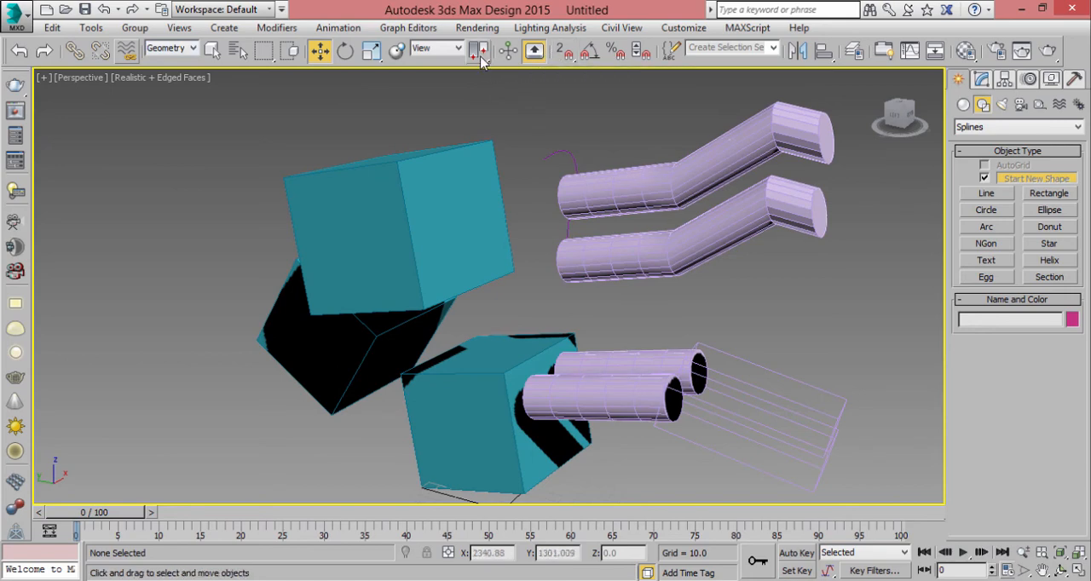
{"action": "left_click", "coordinate": [437, 49]}
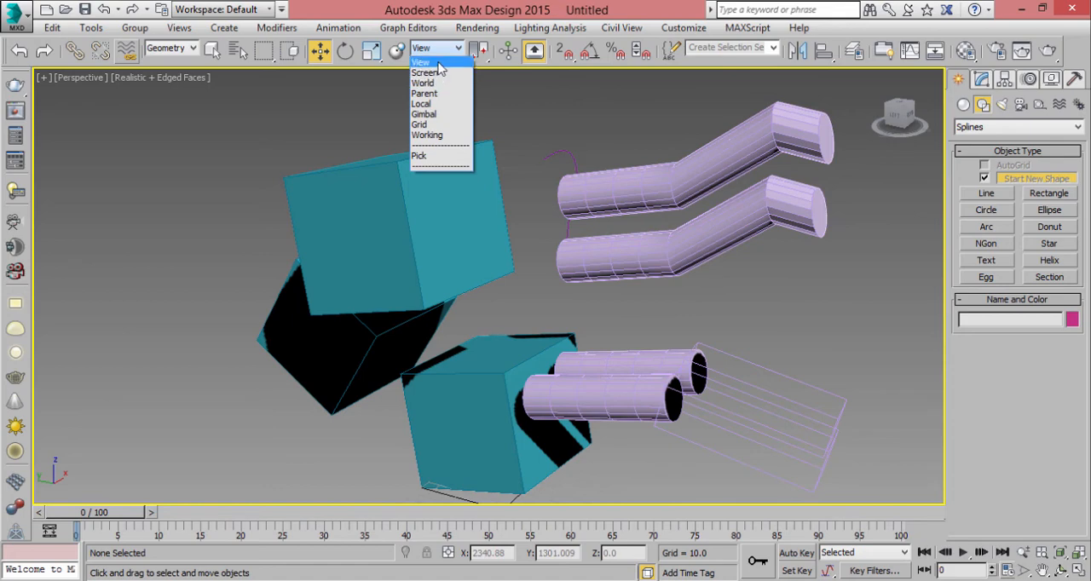
{"action": "left_click", "coordinate": [491, 78]}
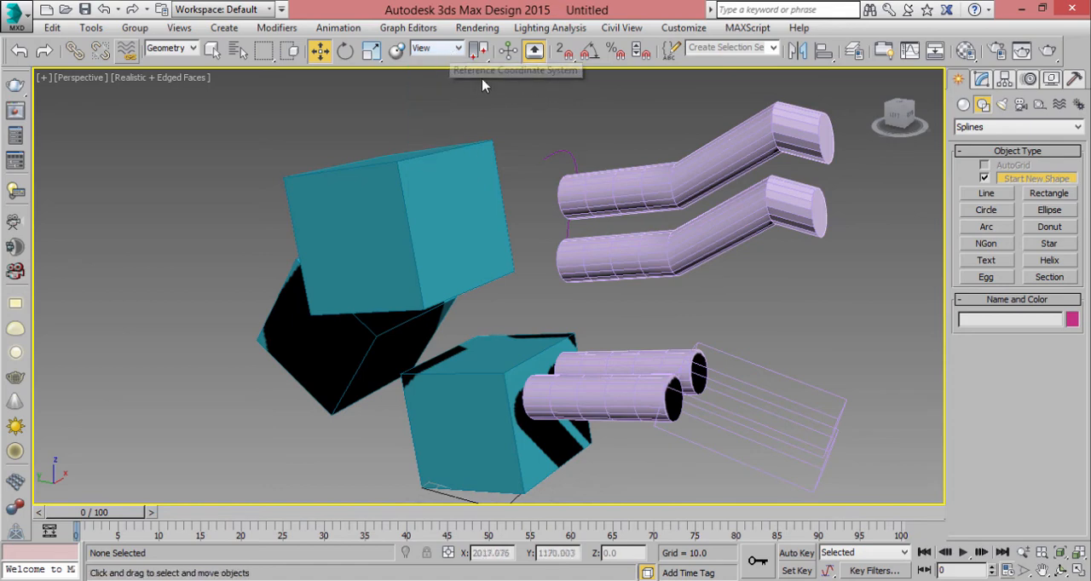
{"action": "left_click", "coordinate": [426, 49]}
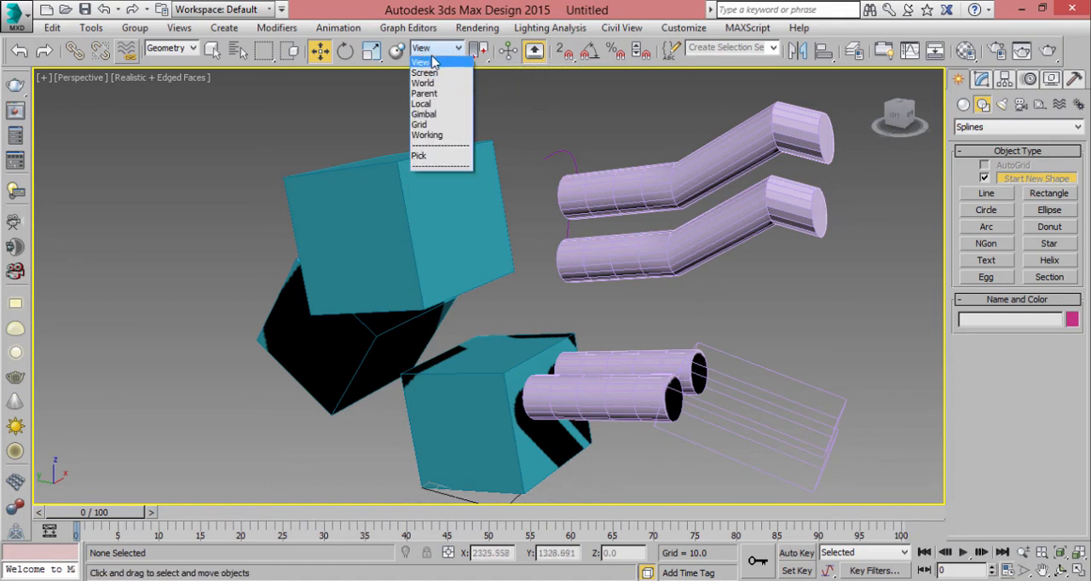
{"action": "left_click", "coordinate": [432, 62]}
- Move the upper box in the YZ plane to about Y 20.5 and Z 198.5
{"action": "left_click", "coordinate": [428, 162]}
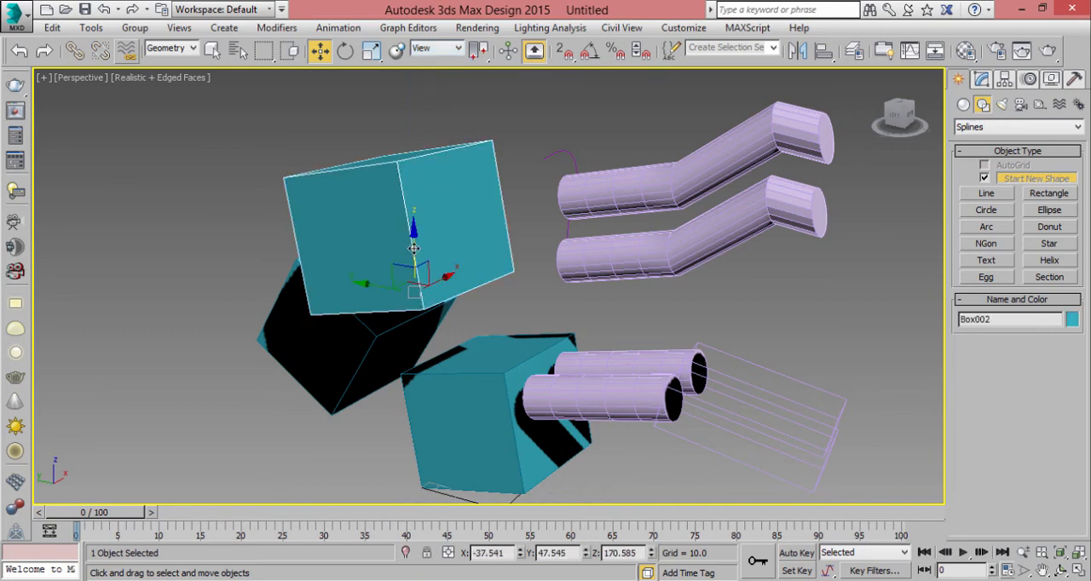
{"action": "left_click_drag", "start_coordinate": [416, 250], "coordinate": [461, 236]}
{"action": "right_click", "coordinate": [433, 228]}
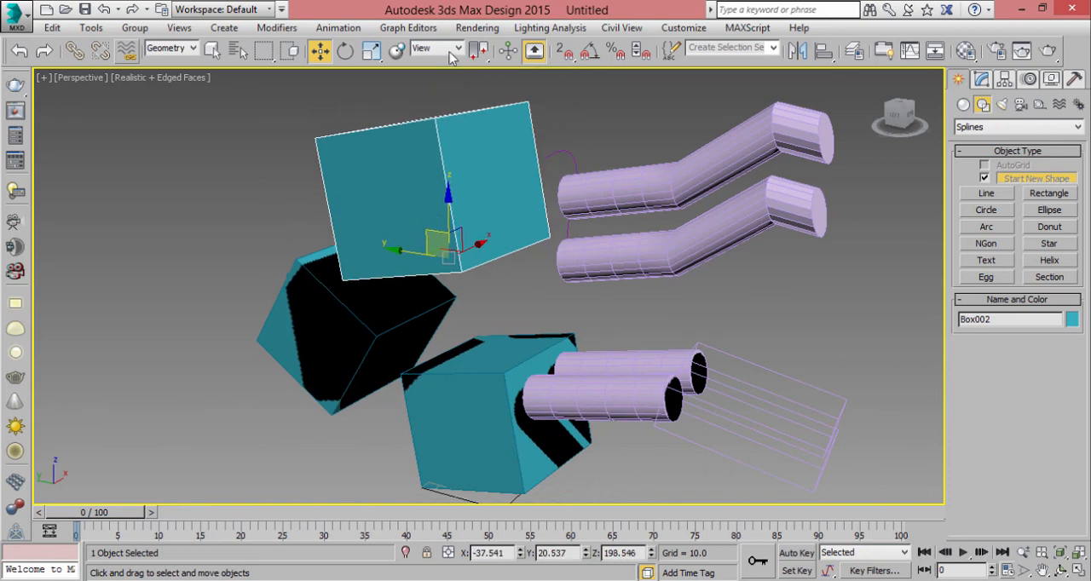
- Switch the reference coordinate system to Local and back to View to compare the selected box's axis directions
{"action": "left_click", "coordinate": [448, 49]}
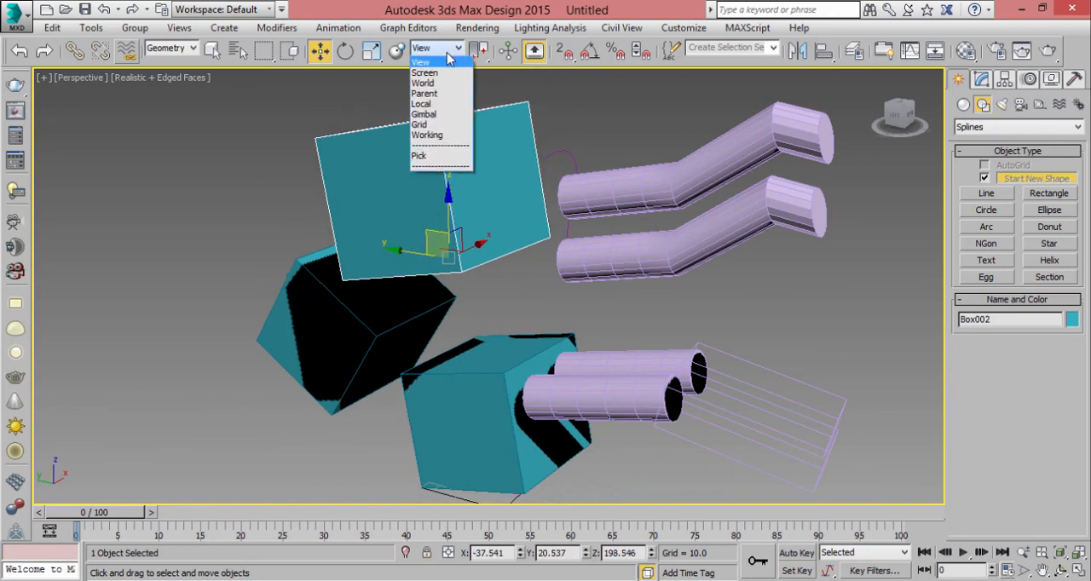
{"action": "left_click", "coordinate": [442, 103]}
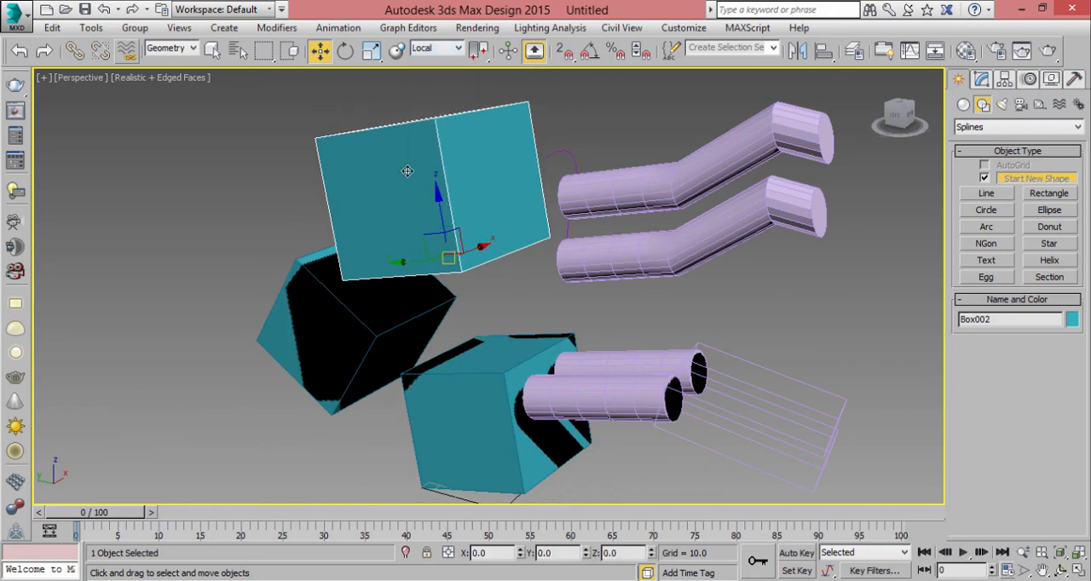
{"action": "left_click", "coordinate": [439, 48]}
{"action": "left_click", "coordinate": [443, 65]}
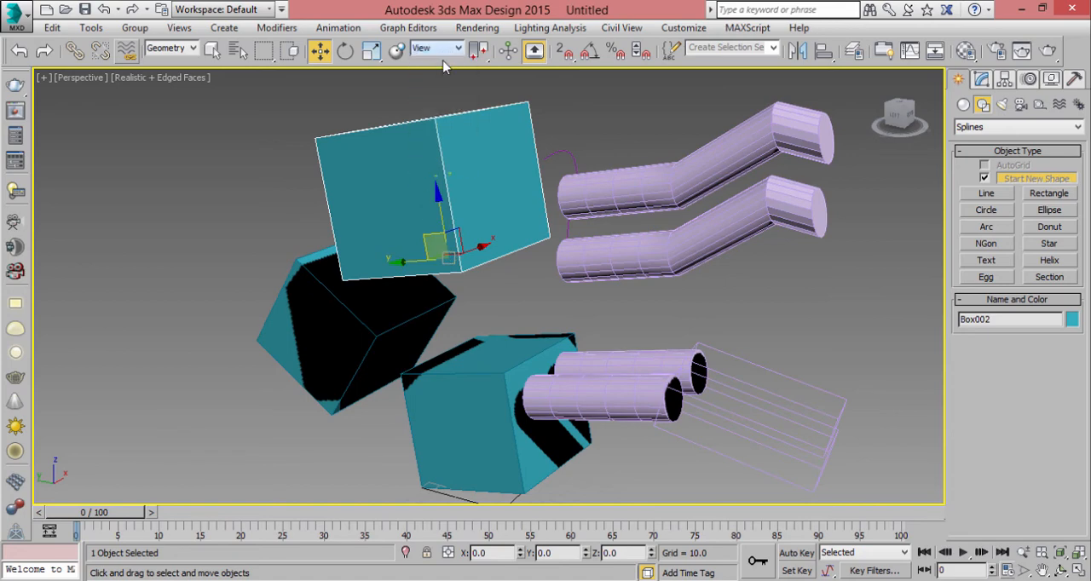
{"action": "middle_click_drag", "start_coordinate": [510, 191], "coordinate": [533, 185]}
- Set the reference coordinate system to Local and slide the selected box down along its own Z axis
{"action": "left_click", "coordinate": [452, 53]}
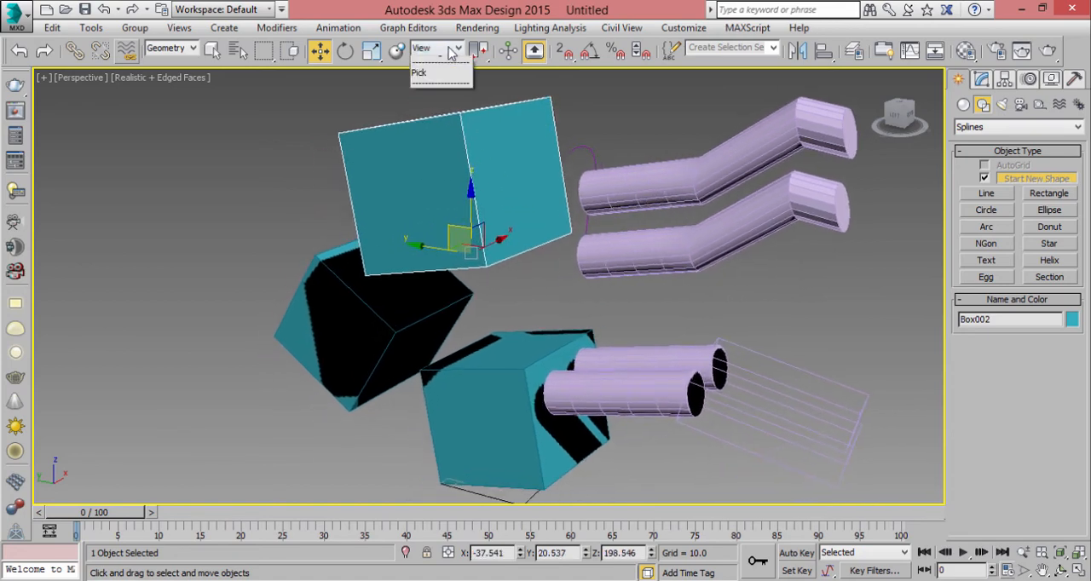
{"action": "left_click", "coordinate": [442, 106]}
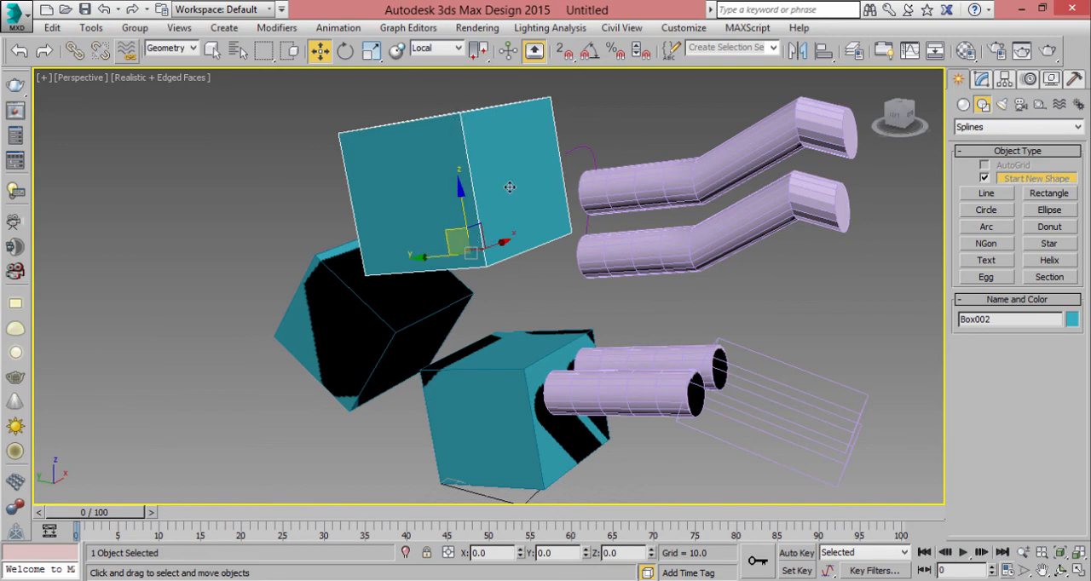
{"action": "middle_click_drag", "start_coordinate": [509, 187], "coordinate": [485, 198], "text": "alt"}
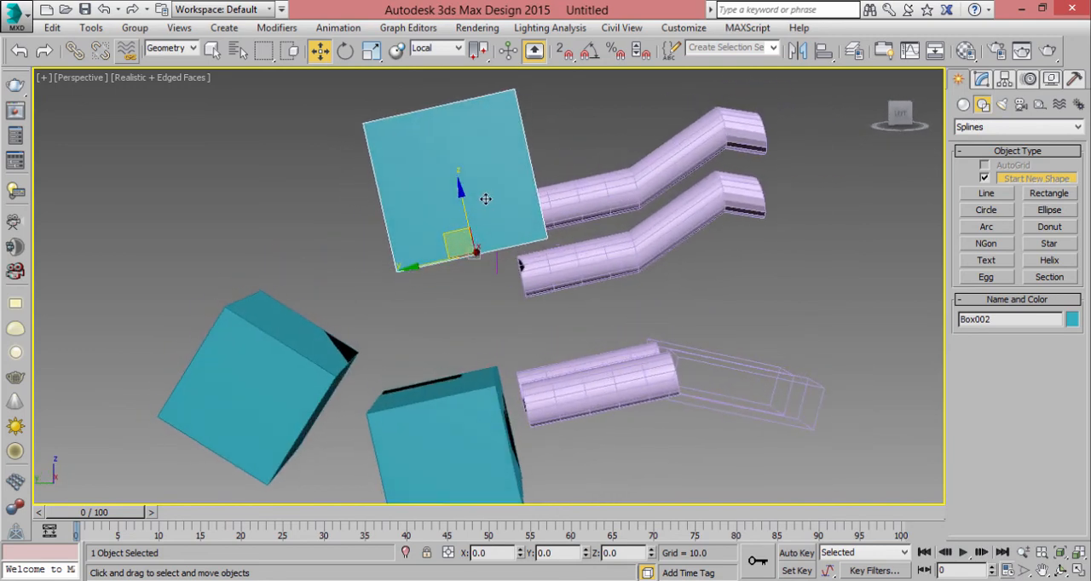
{"action": "mouse_move", "coordinate": [485, 198]}
{"action": "left_mouse_down"}
{"action": "mouse_move", "coordinate": [473, 166]}
{"action": "mouse_move", "coordinate": [510, 308]}
{"action": "mouse_move", "coordinate": [488, 316]}
{"action": "mouse_move", "coordinate": [517, 374]}
{"action": "mouse_move", "coordinate": [482, 209]}
{"action": "left_mouse_up"}
{"action": "middle_click_drag", "start_coordinate": [481, 209], "coordinate": [468, 214], "text": "alt"}
- Set the reference coordinate system to View and lower the selected box vertically to about Z 146.3
{"action": "left_click", "coordinate": [441, 48]}
{"action": "left_click", "coordinate": [440, 62]}
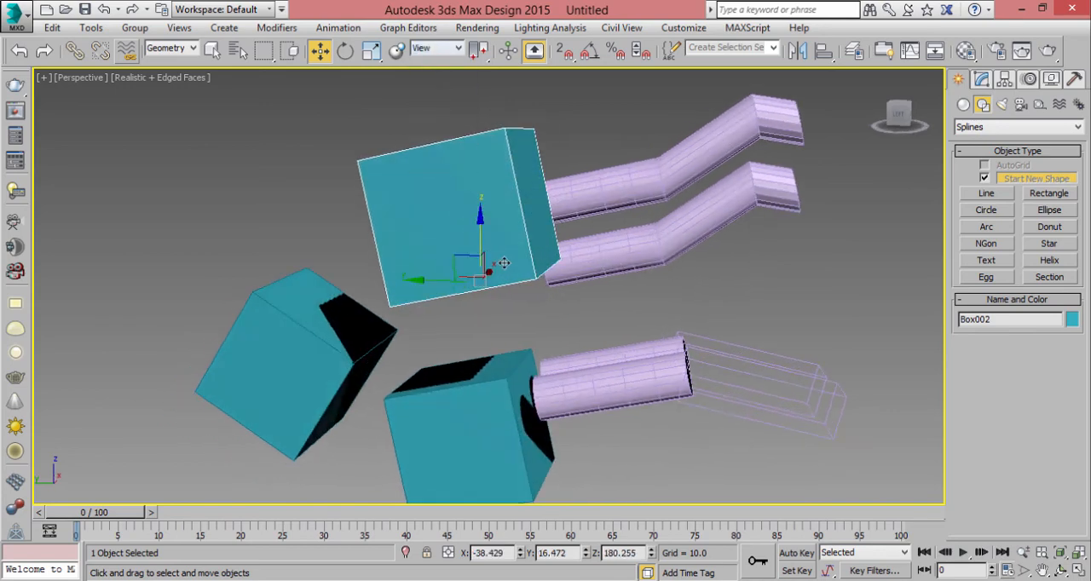
{"action": "left_click_drag", "start_coordinate": [481, 224], "coordinate": [479, 271]}
{"action": "middle_click_drag", "start_coordinate": [479, 271], "coordinate": [435, 205], "text": "alt"}
{"action": "left_click_drag", "start_coordinate": [472, 266], "coordinate": [472, 268]}
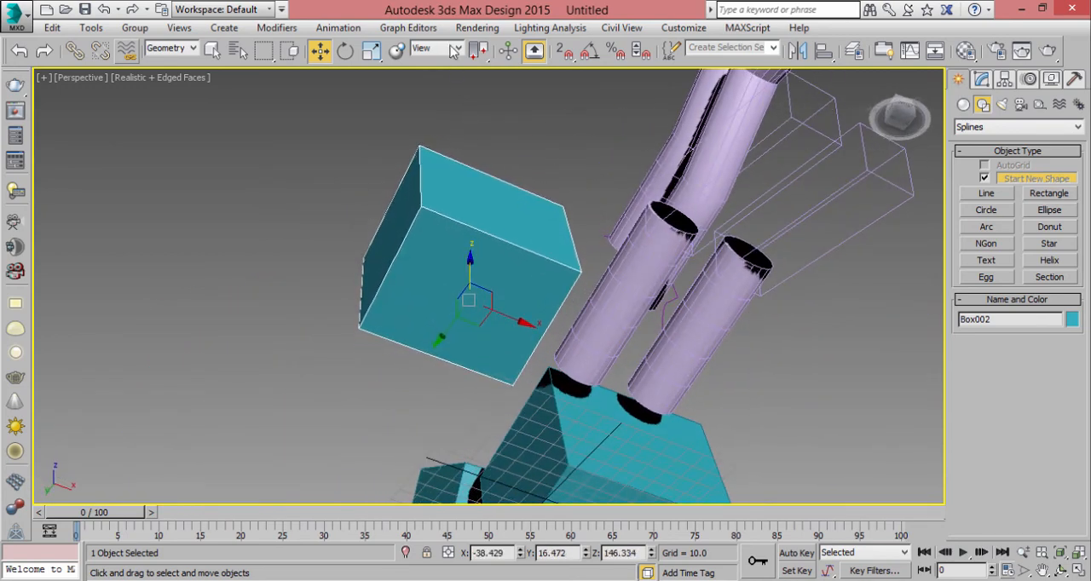
- Return the reference coordinate system to Local and move the box down its tilted Z axis, in front of the lower box
{"action": "left_click", "coordinate": [442, 47]}
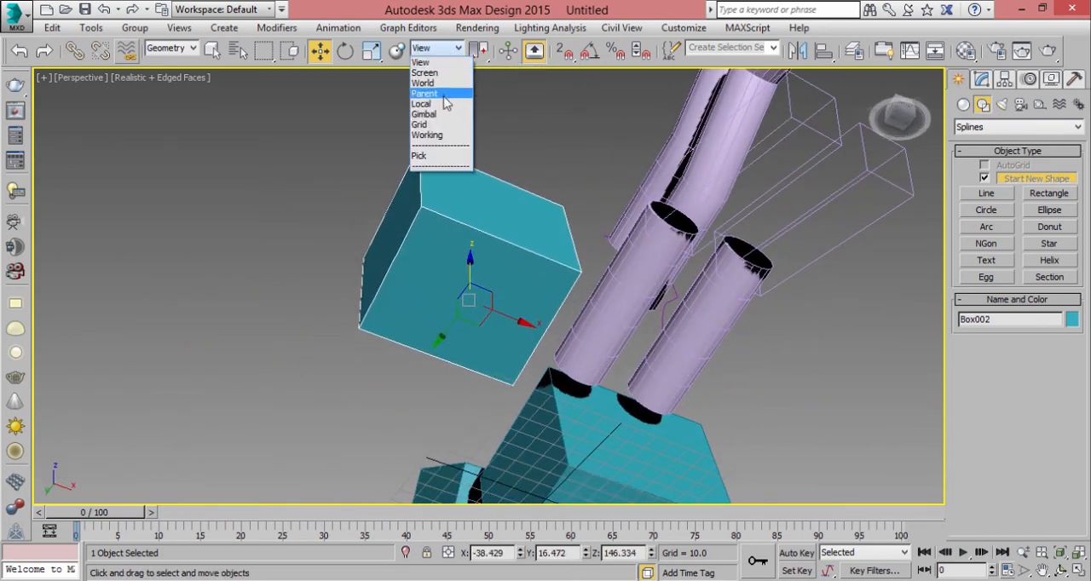
{"action": "left_click", "coordinate": [445, 103]}
{"action": "left_click_drag", "start_coordinate": [469, 284], "coordinate": [455, 267]}
{"action": "middle_click_drag", "start_coordinate": [436, 223], "coordinate": [505, 297], "text": "alt"}
{"action": "left_click_drag", "start_coordinate": [468, 282], "coordinate": [504, 443]}
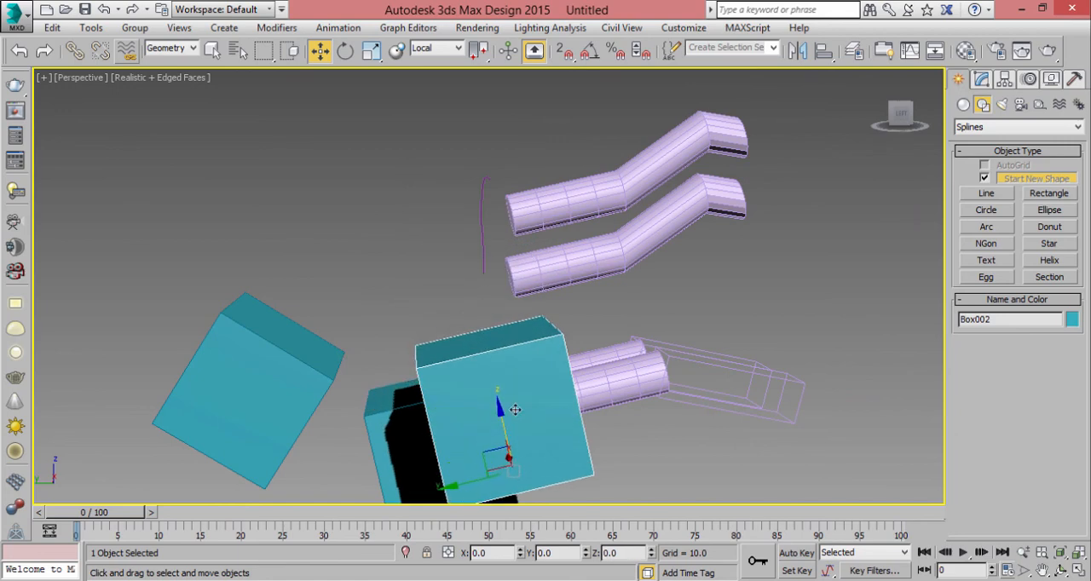
{"action": "middle_click_drag", "start_coordinate": [505, 443], "coordinate": [426, 277], "text": "alt"}
- Slide the separate tilted box upward along its local Y axis, and raise Box002 along its local Z axis
{"action": "left_click", "coordinate": [338, 271]}
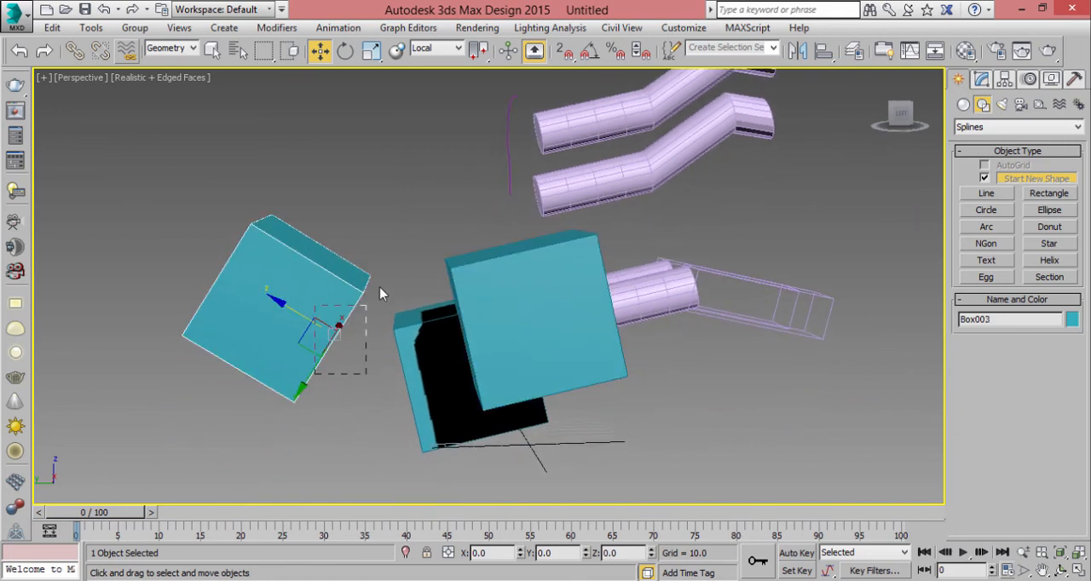
{"action": "left_click_drag", "start_coordinate": [312, 379], "coordinate": [388, 234]}
{"action": "left_click", "coordinate": [522, 346]}
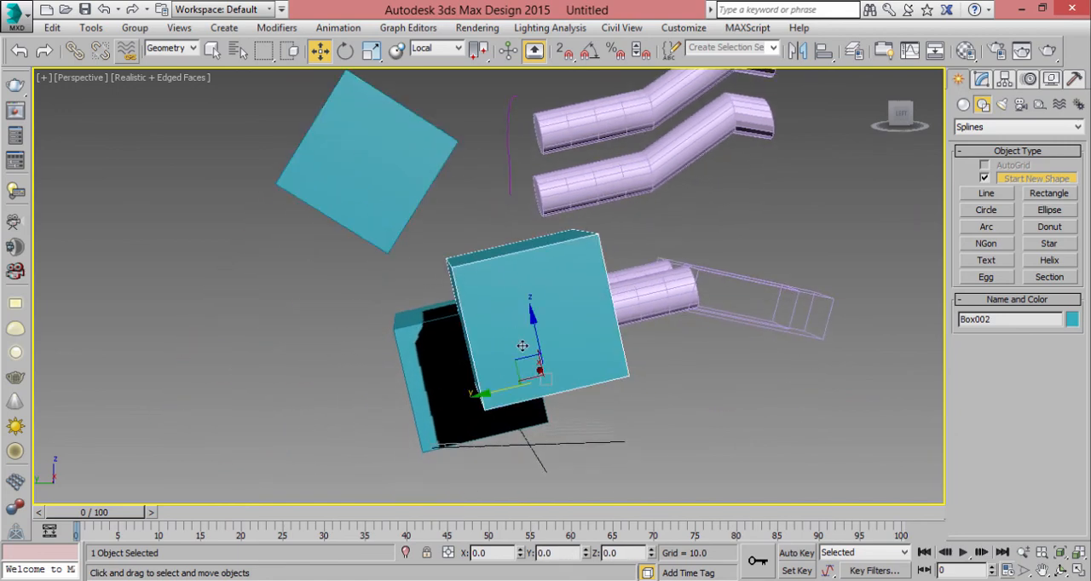
{"action": "left_click_drag", "start_coordinate": [529, 304], "coordinate": [491, 146]}
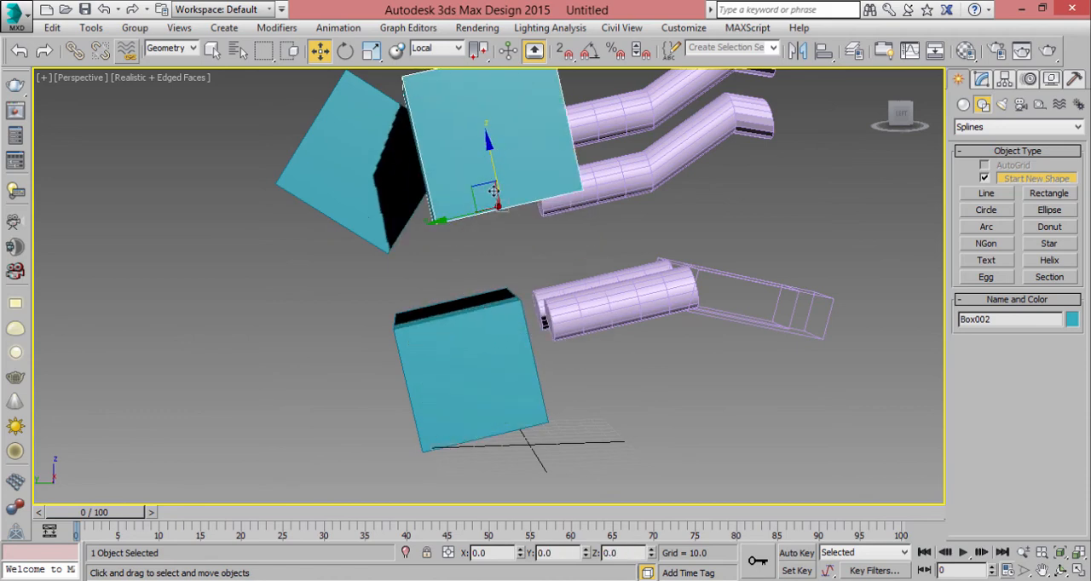
- Set the reference coordinate system to Screen and lower Box002 along the screen's vertical axis to about Z 98.6
{"action": "middle_click_drag", "start_coordinate": [492, 162], "coordinate": [608, 260], "text": "alt"}
{"action": "left_click_drag", "start_coordinate": [454, 178], "coordinate": [337, 151]}
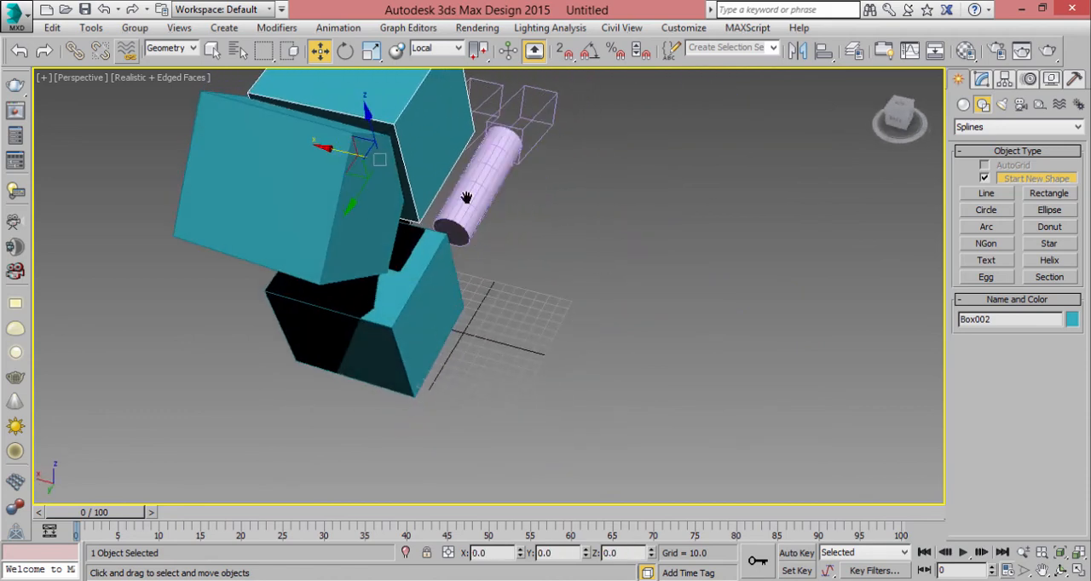
{"action": "middle_click_drag", "start_coordinate": [337, 151], "coordinate": [441, 194], "text": "alt"}
{"action": "left_click", "coordinate": [446, 49]}
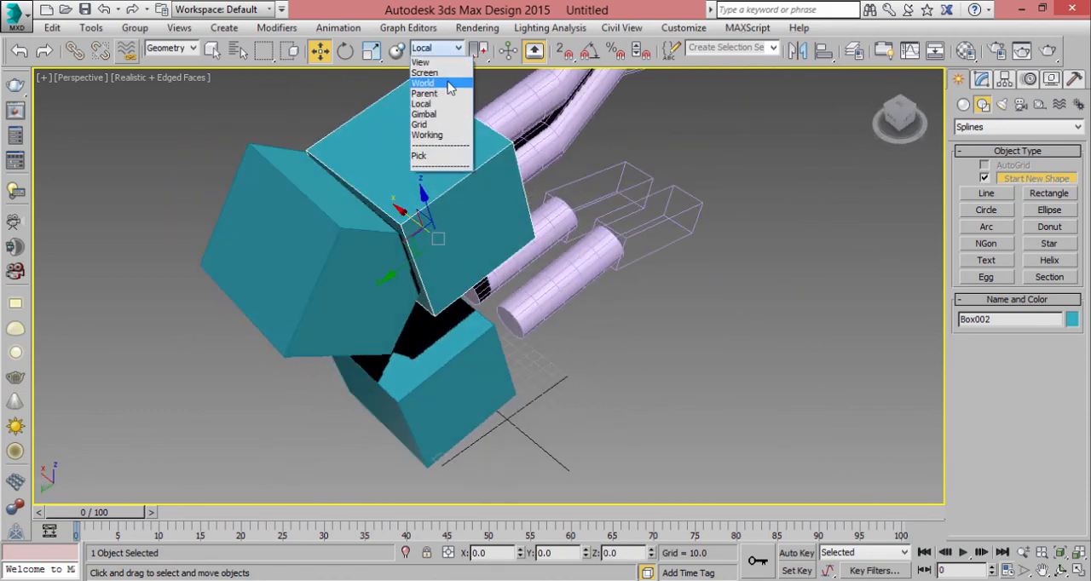
{"action": "left_click", "coordinate": [448, 80]}
{"action": "middle_click_drag", "start_coordinate": [519, 209], "coordinate": [418, 162], "text": "alt"}
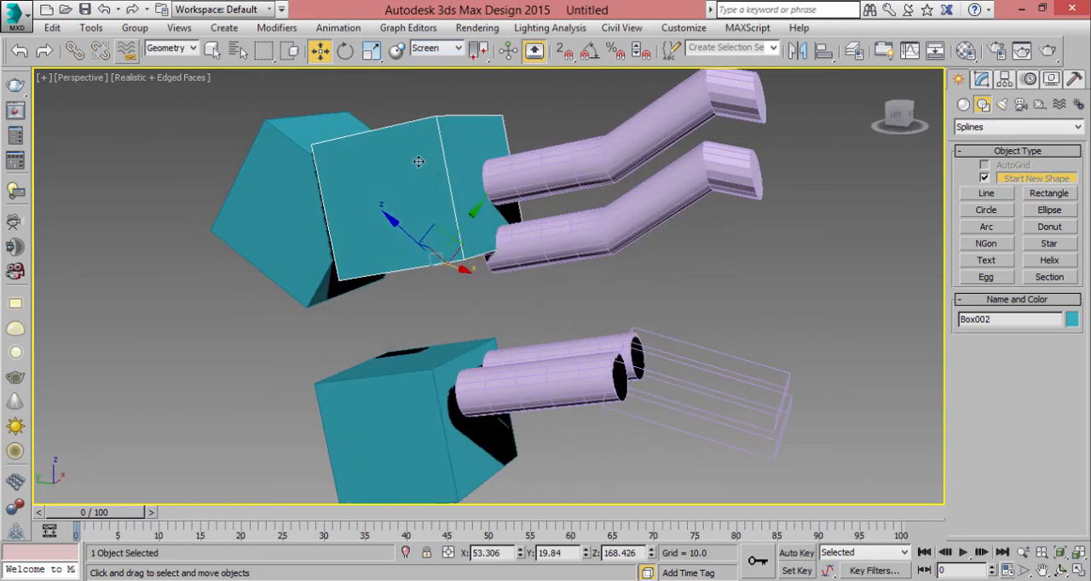
{"action": "middle_click_drag", "start_coordinate": [500, 316], "coordinate": [415, 254], "text": "alt"}
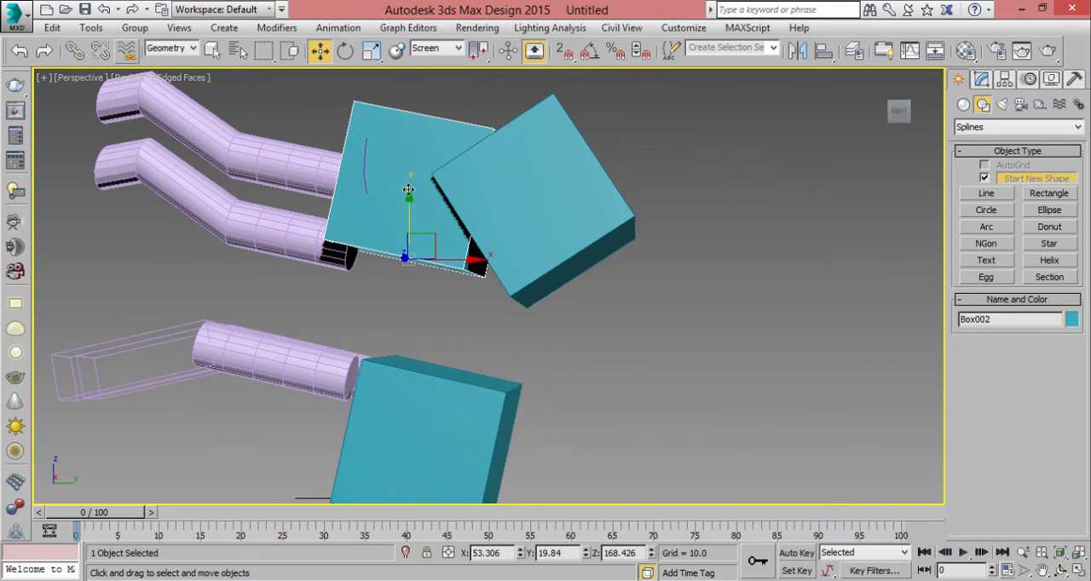
{"action": "left_click_drag", "start_coordinate": [409, 189], "coordinate": [408, 296]}
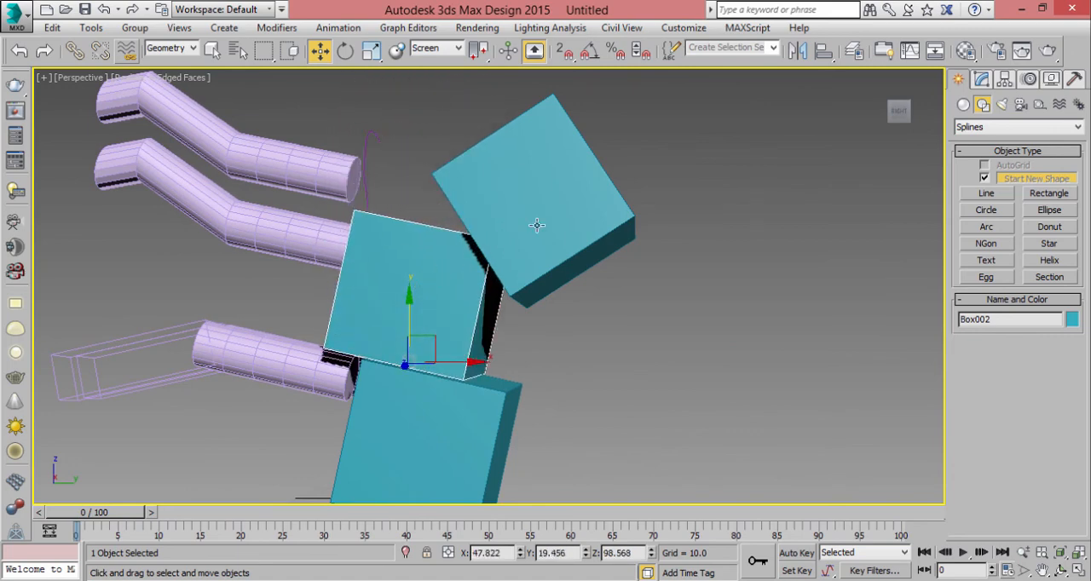
{"action": "middle_click_drag", "start_coordinate": [498, 372], "coordinate": [445, 161], "text": "alt"}
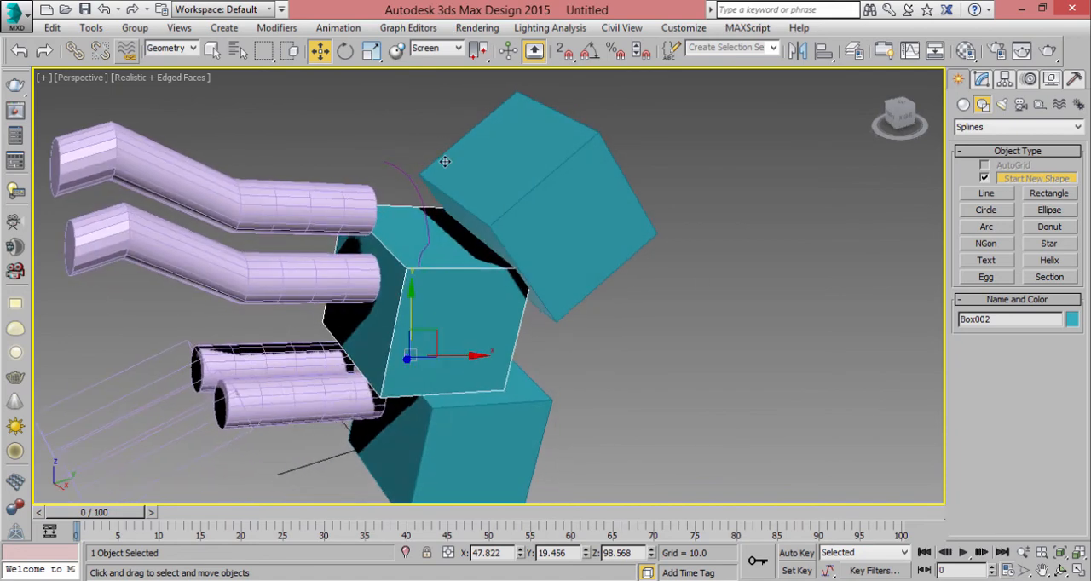
- Switch the reference coordinate system to View and examine Box002's gizmo axes from a changed viewing angle
{"action": "left_click", "coordinate": [437, 48]}
{"action": "left_click", "coordinate": [421, 62]}
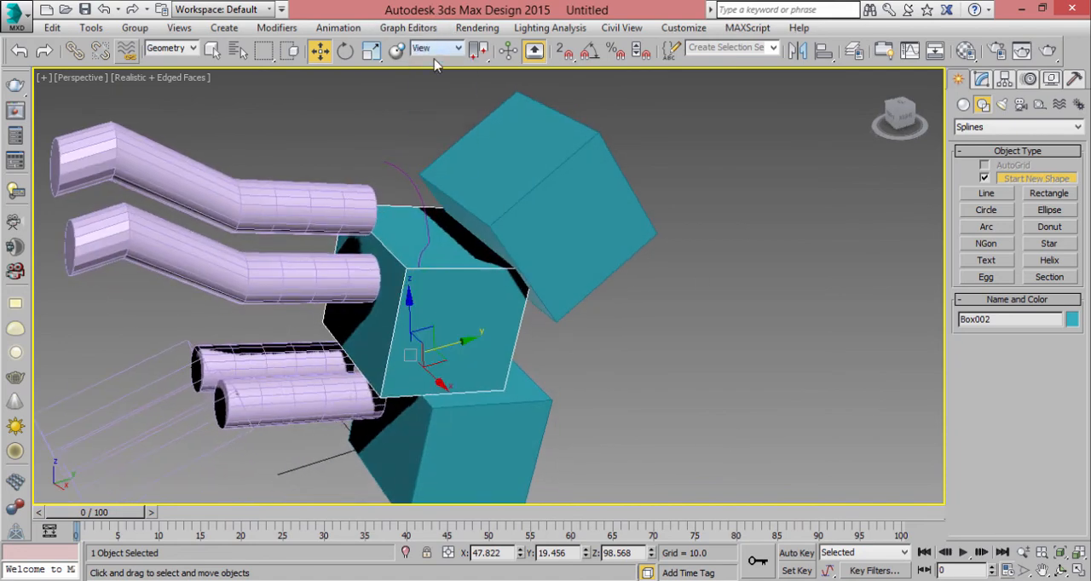
{"action": "middle_click_drag", "start_coordinate": [410, 204], "coordinate": [500, 371], "text": "alt"}
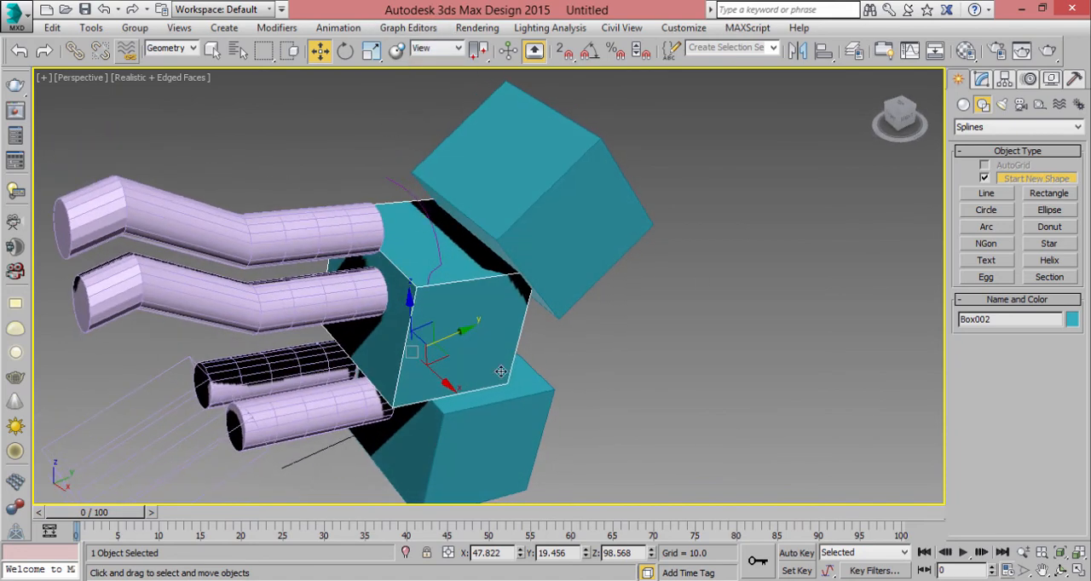
- Set the reference coordinate system to Screen and move Box002 up and sideways to about X -1.8, Y -4.3, Z 137.4
{"action": "left_click", "coordinate": [435, 48]}
{"action": "left_click", "coordinate": [430, 74]}
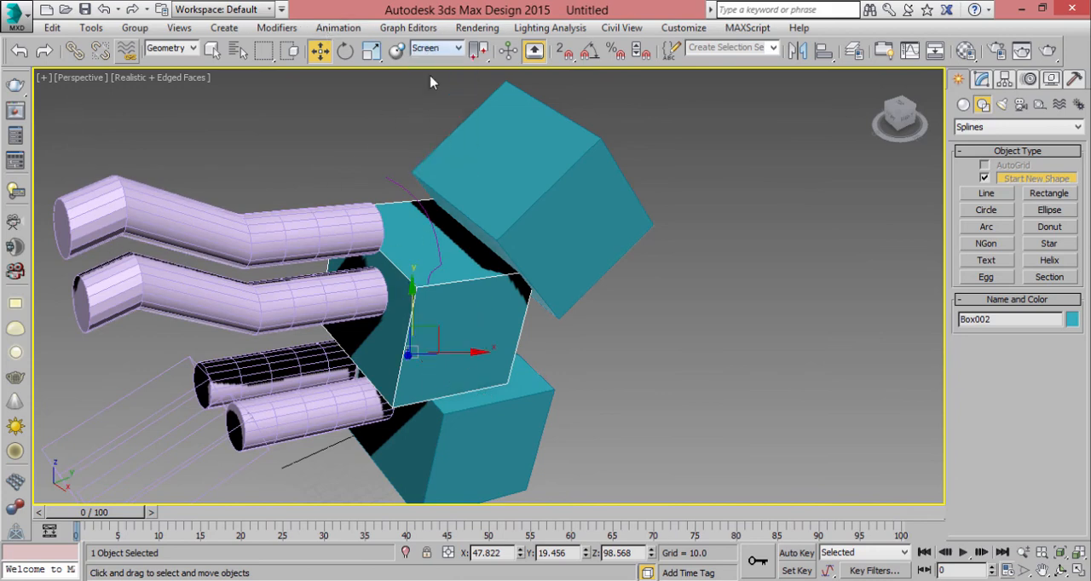
{"action": "left_click_drag", "start_coordinate": [420, 326], "coordinate": [409, 256]}
{"action": "left_click_drag", "start_coordinate": [464, 291], "coordinate": [391, 296]}
{"action": "middle_click_drag", "start_coordinate": [501, 318], "coordinate": [762, 265], "text": "alt"}
- Return the reference coordinate system to View and deselect Box002
{"action": "left_click", "coordinate": [434, 48]}
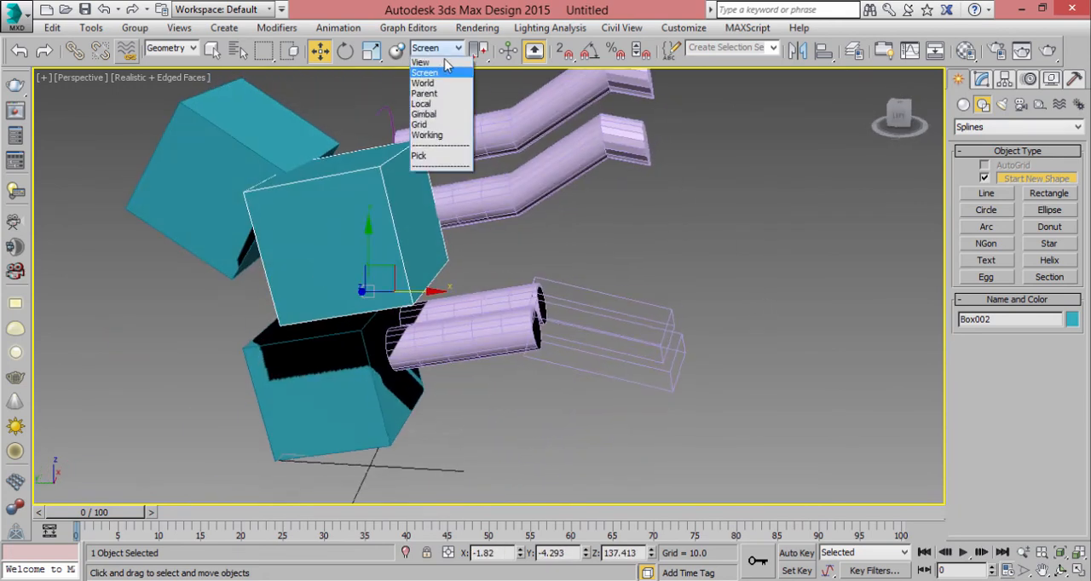
{"action": "left_click", "coordinate": [451, 68]}
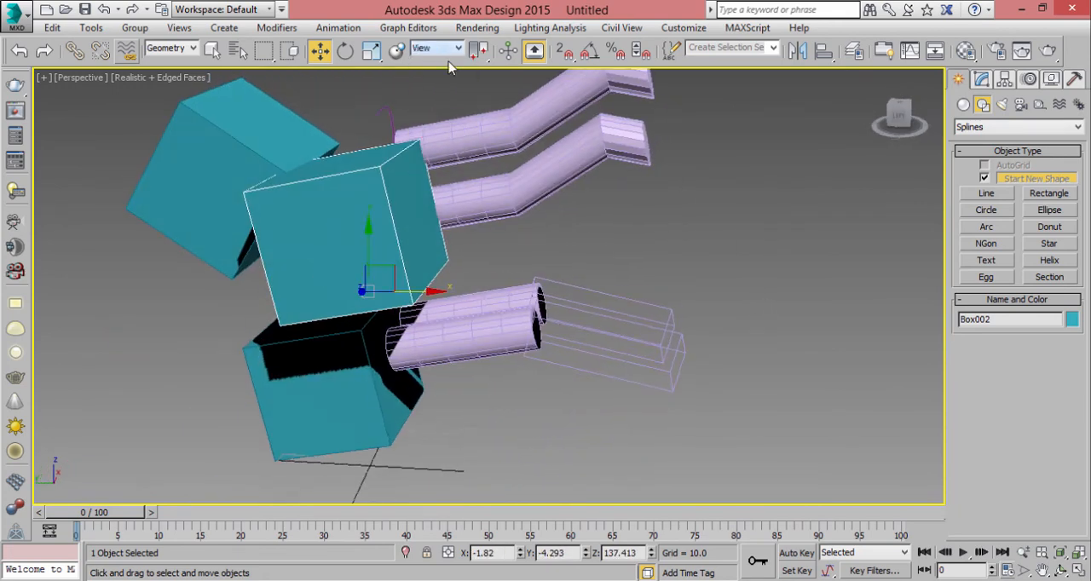
{"action": "left_click", "coordinate": [679, 219]}
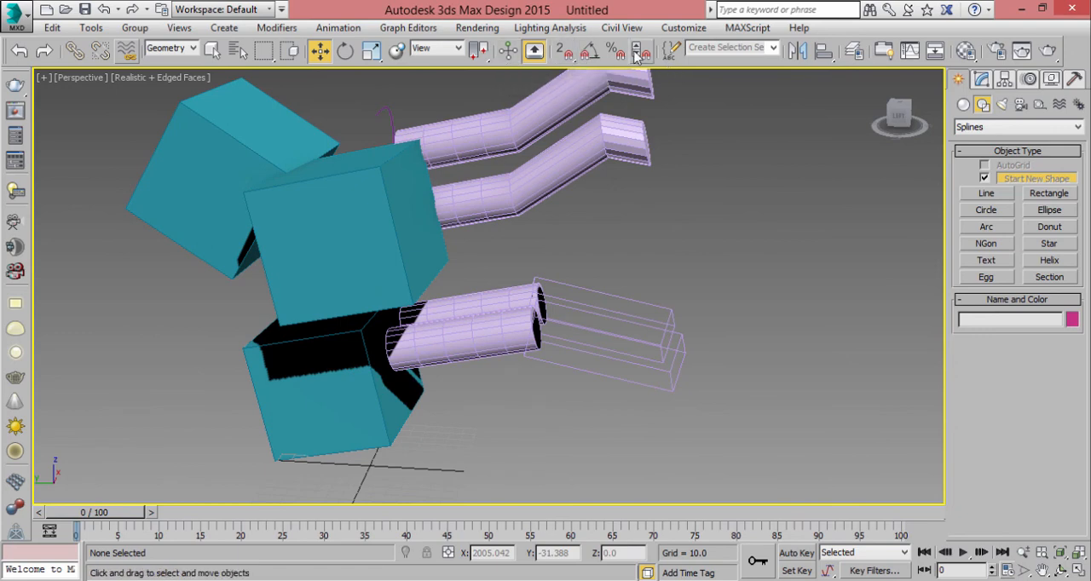
- Open the Rendered Frame Window, move it higher on the screen to view its options, and close it
{"action": "left_click", "coordinate": [1021, 51]}
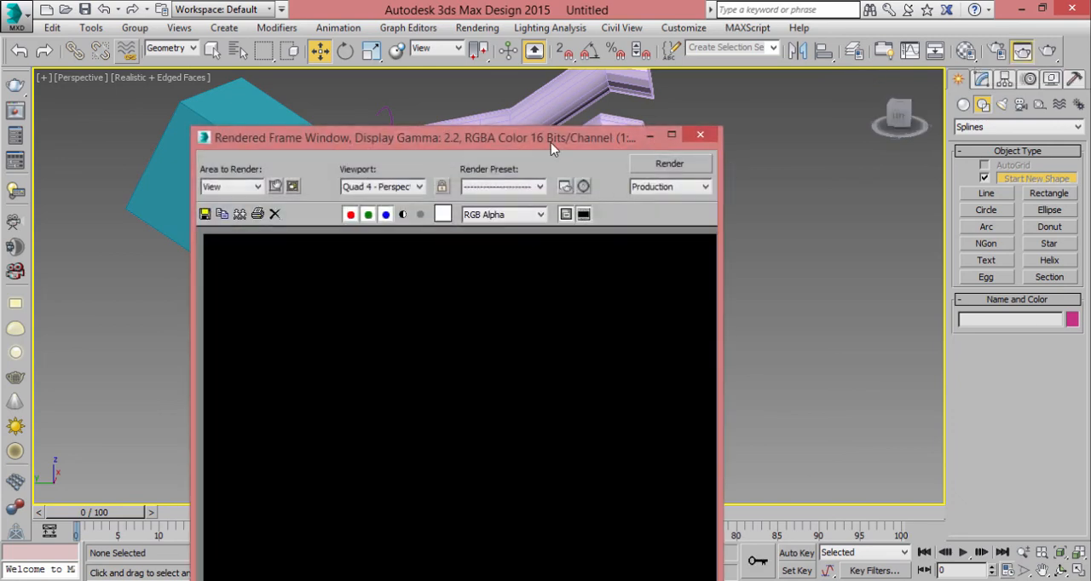
{"action": "left_click_drag", "start_coordinate": [551, 142], "coordinate": [547, 89]}
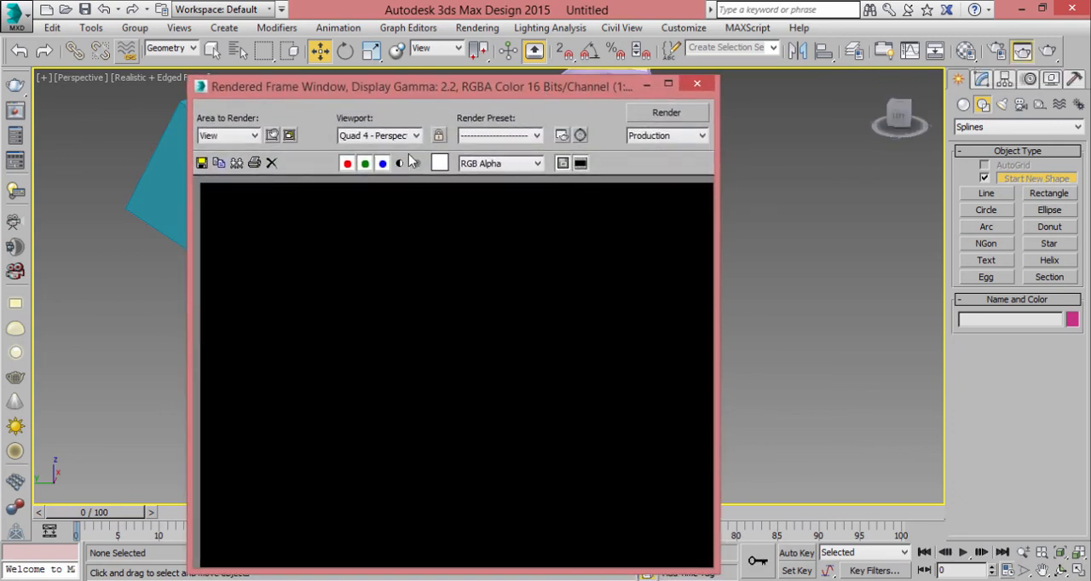
{"action": "left_click", "coordinate": [697, 83]}
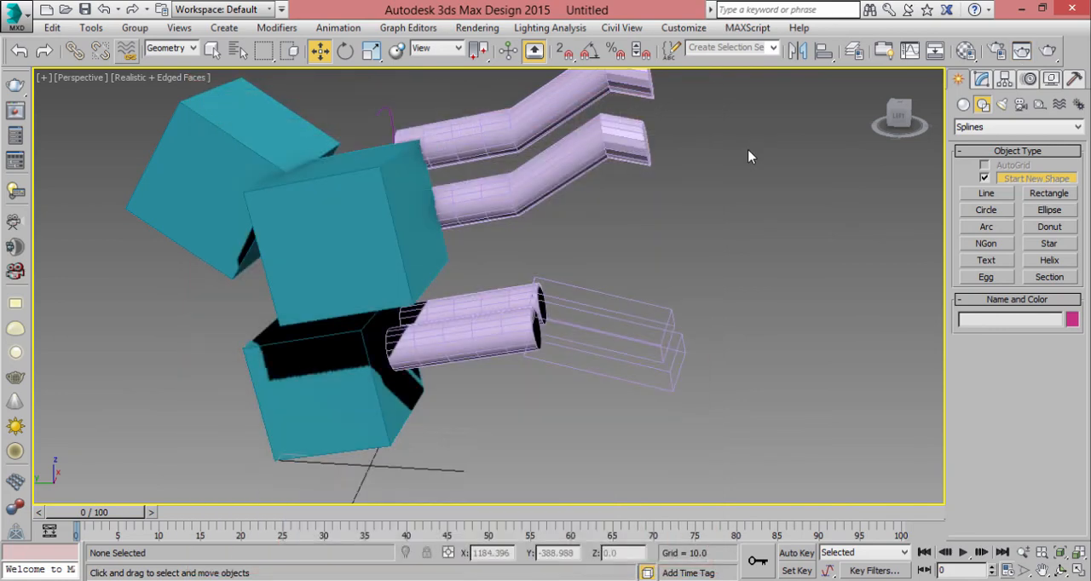
- Open the V-Ray frame buffer with the V-Ray VFB command to view it, and close it again
{"action": "right_click", "coordinate": [691, 175]}
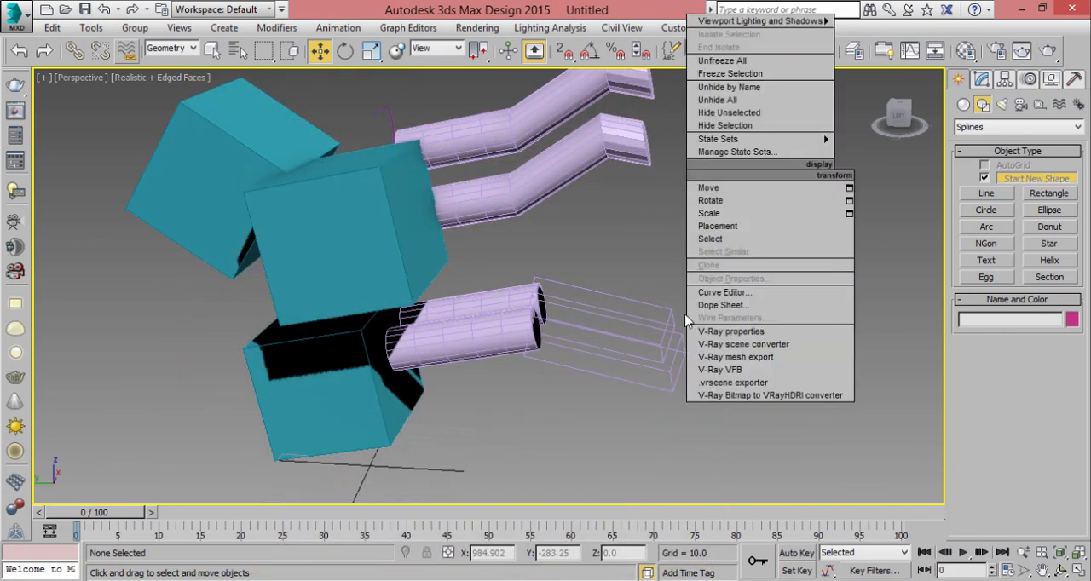
{"action": "left_click", "coordinate": [761, 376]}
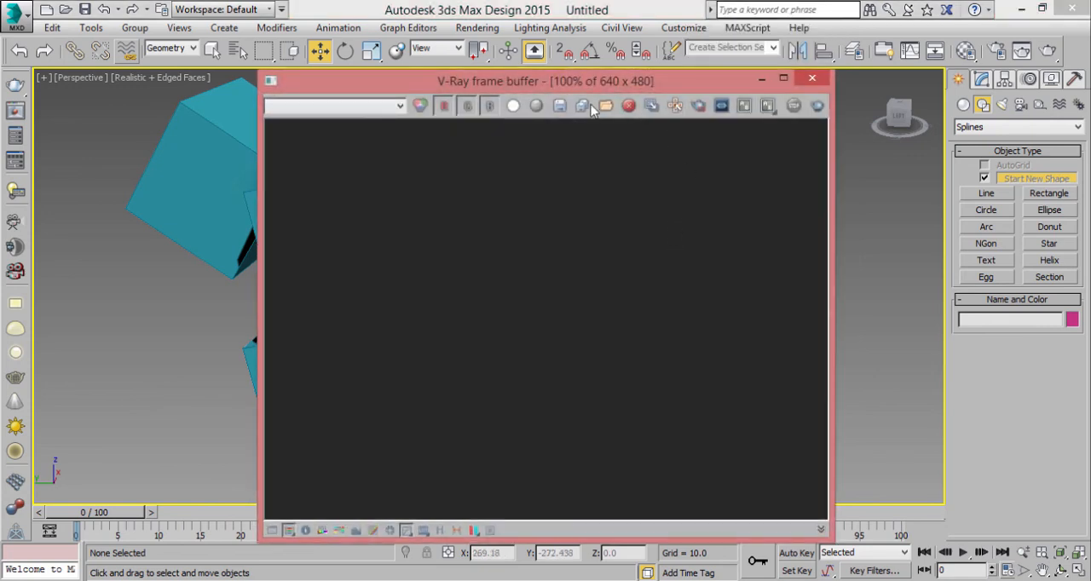
{"action": "left_click_drag", "start_coordinate": [559, 81], "coordinate": [535, 86]}
{"action": "left_click", "coordinate": [789, 83]}
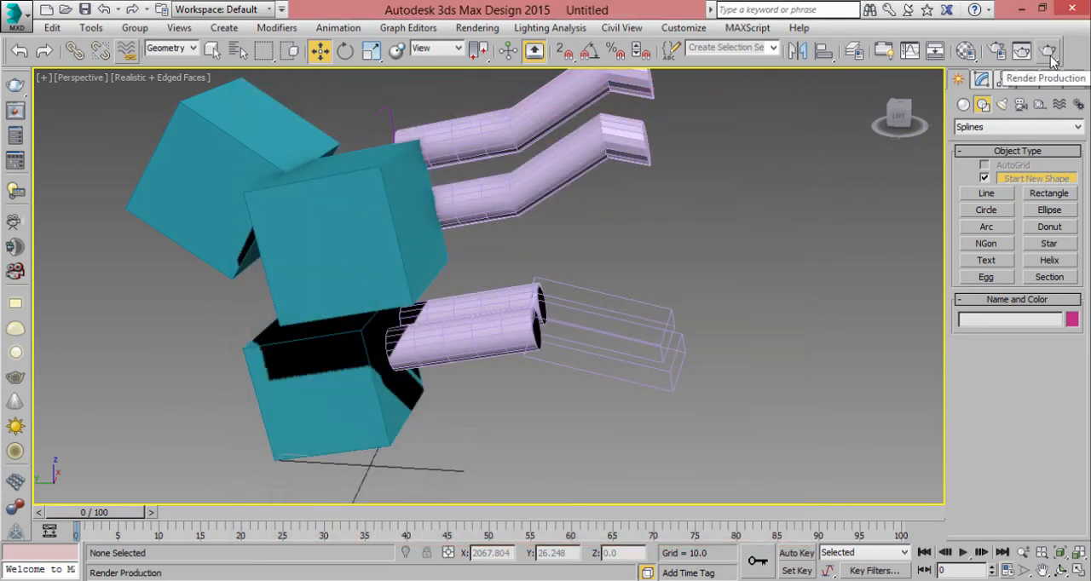
- Render the perspective view with V-Ray, inspect the image up close, and close the frame buffer and message windows
{"action": "left_click", "coordinate": [1048, 53]}
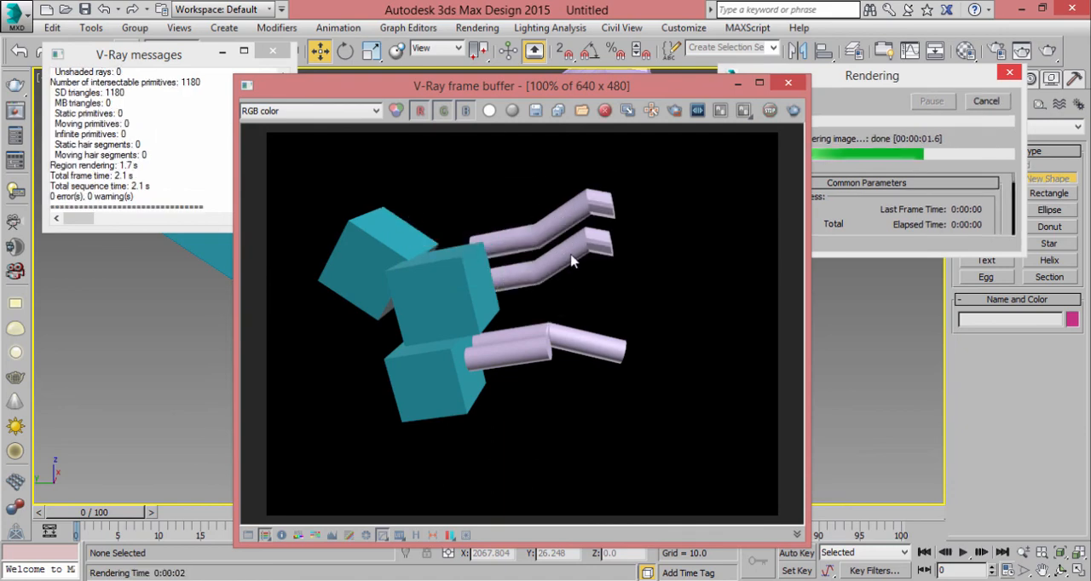
{"action": "left_click", "coordinate": [488, 90]}
{"action": "scroll", "coordinate": [479, 258], "scroll_direction": "up", "scroll_amount": 1}
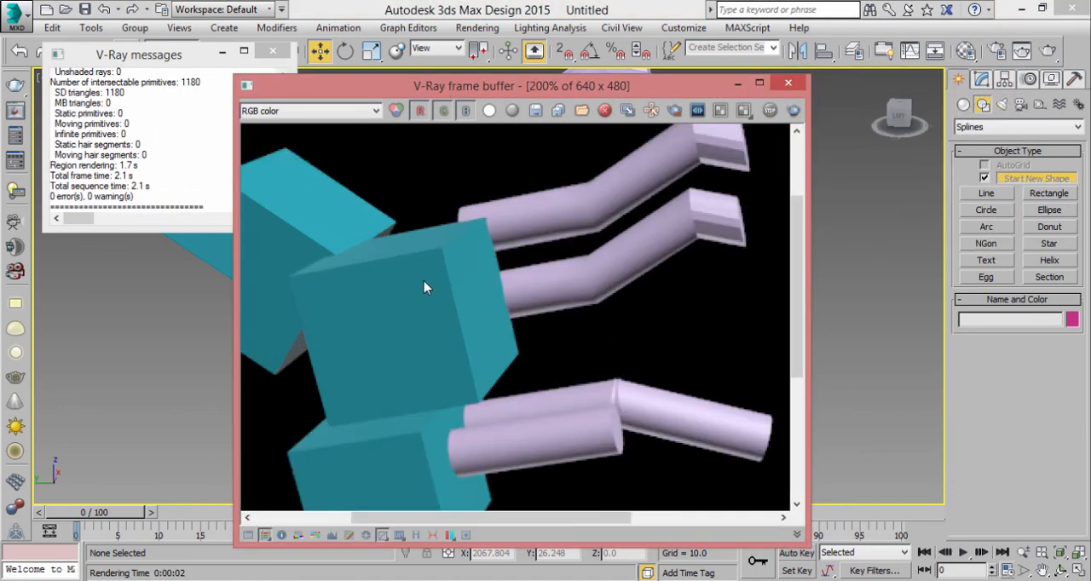
{"action": "scroll", "coordinate": [460, 289], "scroll_direction": "down", "scroll_amount": 1}
{"action": "scroll", "coordinate": [550, 274], "scroll_direction": "down", "scroll_amount": 1}
{"action": "scroll", "coordinate": [443, 265], "scroll_direction": "up", "scroll_amount": 1}
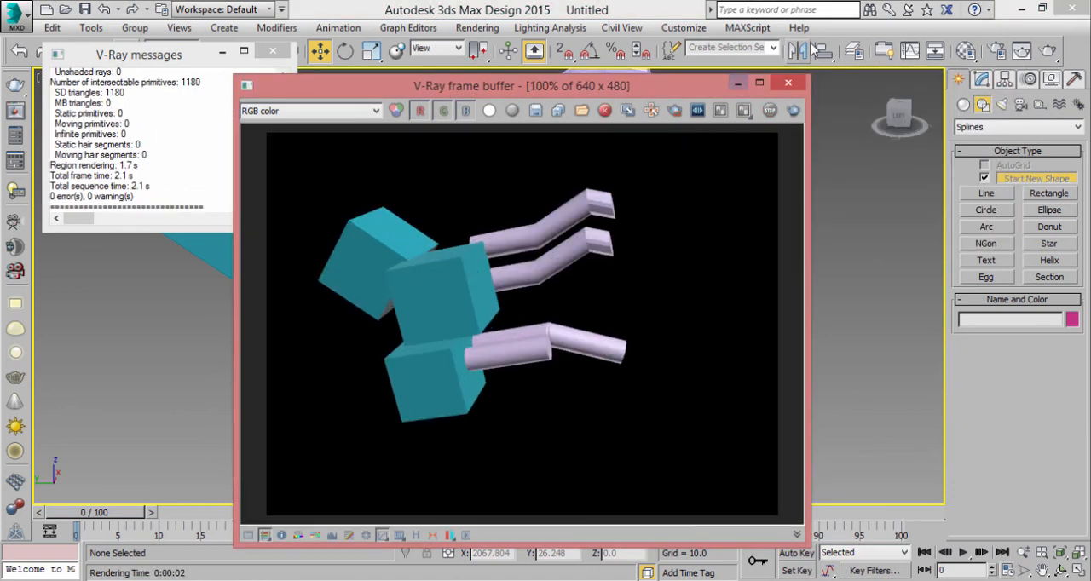
{"action": "left_click", "coordinate": [785, 84]}
{"action": "left_click", "coordinate": [273, 51]}
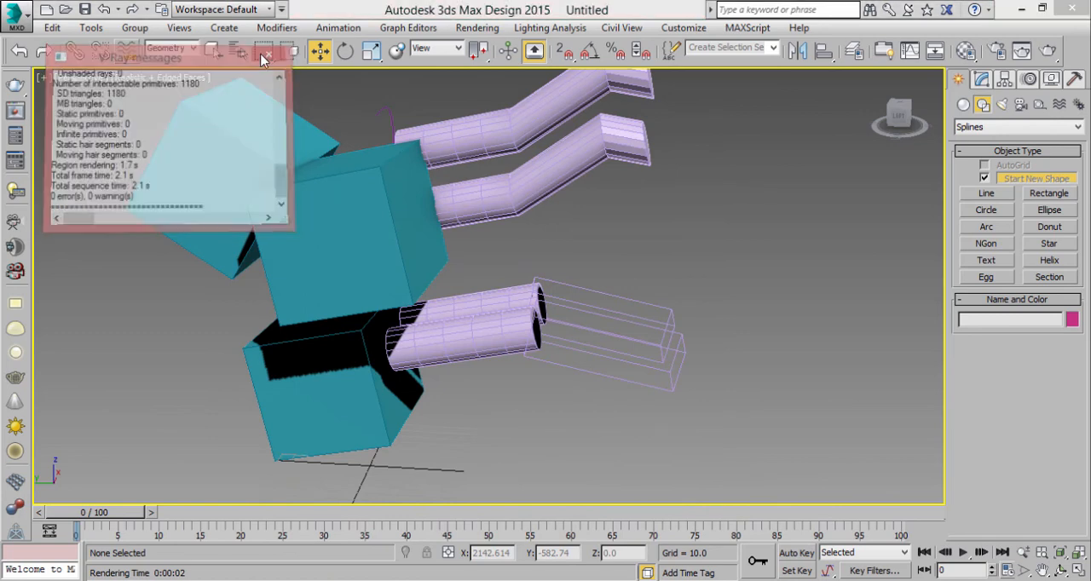
{"action": "middle_click_drag", "start_coordinate": [729, 221], "coordinate": [735, 268]}
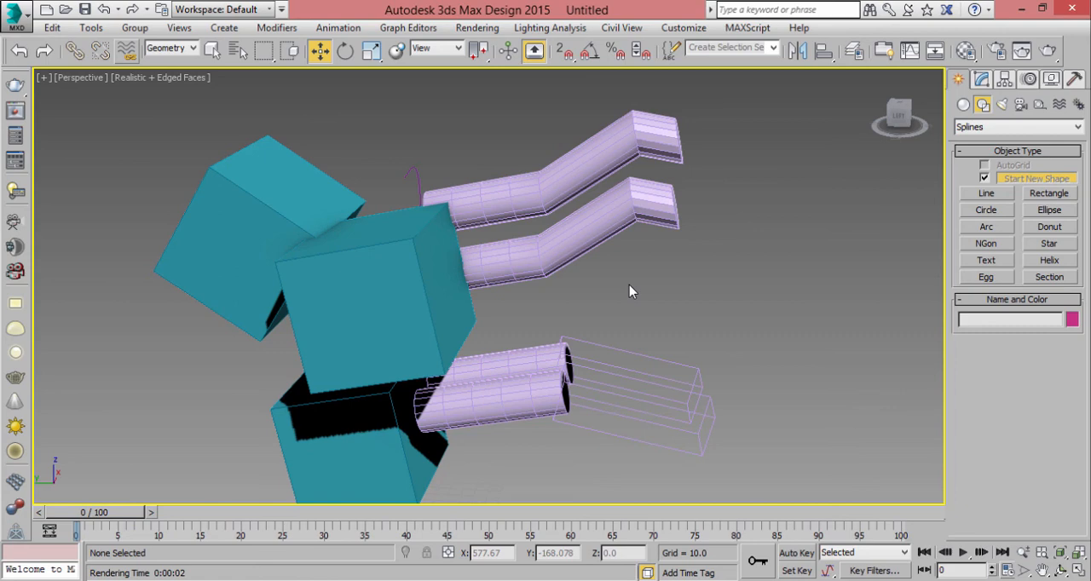
{"action": "middle_click_drag", "start_coordinate": [629, 284], "coordinate": [543, 306]}
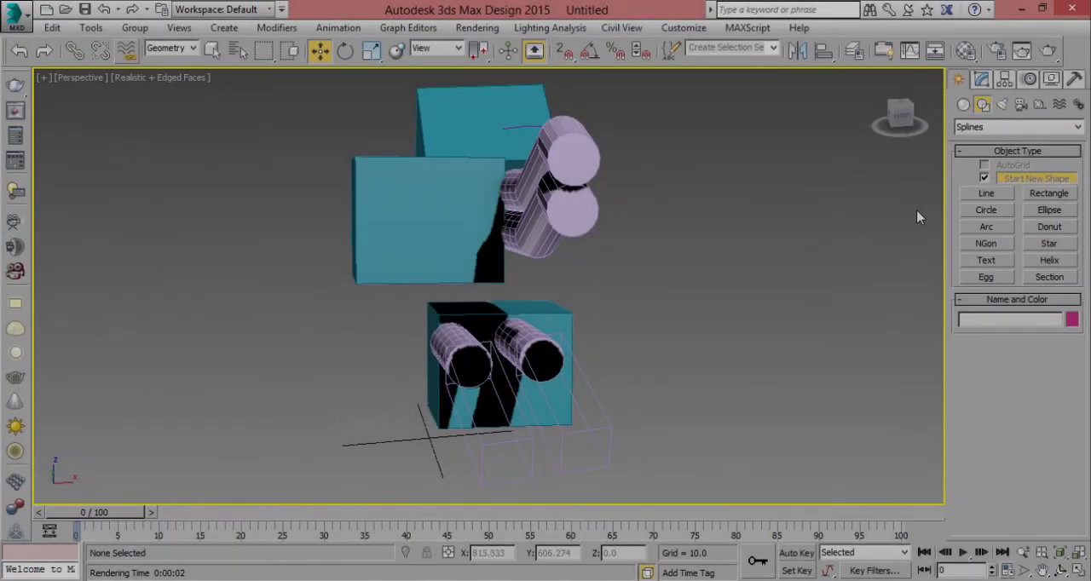